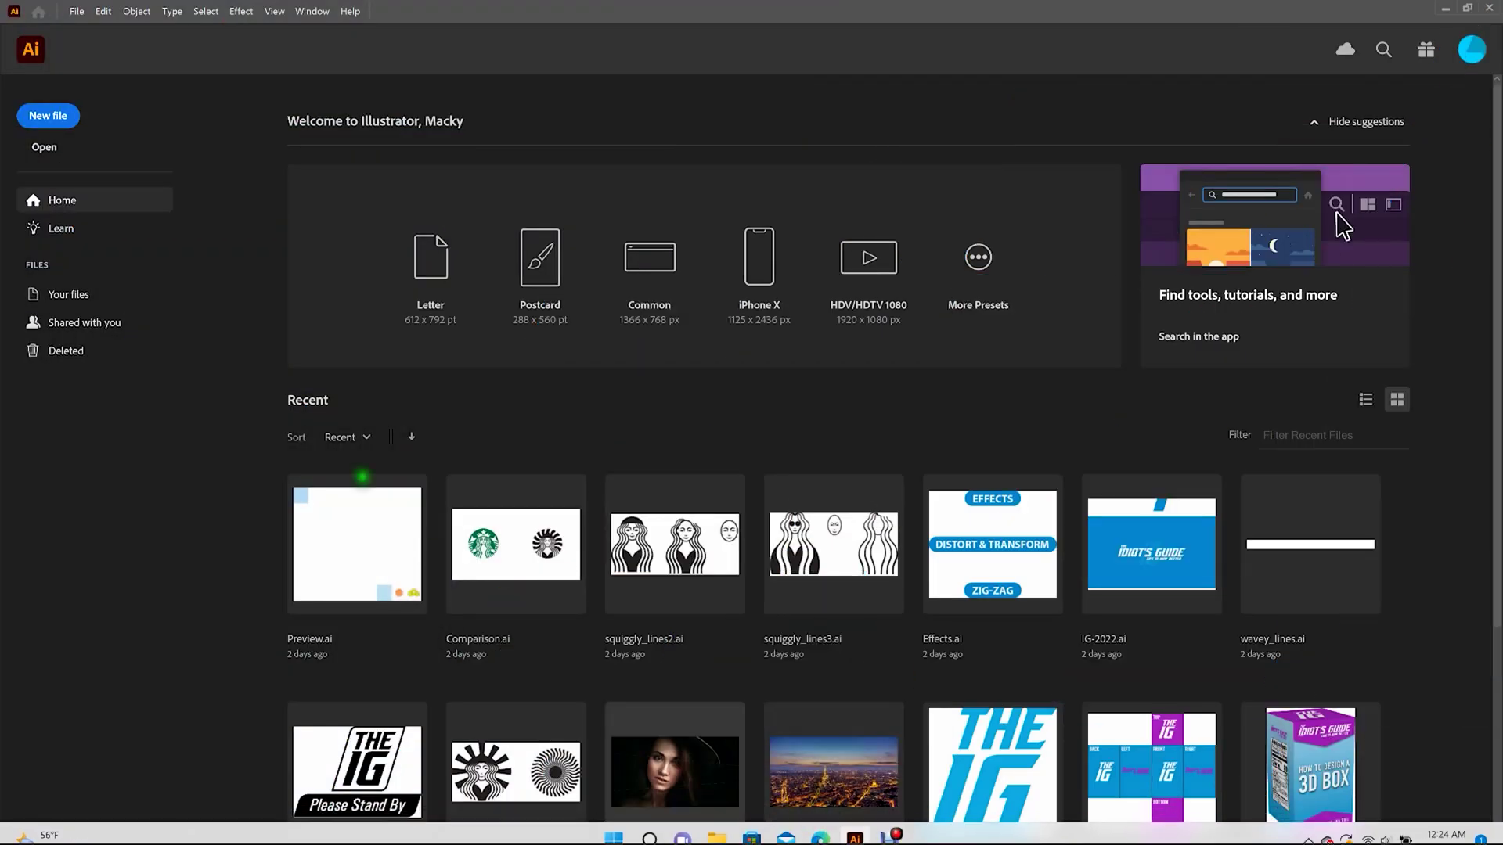
# Create a new RGB document with three 1000 x 1000 pt artboards and 300 ppi raster effects.
pyautogui.hotkey('ctrl', 'n')
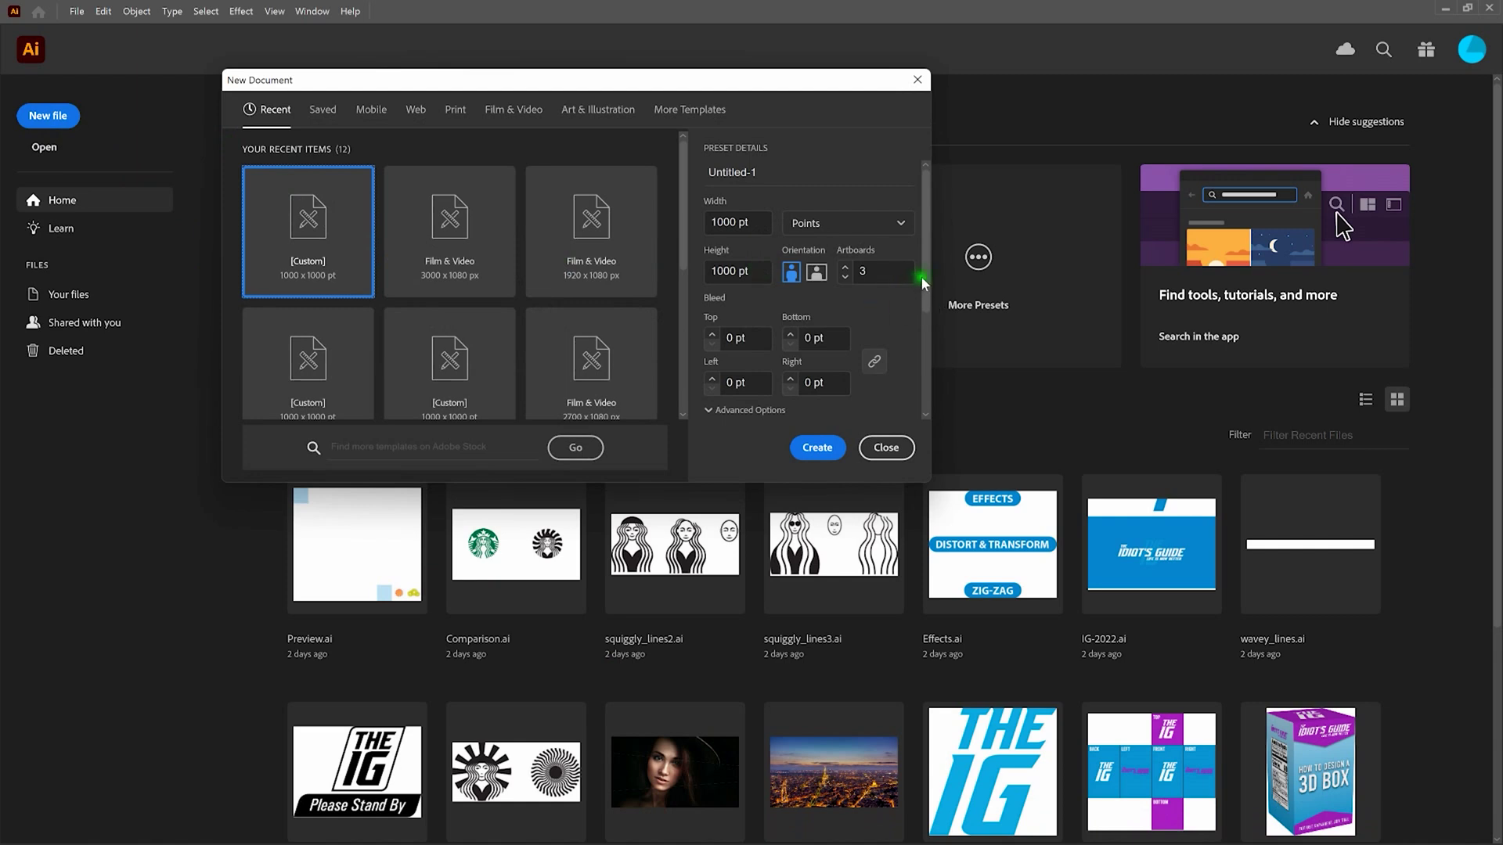
pyautogui.moveTo(926, 275); pyautogui.dragTo(926, 403)
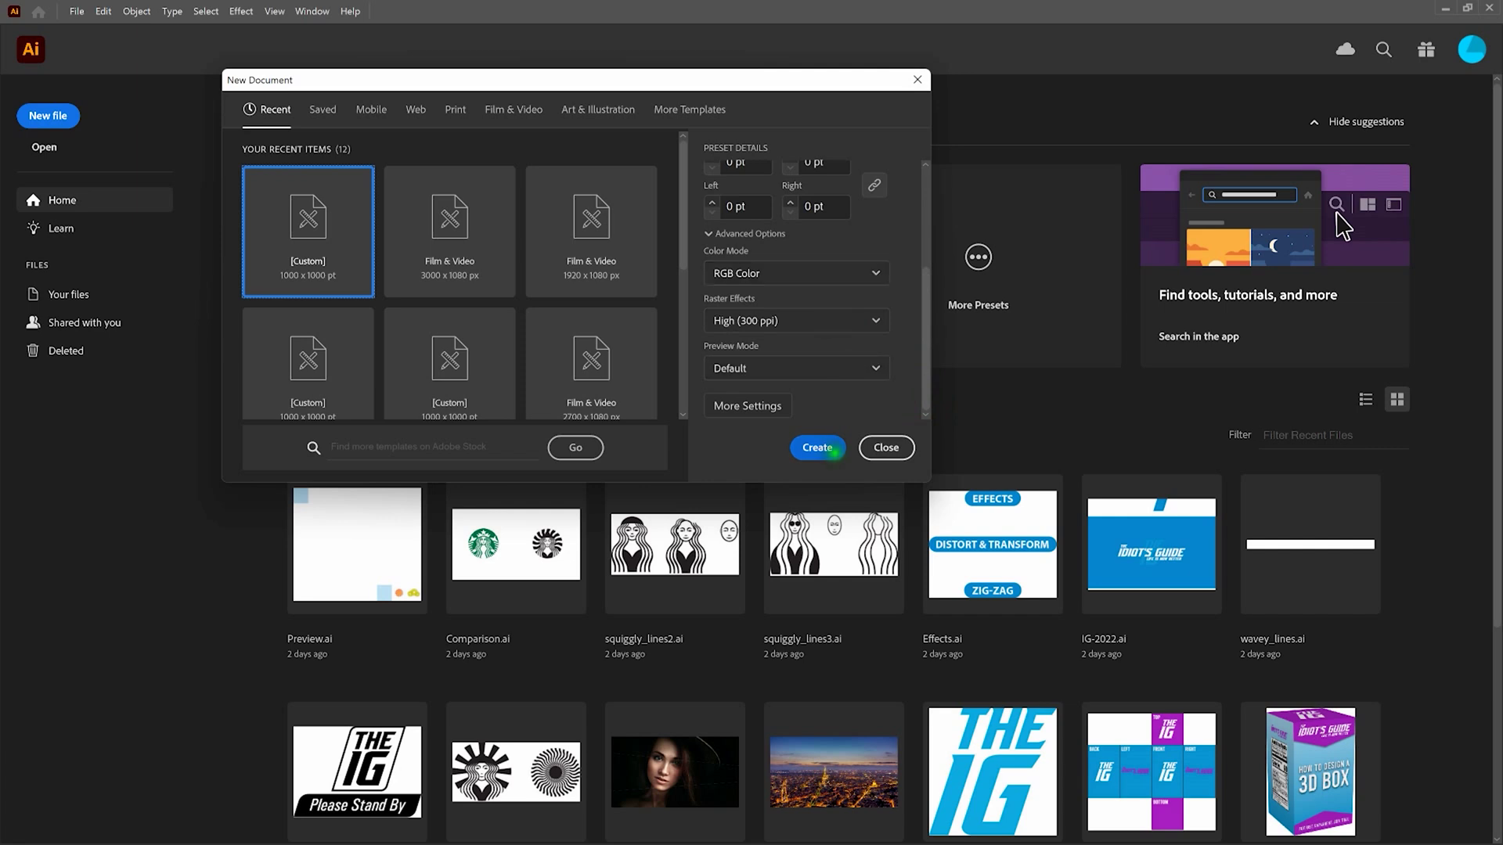
pyautogui.click(817, 448)
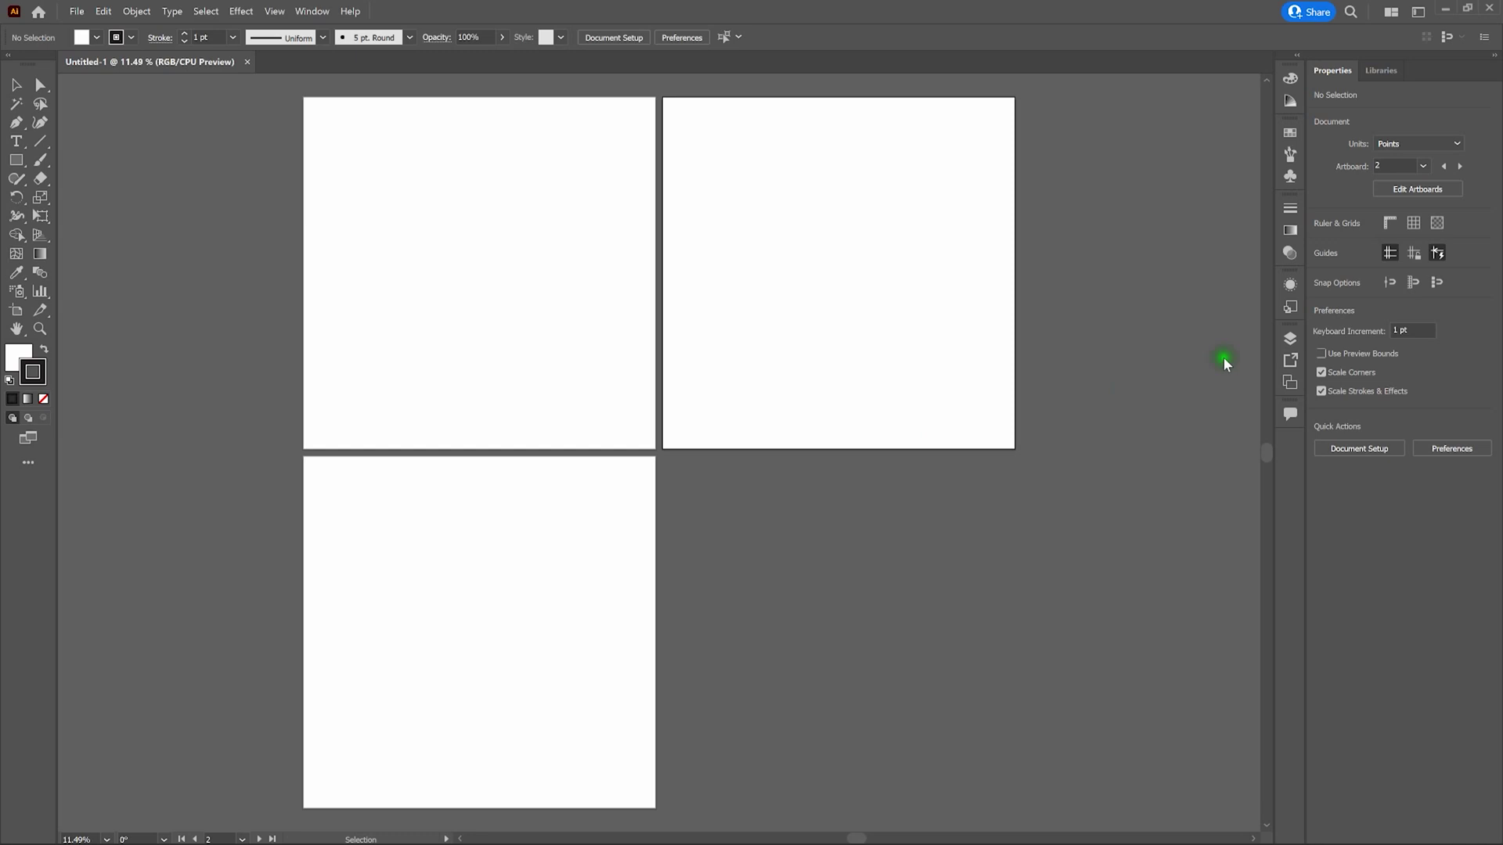
# Check which workspace is active and whether Smart Guides are enabled.
pyautogui.click(1421, 13)
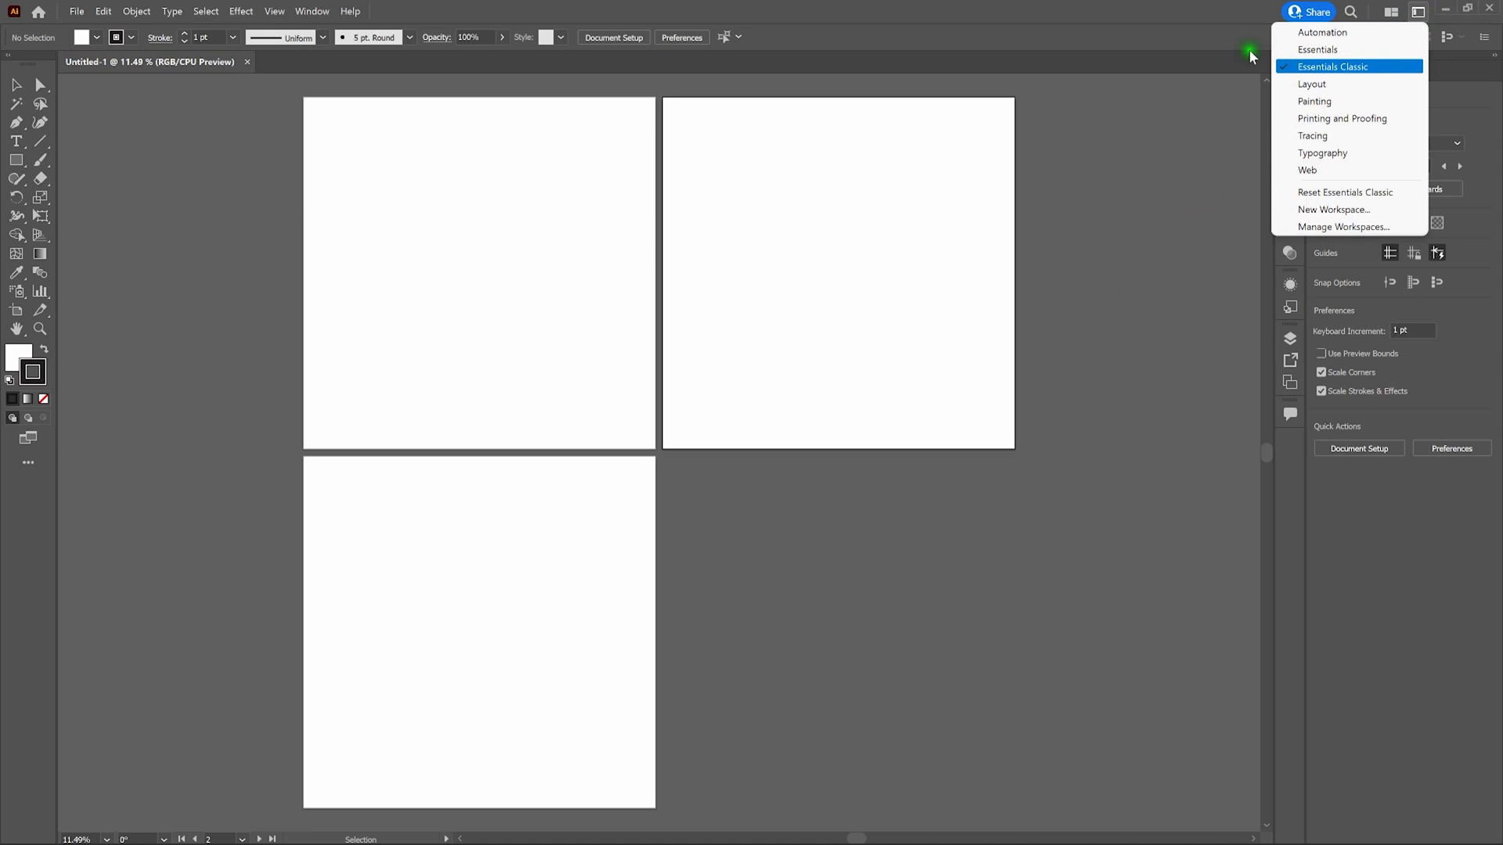
pyautogui.click(1206, 12)
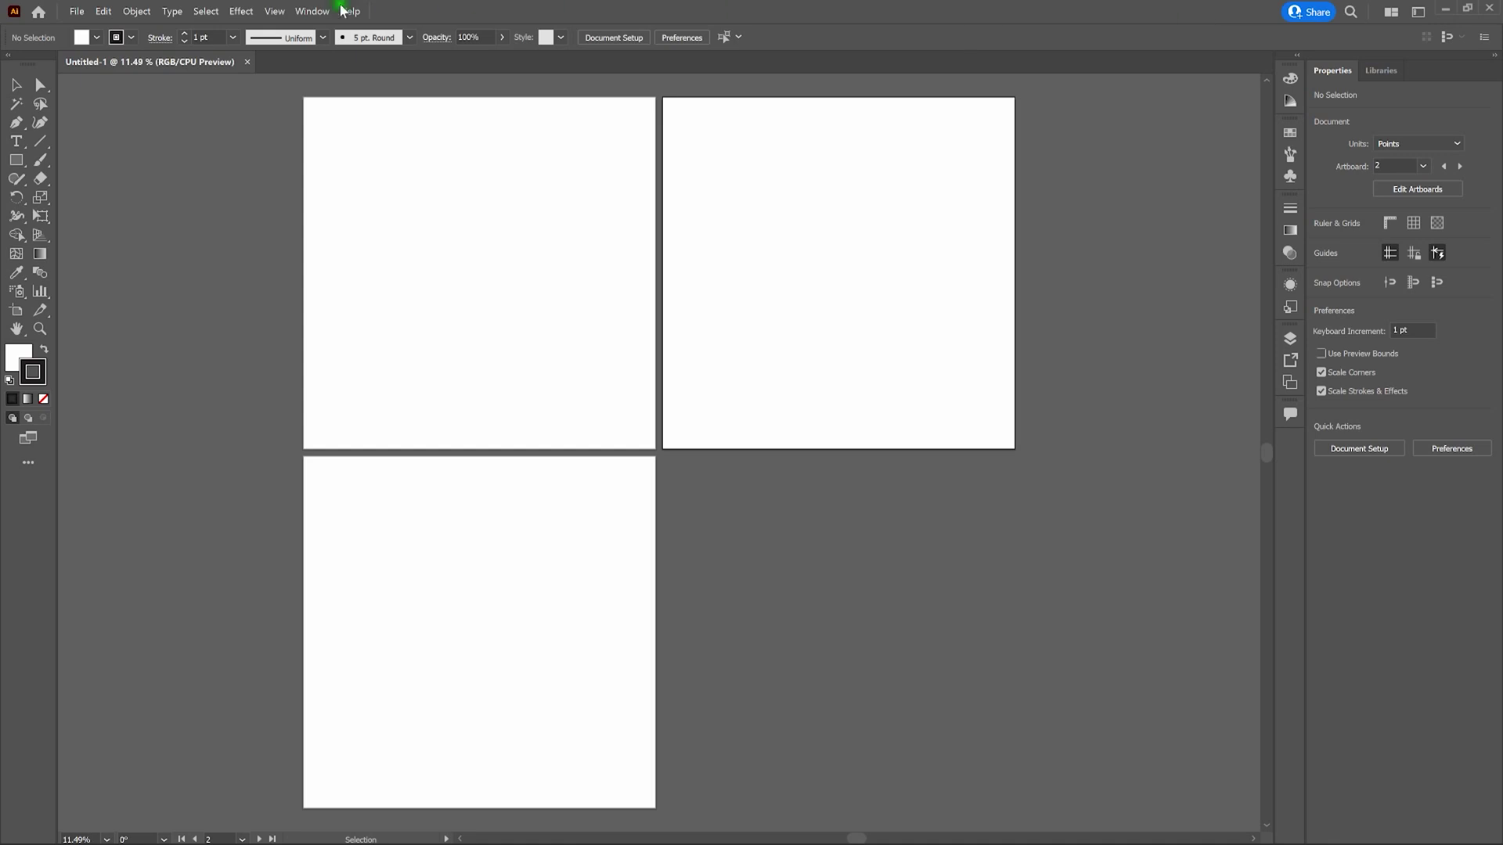
pyautogui.click(274, 11)
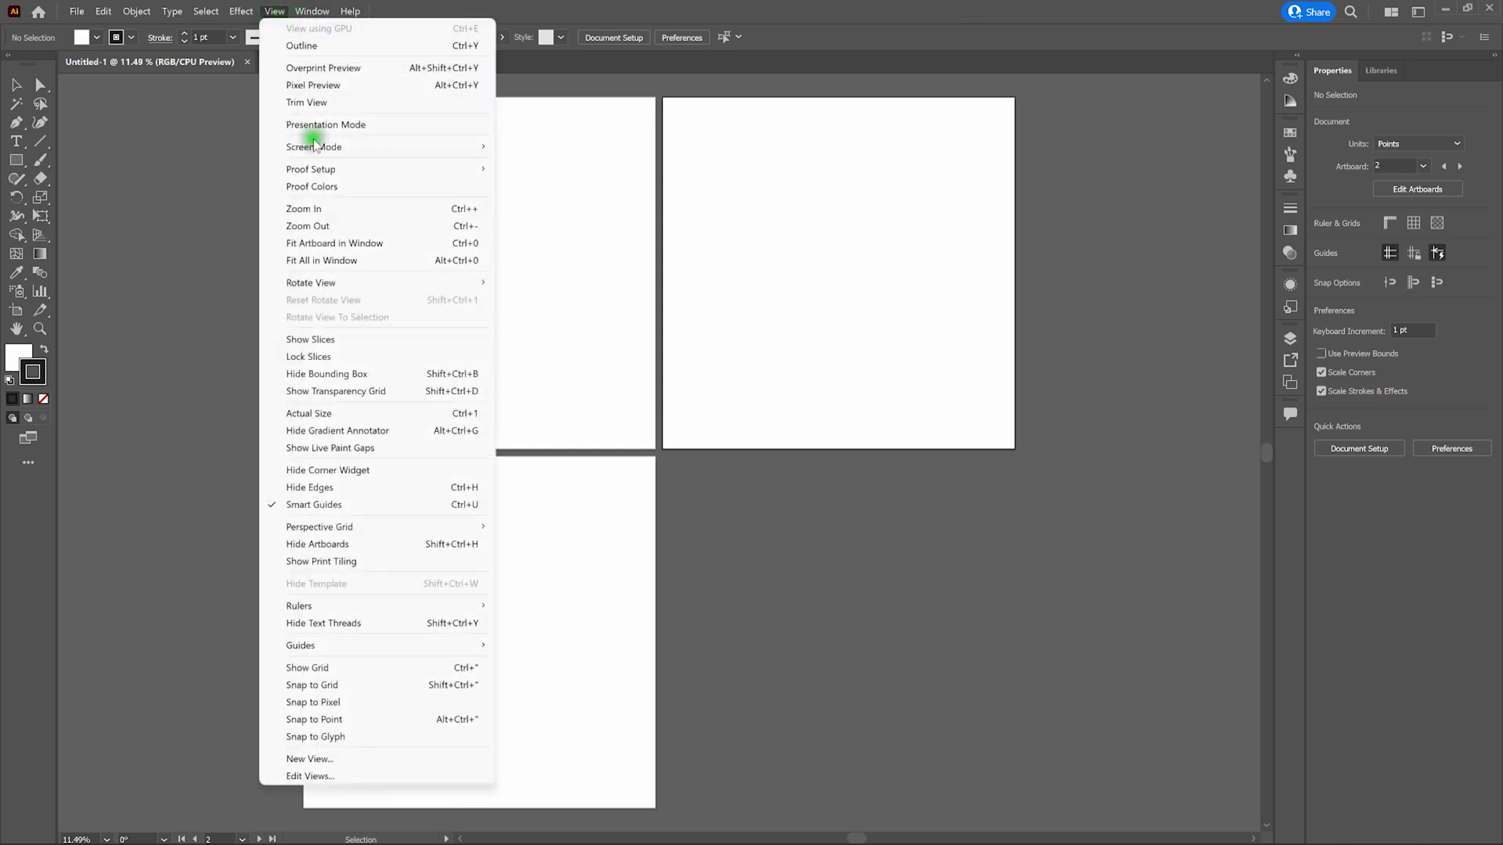
pyautogui.click(448, 505)
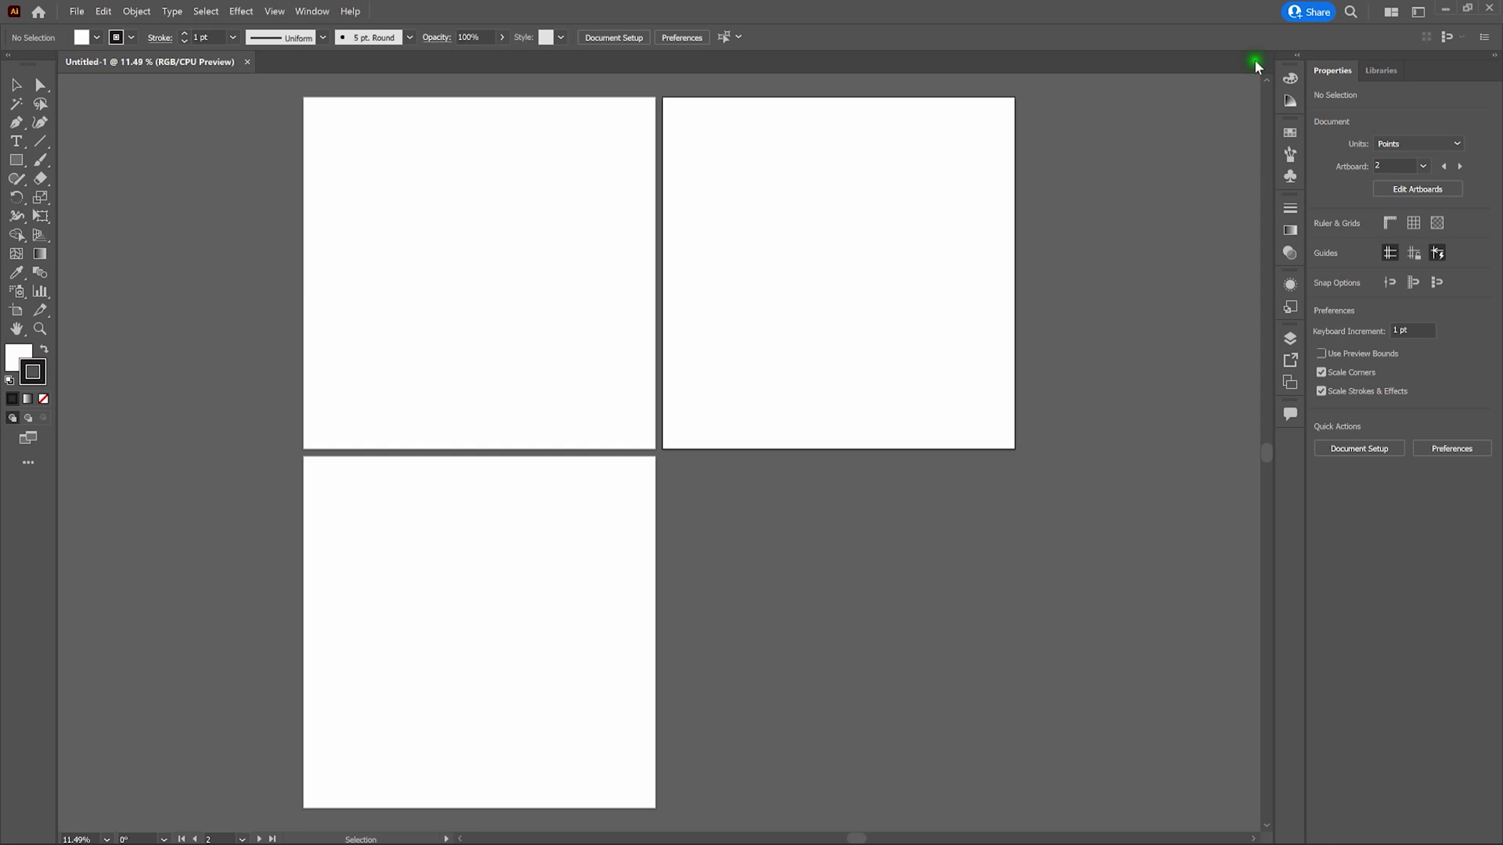
# Go to artboard 1 and draw a 1000 x 1000 pt rectangle that covers it completely.
pyautogui.click(1424, 167)
pyautogui.click(1438, 183)
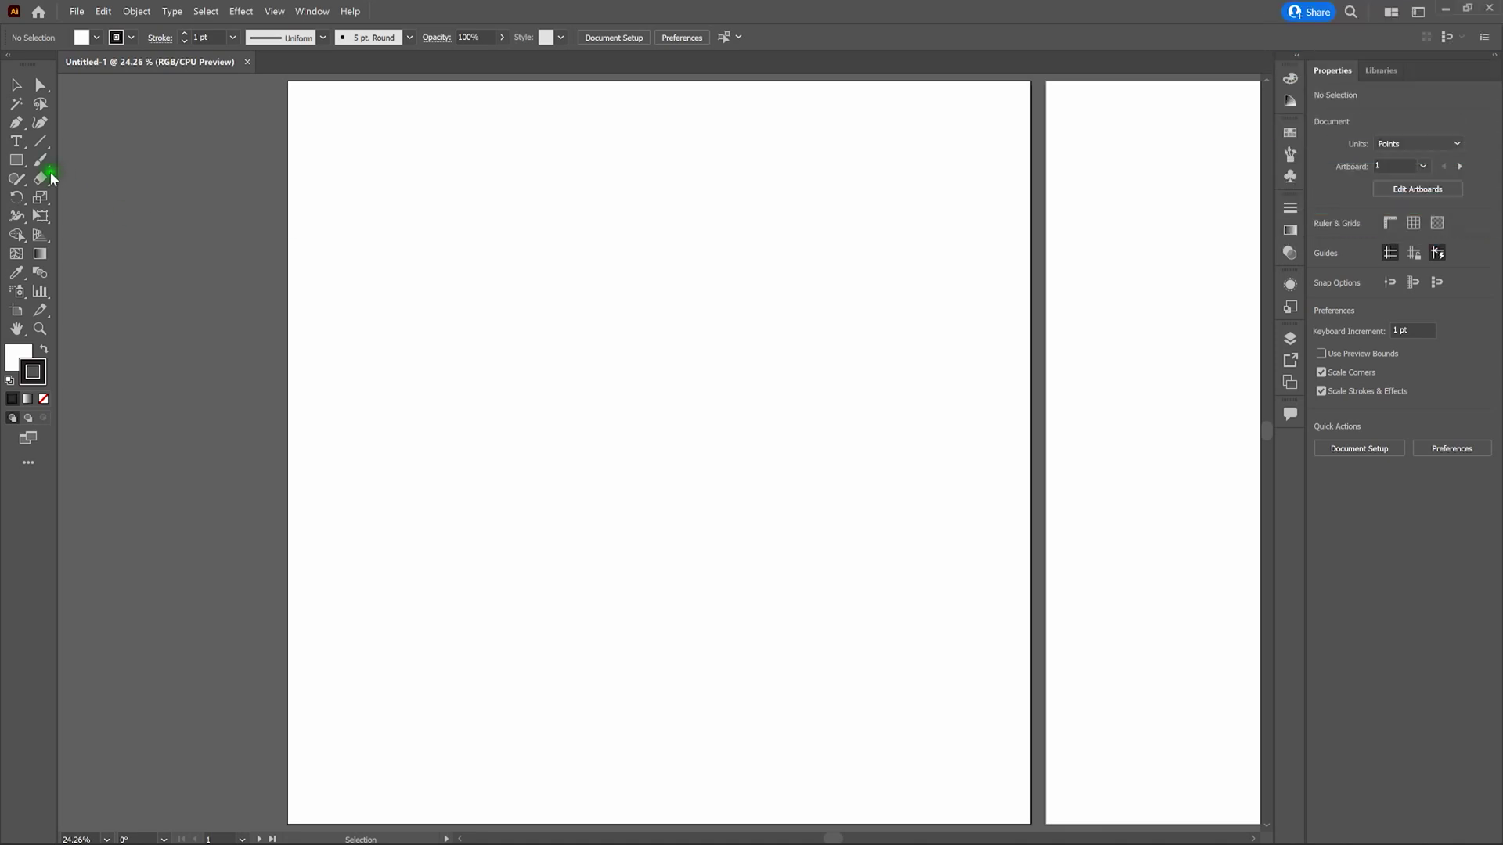
pyautogui.click(16, 161)
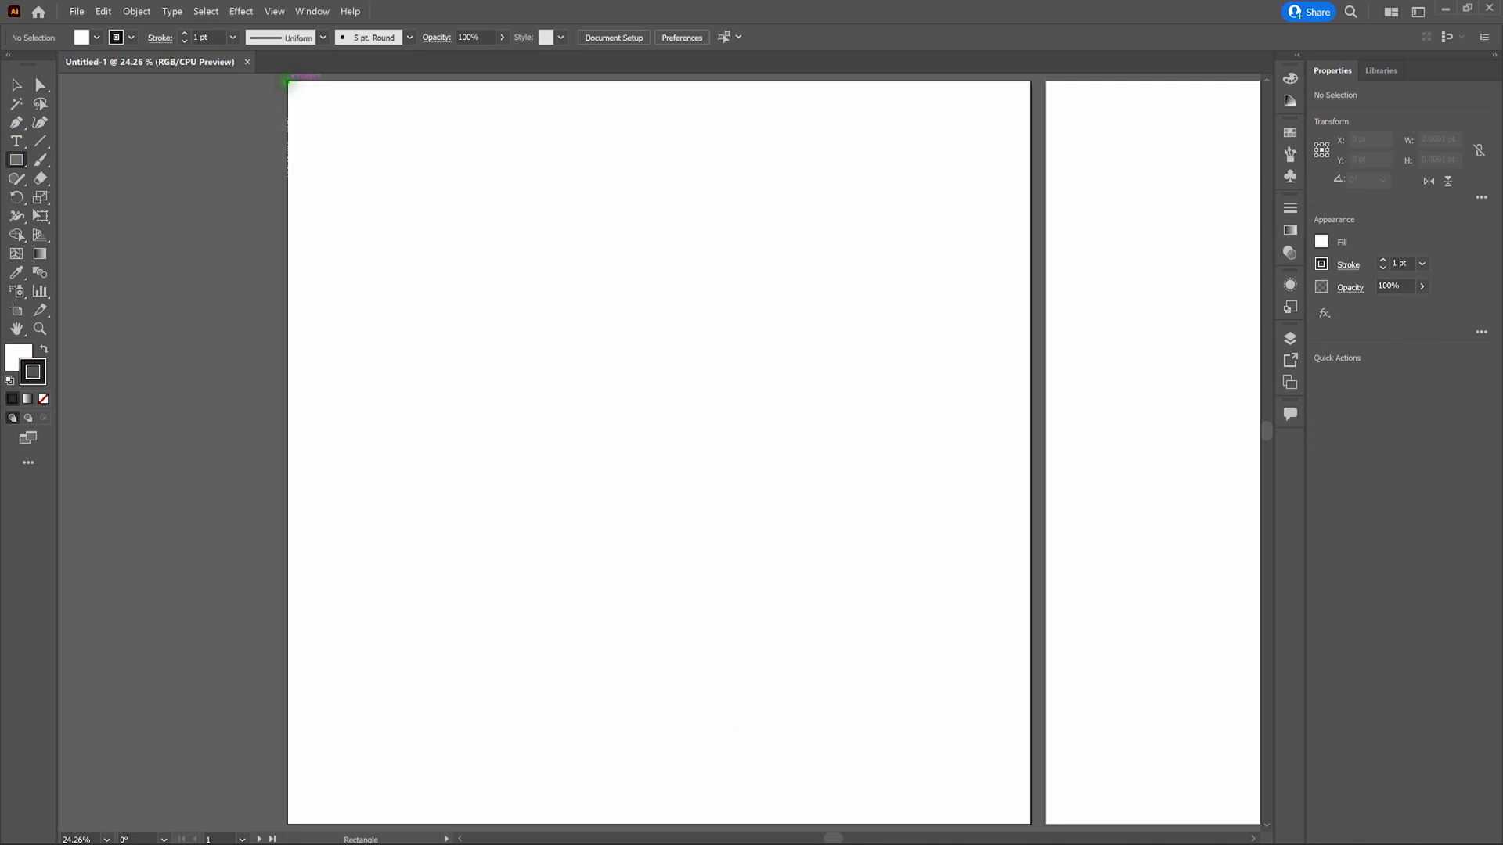
pyautogui.moveTo(289, 81); pyautogui.dragTo(1030, 823)
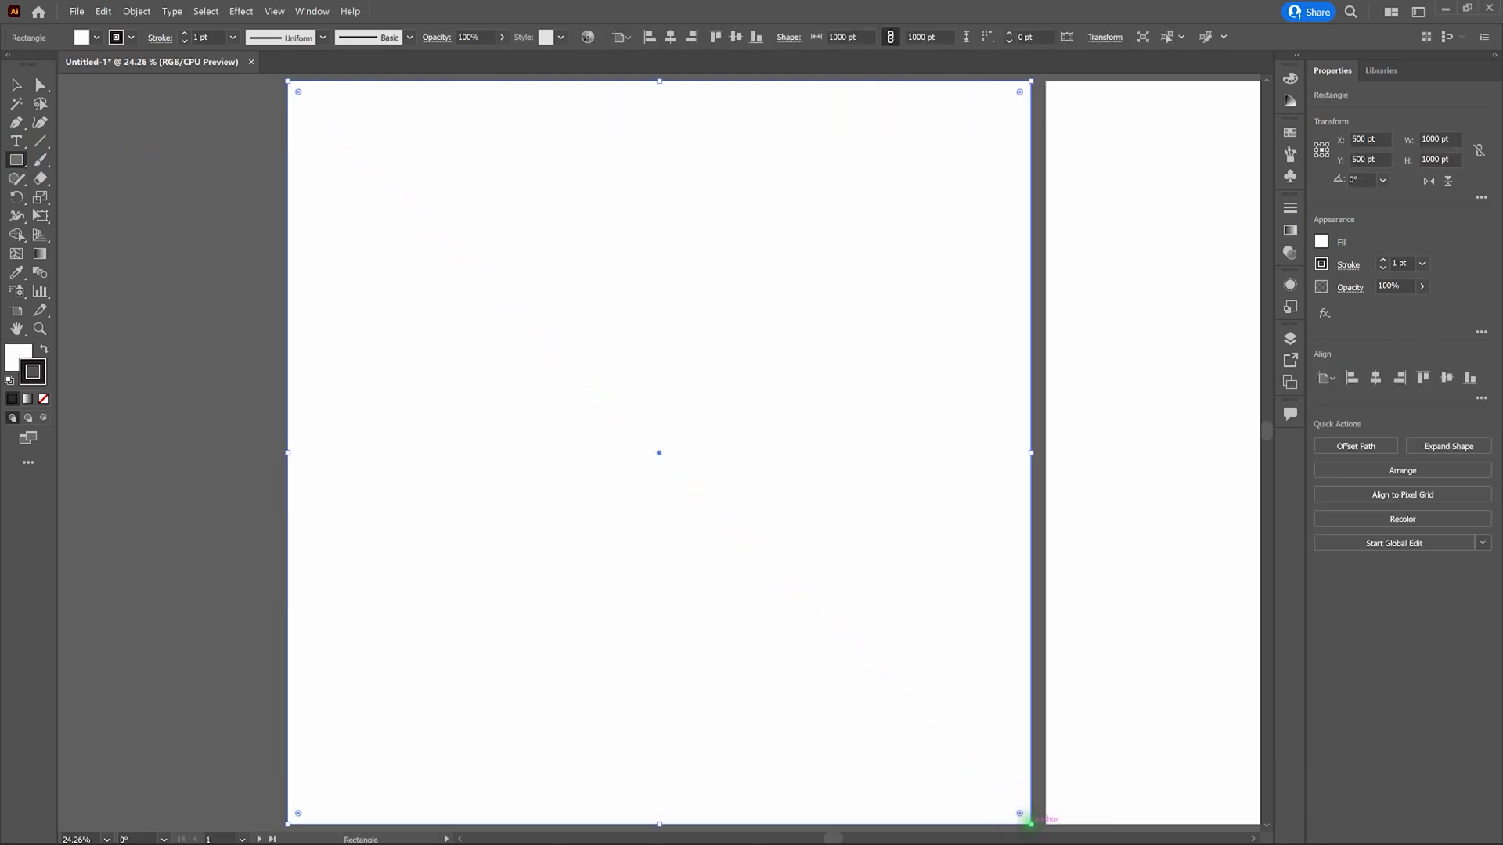
# Remove the rectangle's stroke and fill it with light blue 9ED5E8.
pyautogui.click(43, 399)
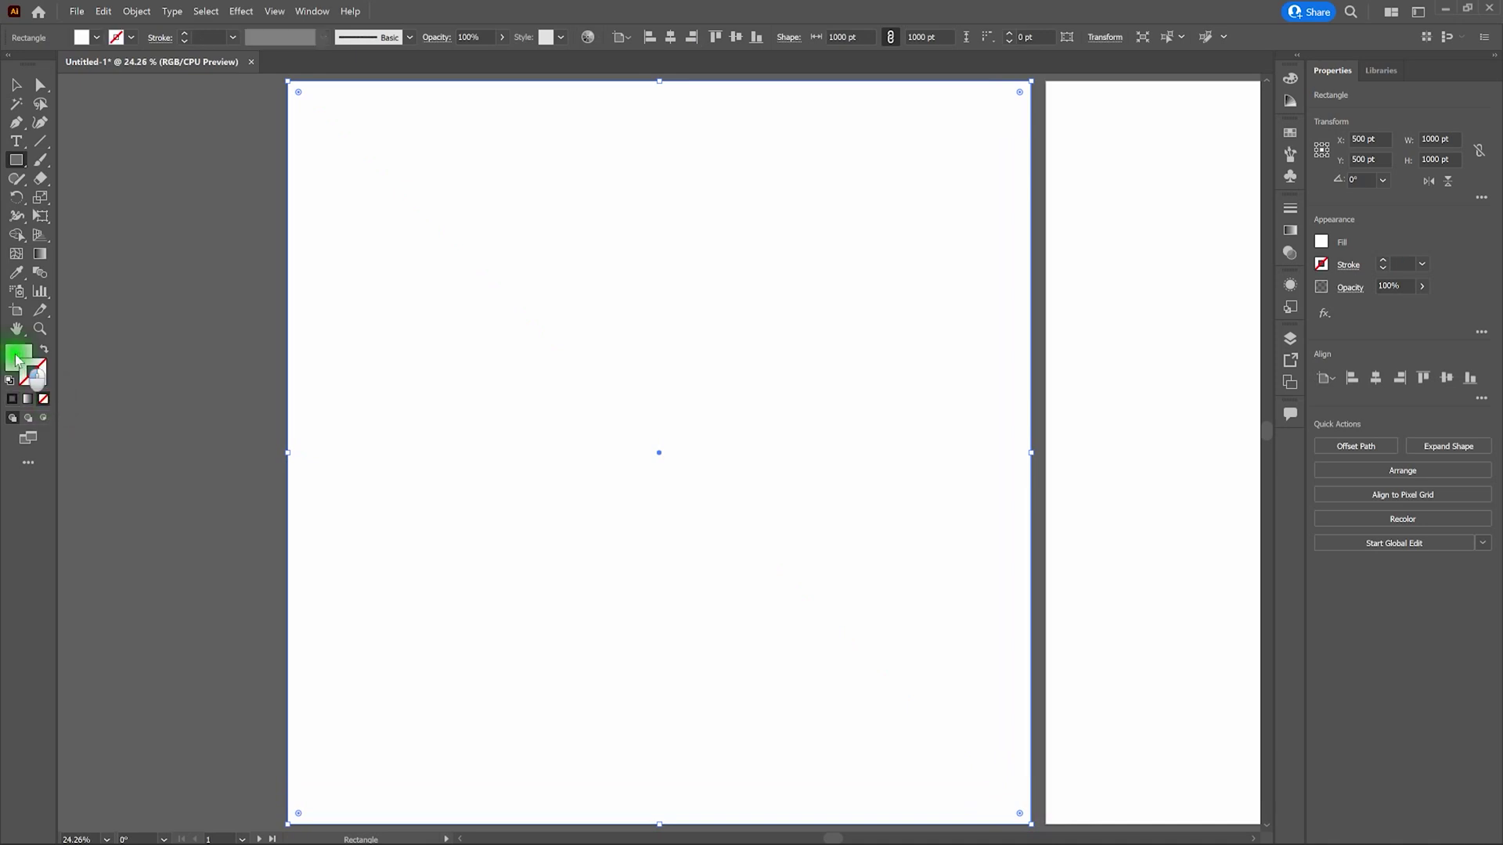
pyautogui.doubleClick(19, 358)
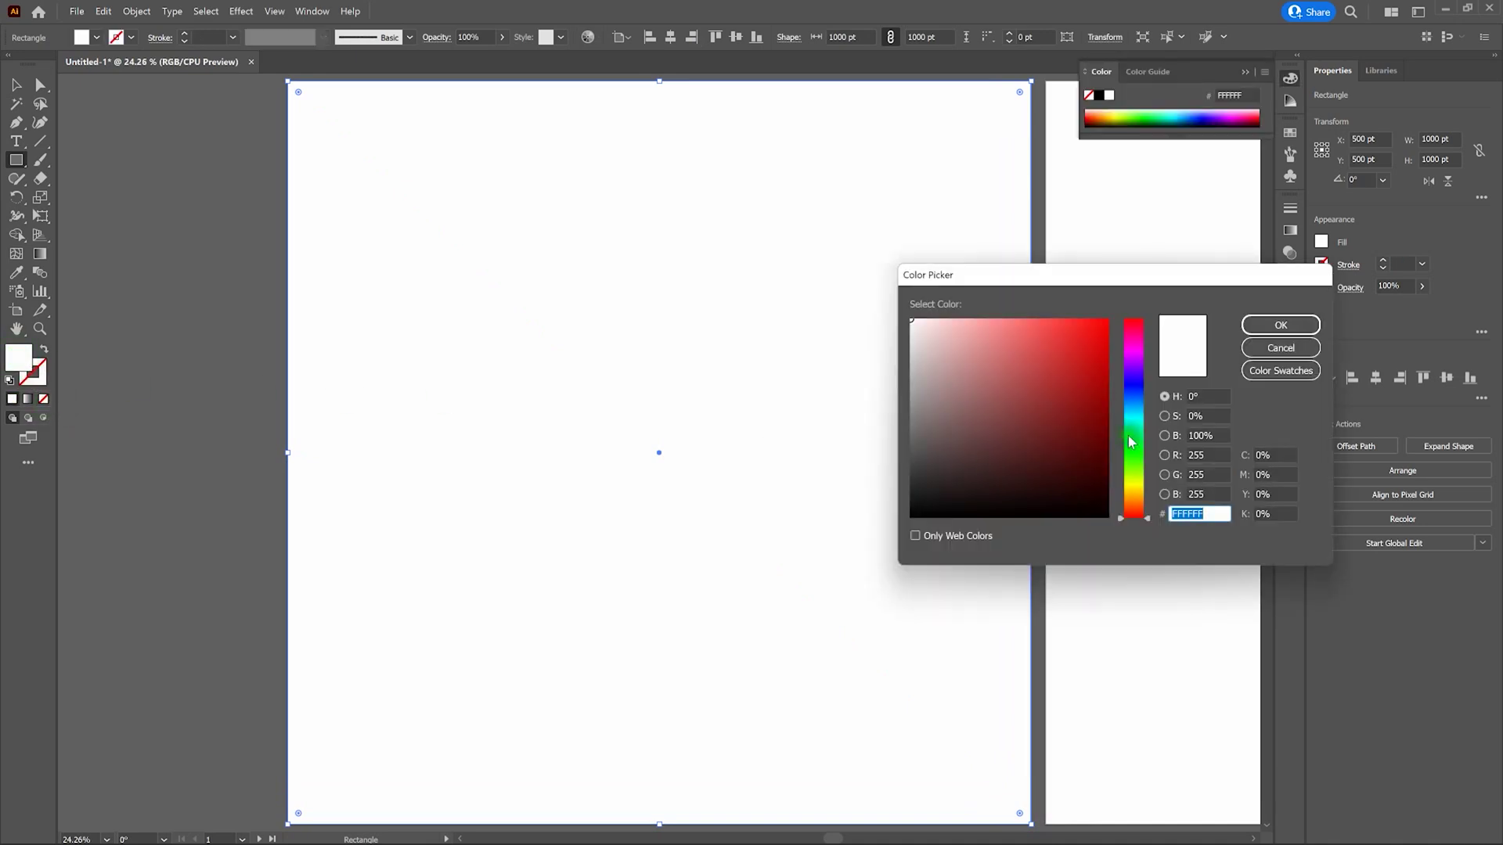
pyautogui.click(1139, 415)
pyautogui.moveTo(1140, 421); pyautogui.dragTo(1140, 409)
pyautogui.moveTo(1030, 345); pyautogui.dragTo(973, 336)
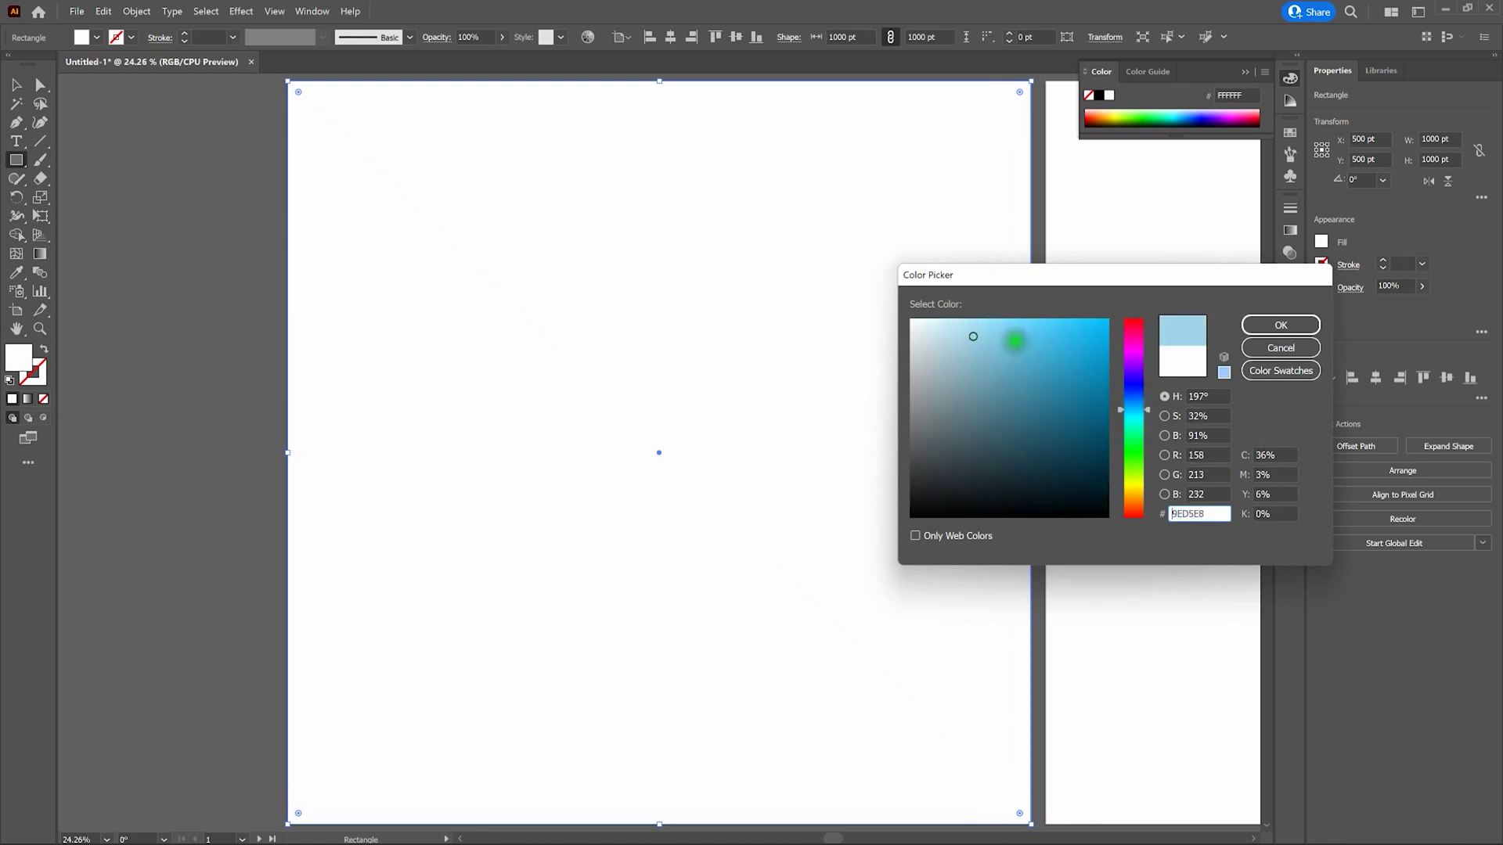
pyautogui.click(1270, 333)
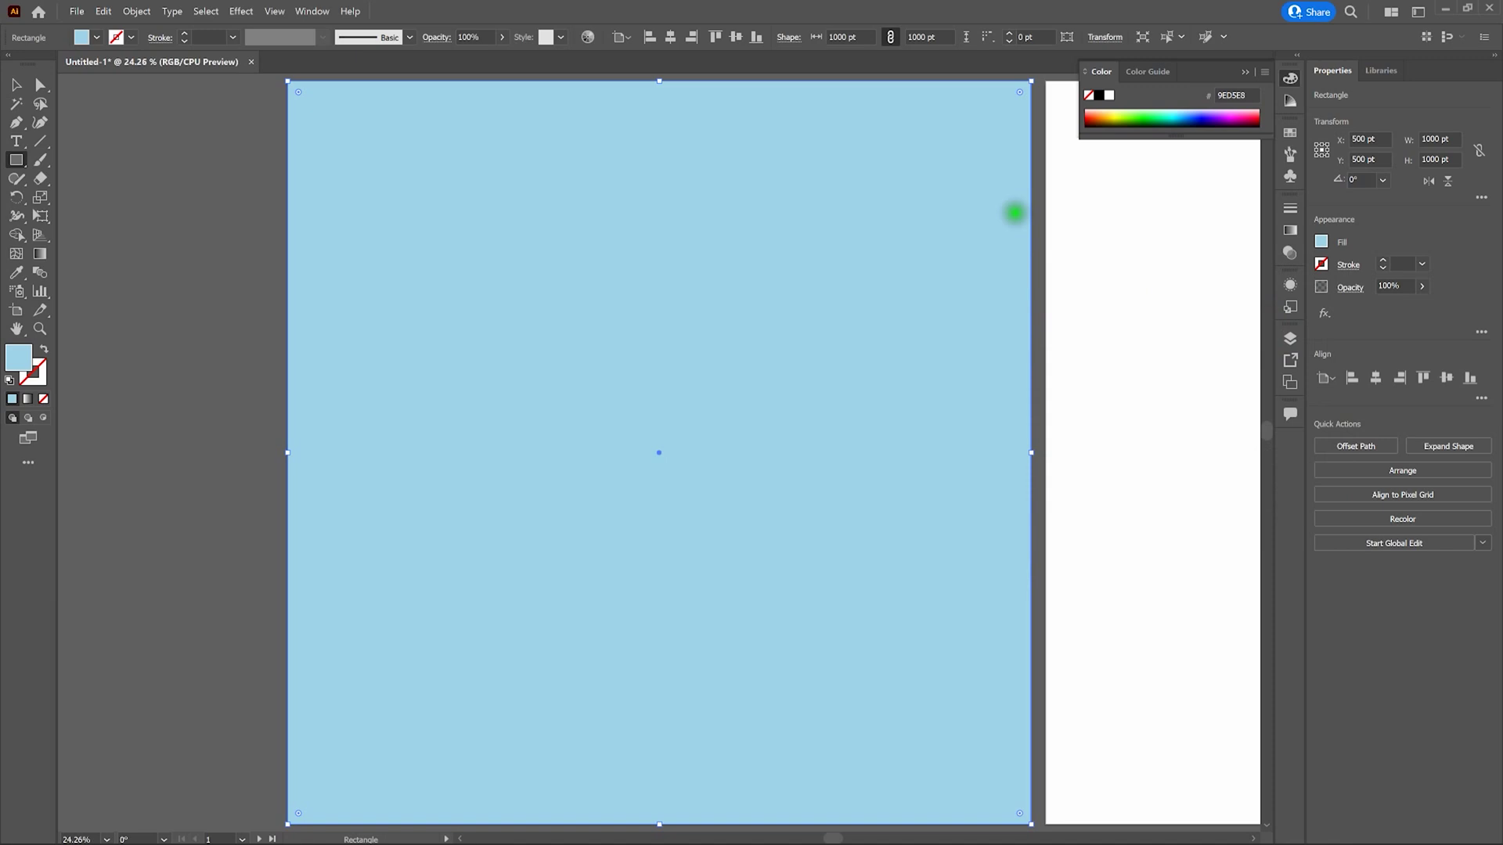
# Lock the light blue background rectangle.
pyautogui.click(137, 11)
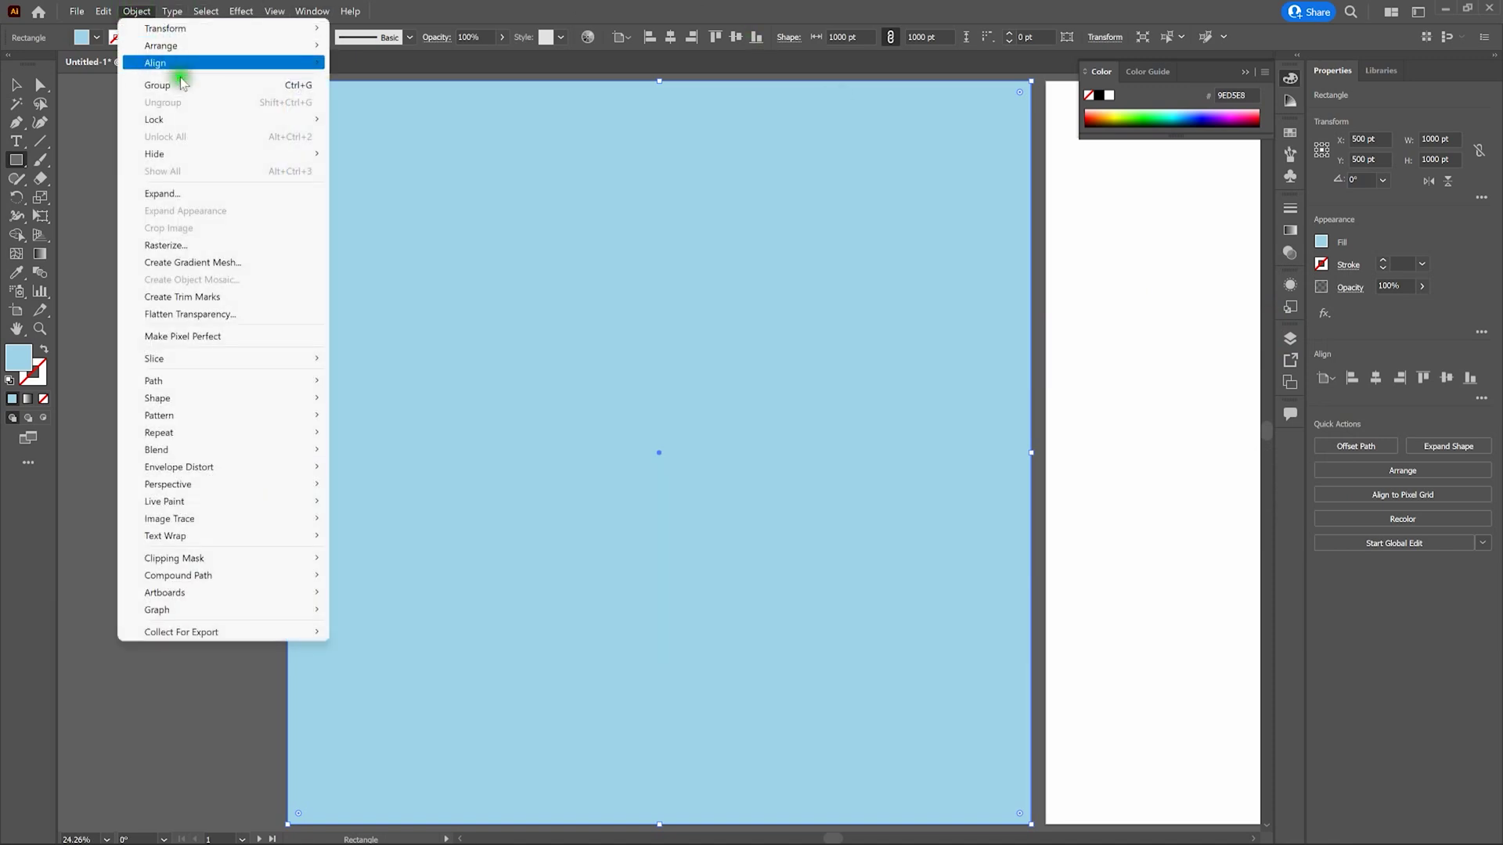
pyautogui.moveTo(195, 117)
pyautogui.click(373, 119)
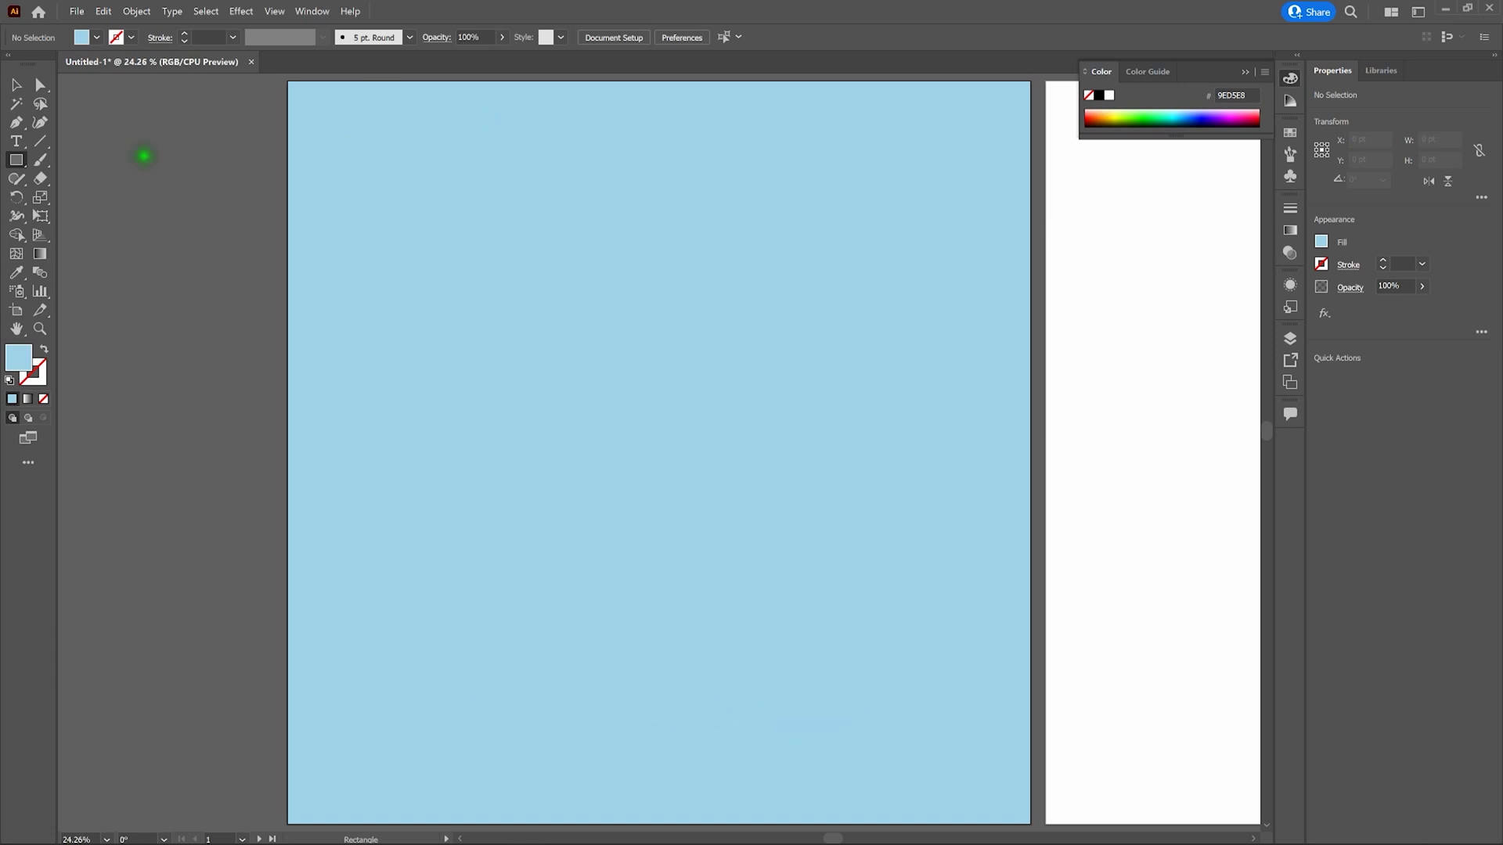
# Draw a vertical 1000 pt line with the Pen tool just left of artboard 1, matching the artboard's height.
pyautogui.press('p')
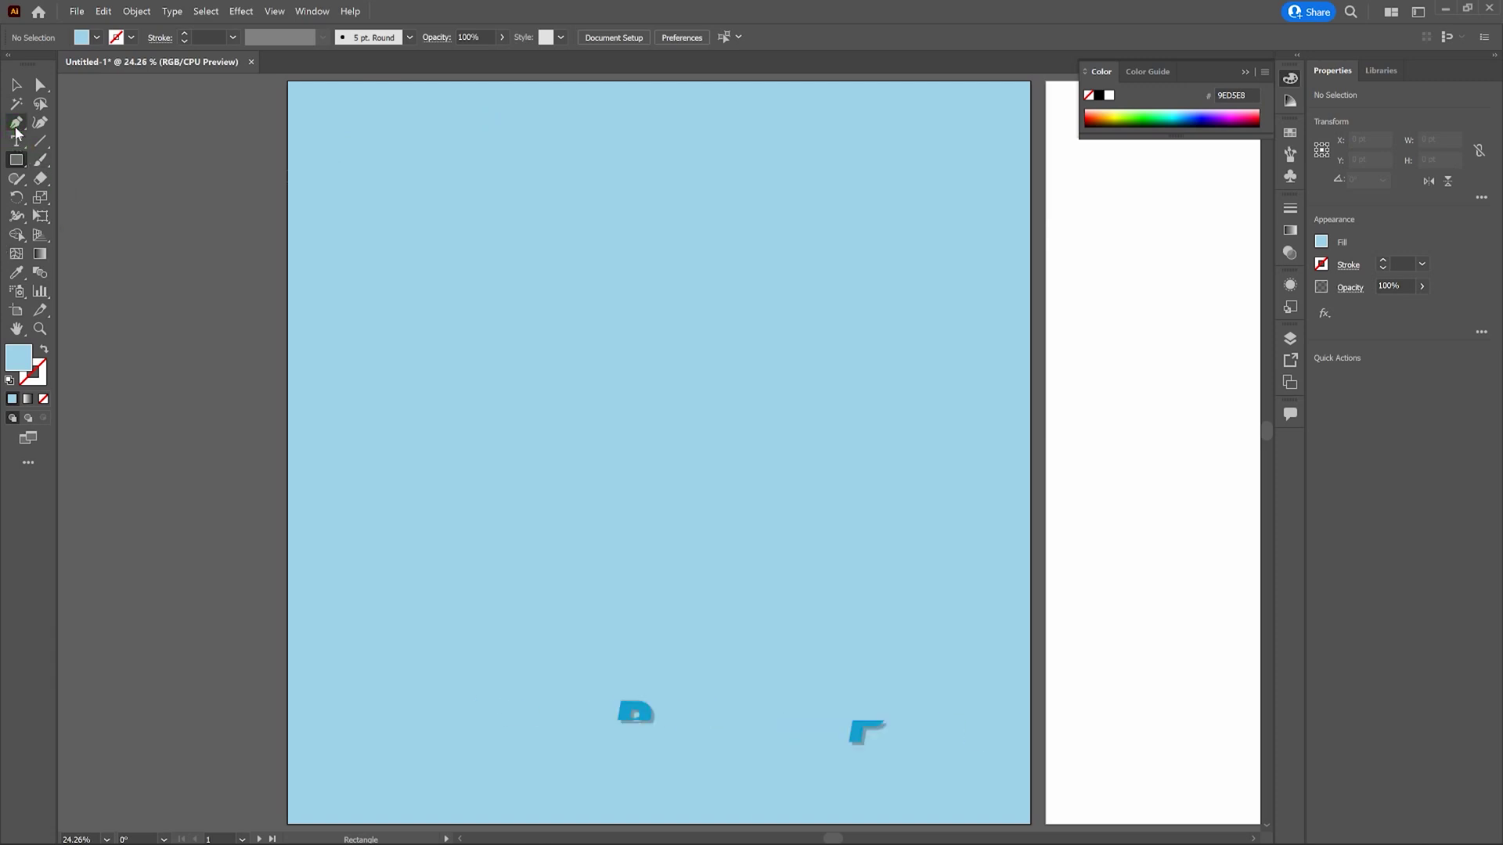
pyautogui.click(16, 126)
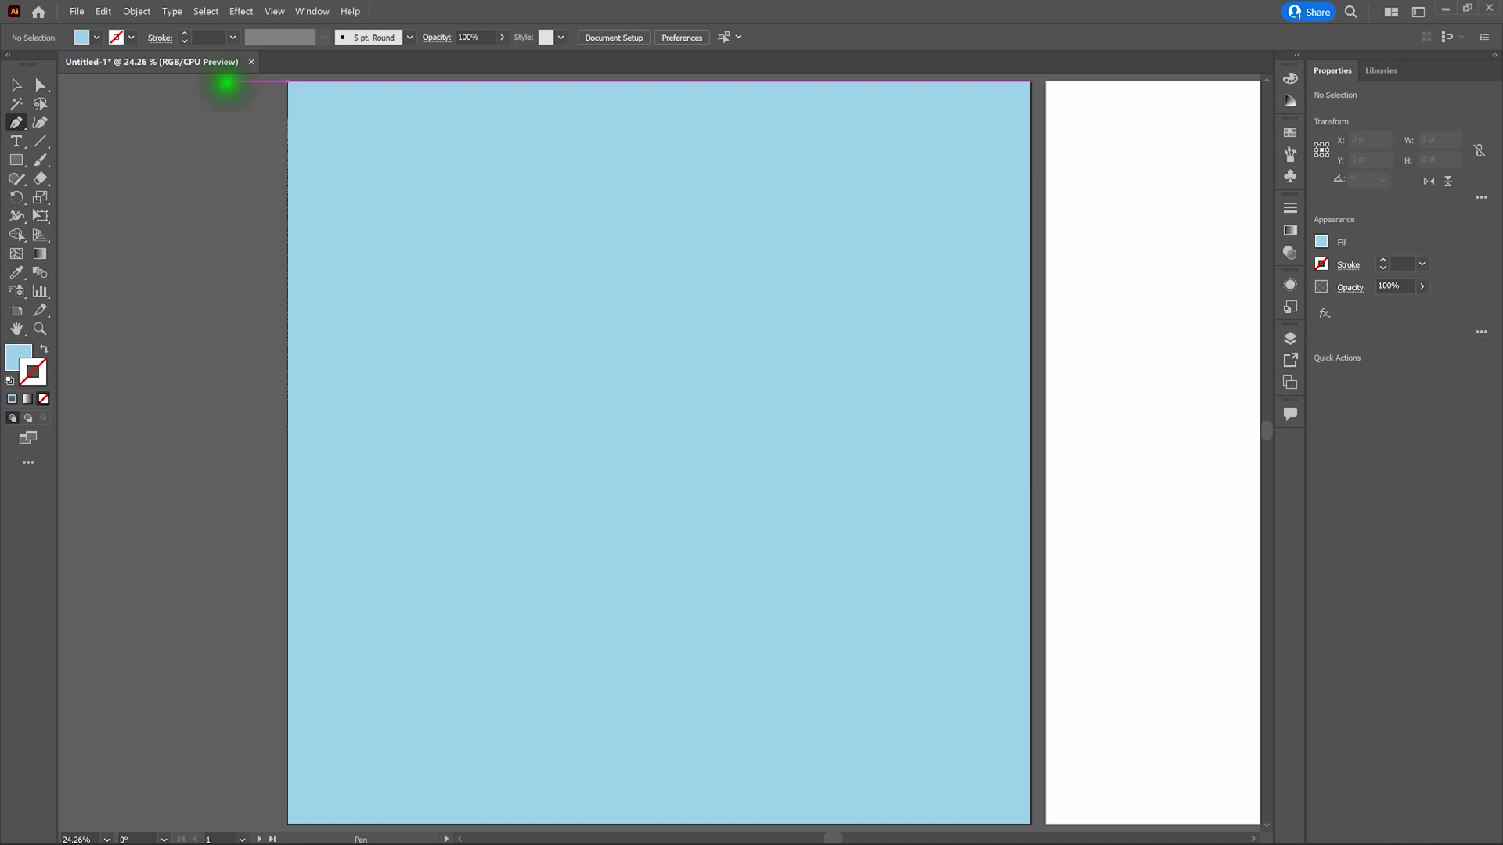
pyautogui.click(226, 82)
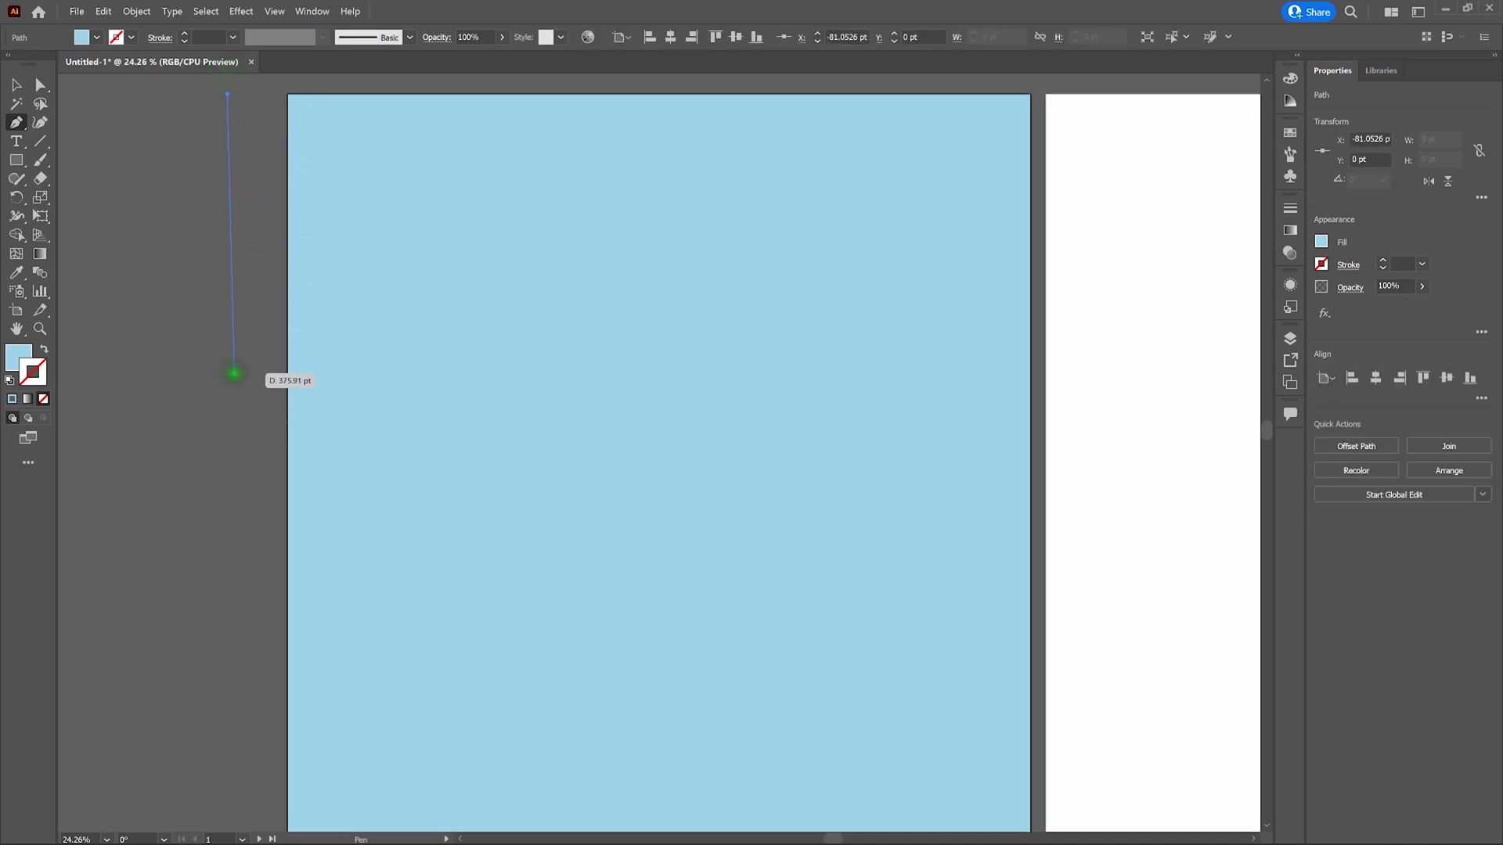
pyautogui.scroll(-2, 233, 371)
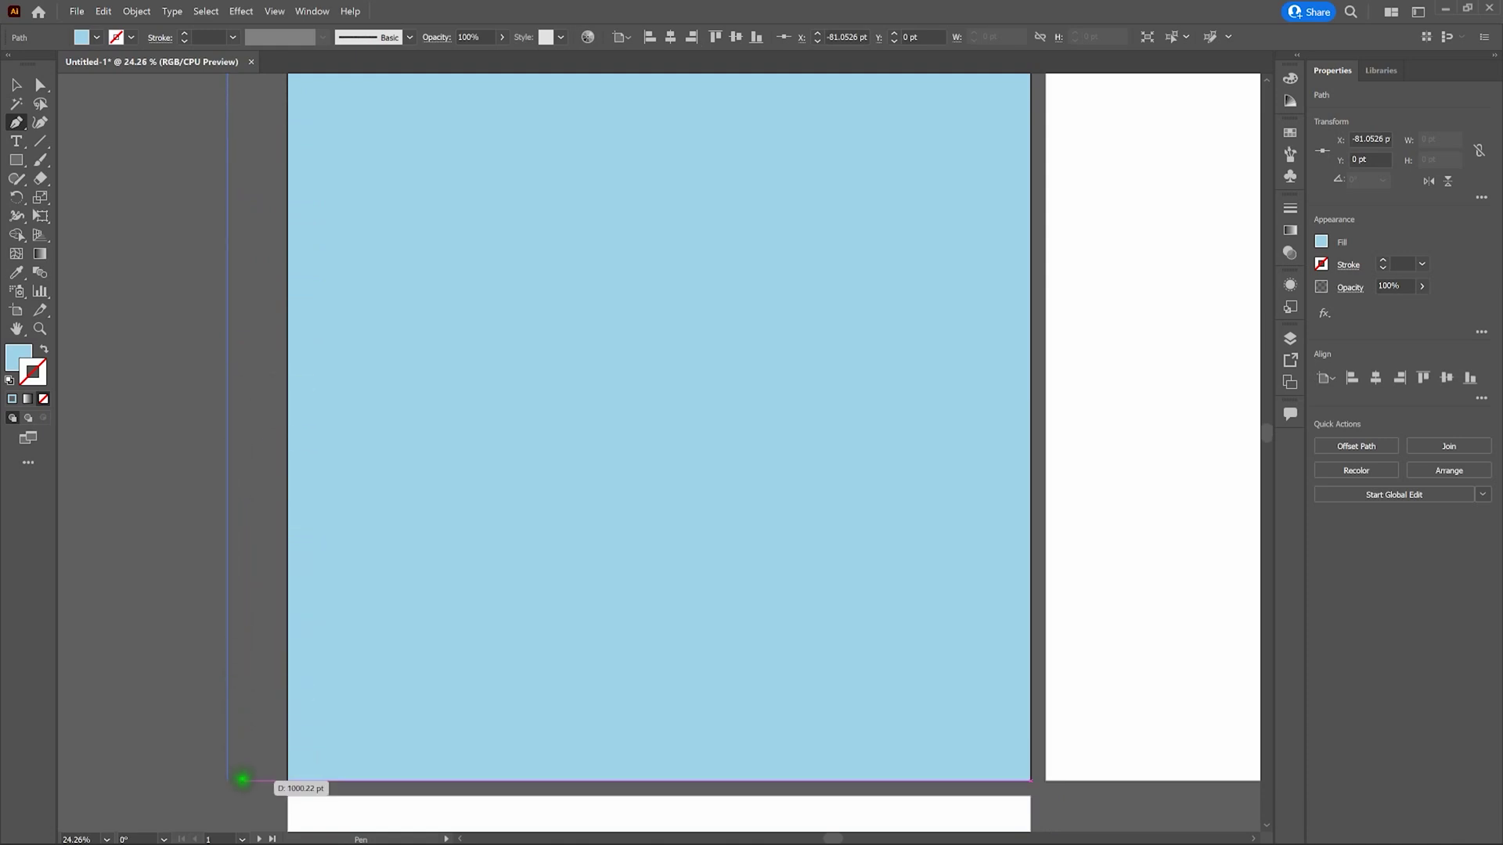
pyautogui.click(243, 781)
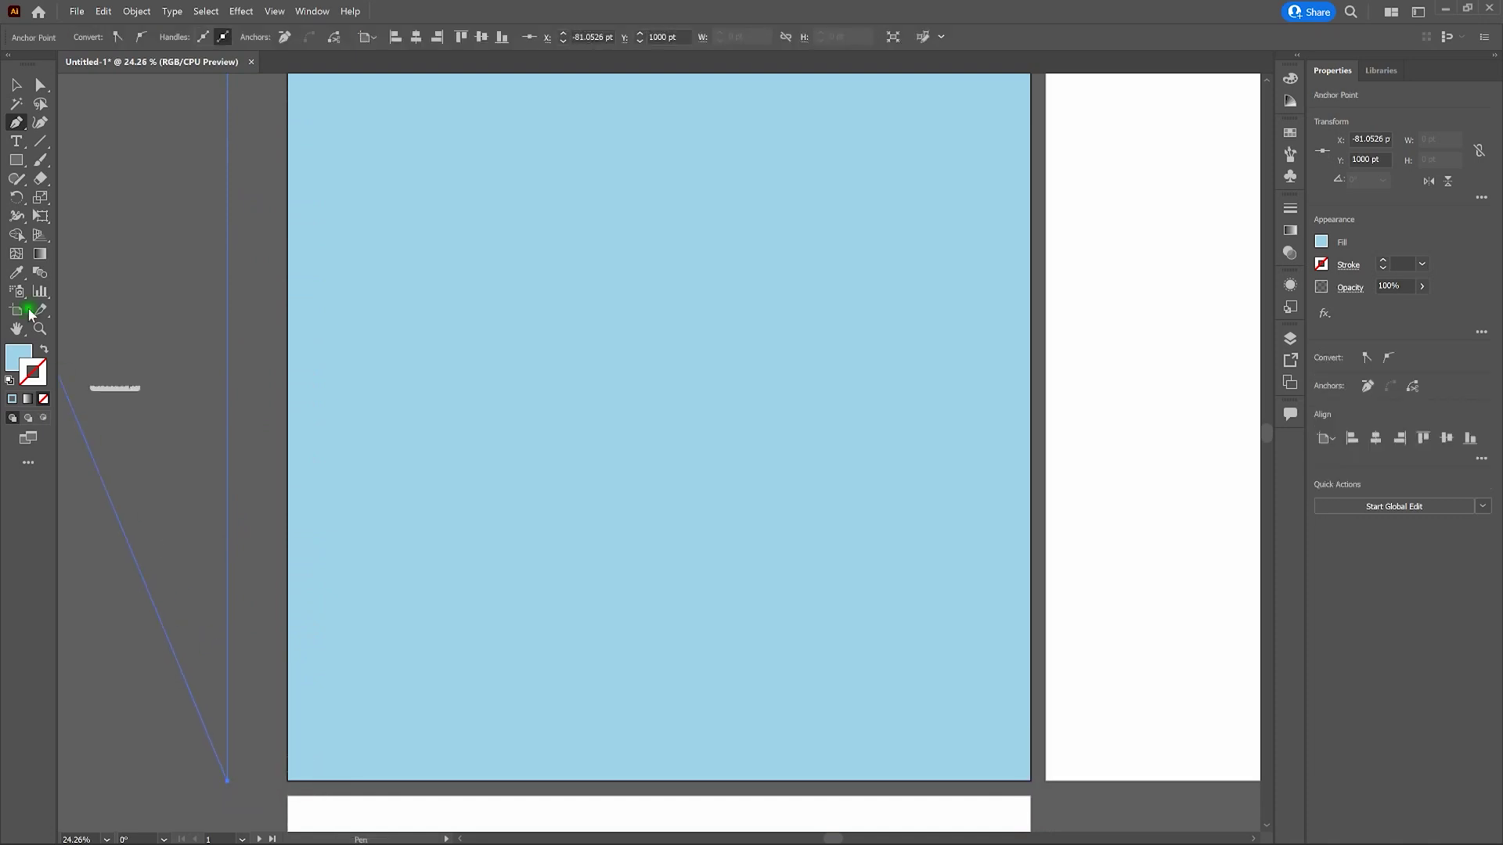
pyautogui.click(16, 84)
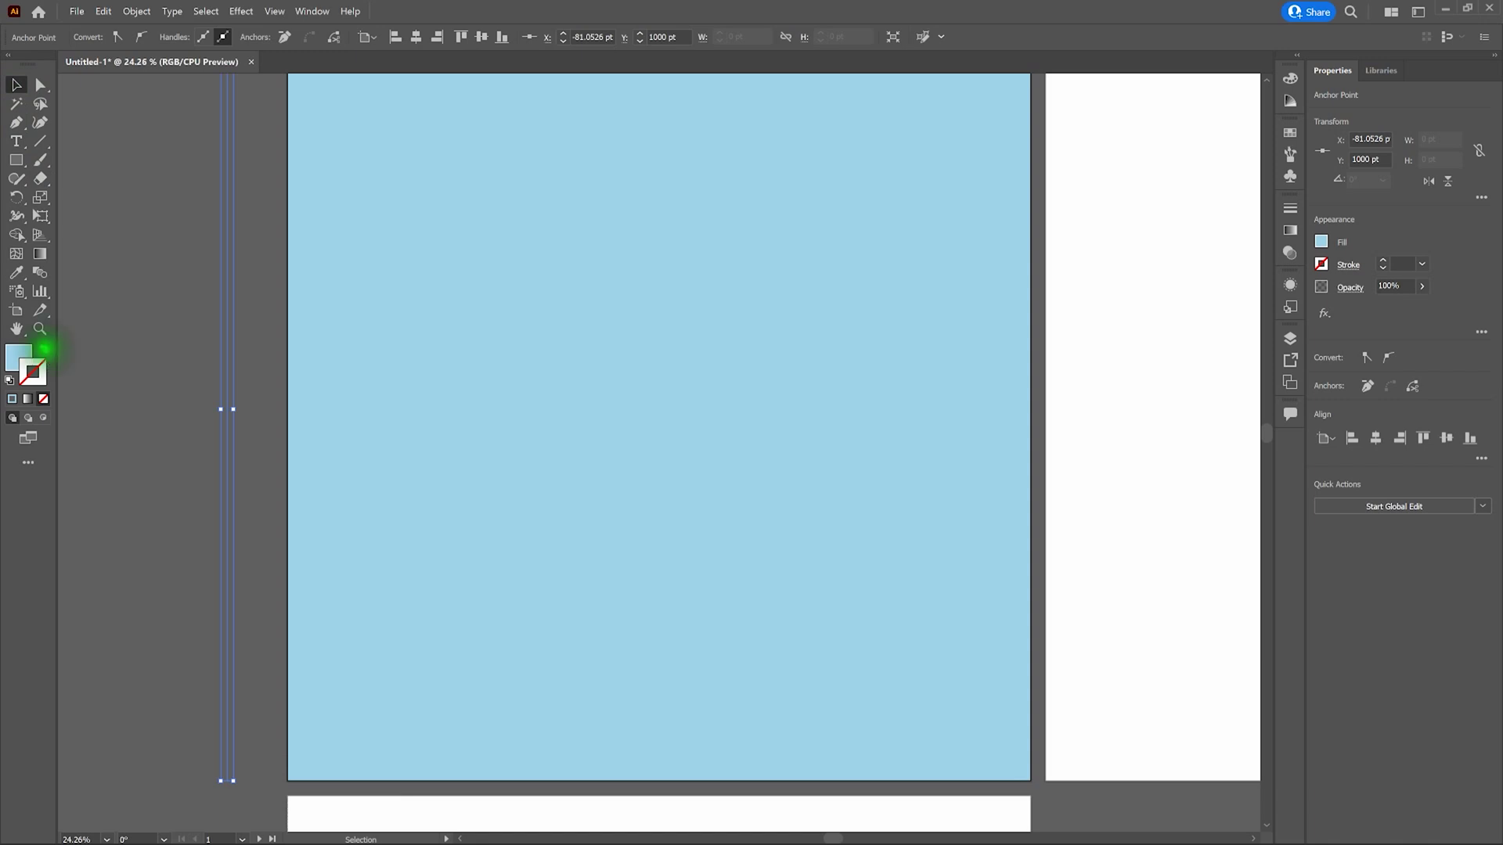
# Swap the line's fill and stroke, and make the stroke a slightly darker blue than the background.
pyautogui.click(44, 349)
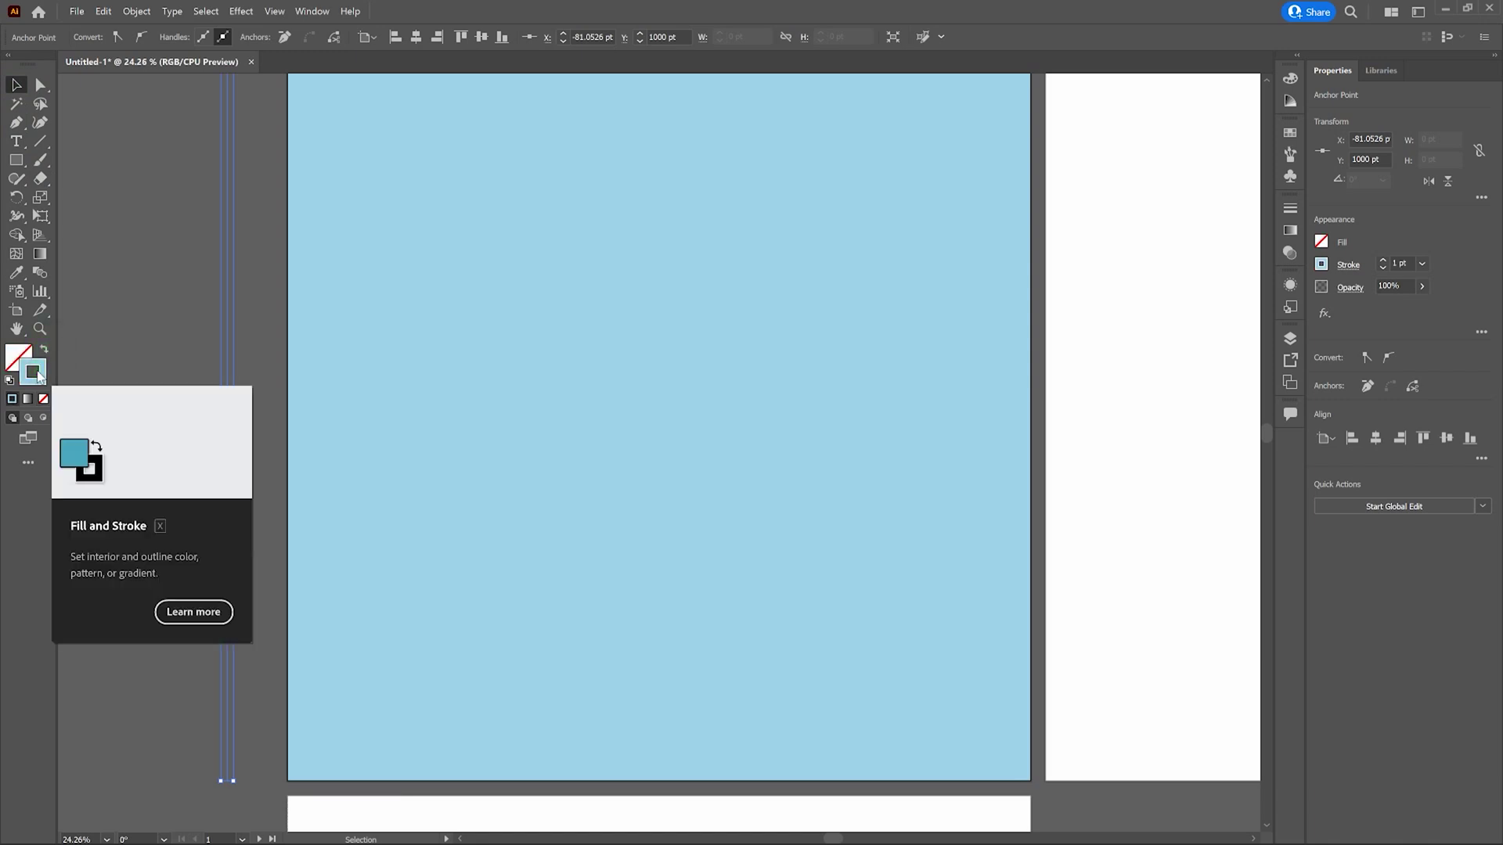
pyautogui.doubleClick(33, 373)
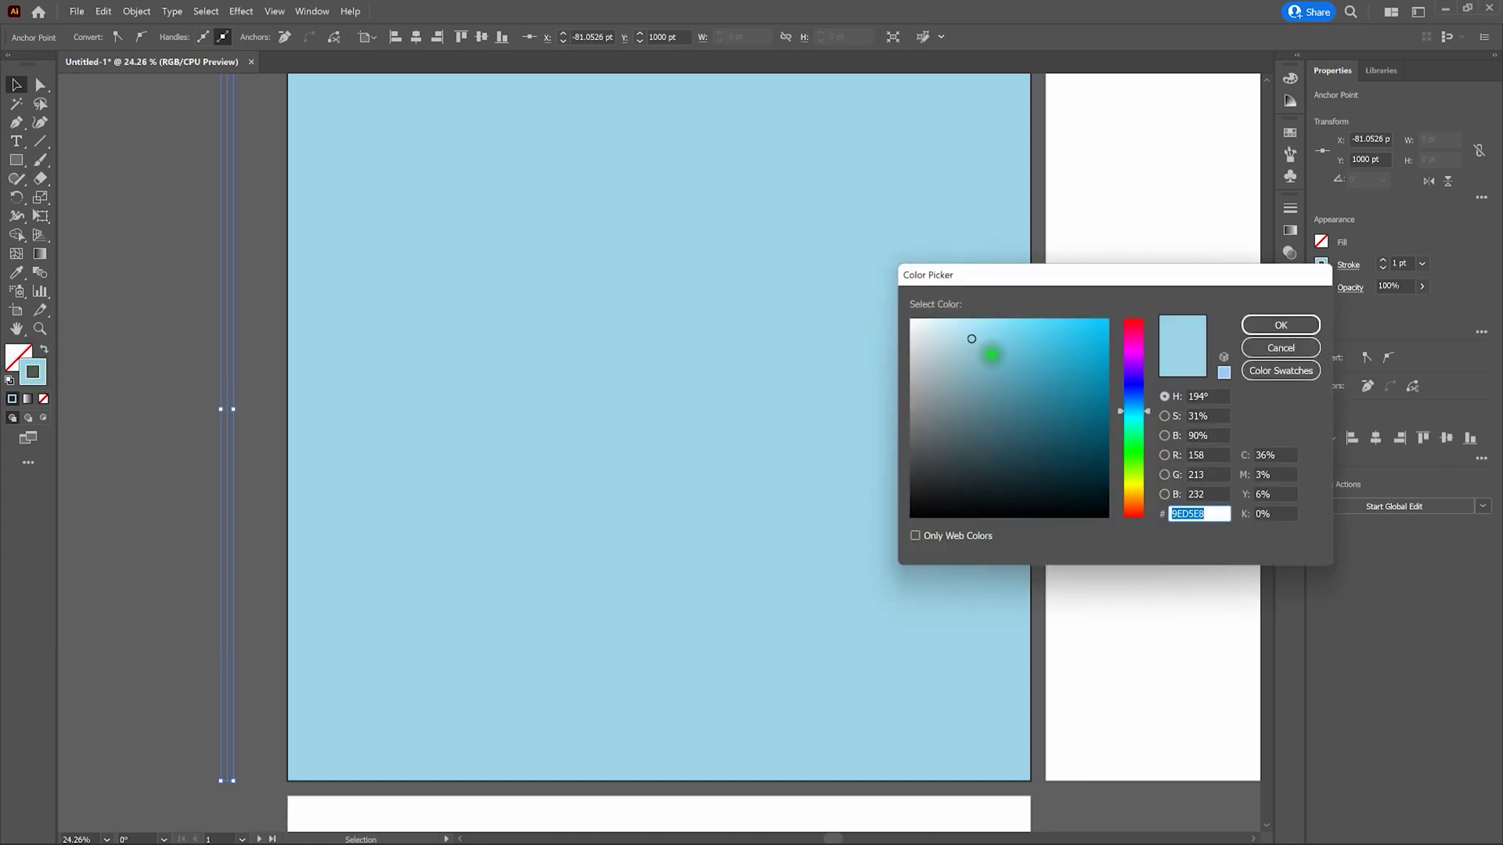
pyautogui.click(991, 353)
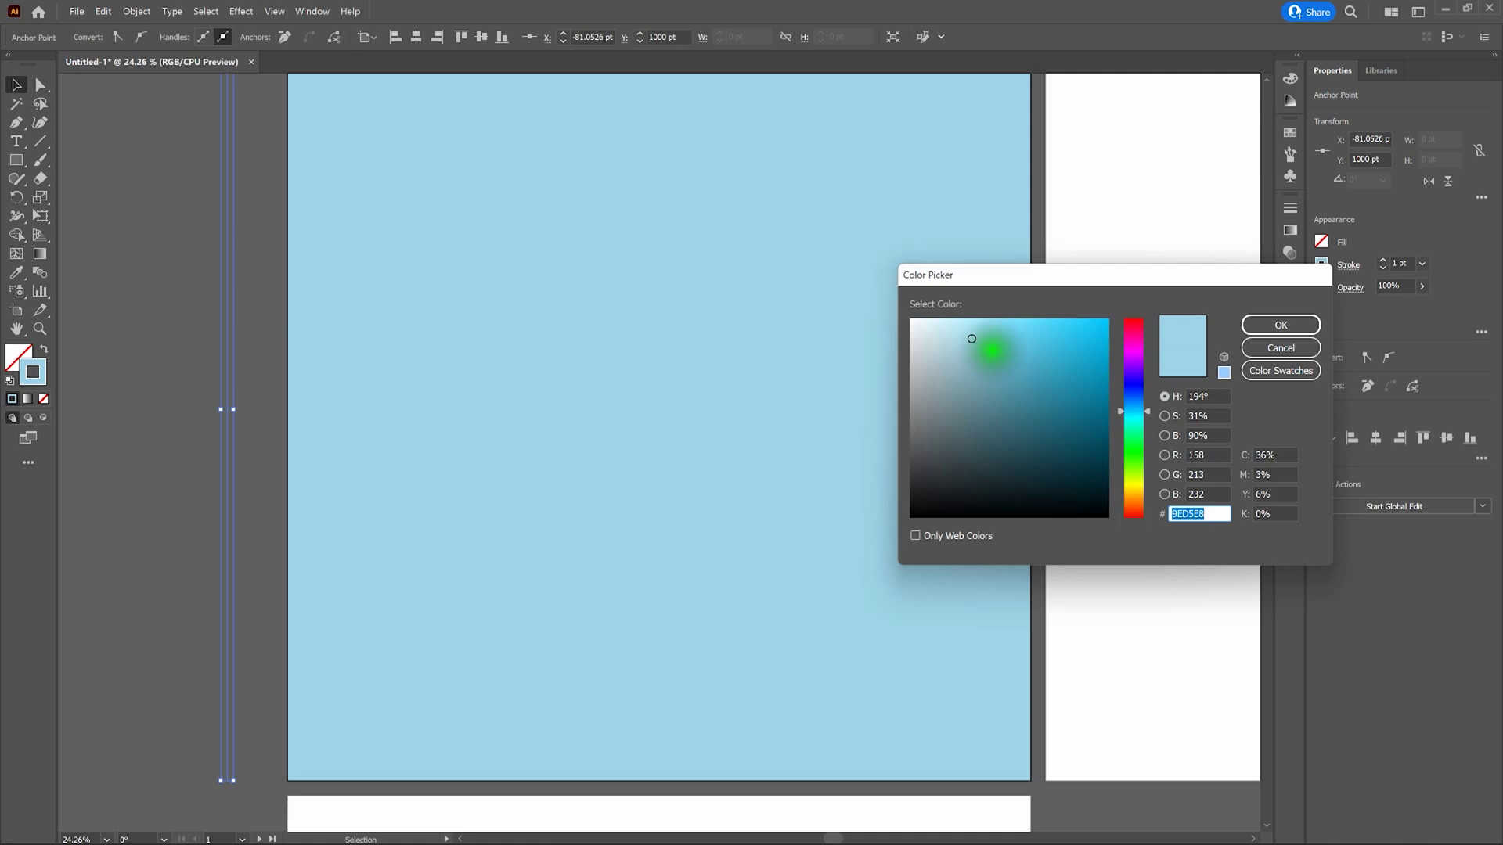
pyautogui.click(1282, 327)
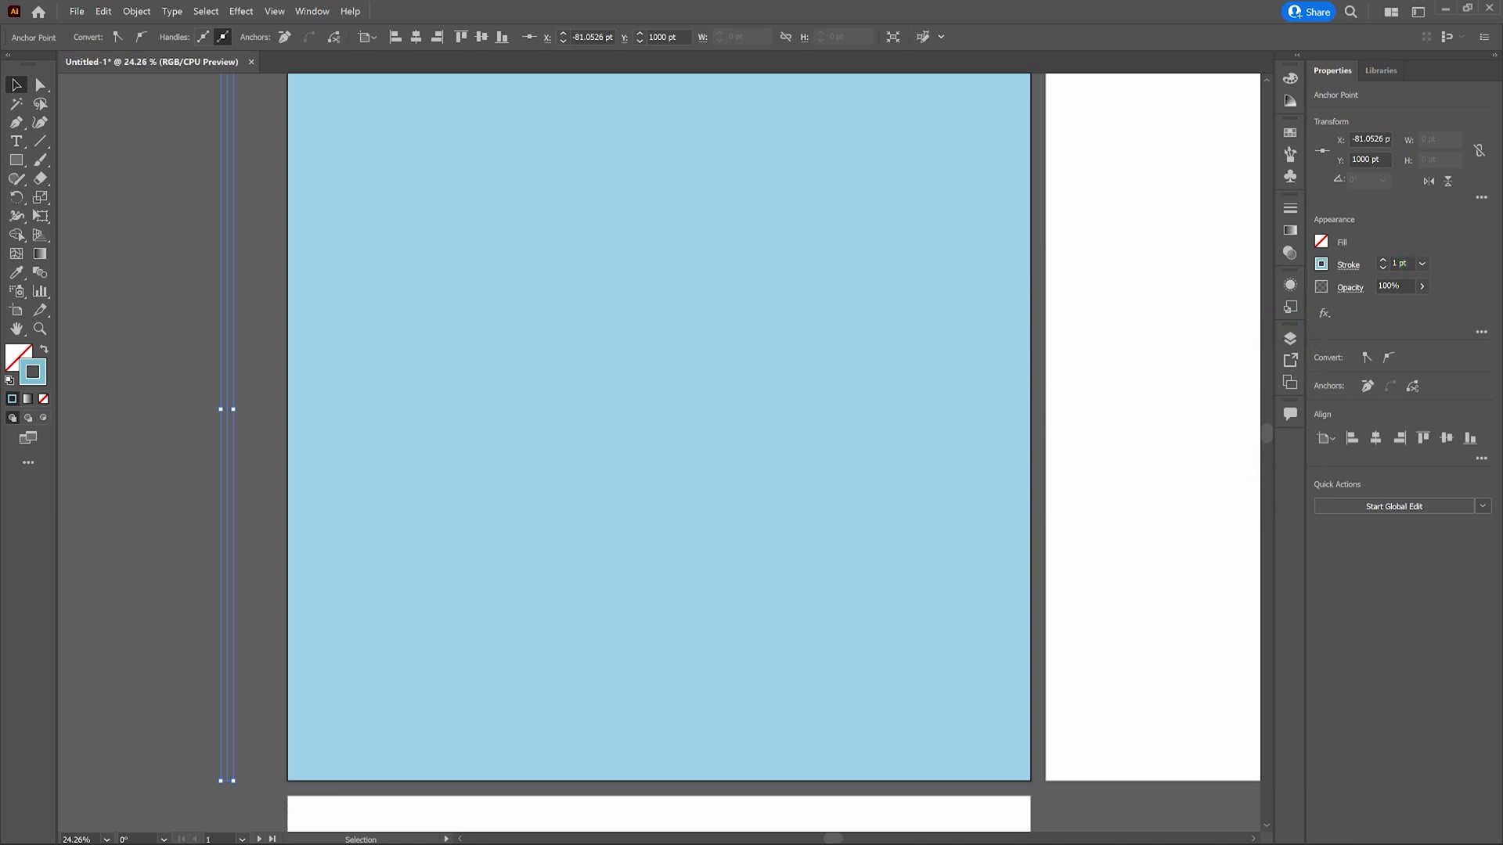
# Set the vertical line's stroke weight to 12 pt.
pyautogui.click(1388, 263)
pyautogui.moveTo(1389, 264); pyautogui.dragTo(1292, 211)
pyautogui.click(1291, 209)
pyautogui.click(1292, 210)
pyautogui.click(313, 11)
pyautogui.click(387, 183)
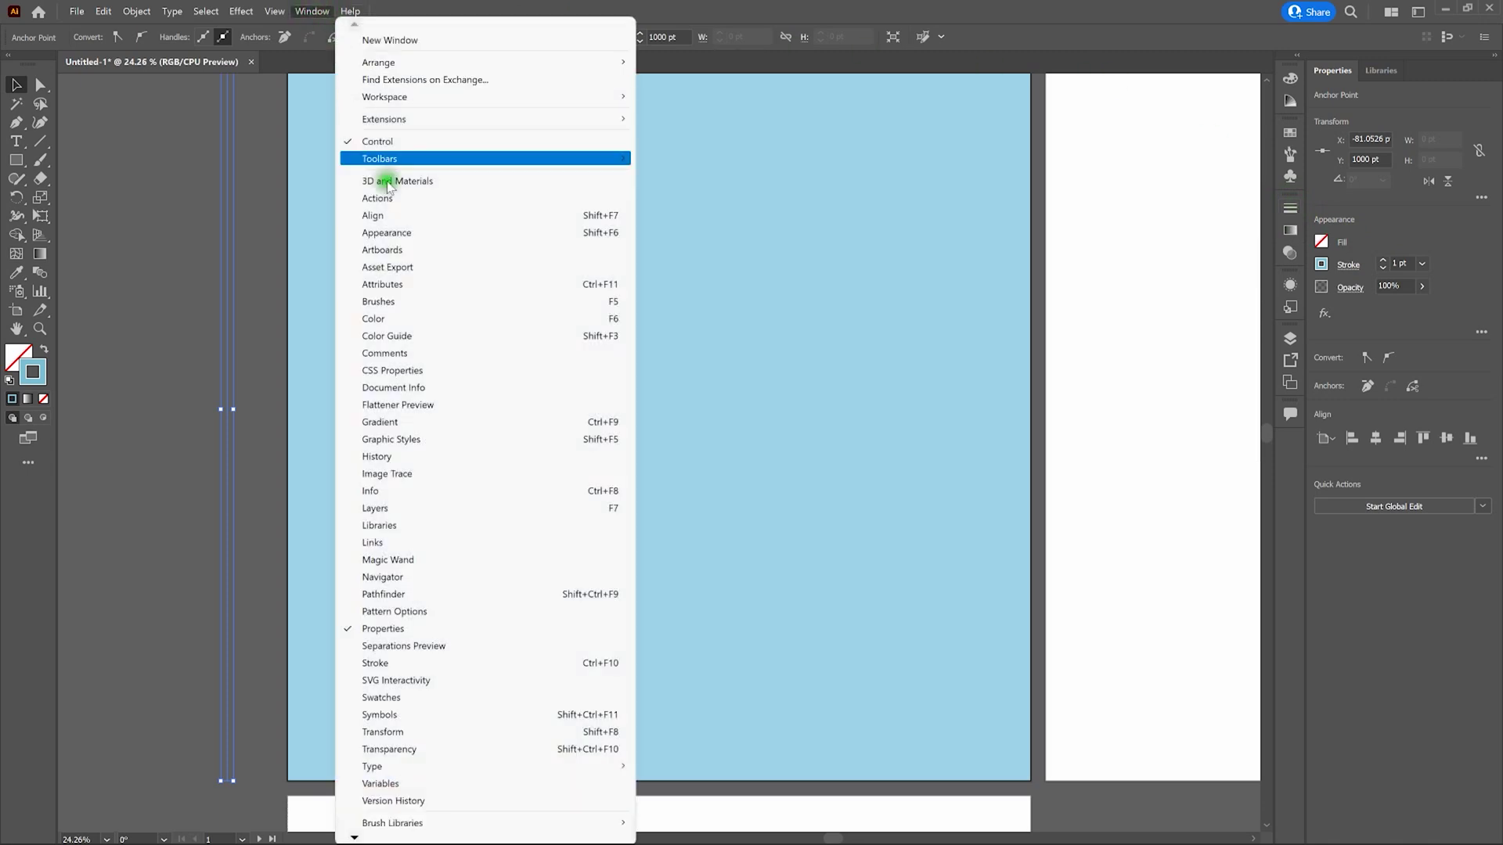
pyautogui.click(487, 662)
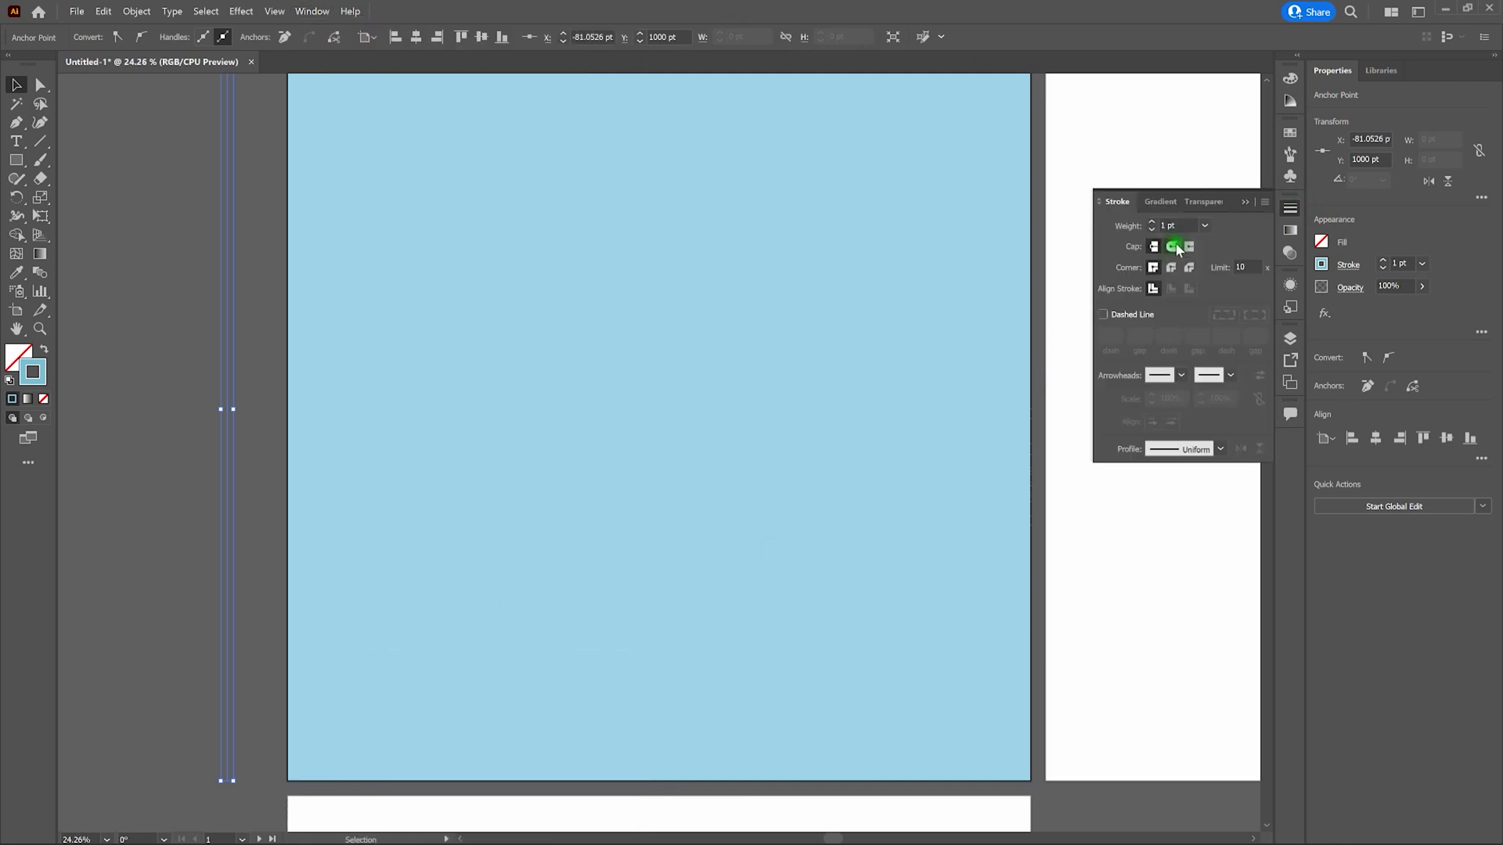
pyautogui.click(1174, 225)
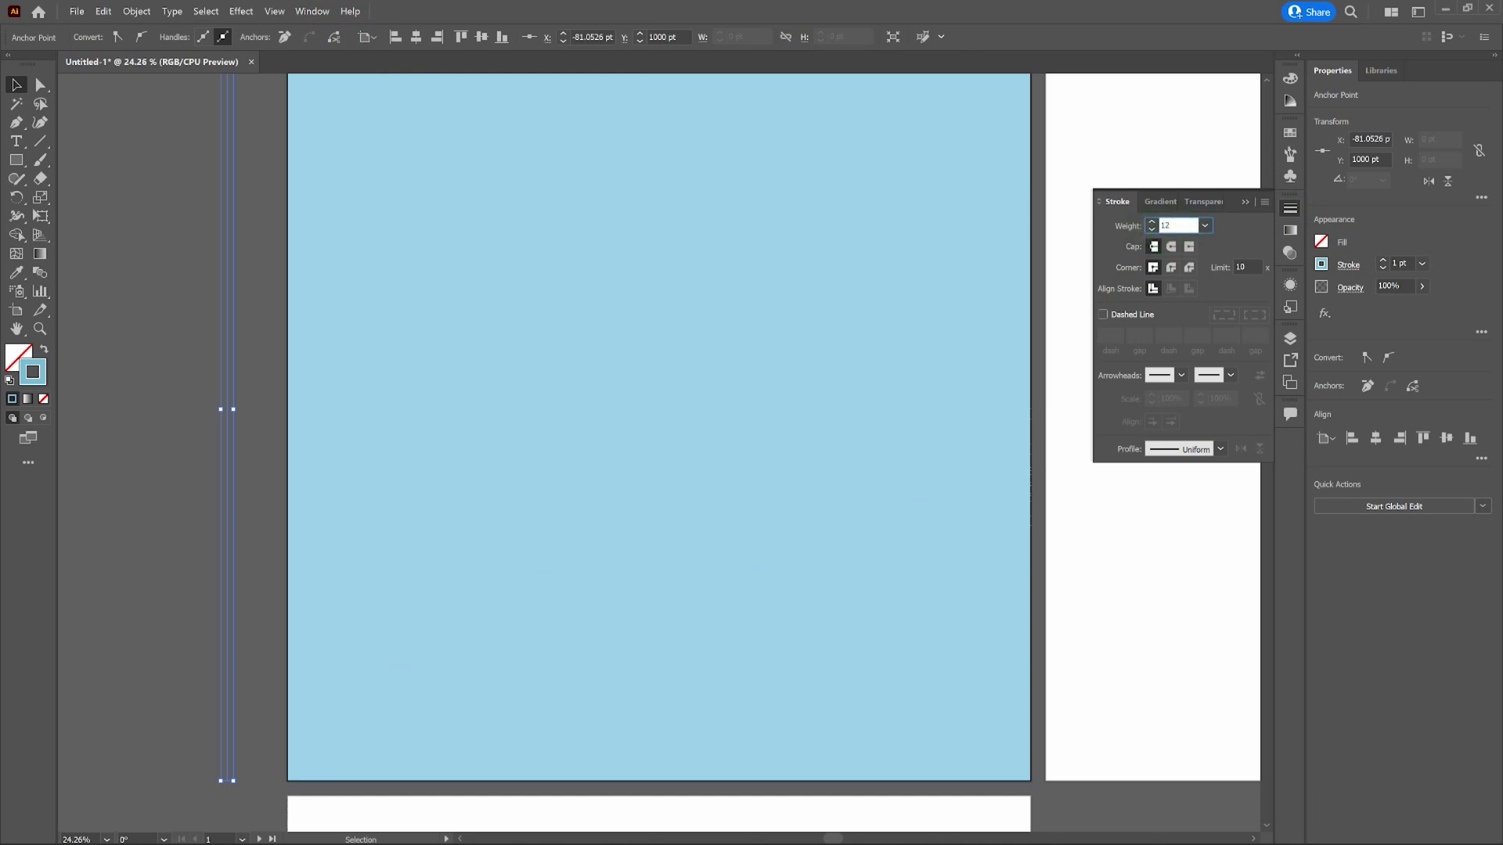
pyautogui.press('Return')
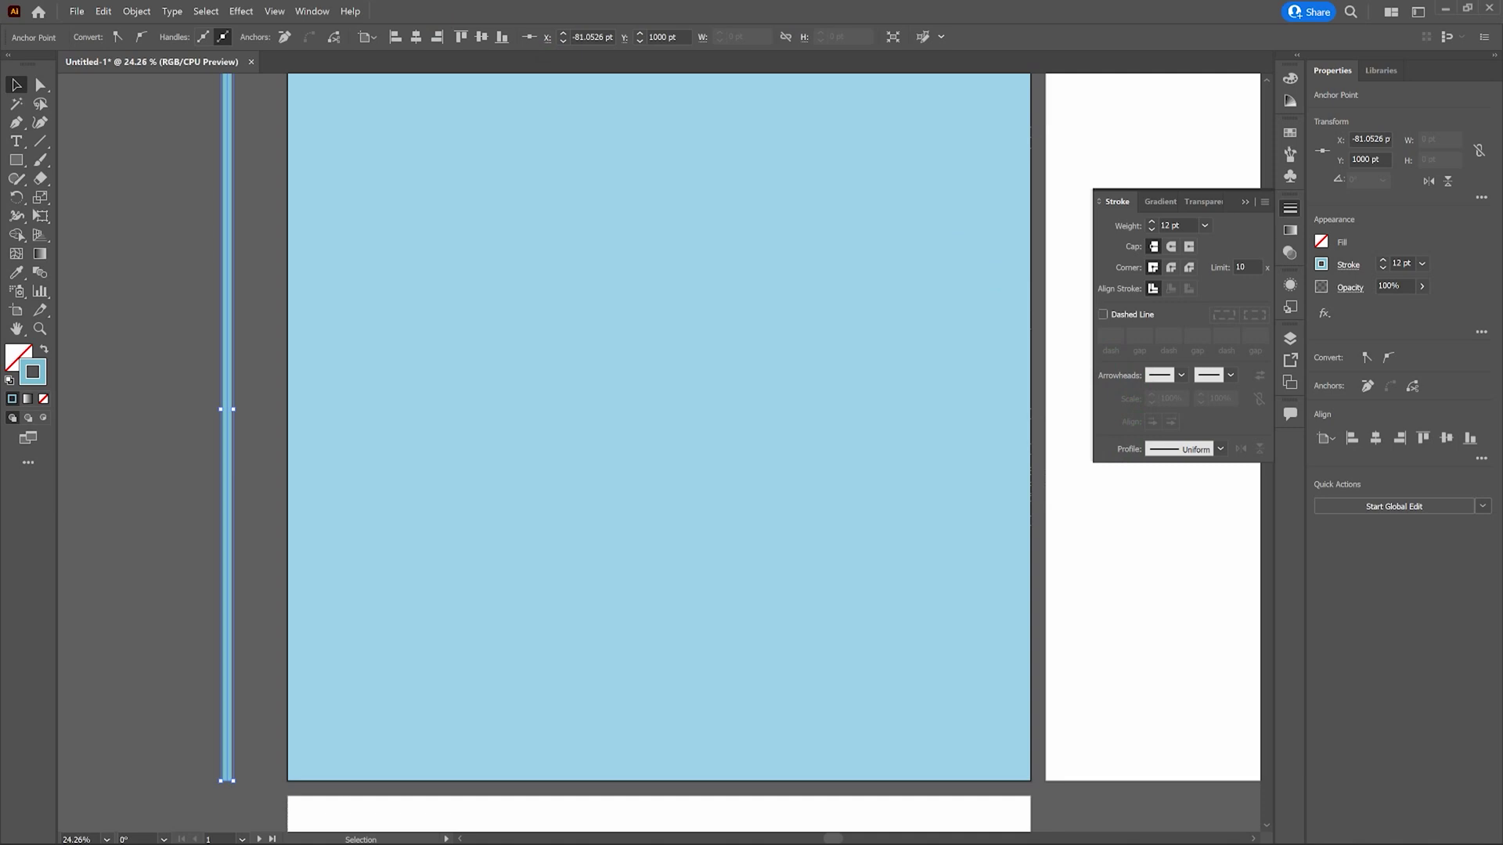
# Start a Zig Zag effect on the vertical line, with preview on and the size set to 10 pt.
pyautogui.hotkey('ctrl', '0')
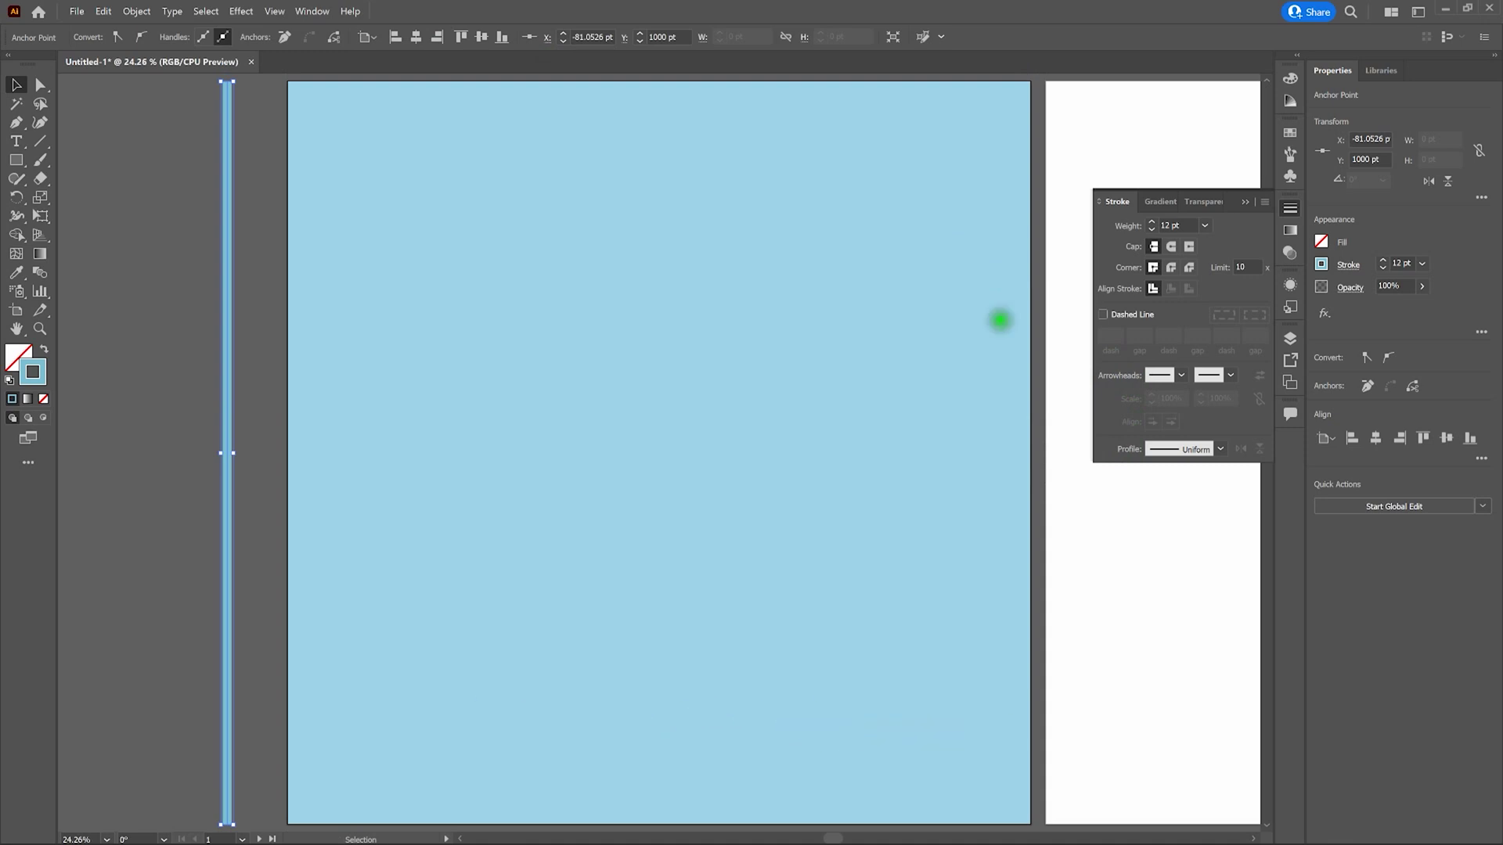
pyautogui.click(241, 11)
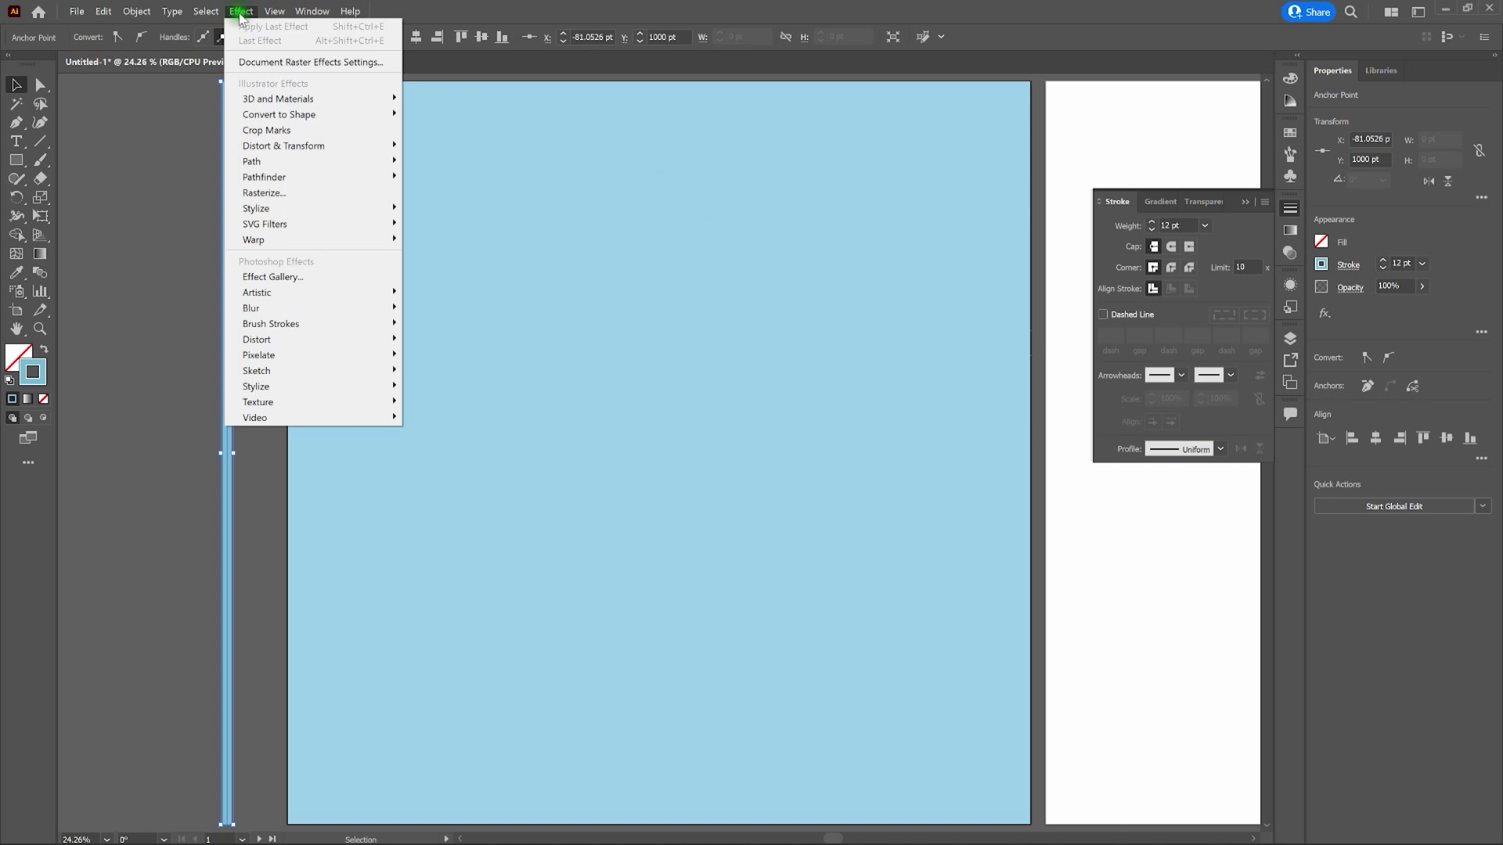
pyautogui.moveTo(298, 146)
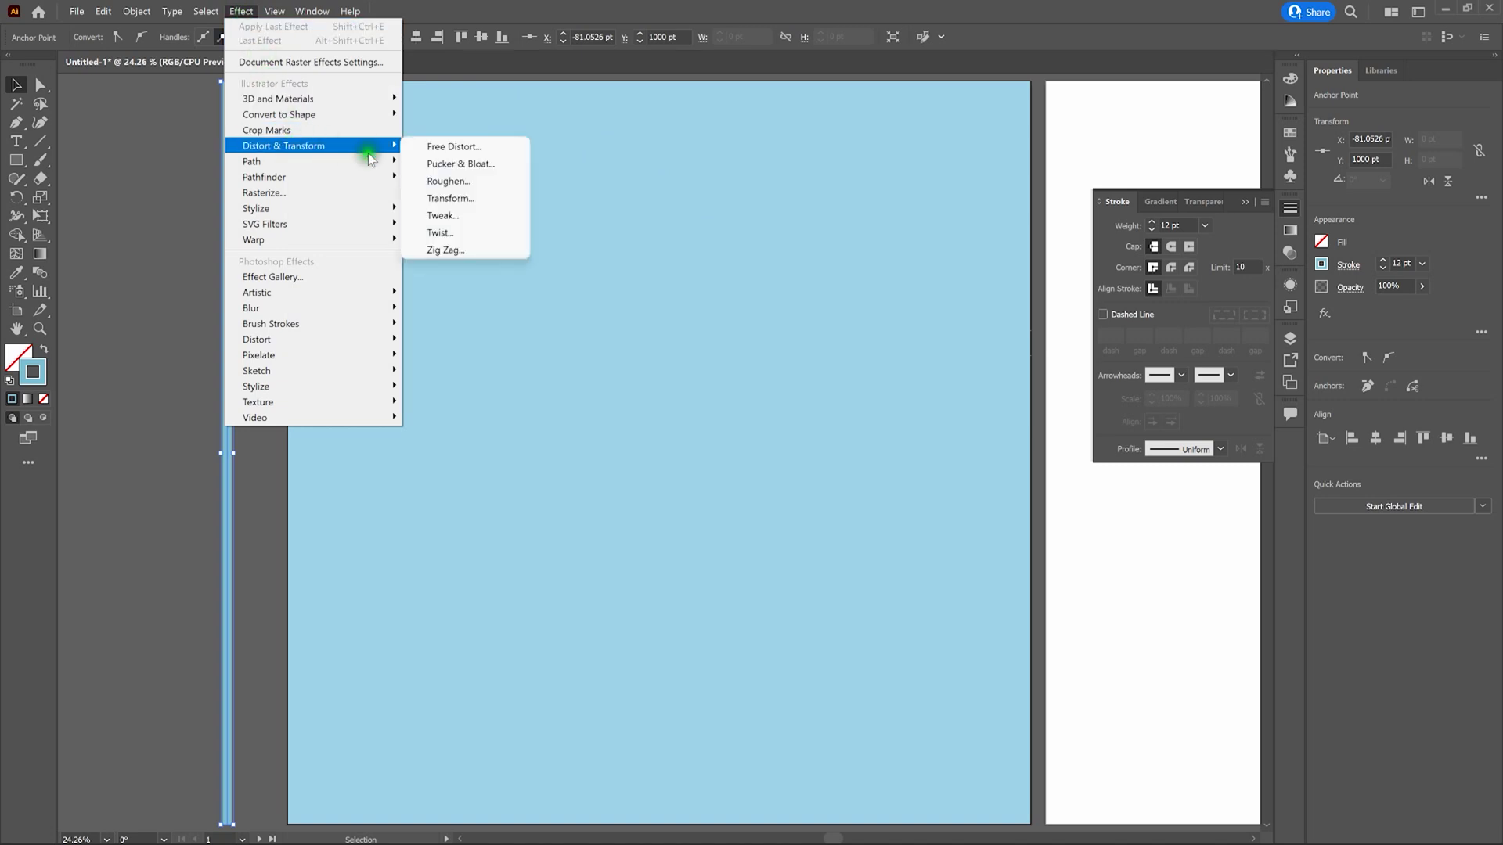
pyautogui.click(500, 250)
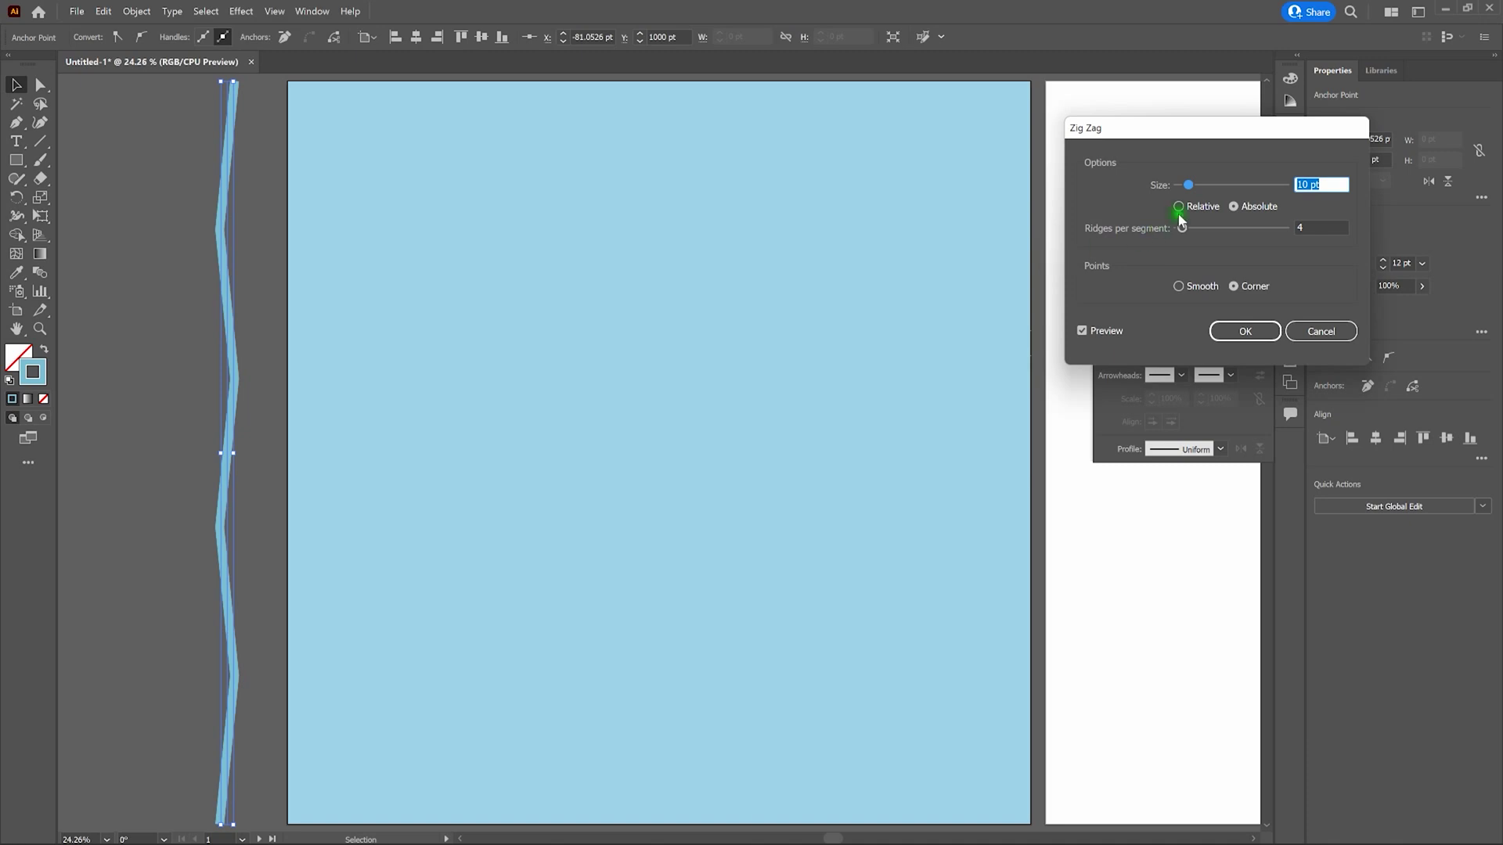
pyautogui.moveTo(1188, 186)
pyautogui.mouseDown()
pyautogui.moveTo(1231, 191)
pyautogui.moveTo(1214, 196)
pyautogui.mouseUp()
pyautogui.click(1321, 184)
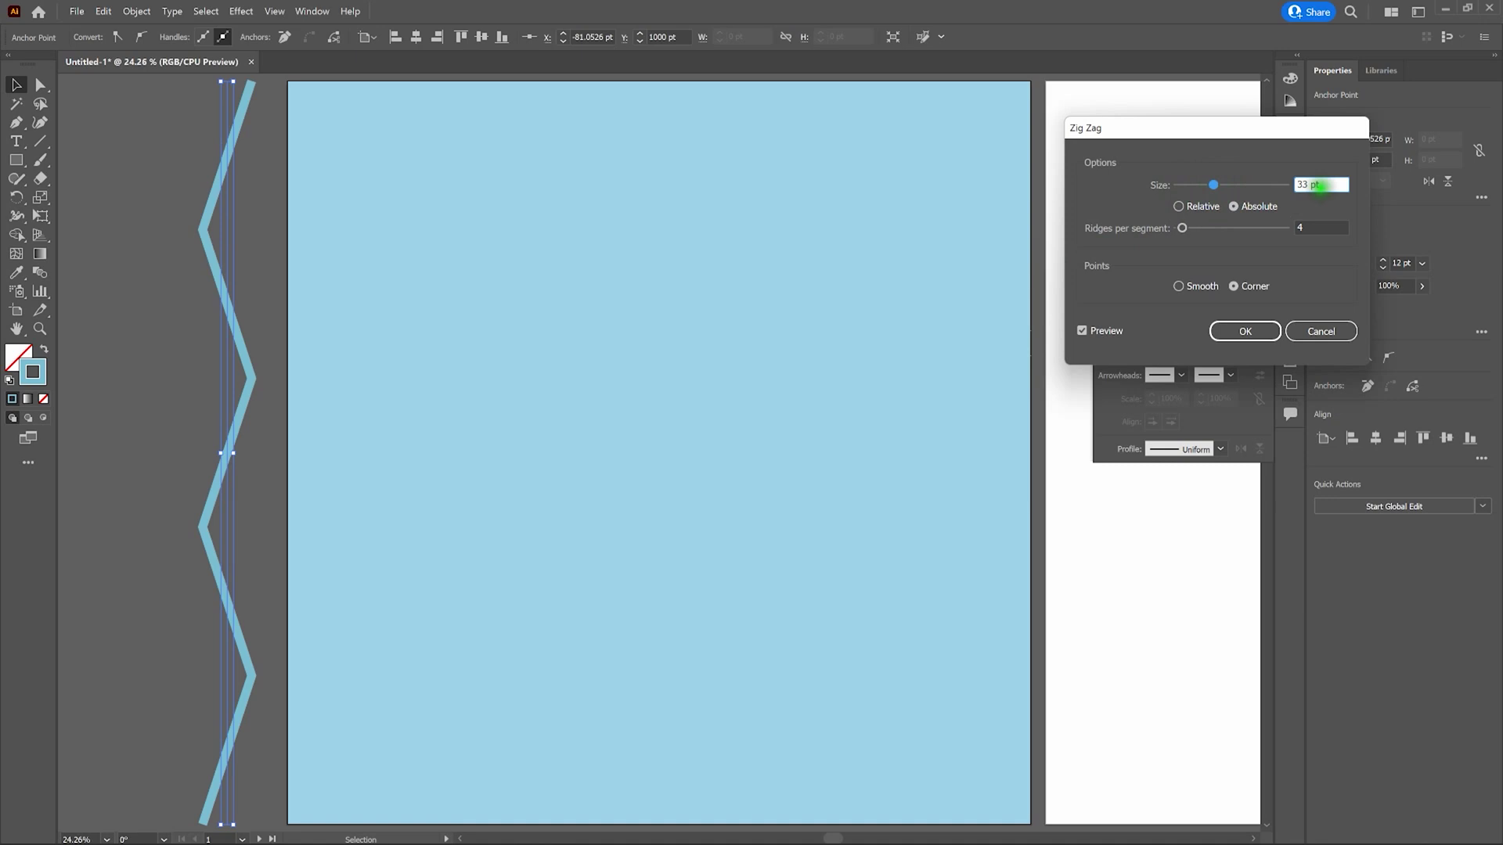
pyautogui.moveTo(1321, 184); pyautogui.dragTo(1293, 185)
pyautogui.write('10')
pyautogui.press('Tab')
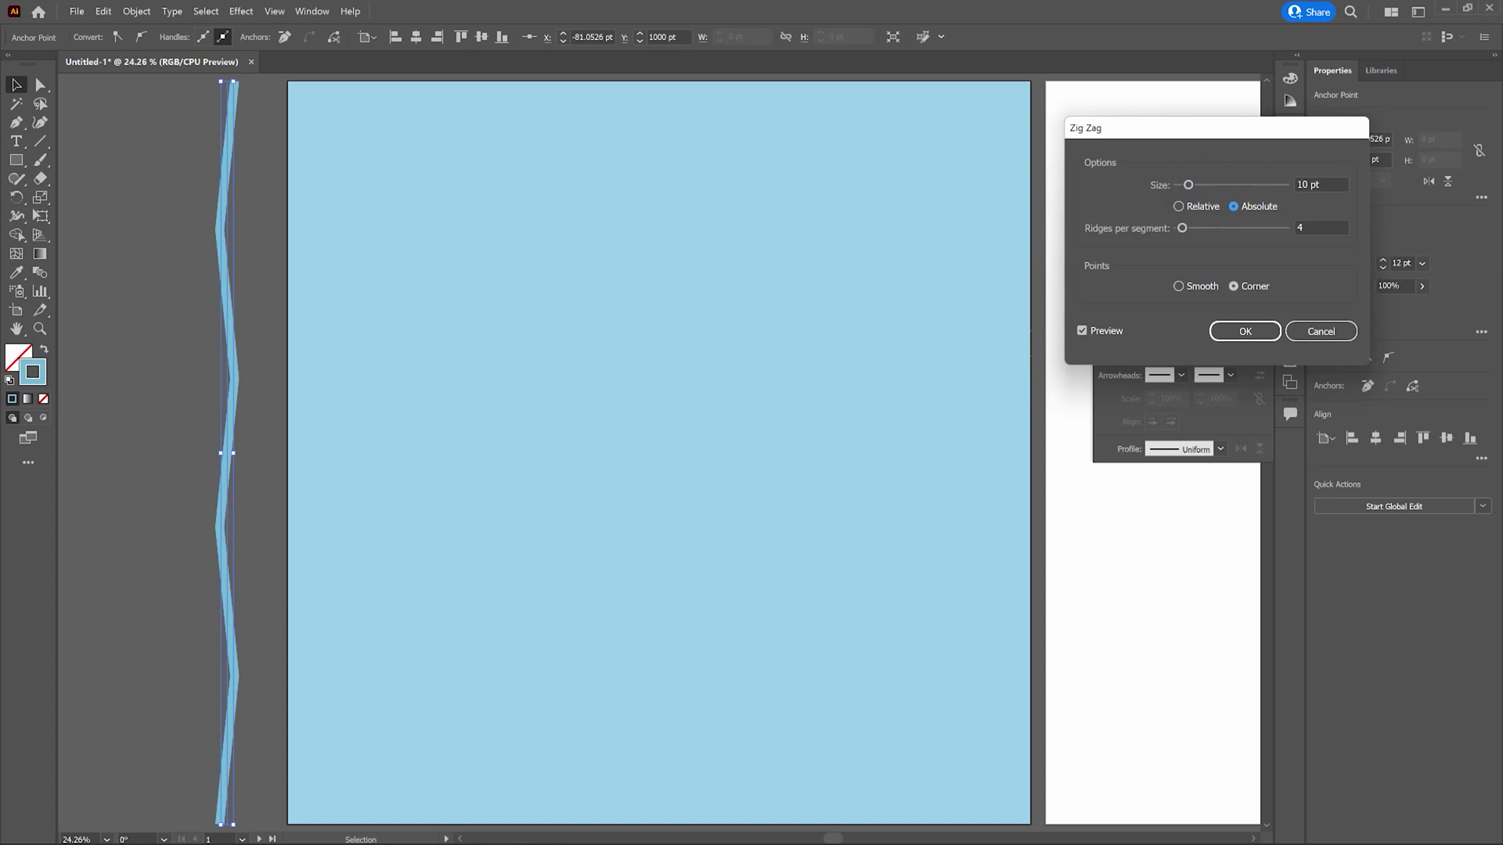
# Preview the zigzag with Relative sizing at 10% and switch the size back to Absolute.
pyautogui.click(1276, 205)
pyautogui.click(1179, 207)
pyautogui.click(1315, 184)
pyautogui.moveTo(1189, 184)
pyautogui.mouseDown()
pyautogui.moveTo(1216, 190)
pyautogui.moveTo(1195, 191)
pyautogui.mouseUp()
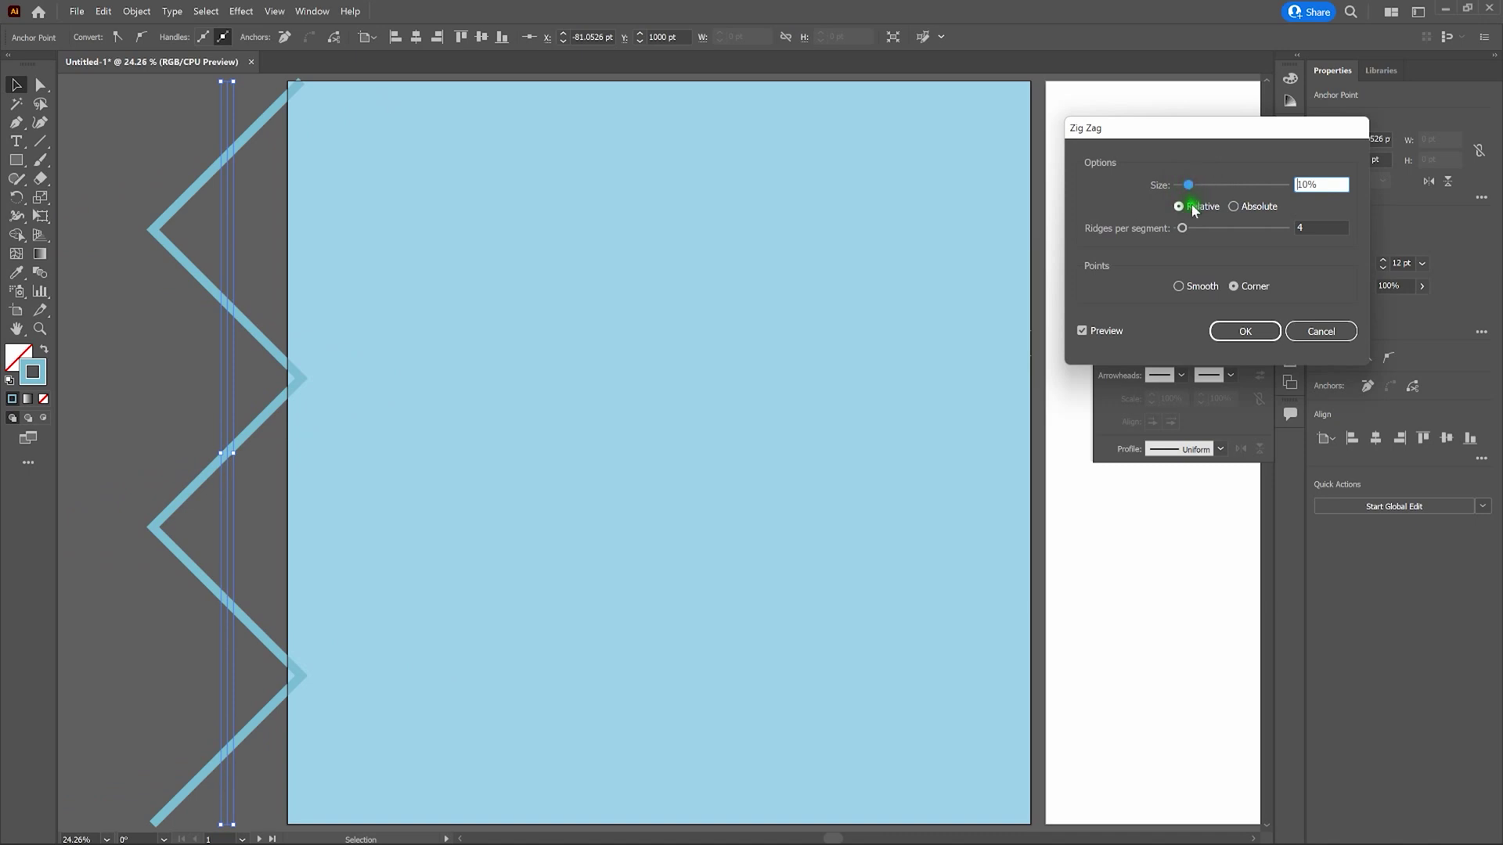
pyautogui.click(1233, 208)
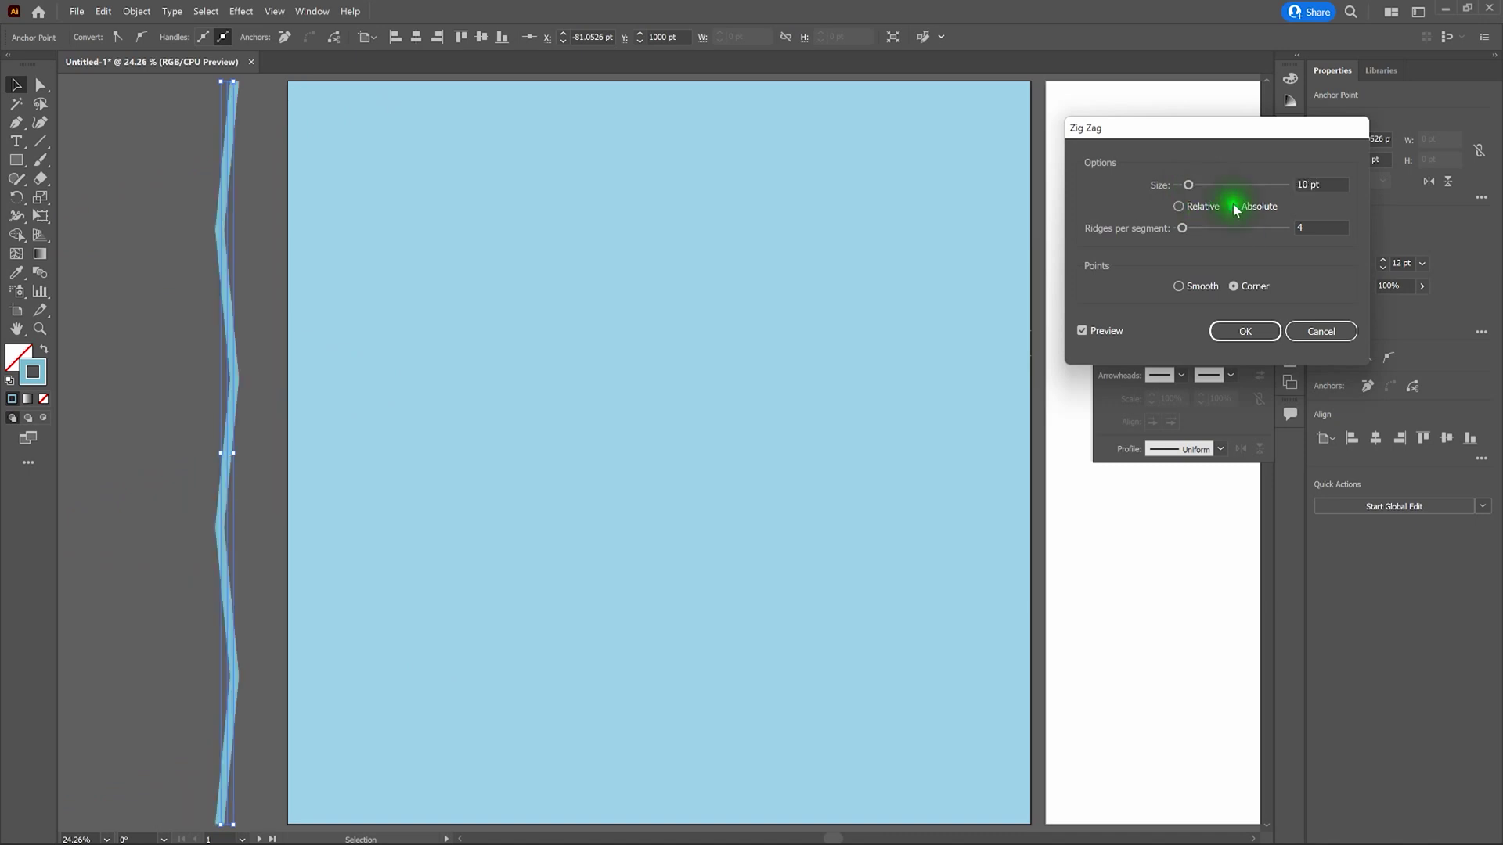
# Set the zigzag's ridges per segment to 12.
pyautogui.click(1183, 228)
pyautogui.moveTo(1183, 232); pyautogui.dragTo(1219, 231)
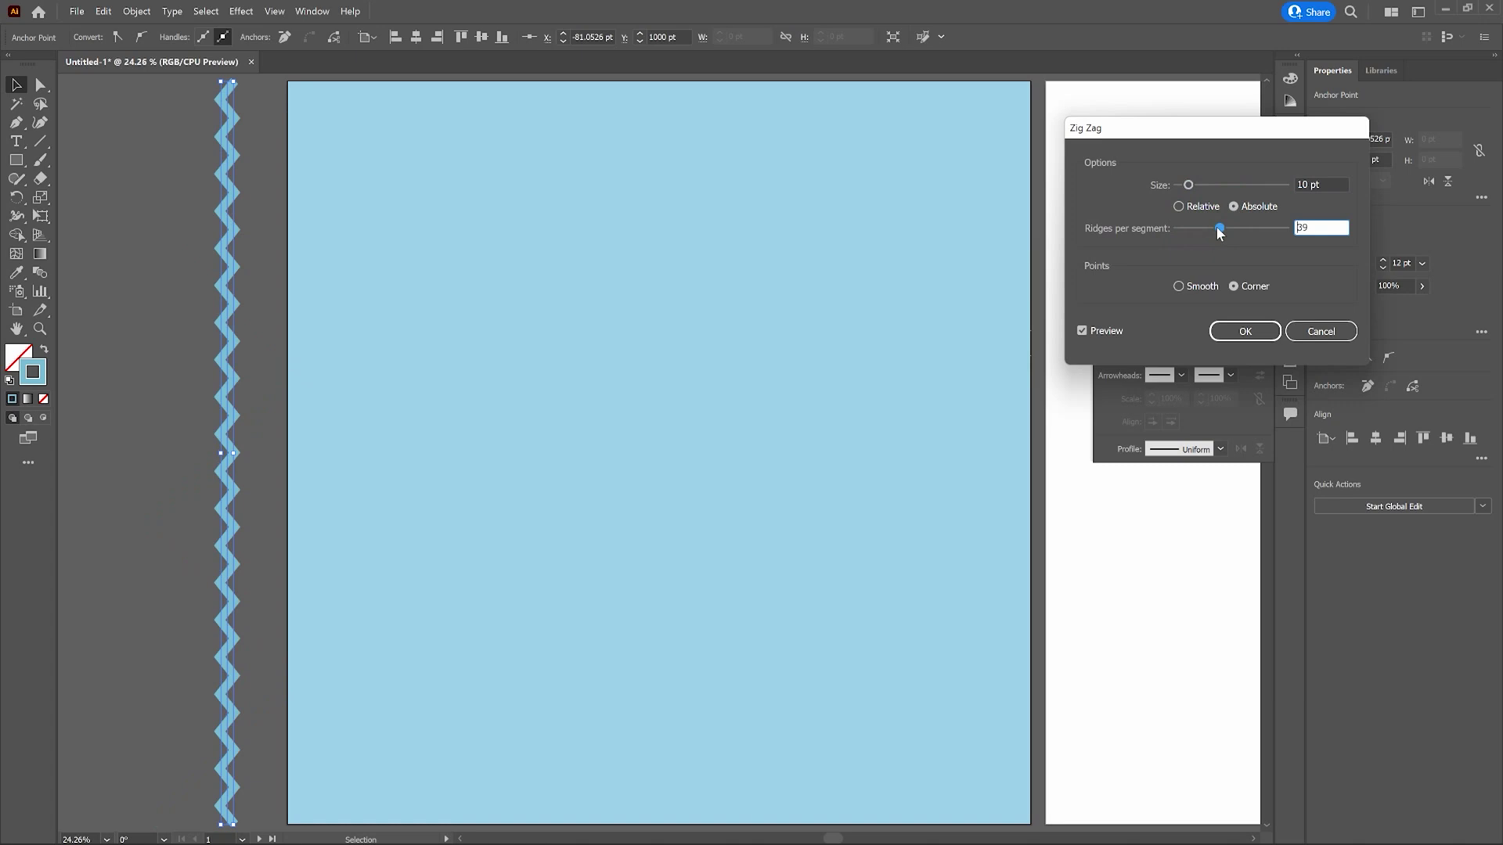
pyautogui.moveTo(1220, 233); pyautogui.dragTo(1218, 230)
pyautogui.moveTo(1331, 229); pyautogui.dragTo(1270, 229)
pyautogui.write('12')
pyautogui.press('Tab')
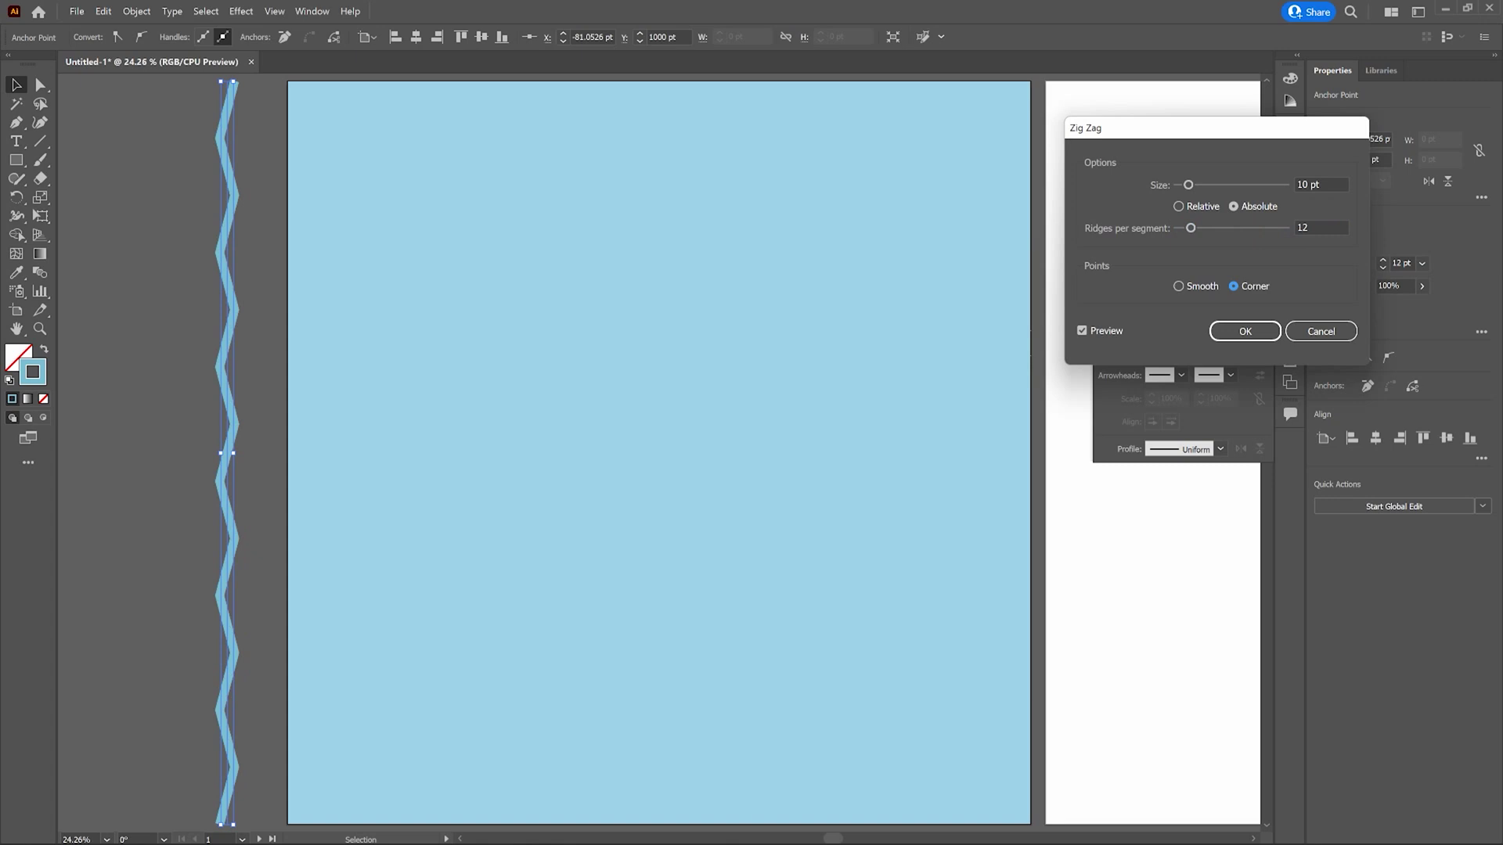
# Make the zigzag points Smooth, set the size to 14 pt, and apply the effect to the line.
pyautogui.click(1219, 286)
pyautogui.click(1213, 288)
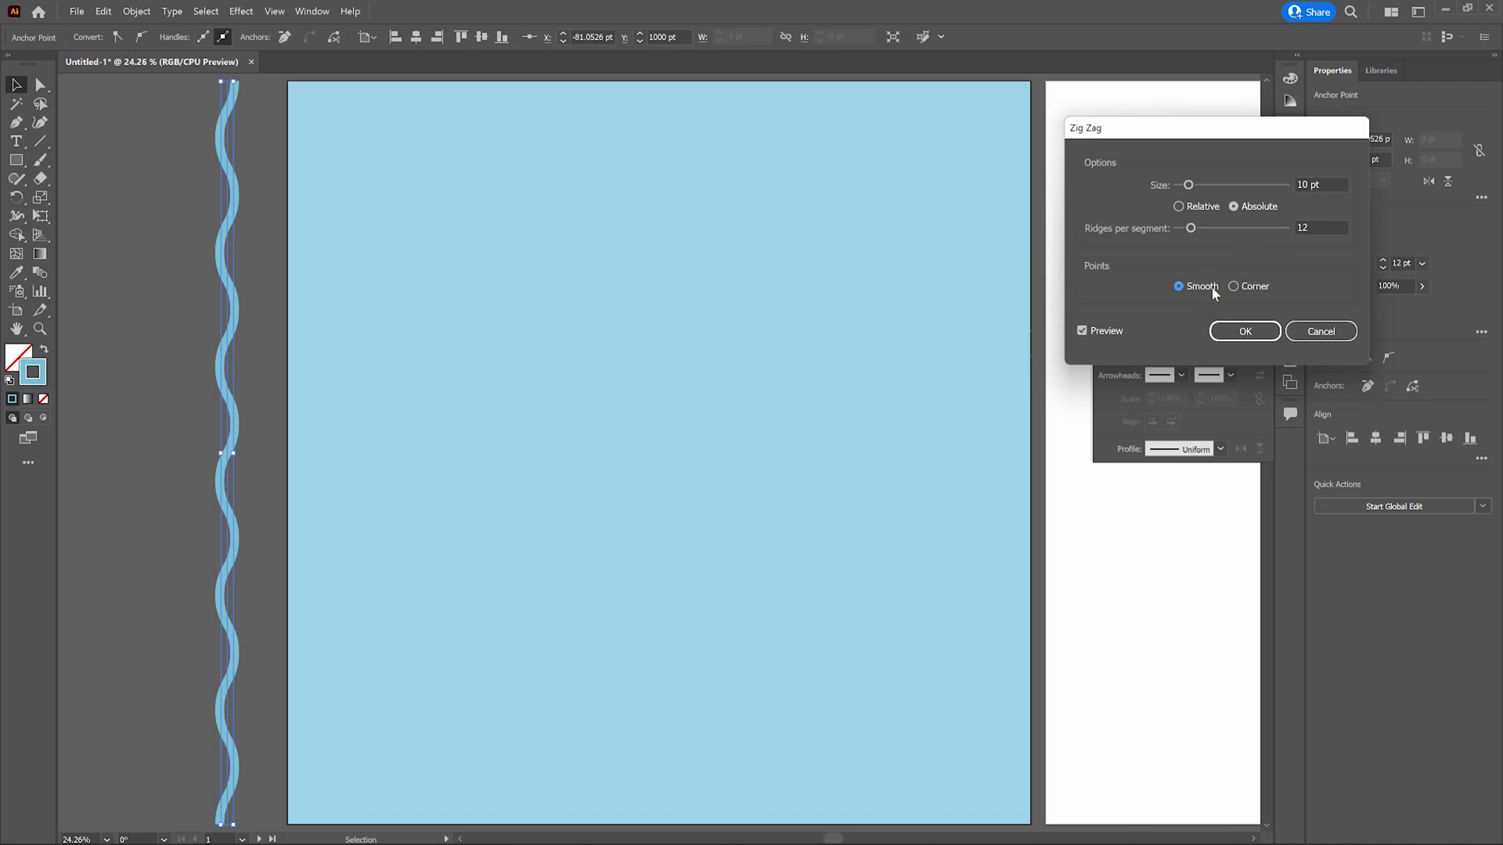
pyautogui.click(1300, 226)
pyautogui.click(1303, 185)
pyautogui.write('14')
pyautogui.press('Tab')
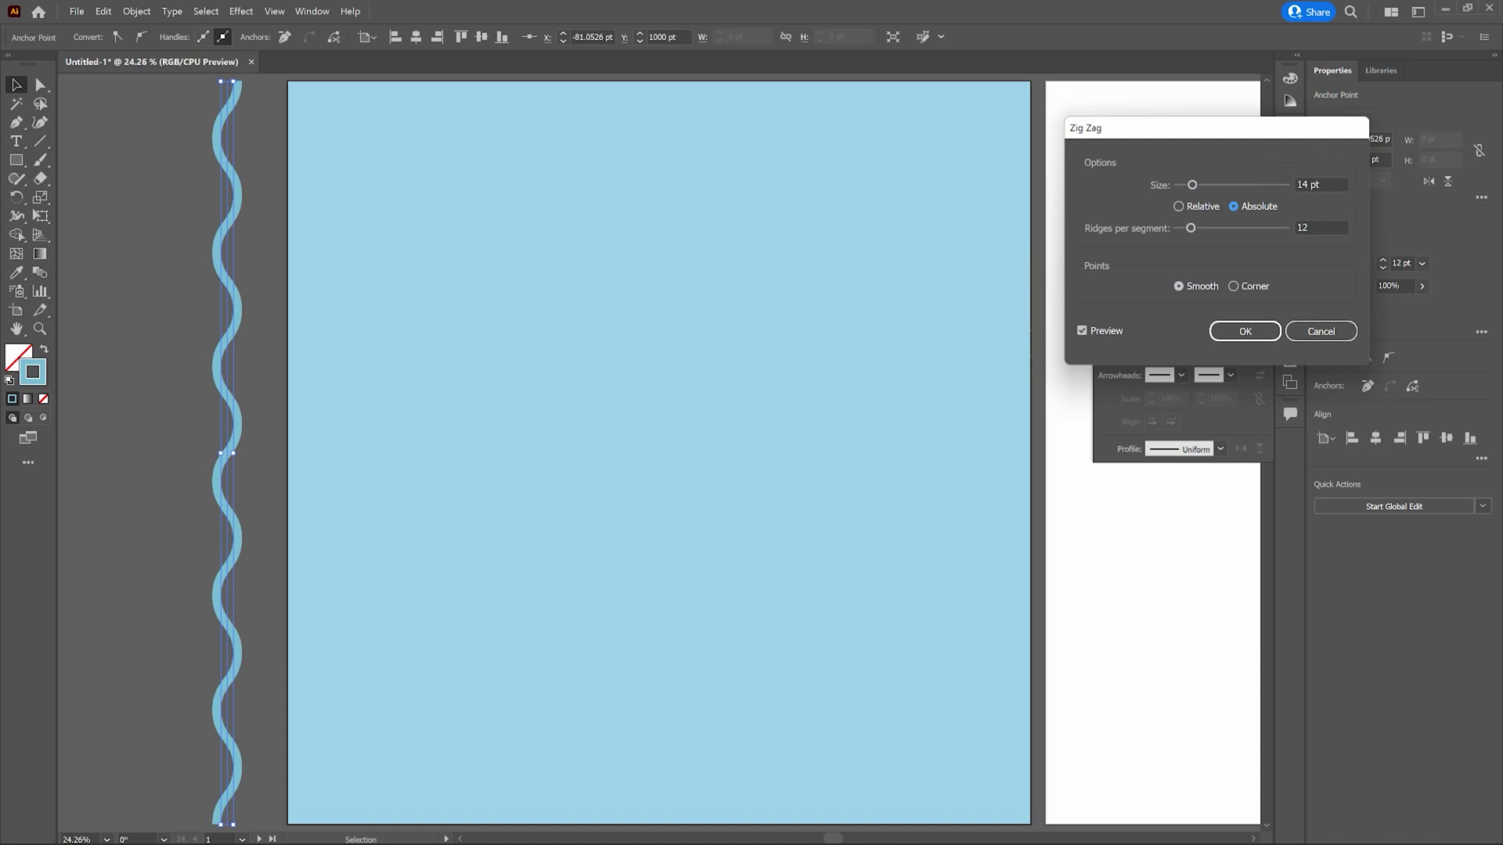
pyautogui.click(1290, 227)
pyautogui.click(1243, 330)
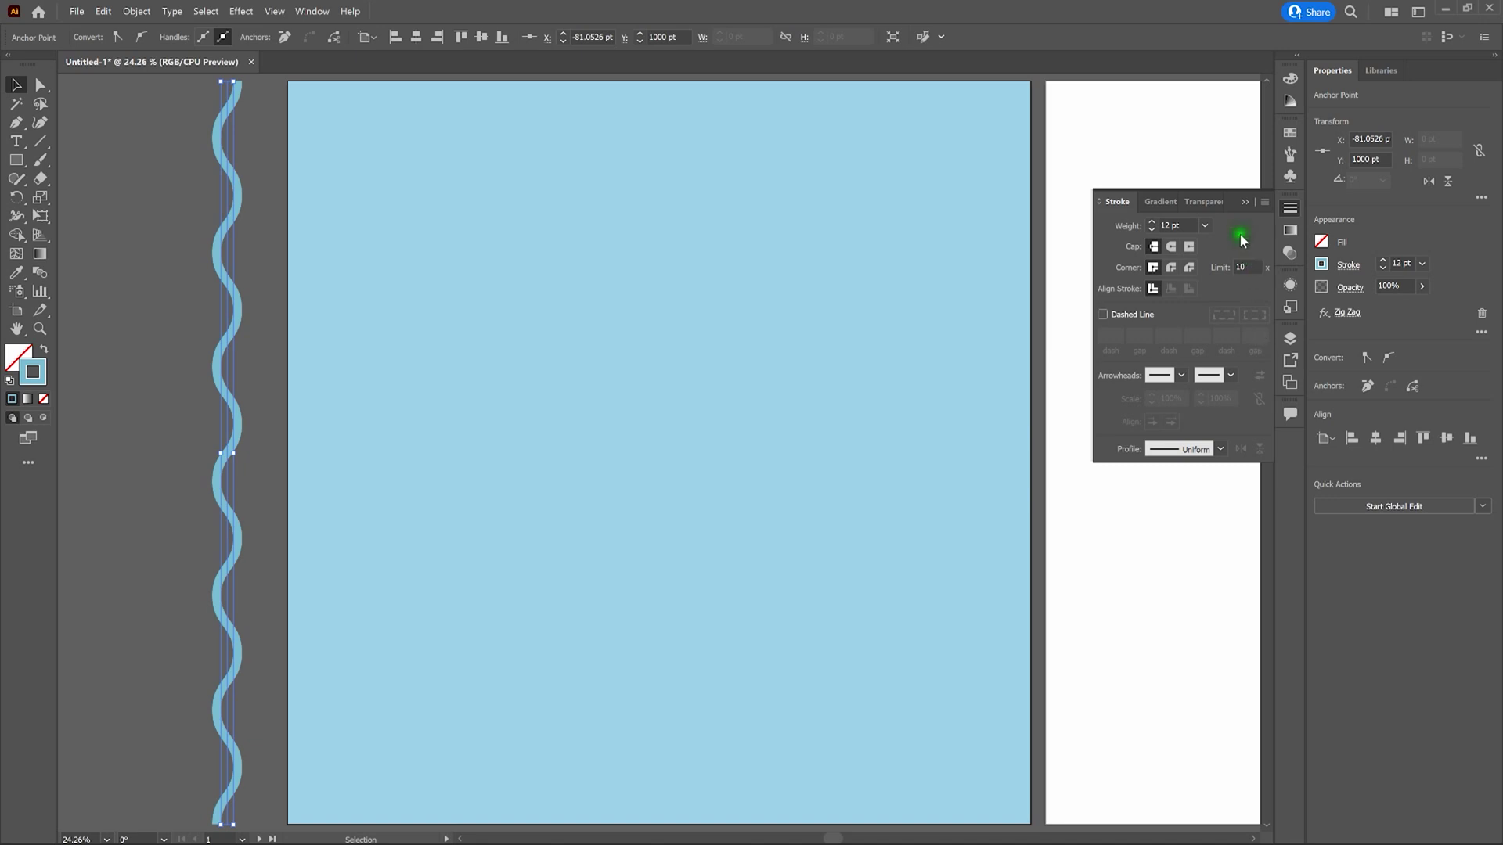
# Expand the appearance of the wavy line and paste a copy of it in front.
pyautogui.click(138, 11)
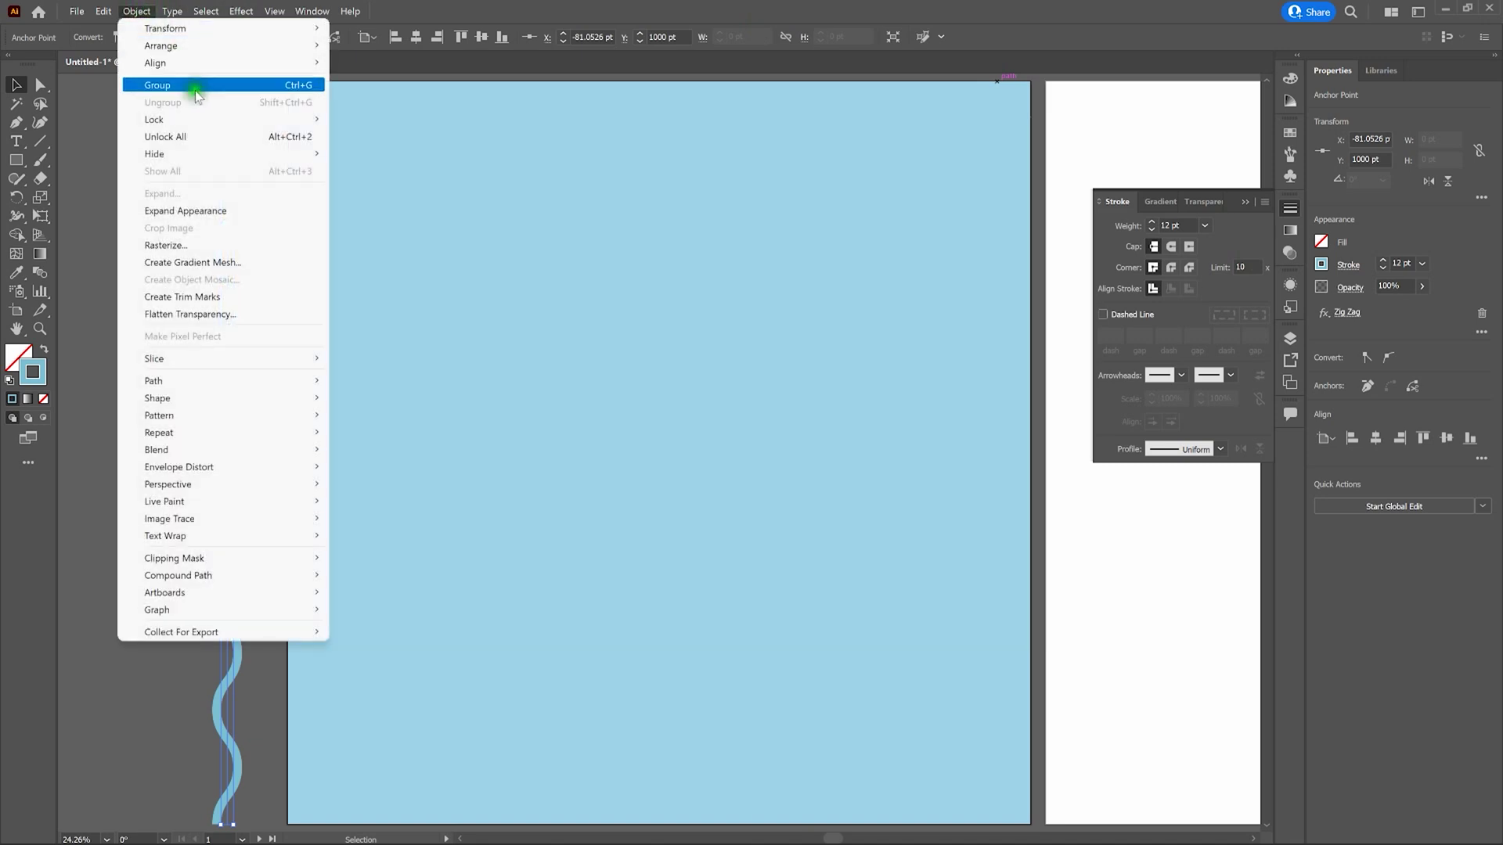
pyautogui.click(233, 210)
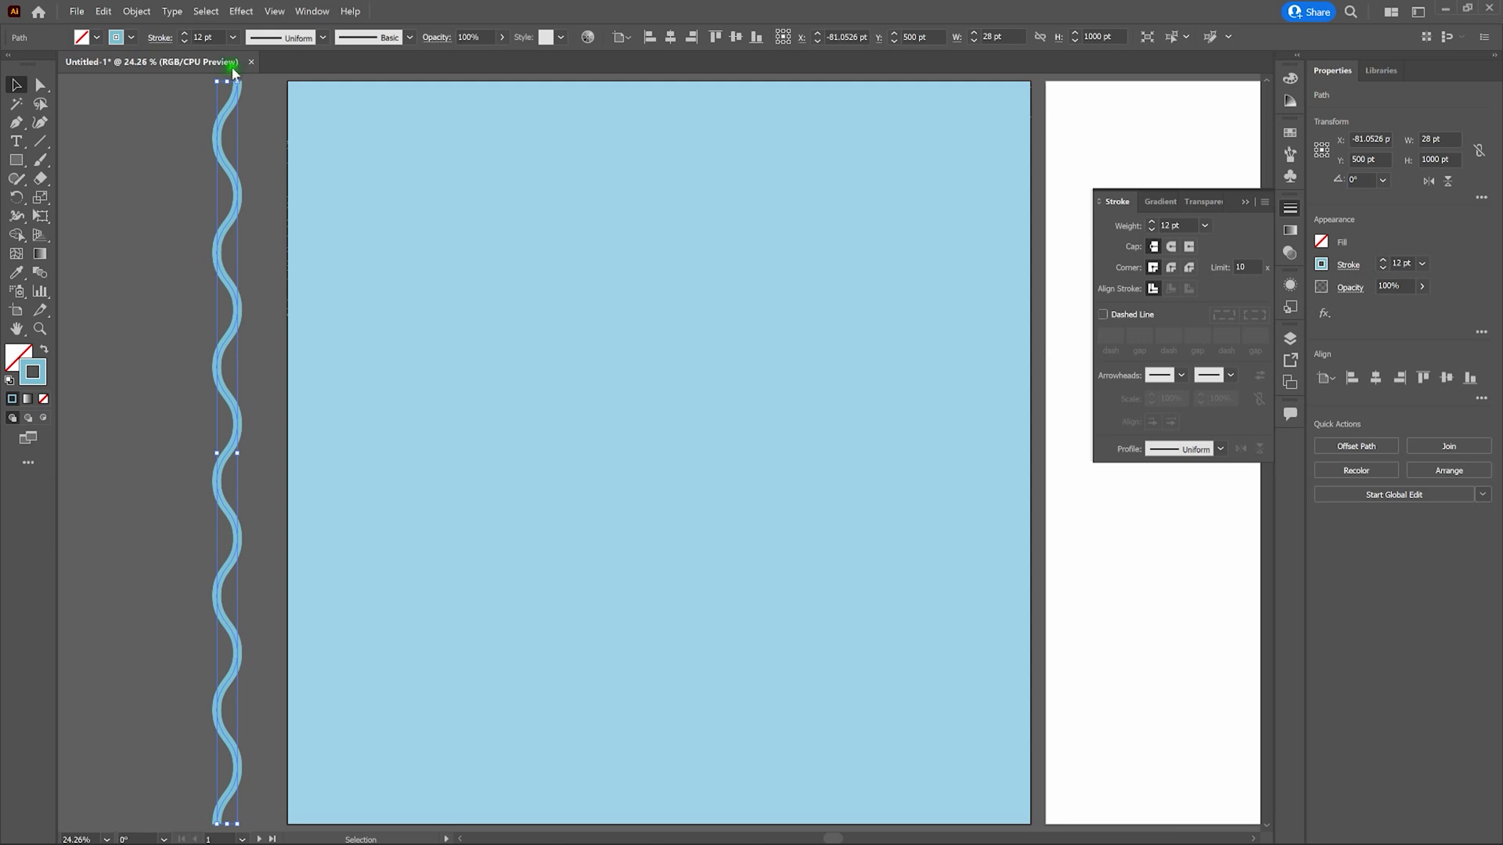
pyautogui.click(103, 11)
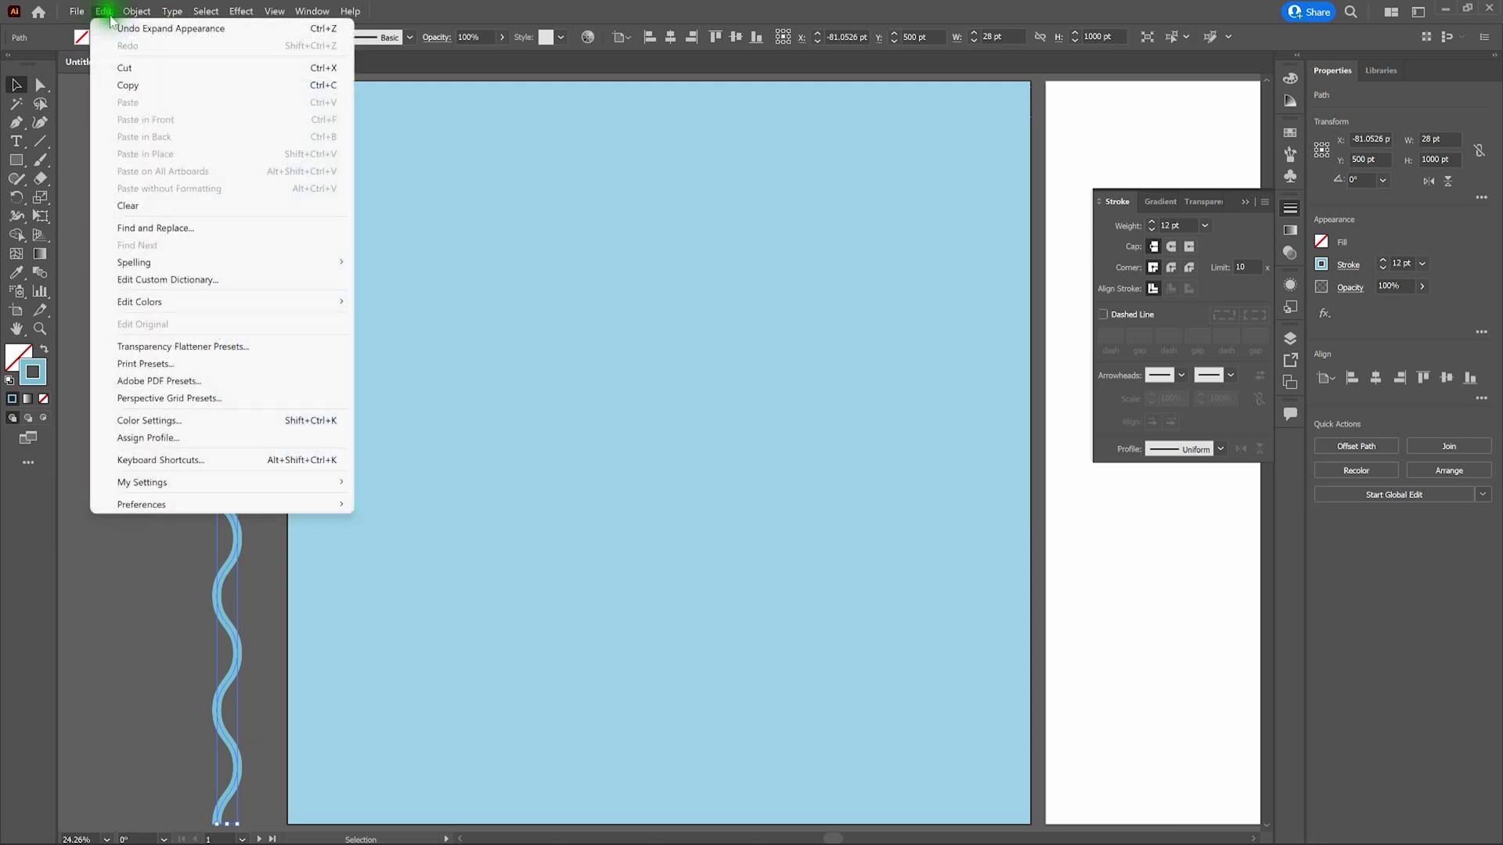
pyautogui.click(138, 84)
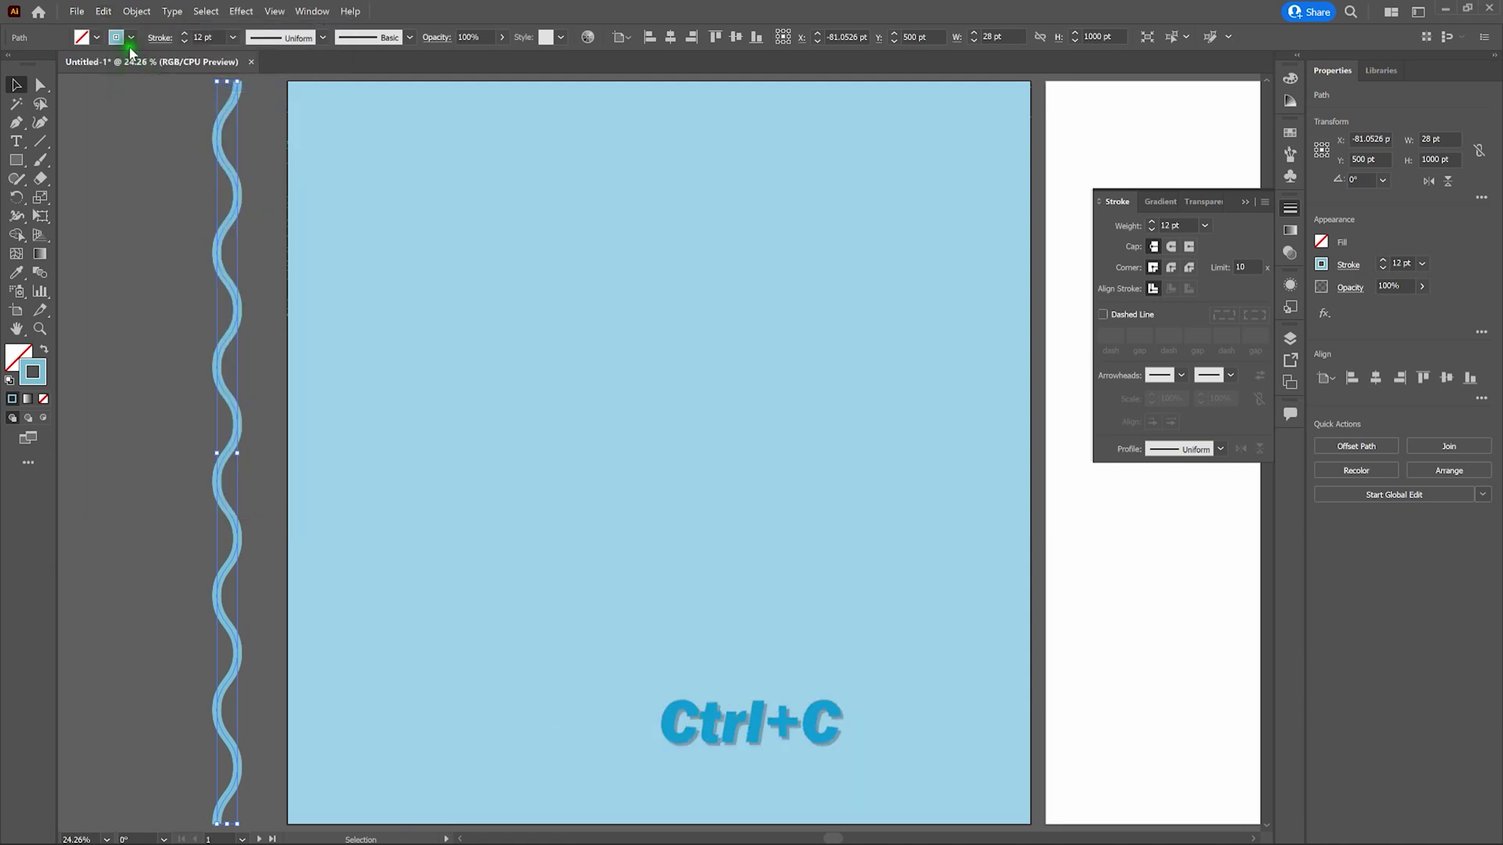
pyautogui.click(109, 14)
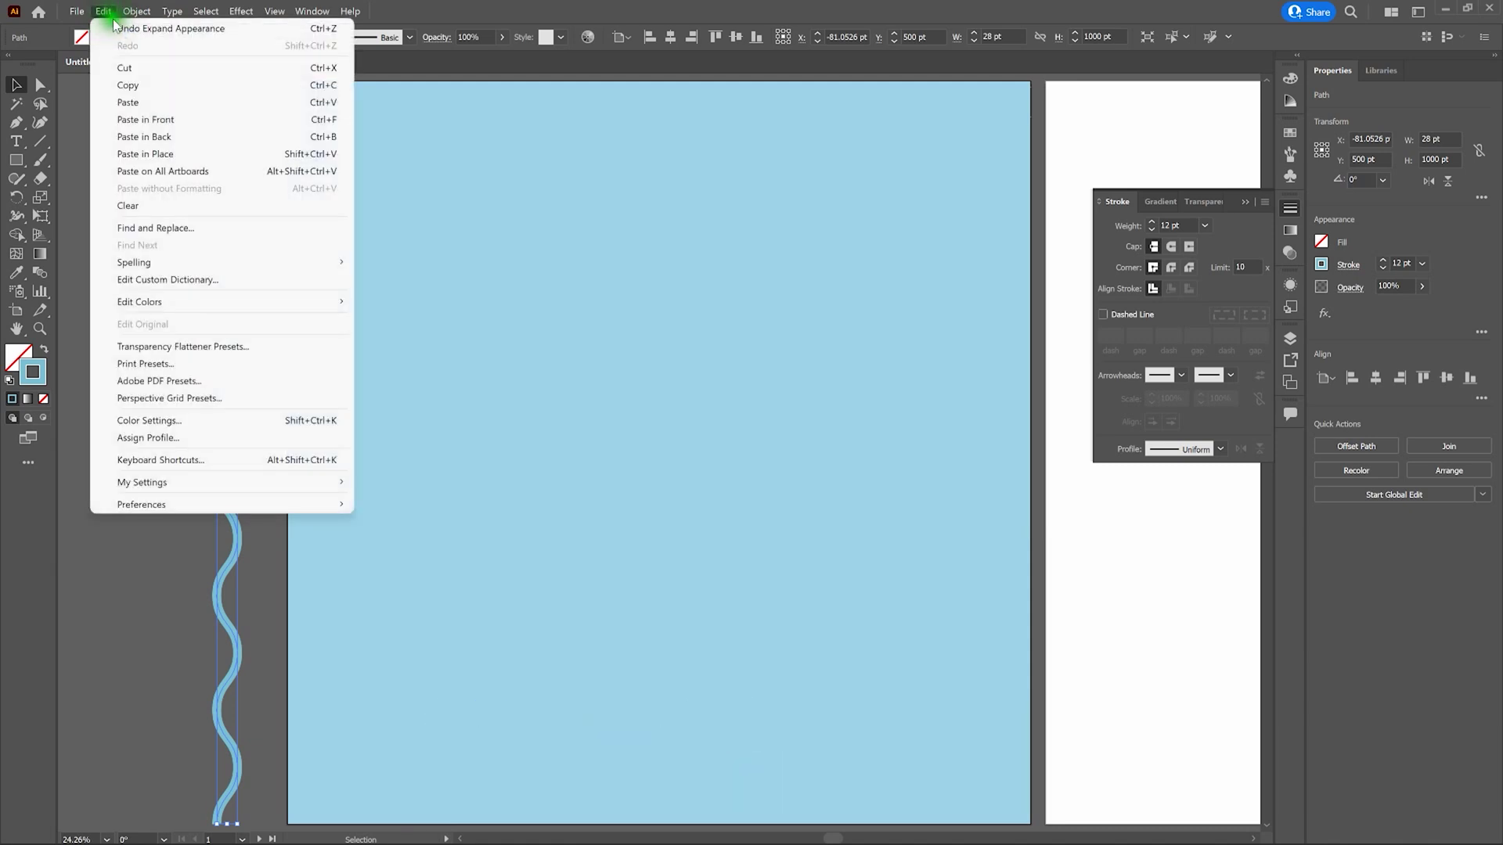
pyautogui.click(155, 122)
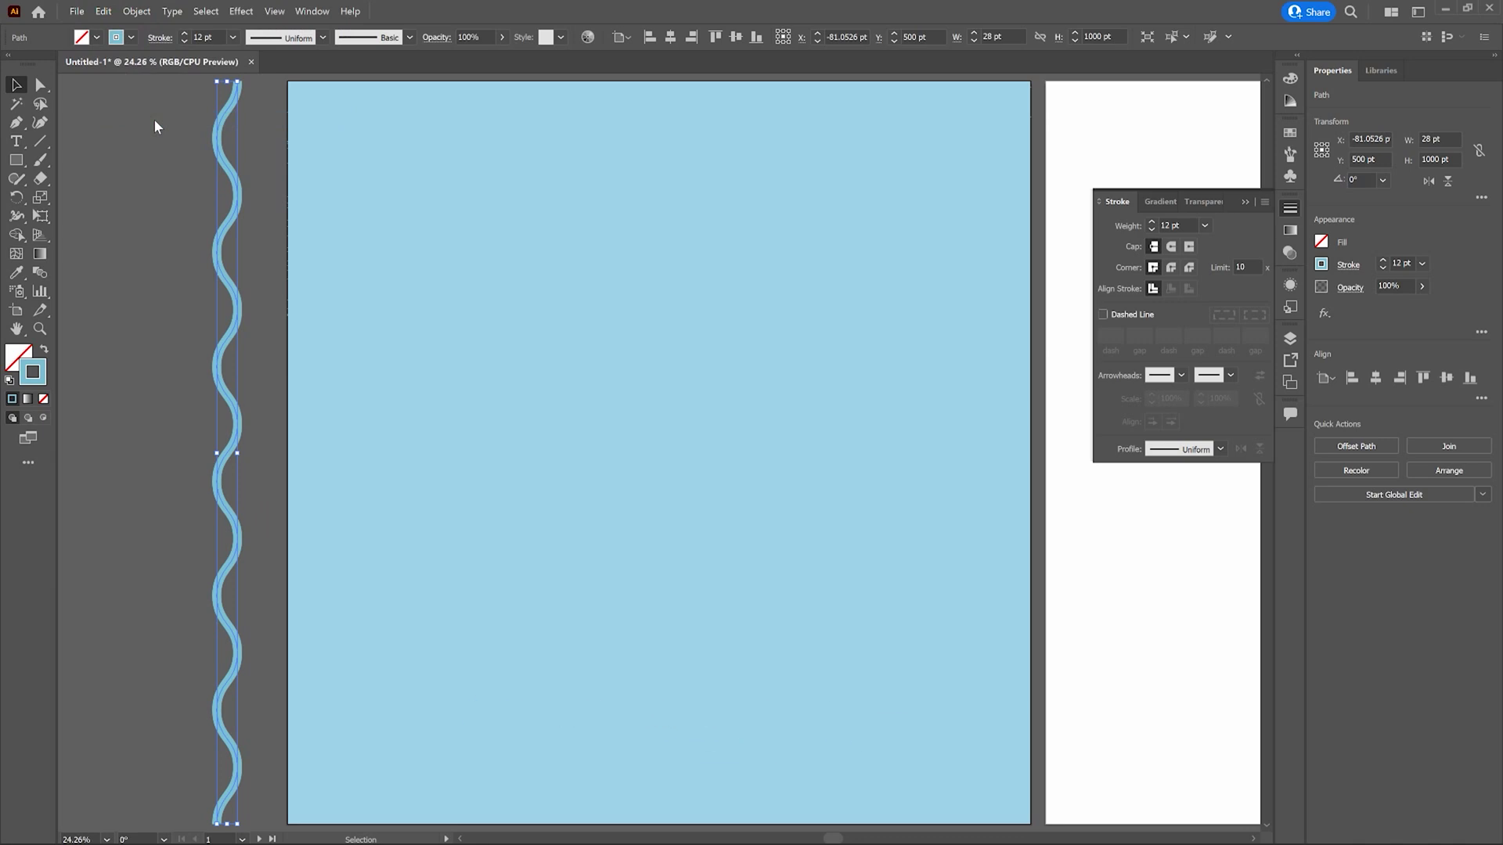
# Move the copied wavy line horizontally past the right edge of artboard 1, to an X position of about 1029 pt.
pyautogui.press('Right')
pyautogui.press('Right')
pyautogui.press('Right')
pyautogui.press('Right')
pyautogui.press('Right')
pyautogui.press('Right')
pyautogui.press('Right')
pyautogui.press('Right')
pyautogui.press('Right')
pyautogui.press('Right')
pyautogui.press('Right')
pyautogui.press('Right')
pyautogui.press('Right')
pyautogui.press('Right')
pyautogui.press('Right')
pyautogui.press('Right')
pyautogui.press('Right')
pyautogui.press('Right')
pyautogui.press('Right')
pyautogui.press('Right')
pyautogui.press('Right')
pyautogui.press('Right')
pyautogui.press('Right')
pyautogui.press('Right')
pyautogui.press('Right')
pyautogui.press('Right')
pyautogui.press('Right')
pyautogui.press('Right')
pyautogui.press('Right')
pyautogui.press('Right')
pyautogui.press('Right')
pyautogui.press('Right')
pyautogui.press('Right')
pyautogui.press('Right')
pyautogui.press('Right')
pyautogui.press('Right')
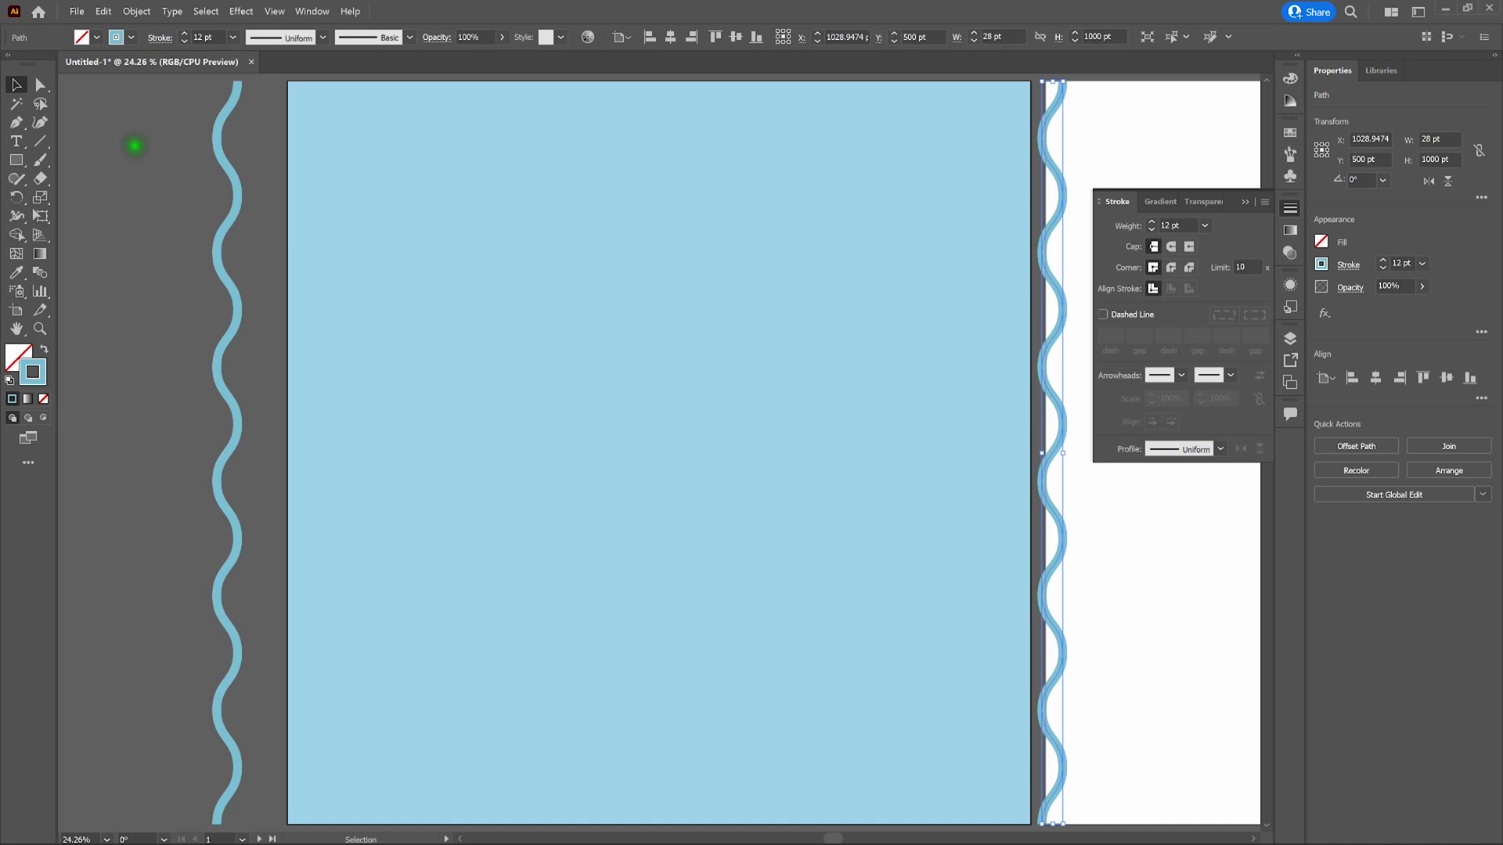
# Blend the two wavy lines into each other across artboard 1 with the Blend tool.
pyautogui.click(40, 272)
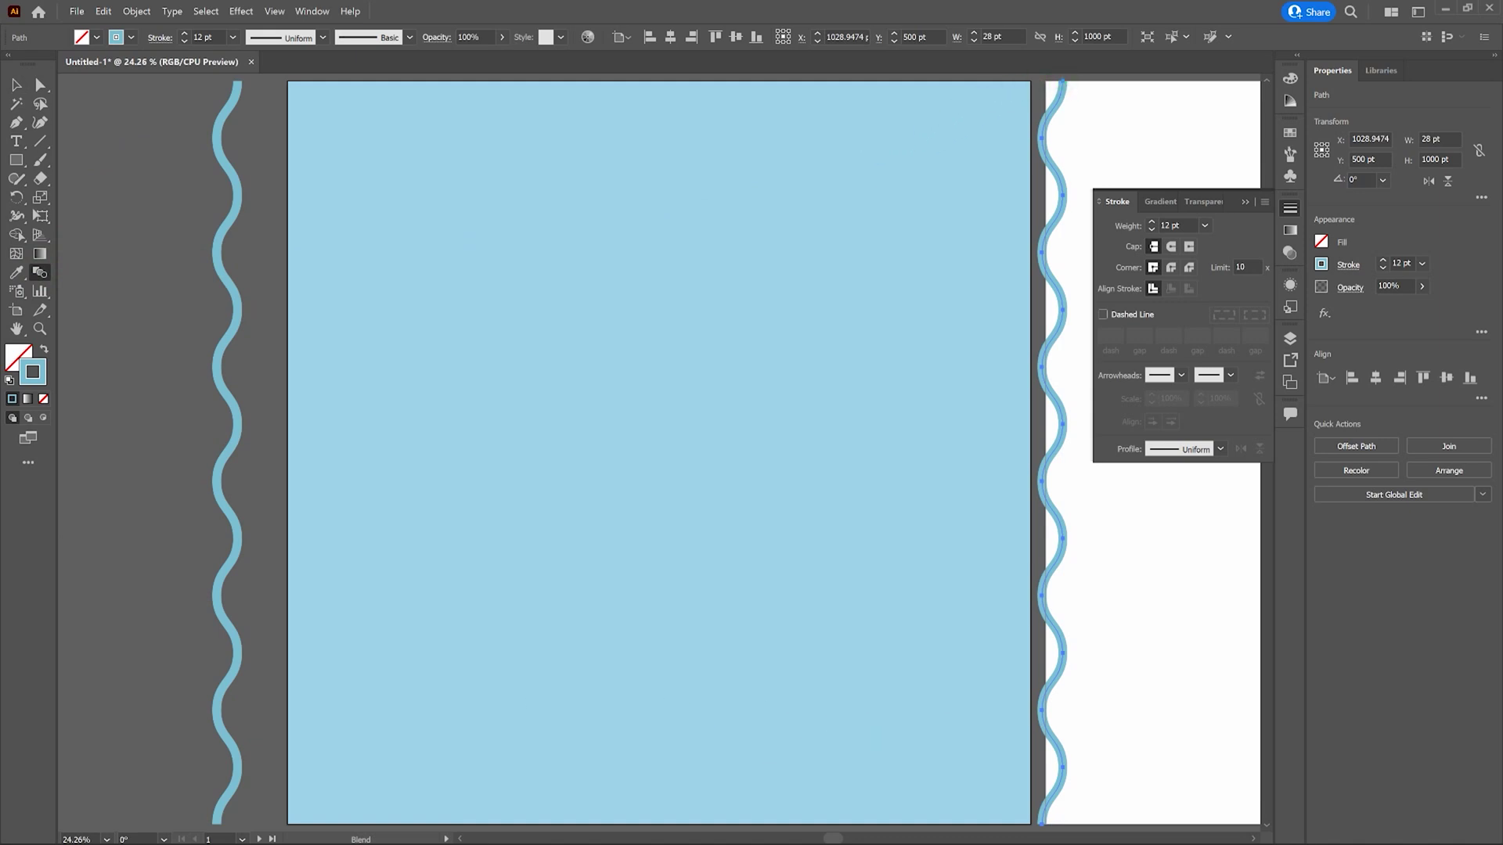
pyautogui.click(1062, 81)
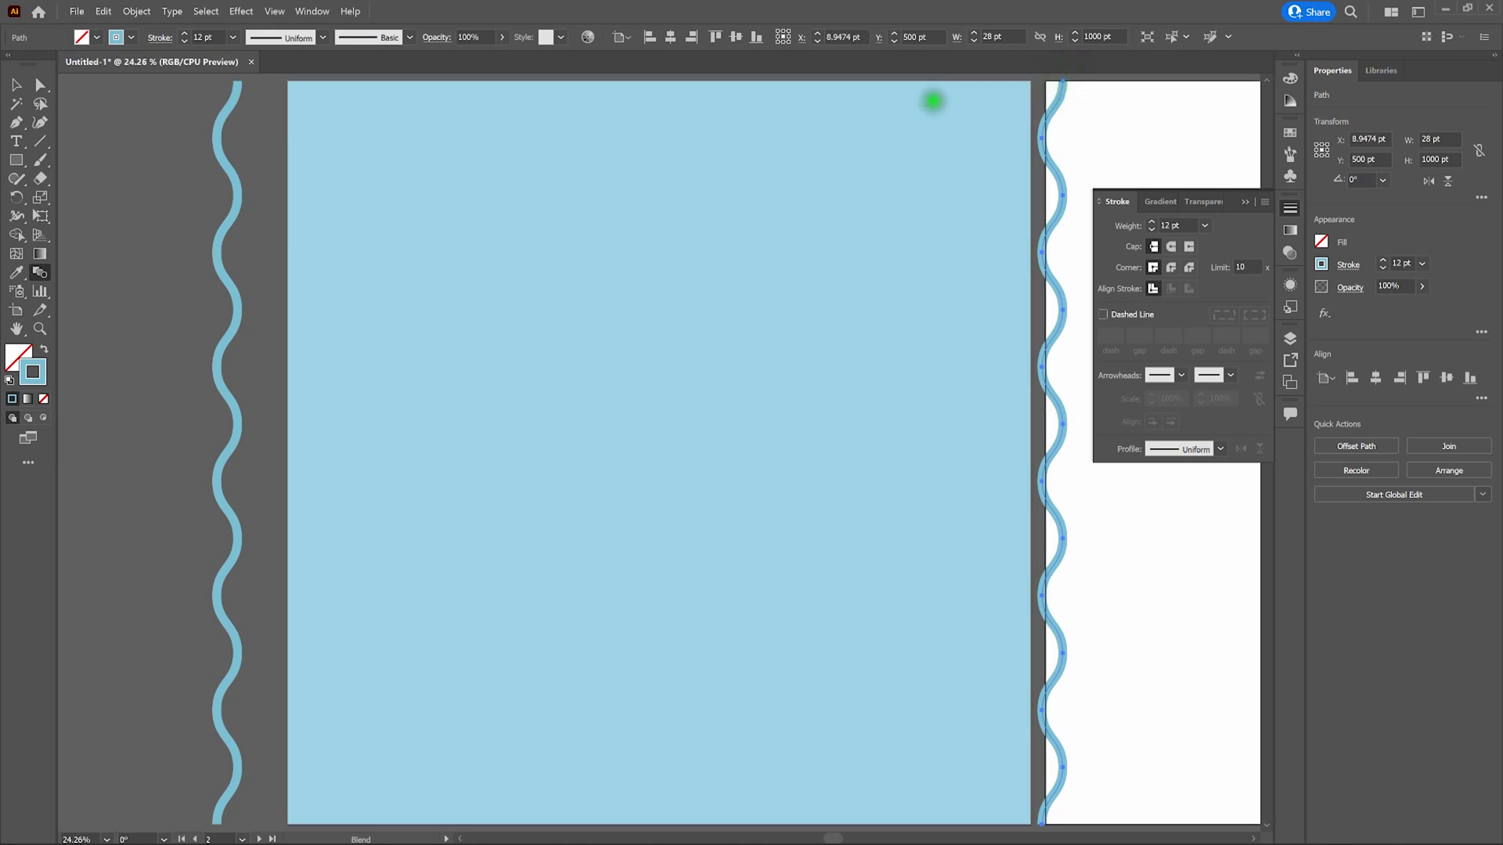
pyautogui.click(244, 85)
pyautogui.click(237, 81)
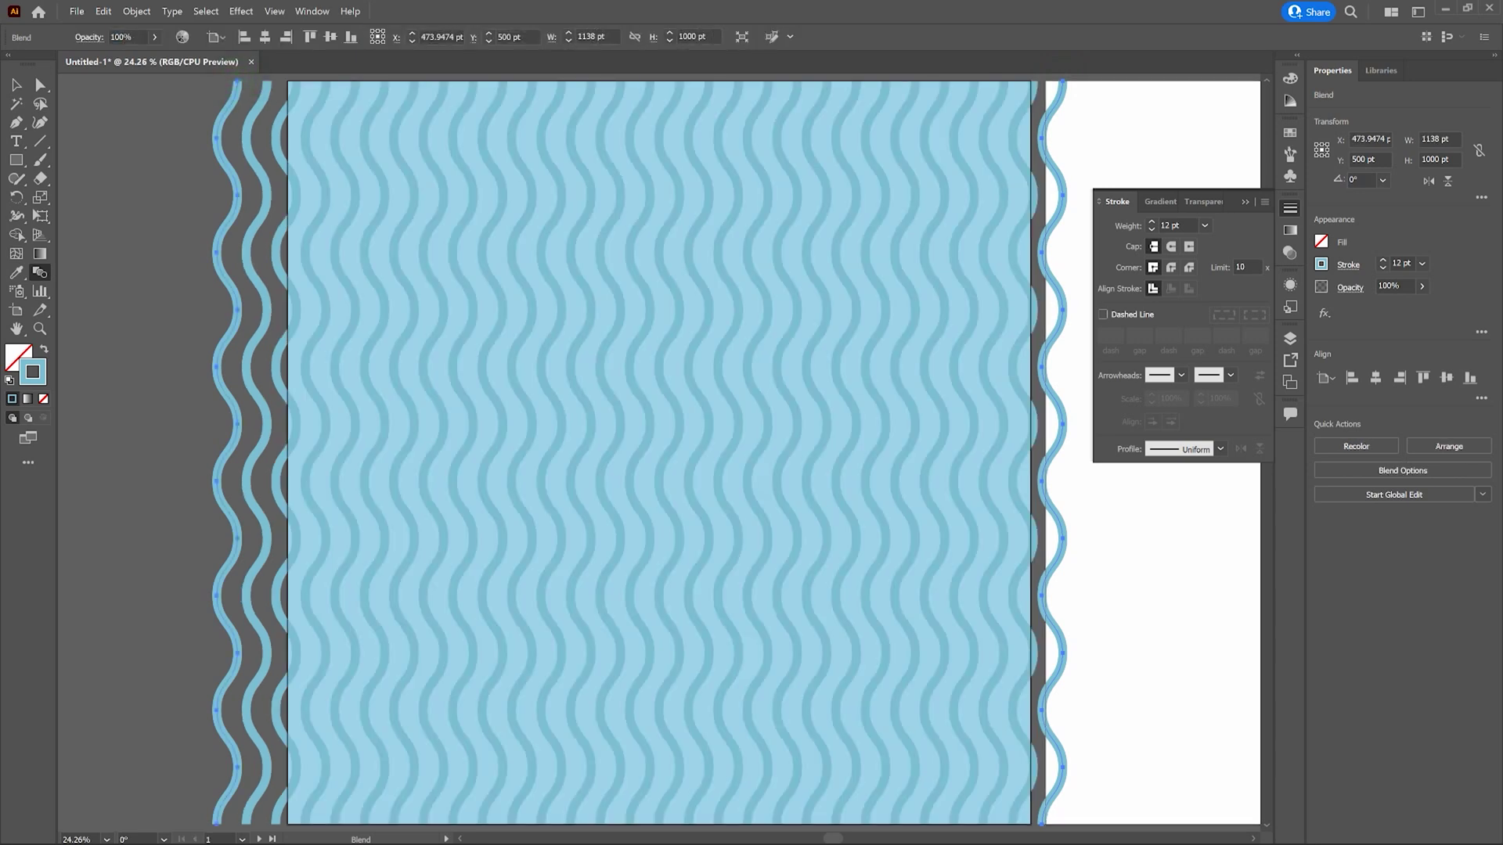
# Set the blend's spacing to Specified Steps with 38 steps.
pyautogui.doubleClick(41, 271)
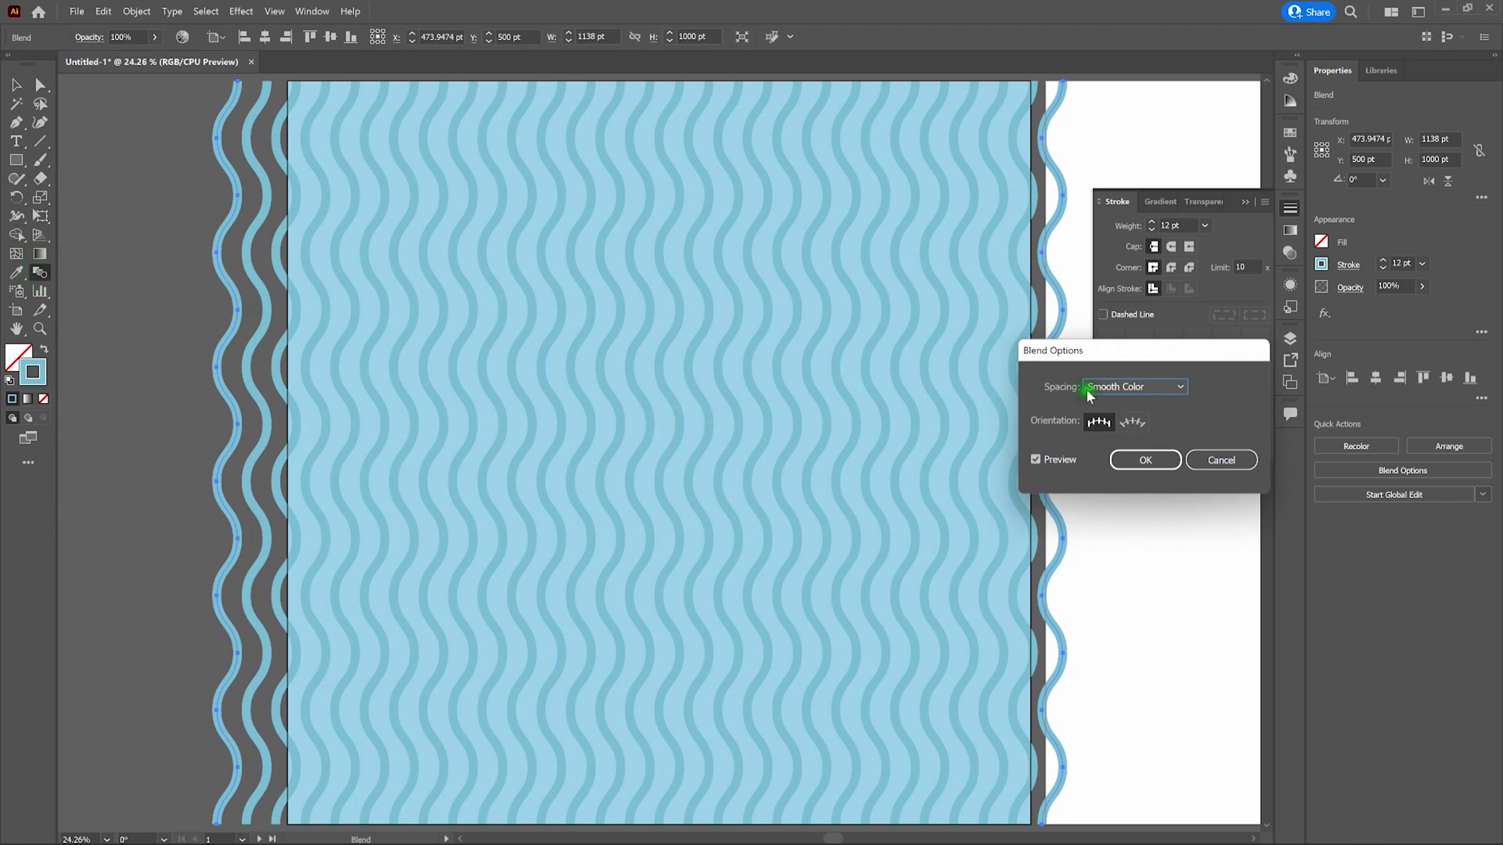
pyautogui.click(1149, 386)
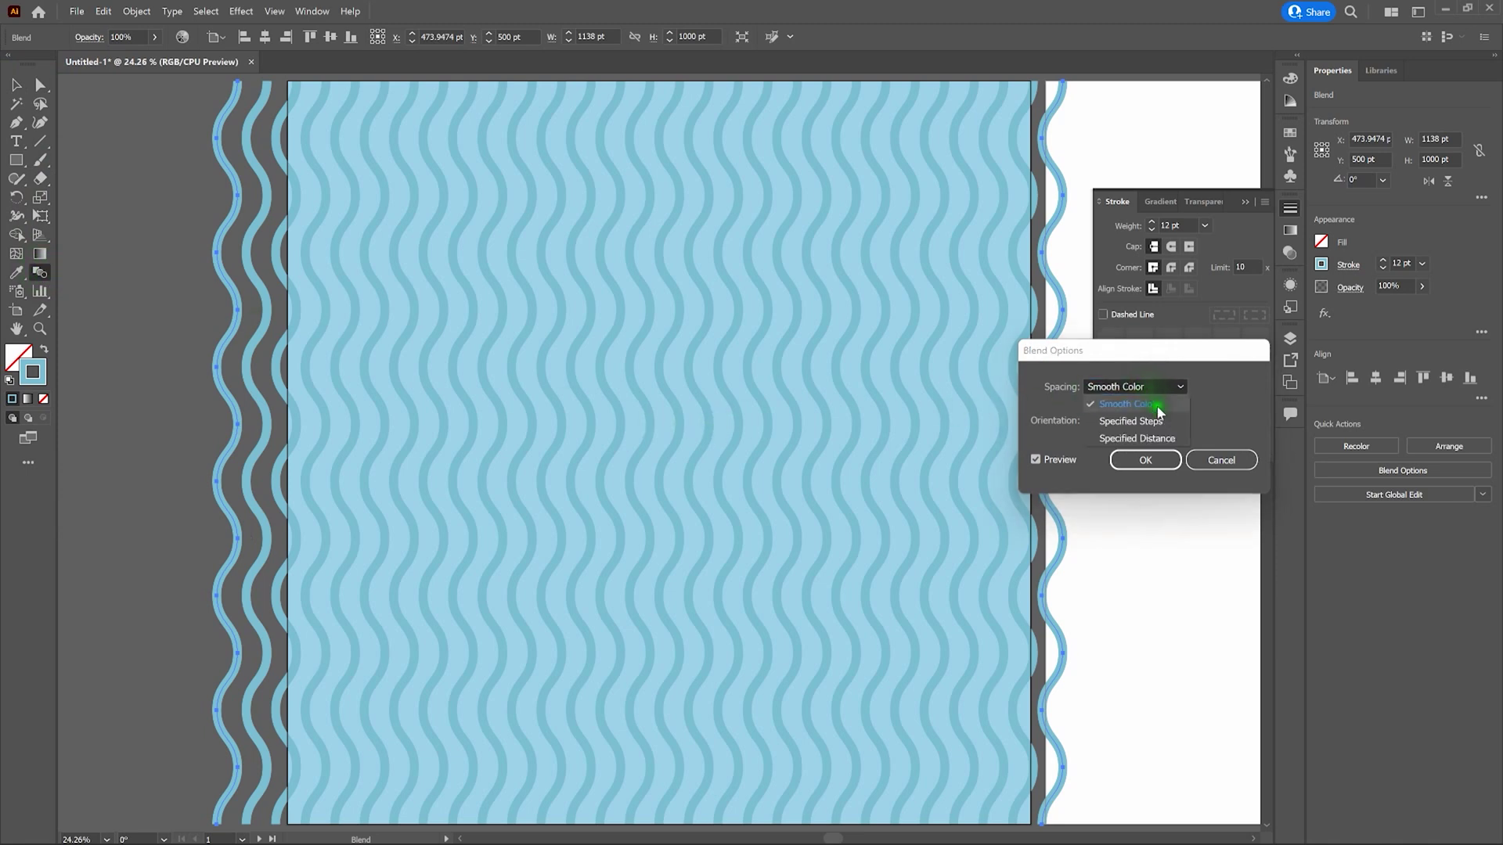
pyautogui.click(1152, 420)
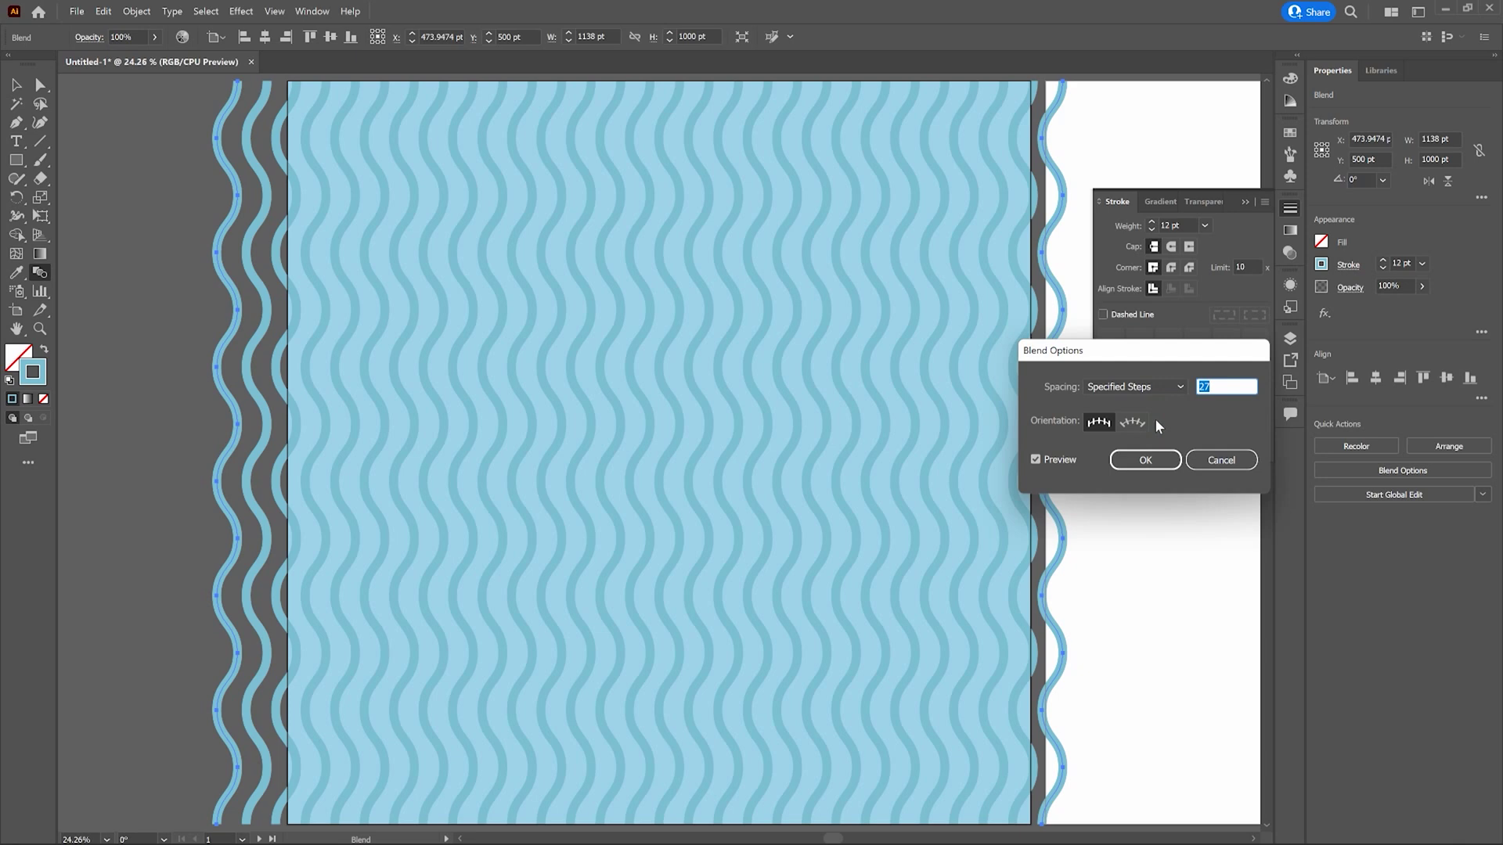
pyautogui.hotkey('shift', 'Up')
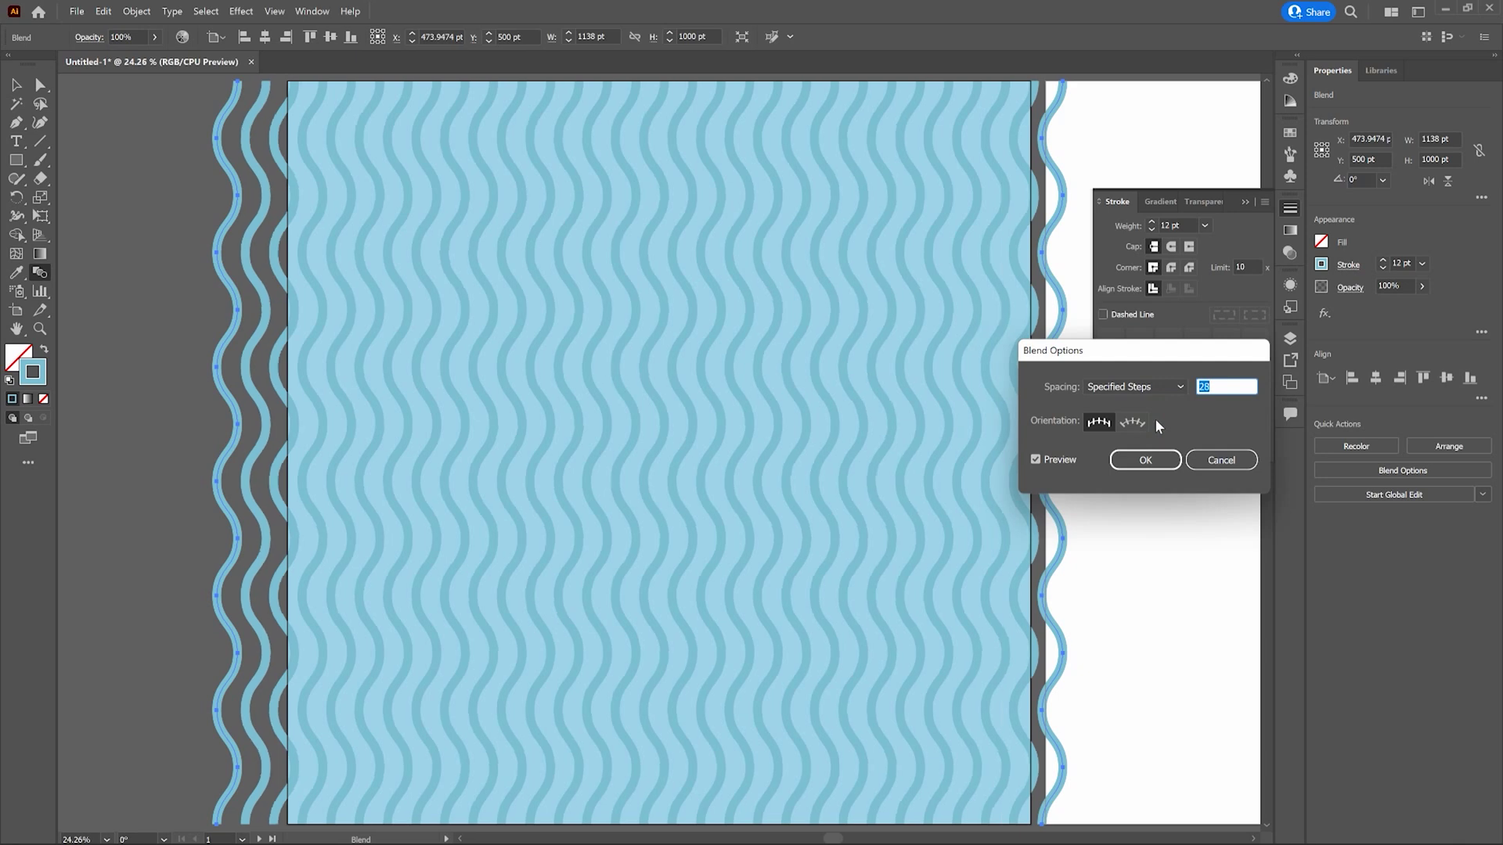
pyautogui.press('Up')
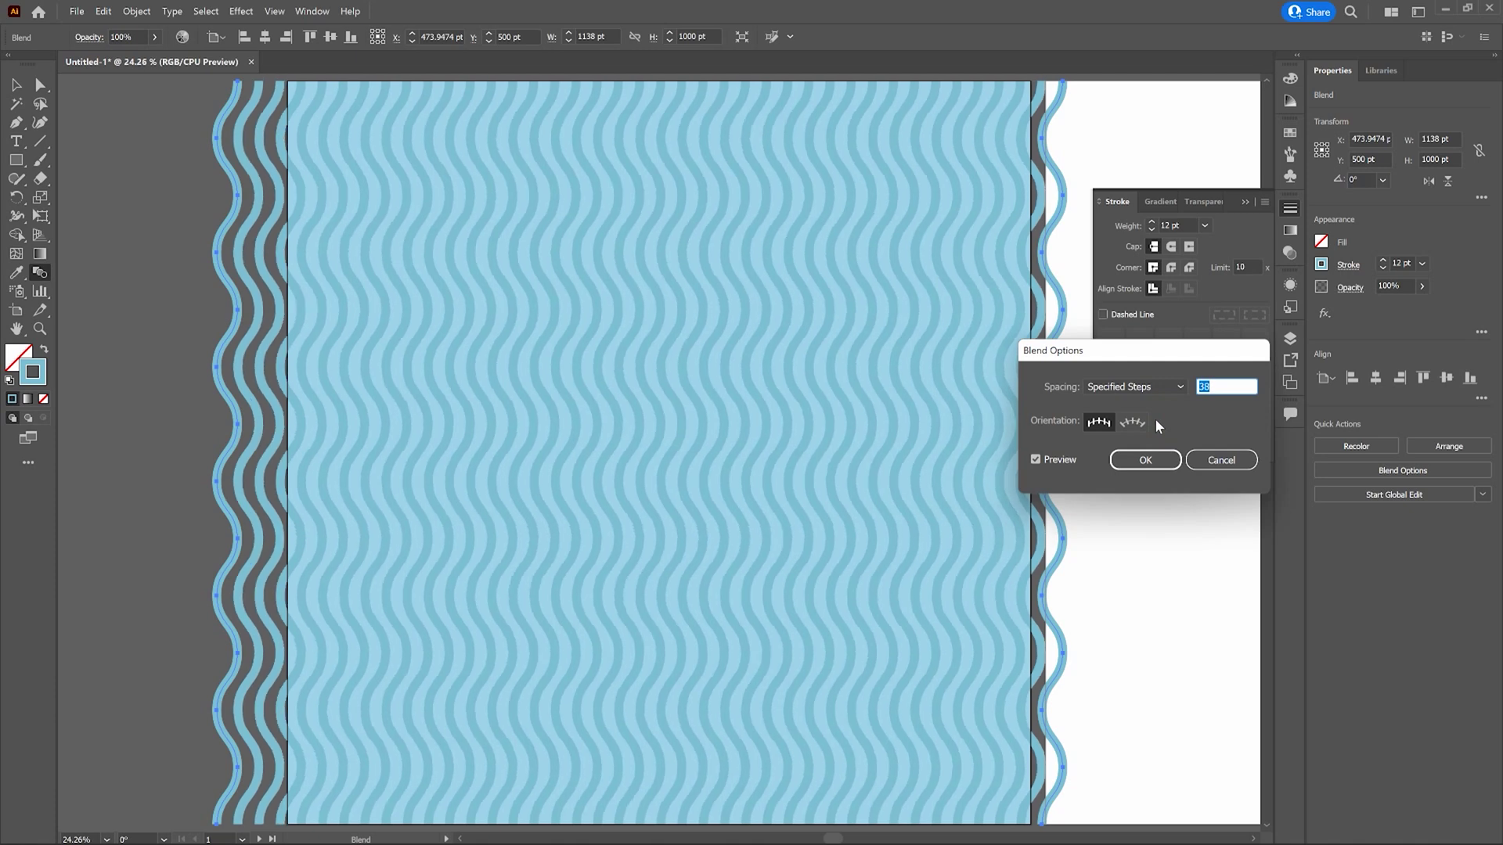
pyautogui.click(1156, 460)
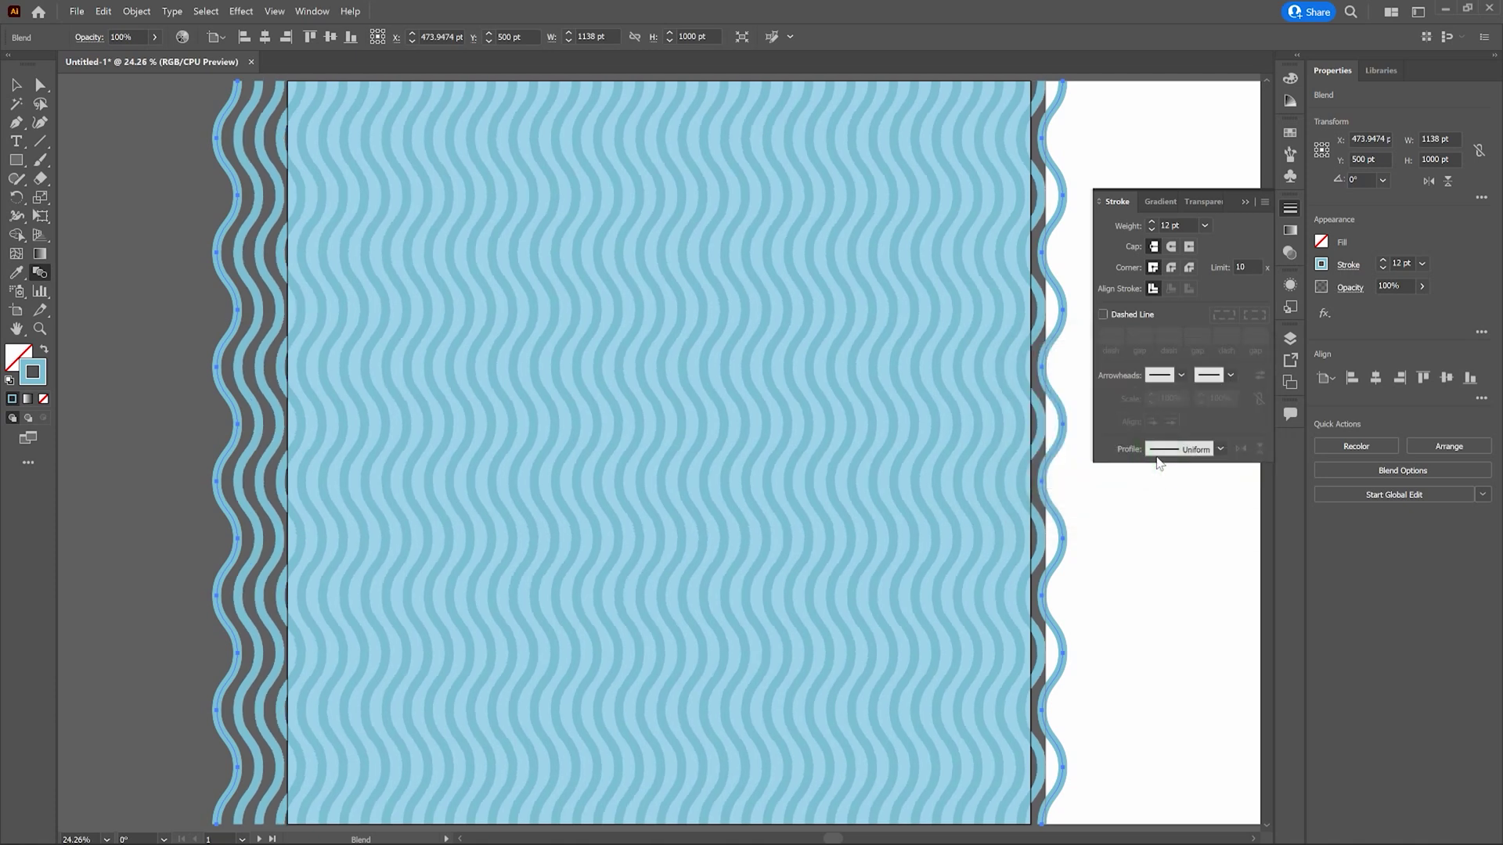
# Deselect the blend and draw a 1000 by 1000 pt rectangle exactly covering artboard 1.
pyautogui.click(42, 85)
pyautogui.click(16, 85)
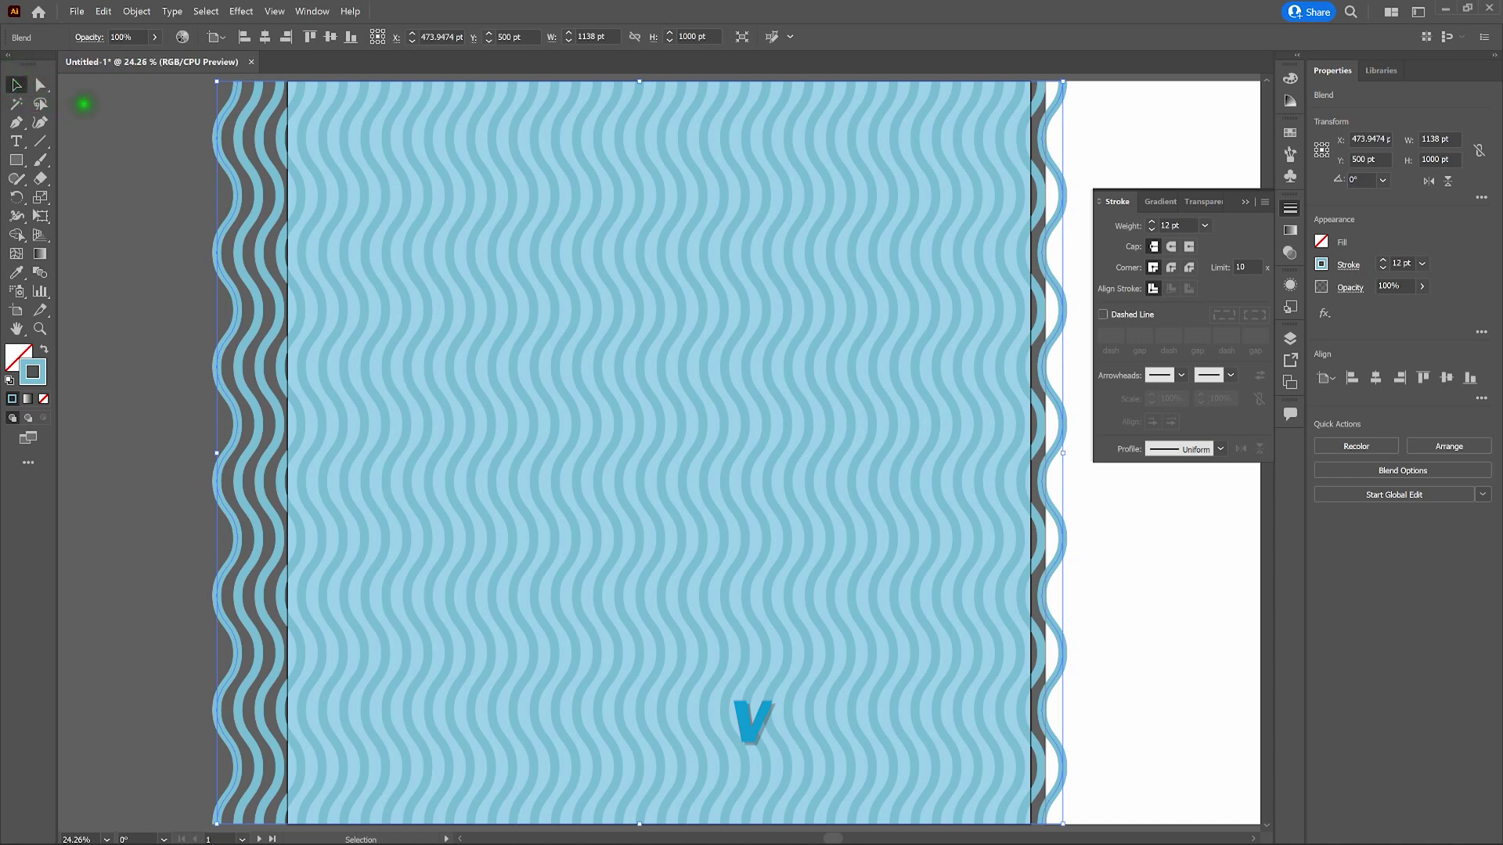
pyautogui.click(101, 112)
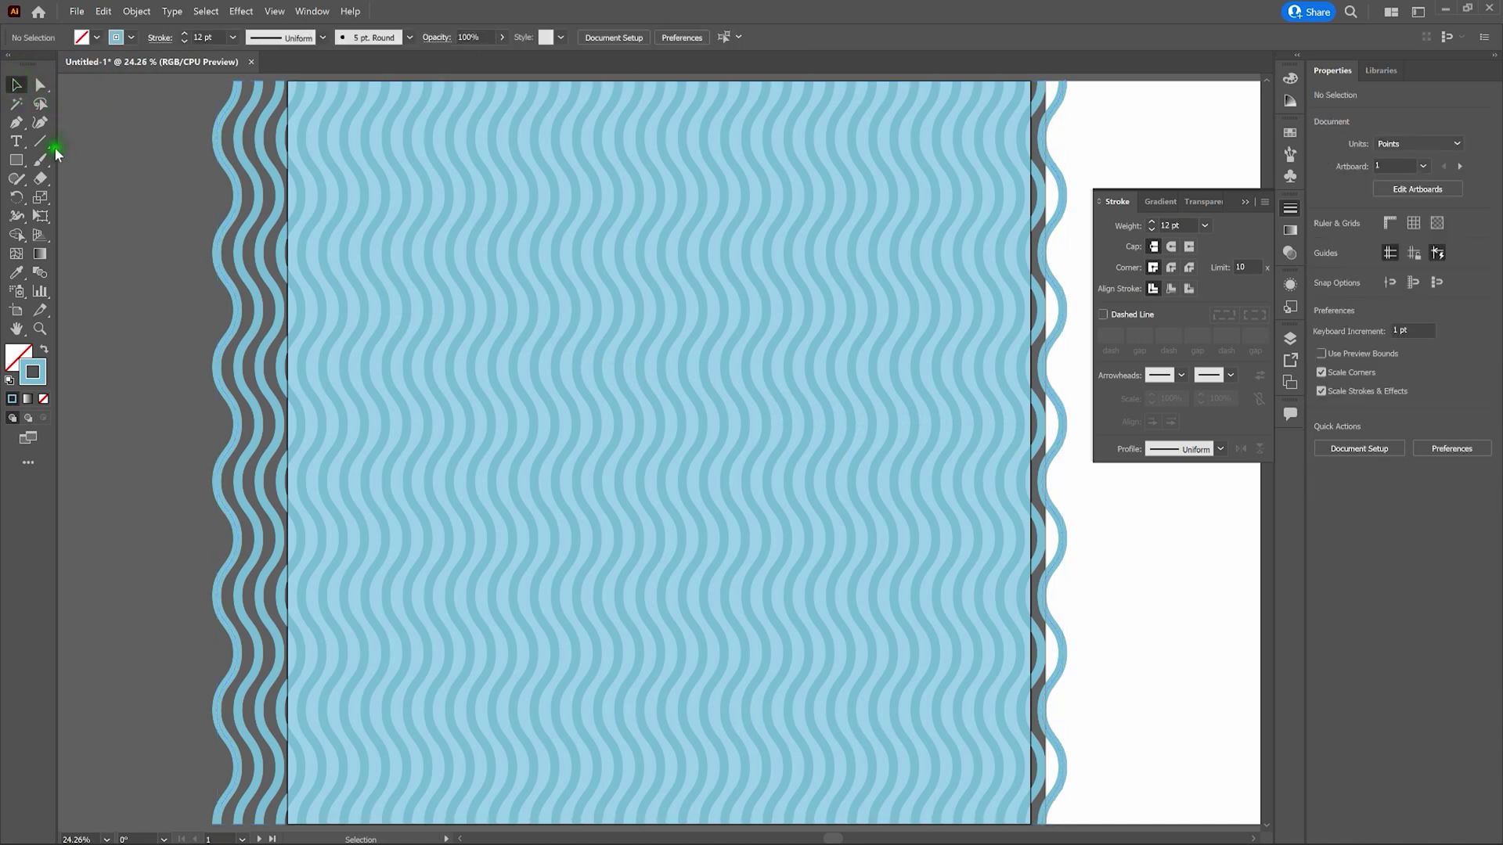
pyautogui.click(17, 161)
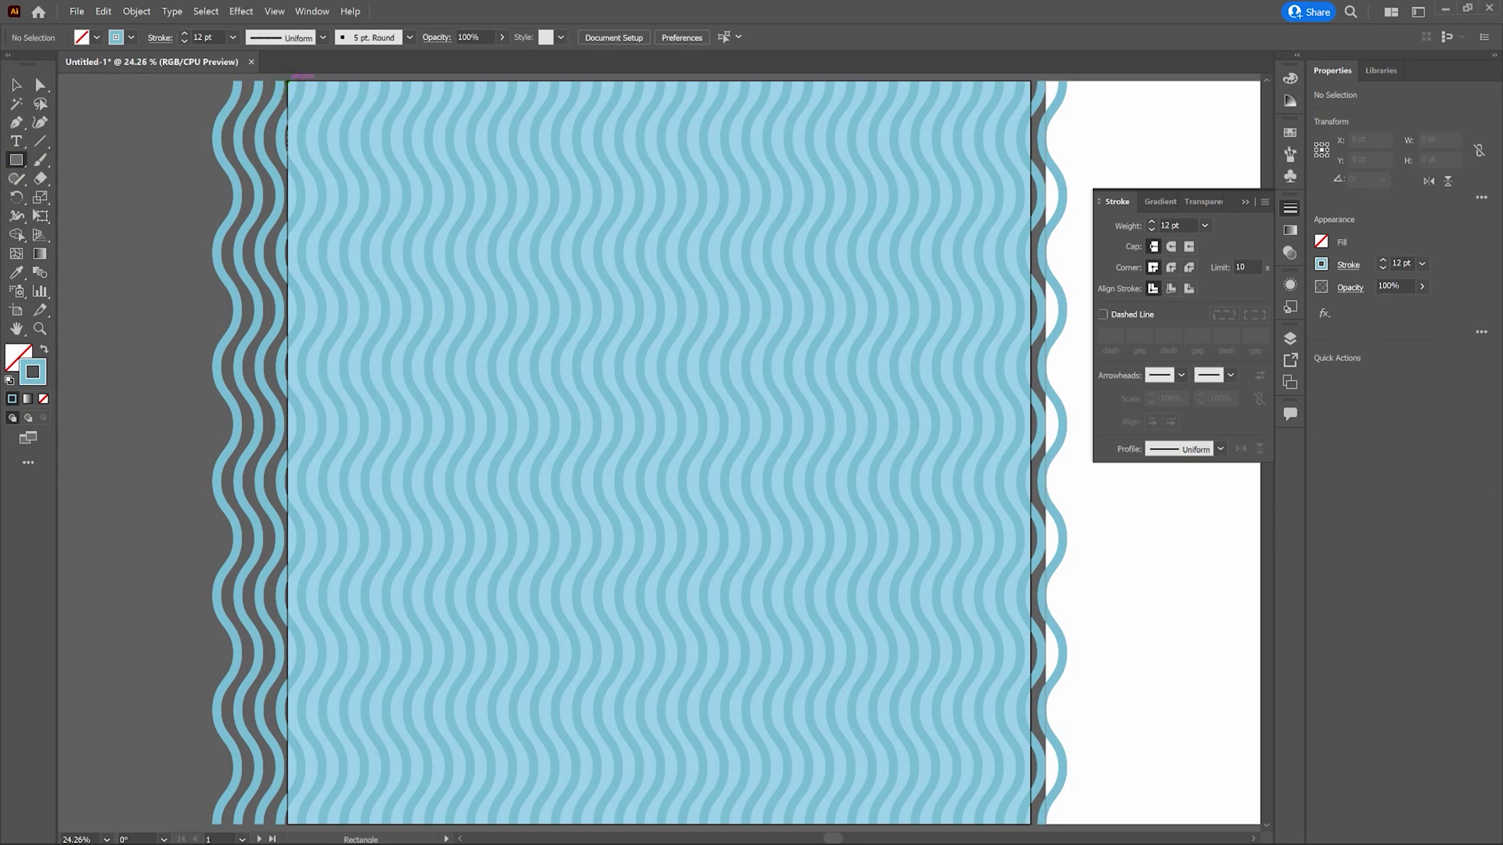
pyautogui.moveTo(287, 82); pyautogui.dragTo(1032, 824)
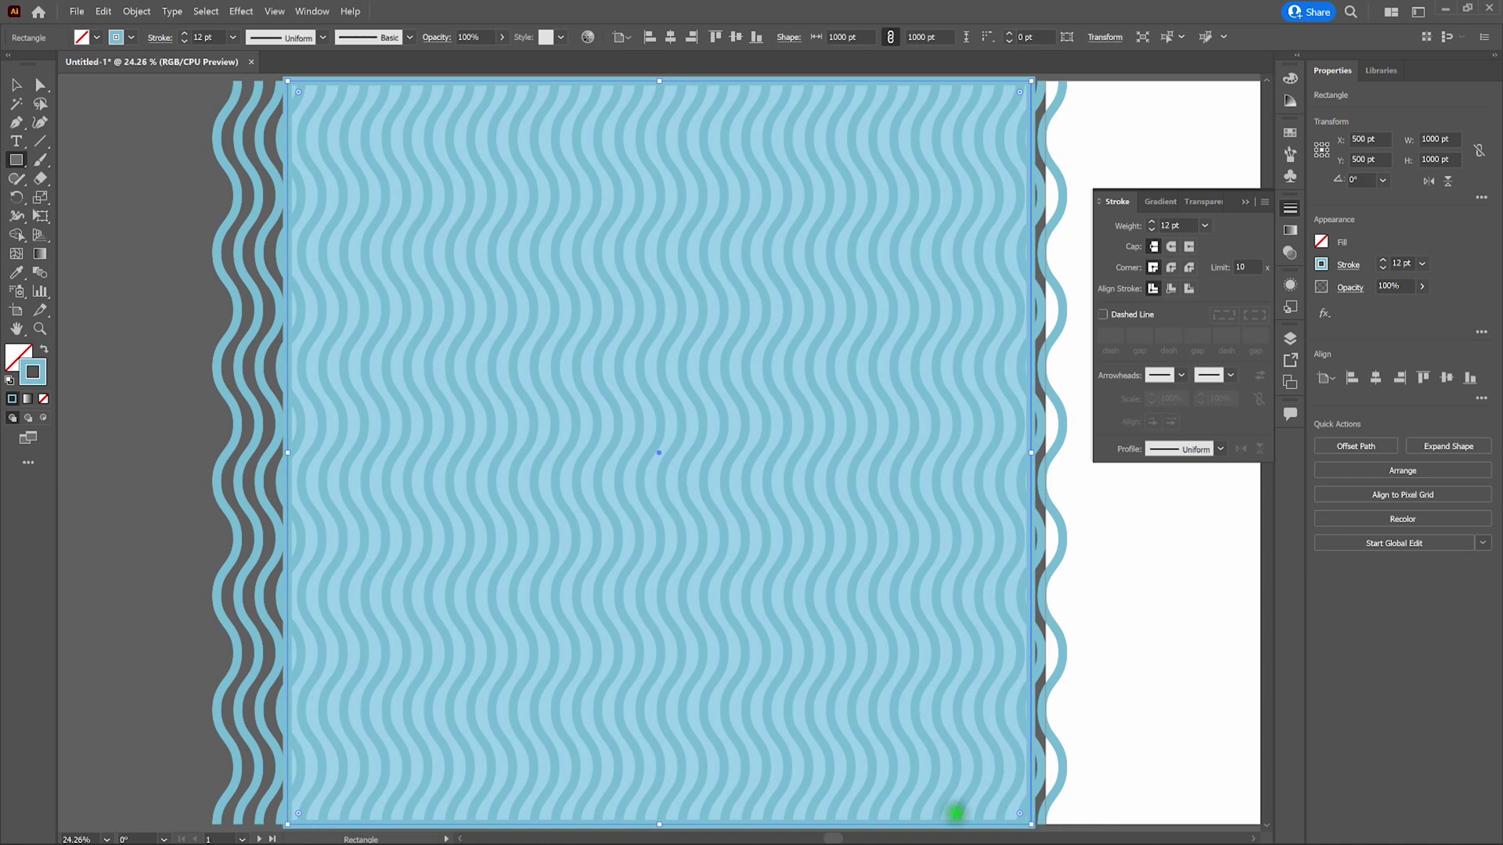
# Select the wavy blend together with the 1000 by 1000 pt rectangle, make a clipping mask from them and deselect.
pyautogui.click(16, 87)
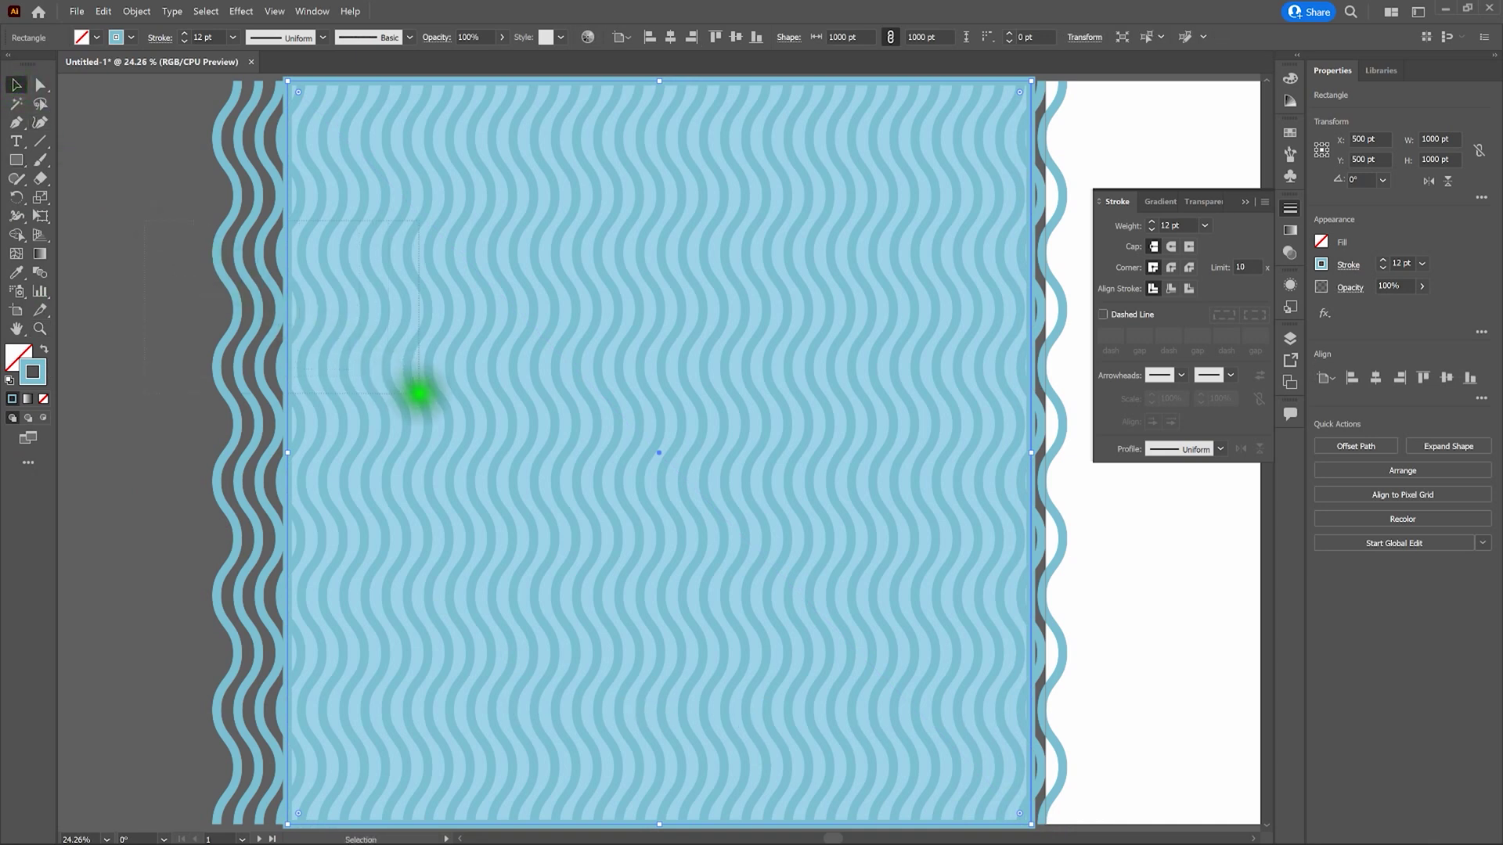
pyautogui.moveTo(419, 394); pyautogui.dragTo(417, 392)
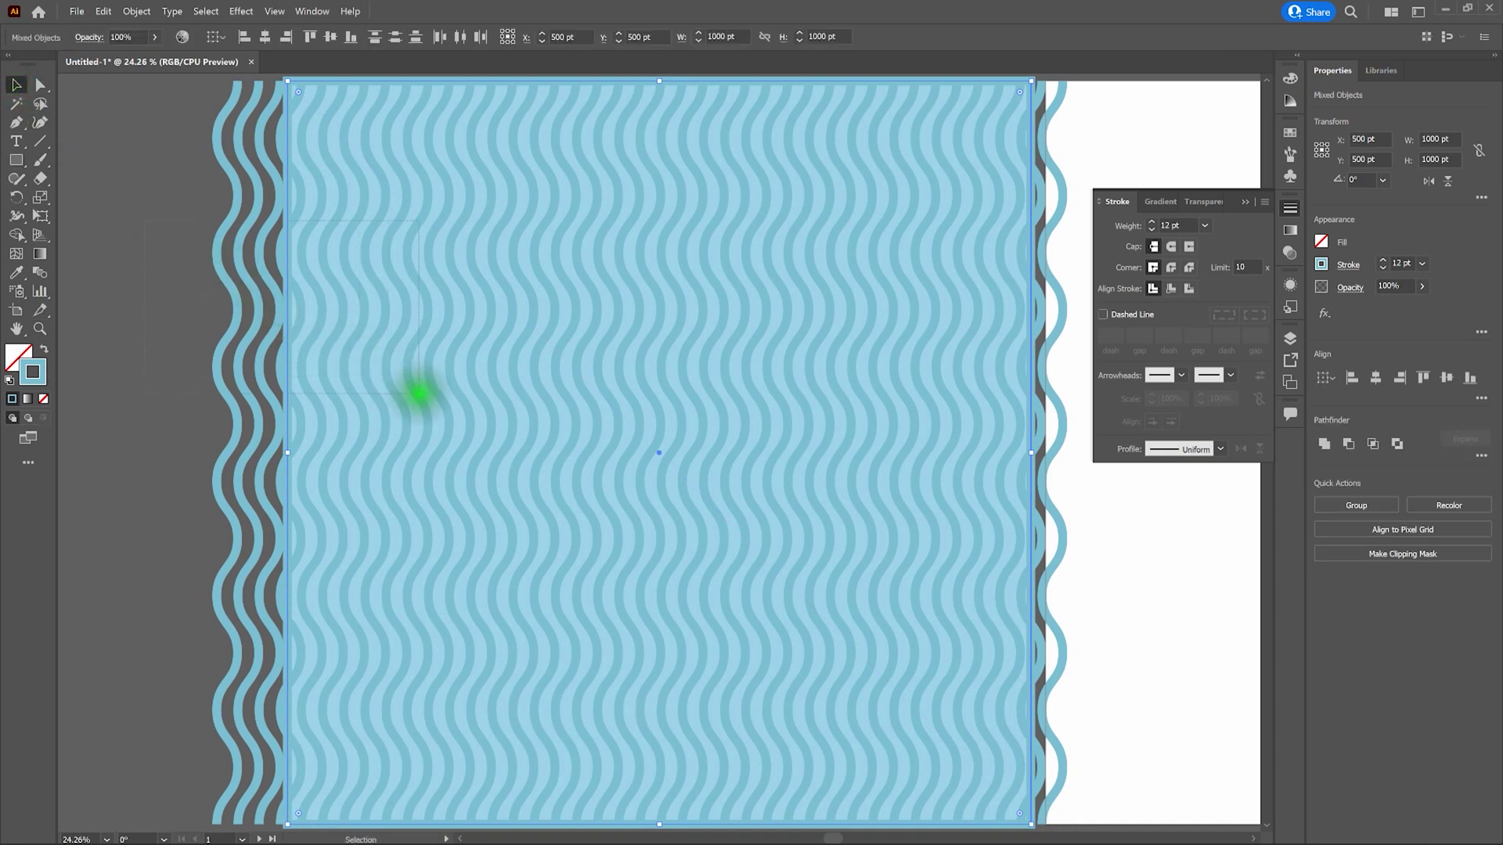
pyautogui.click(136, 17)
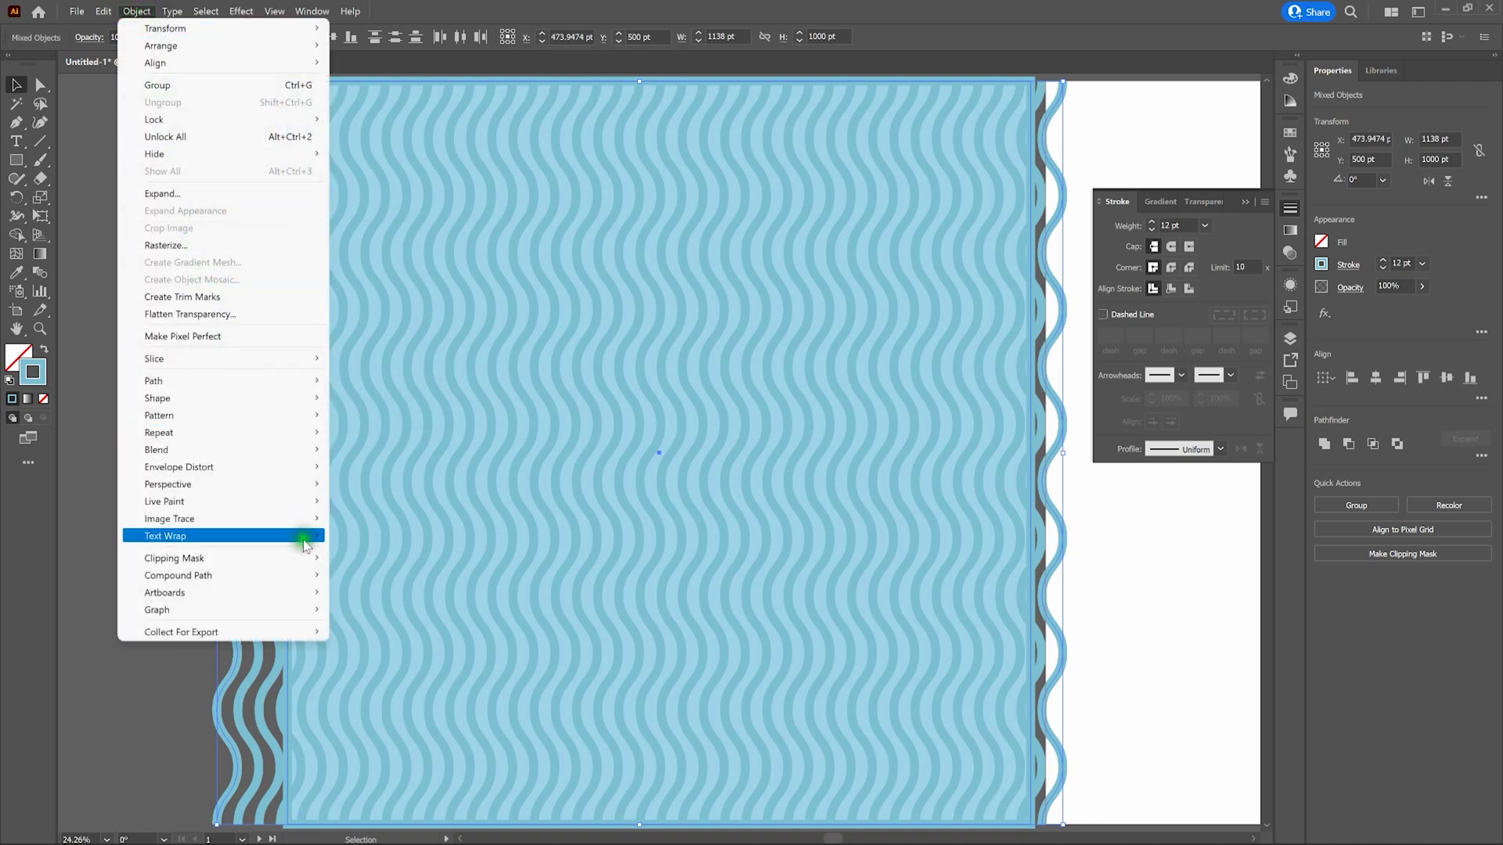
pyautogui.click(346, 562)
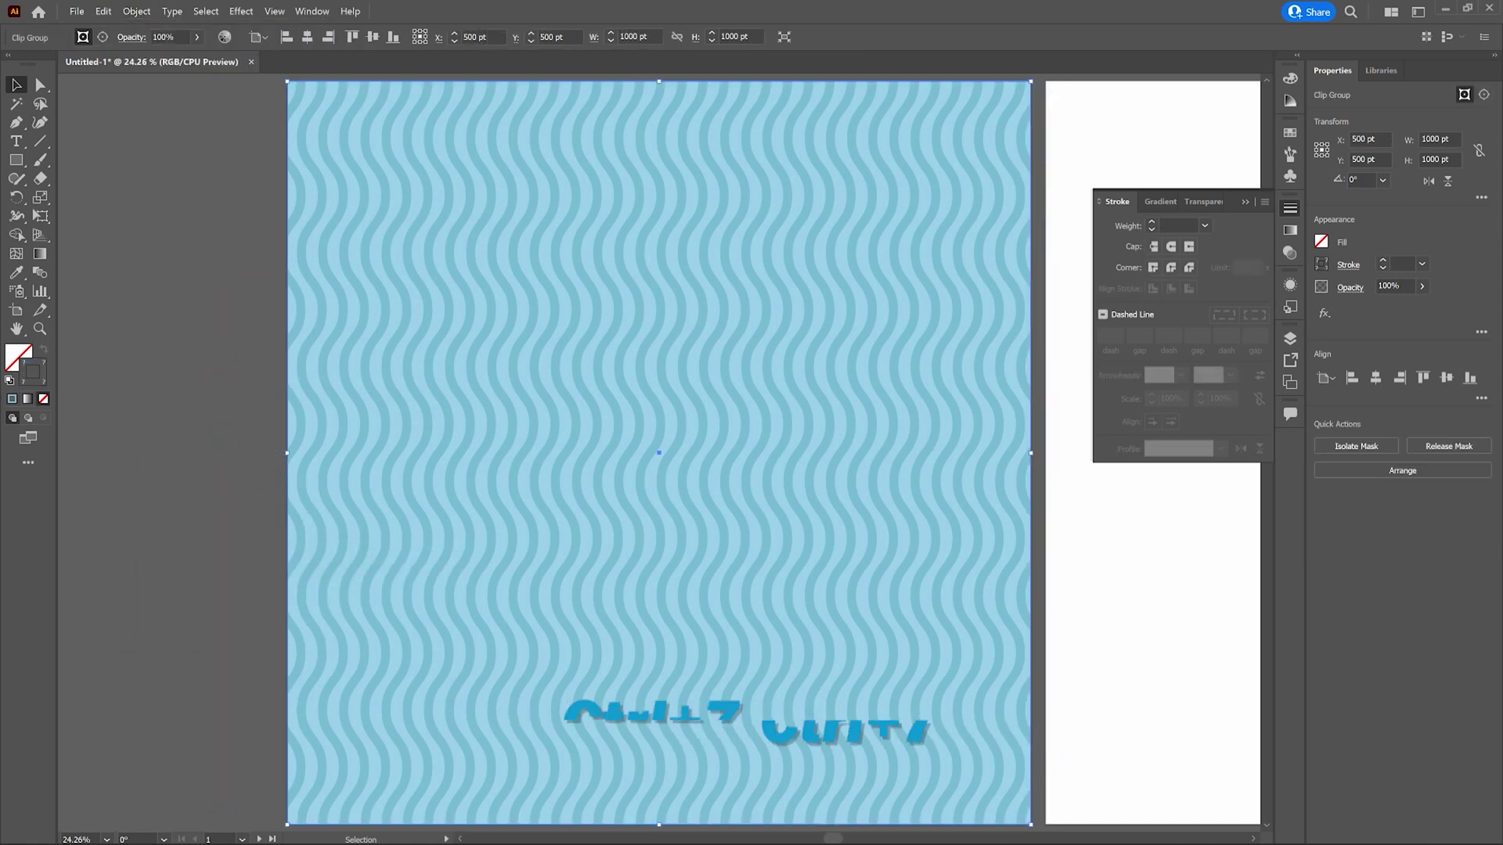
pyautogui.click(226, 437)
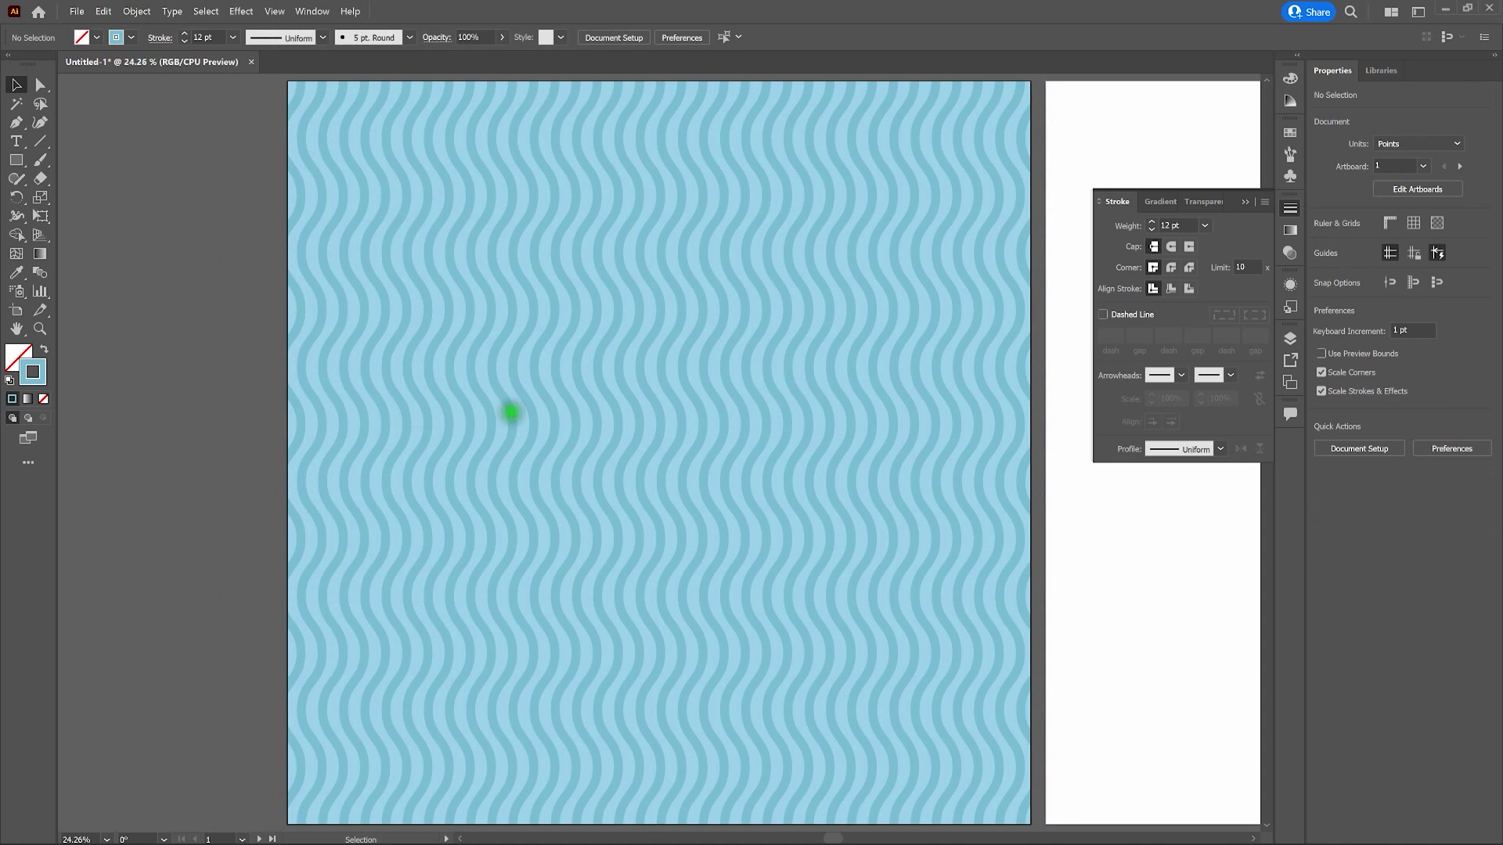
# Go to artboard 2 and draw a straight vertical line about 300 pt long upward from its centre with the Pen tool.
pyautogui.click(1288, 210)
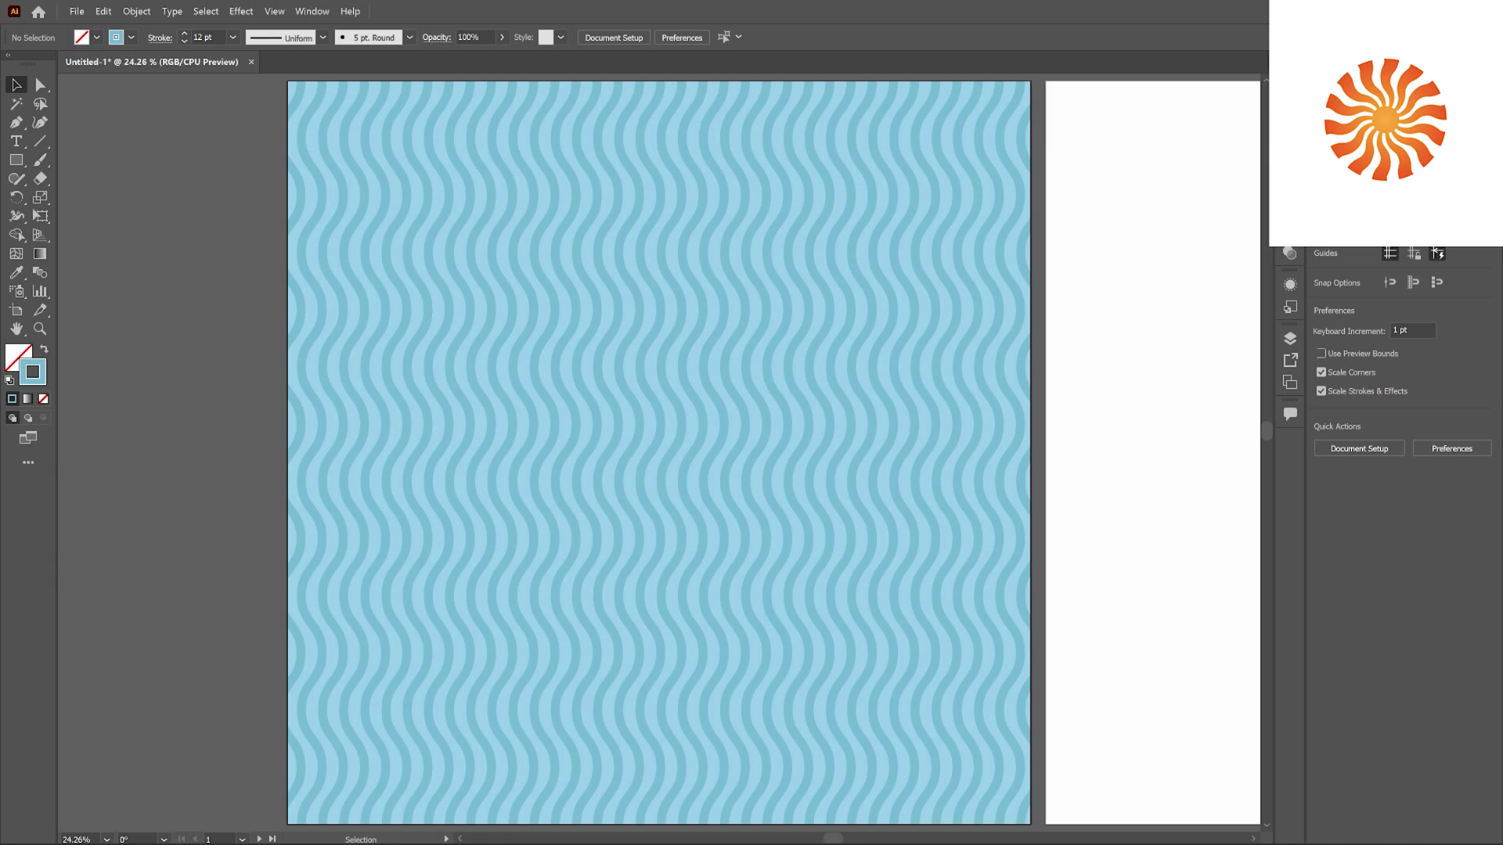
pyautogui.click(1423, 165)
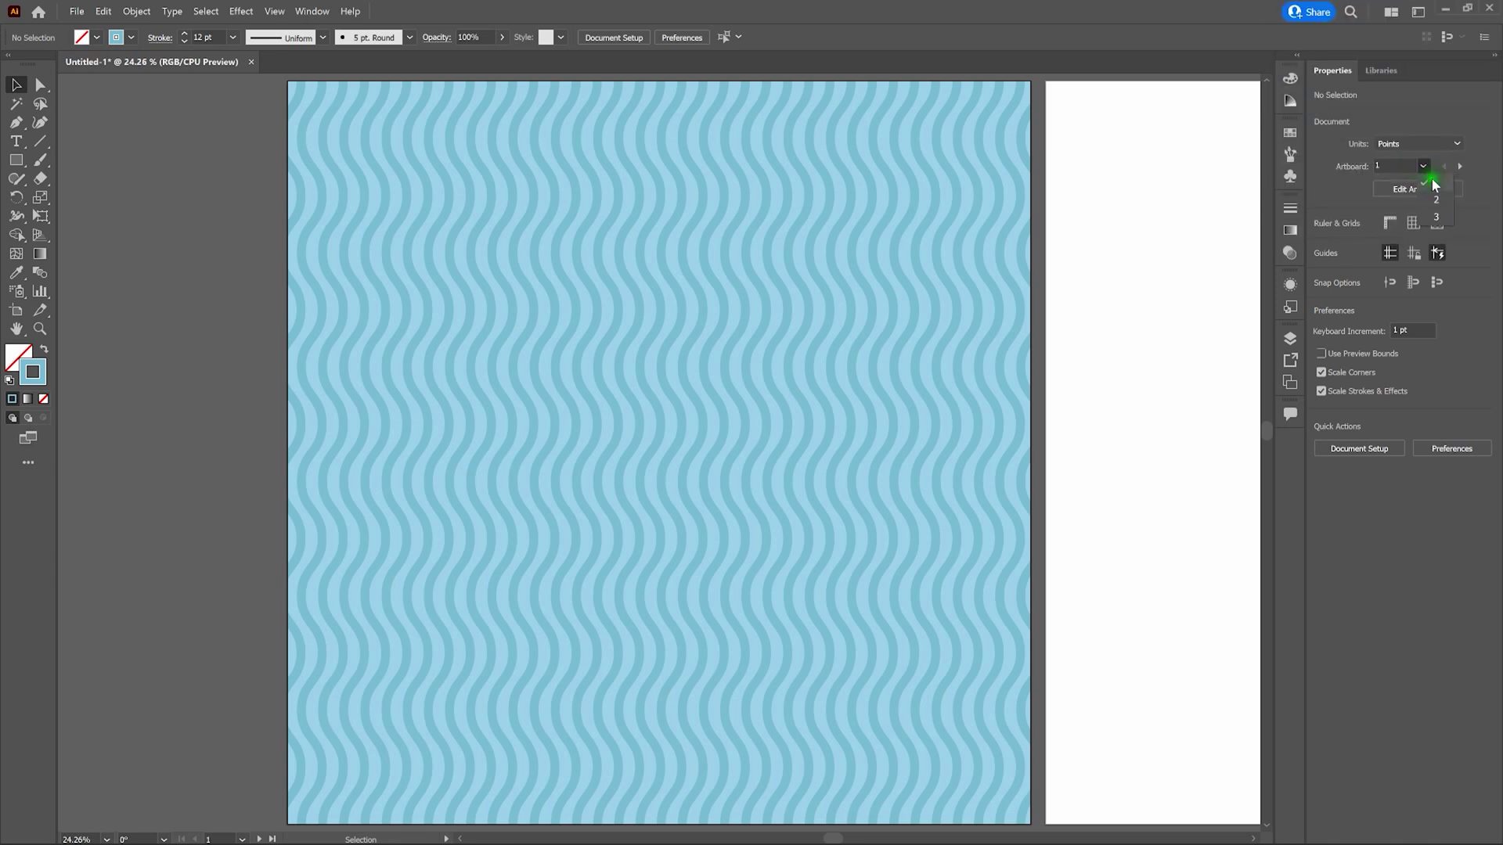
pyautogui.click(1436, 199)
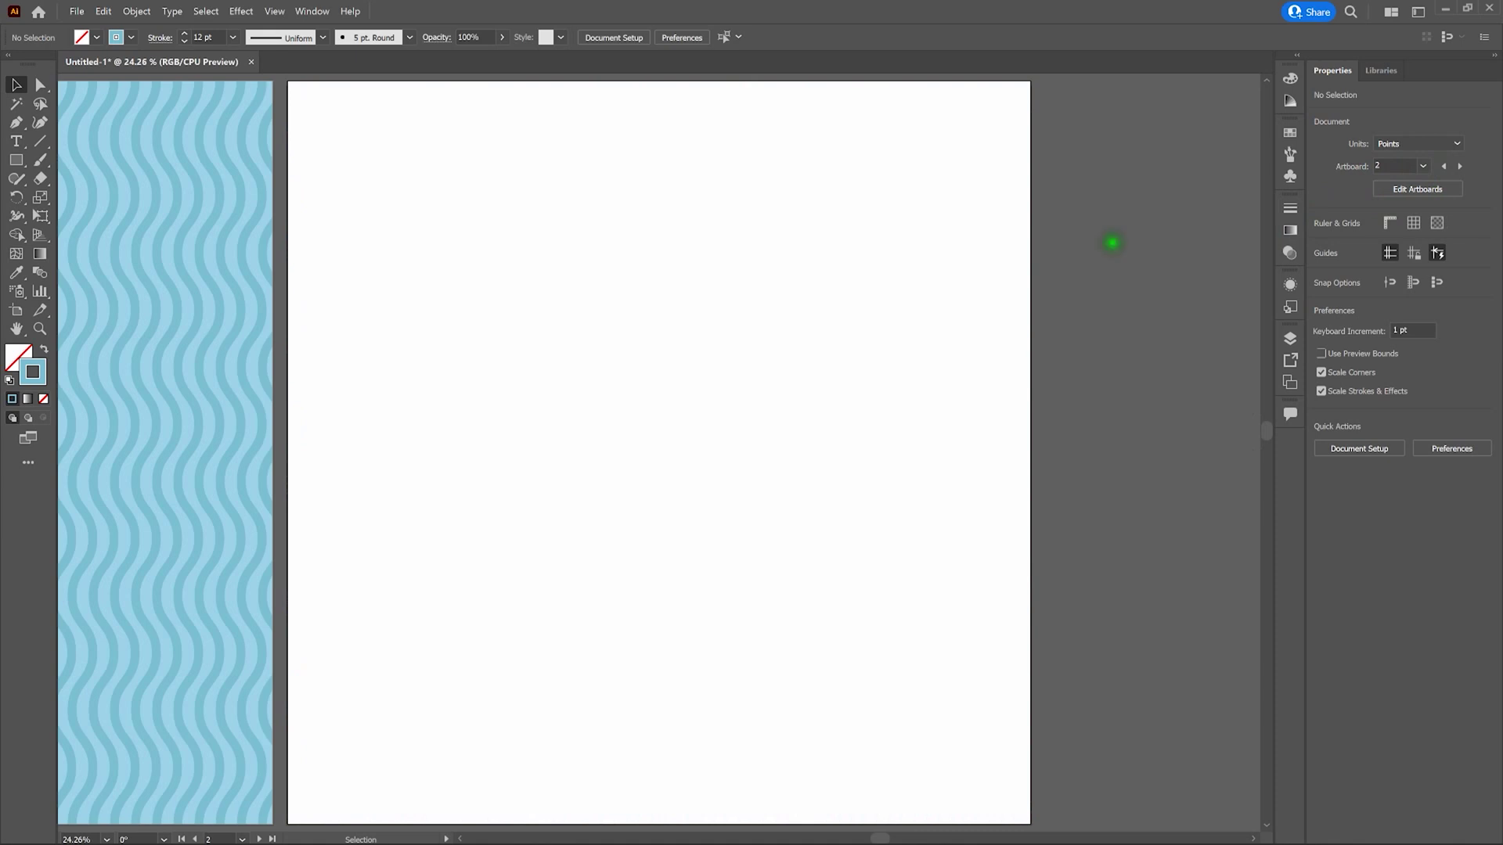
pyautogui.press('p')
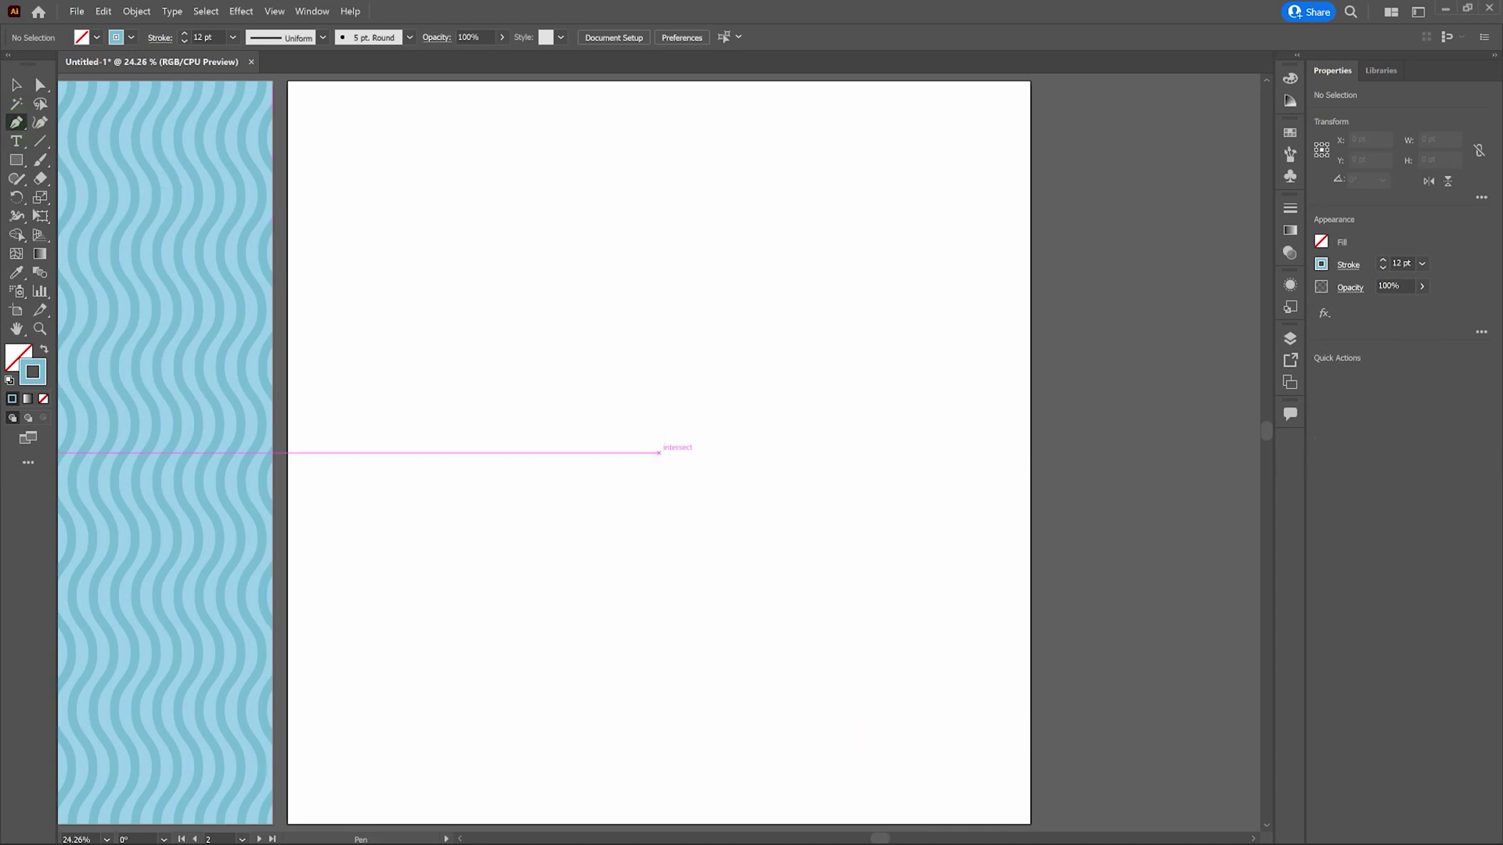
pyautogui.click(658, 452)
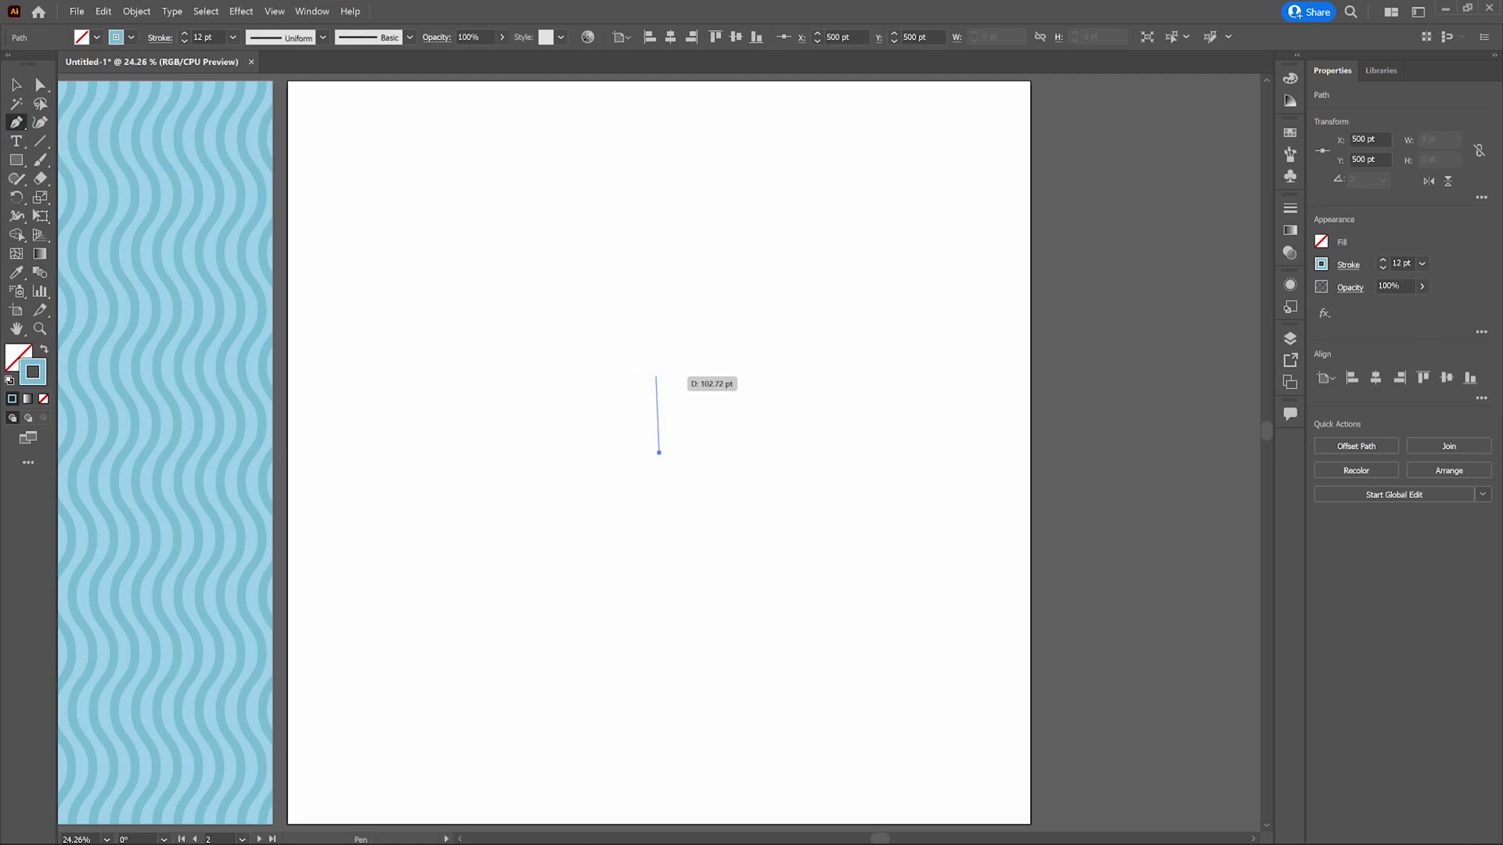
pyautogui.moveTo(657, 370); pyautogui.dragTo(659, 229)
pyautogui.click(660, 229)
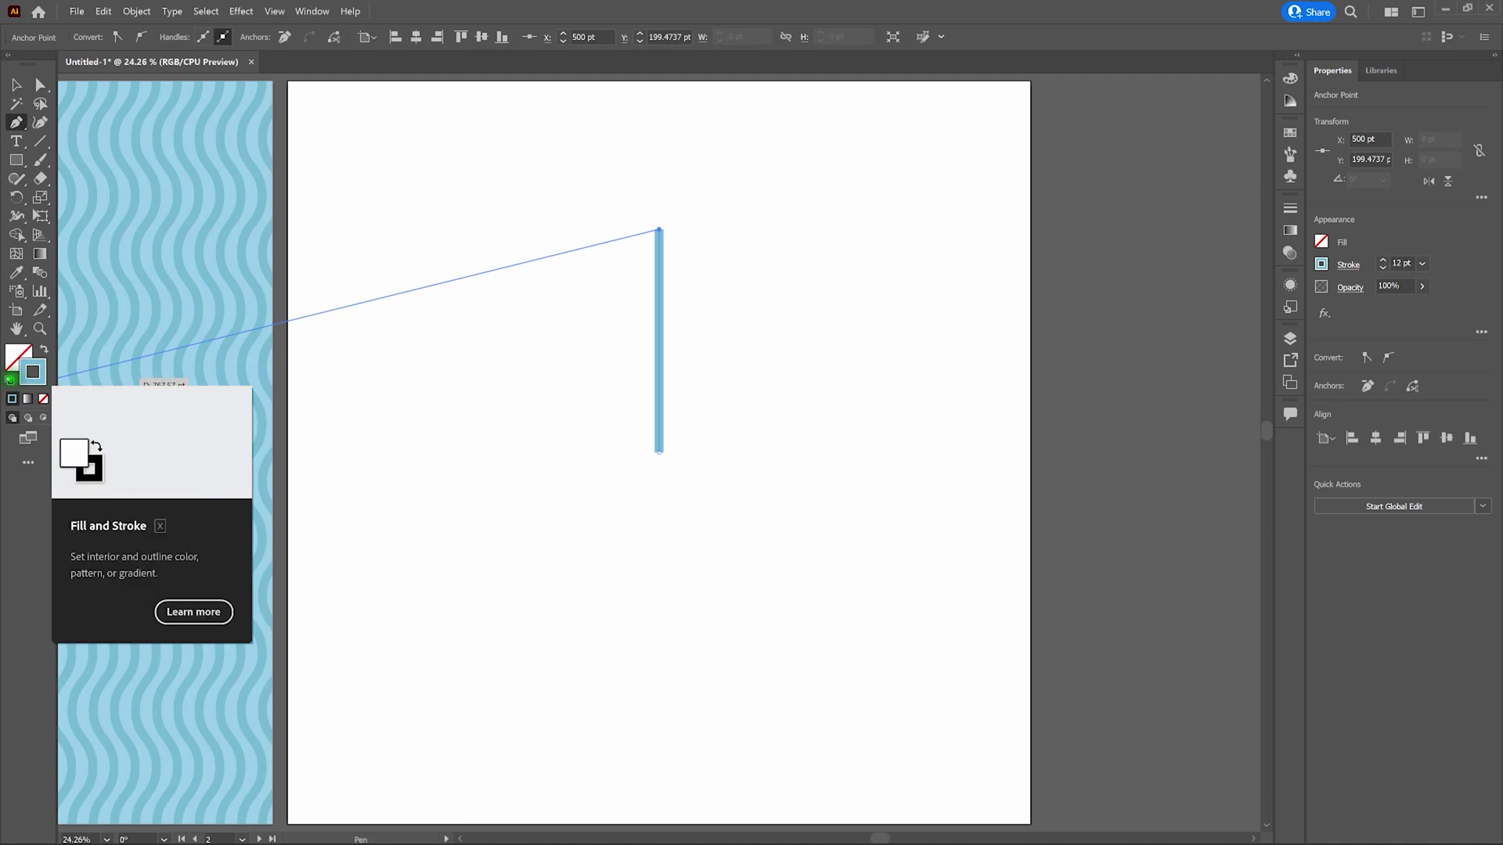
# Reset the vertical line to the default white fill and black stroke, and set its stroke weight to 60 pt.
pyautogui.click(10, 381)
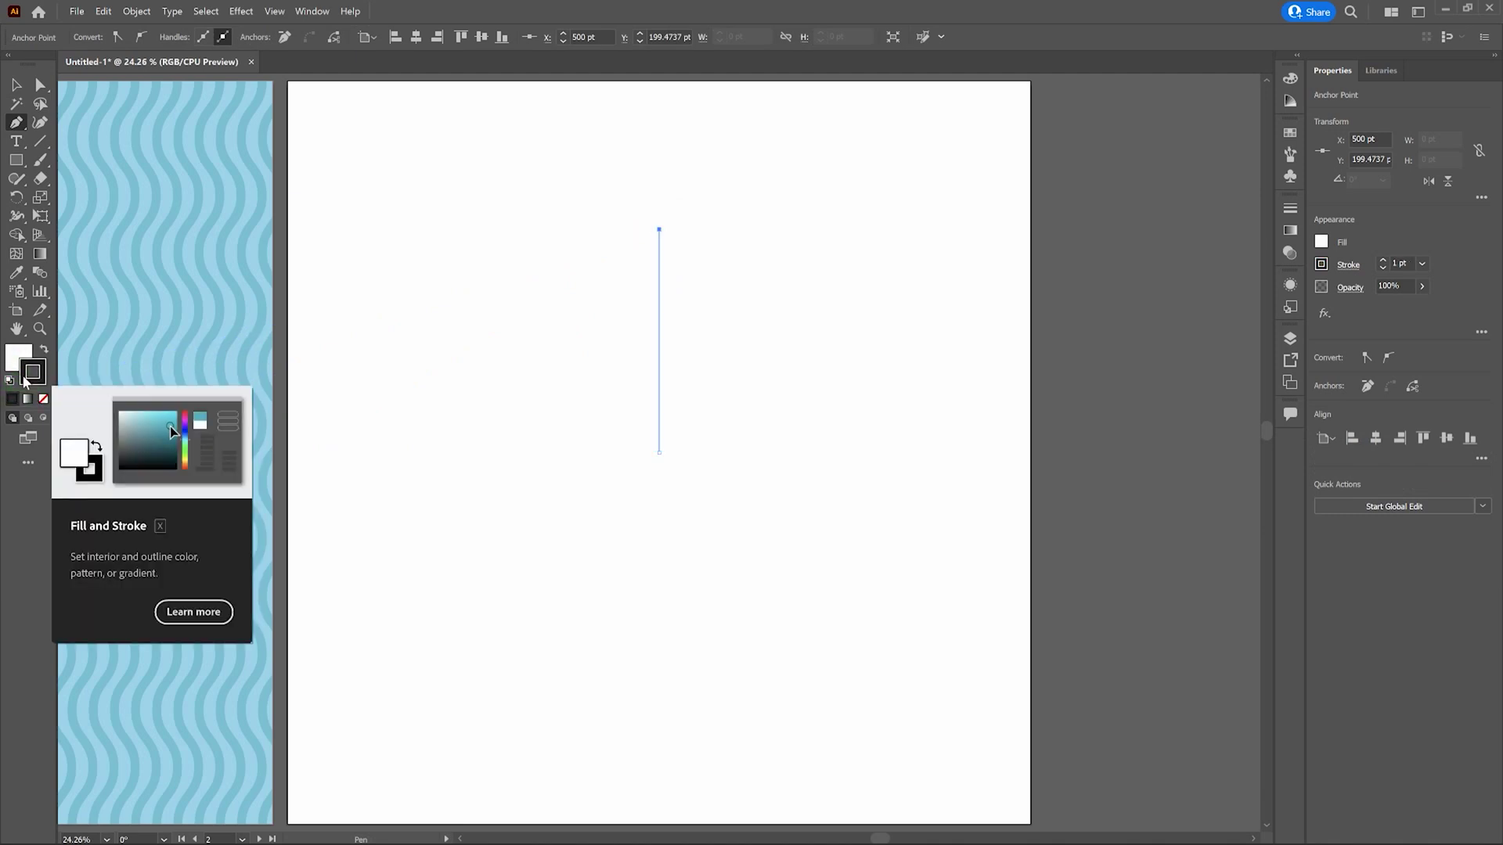
pyautogui.click(17, 85)
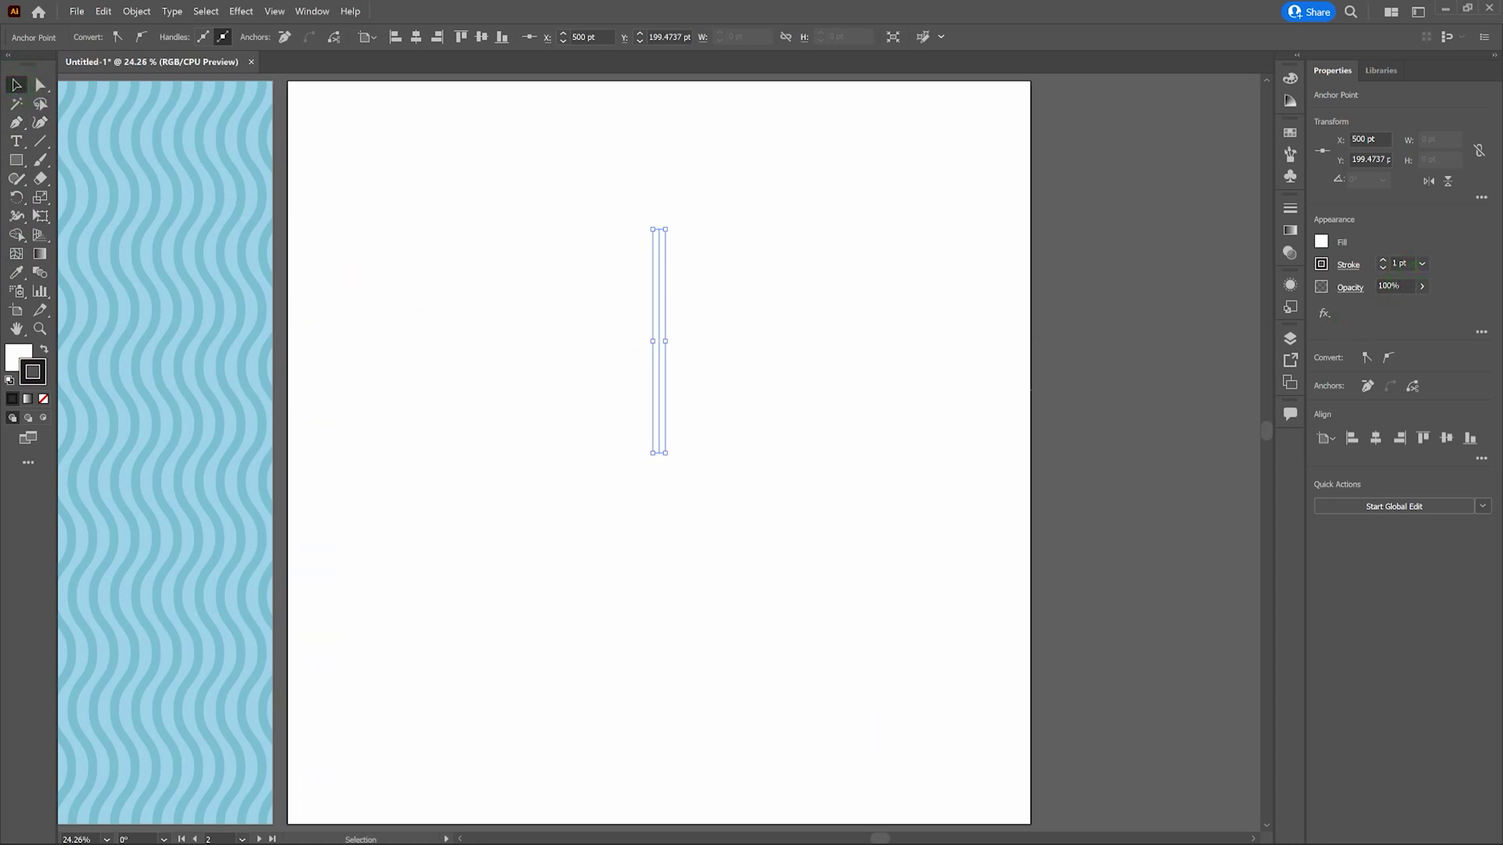
pyautogui.click(1401, 263)
pyautogui.write('60')
pyautogui.press('Return')
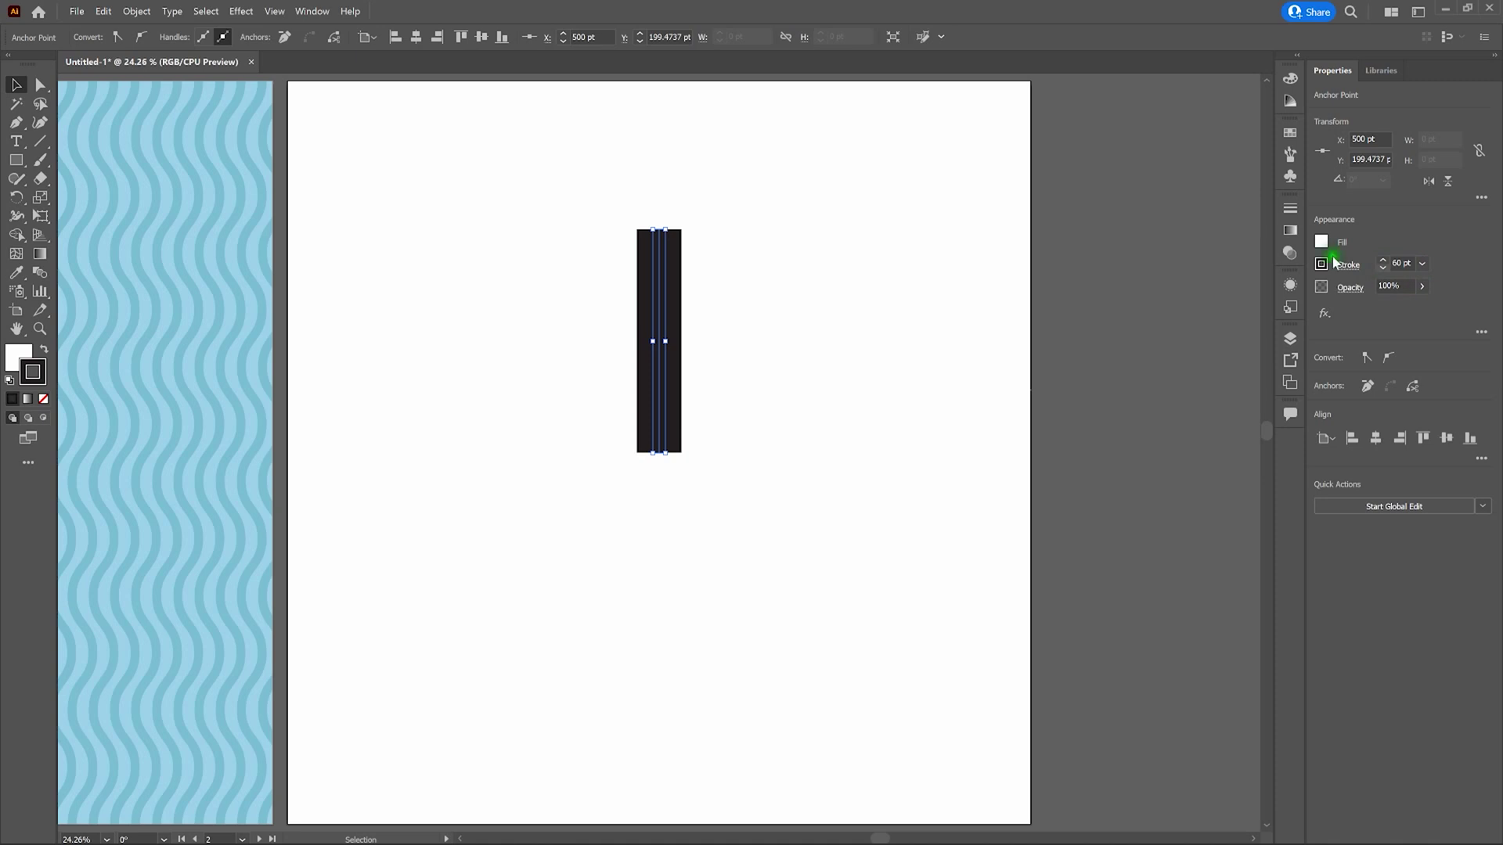
# Apply the triangular width profile to the line's stroke and flip it so it tapers to a point at the artboard's centre.
pyautogui.click(321, 11)
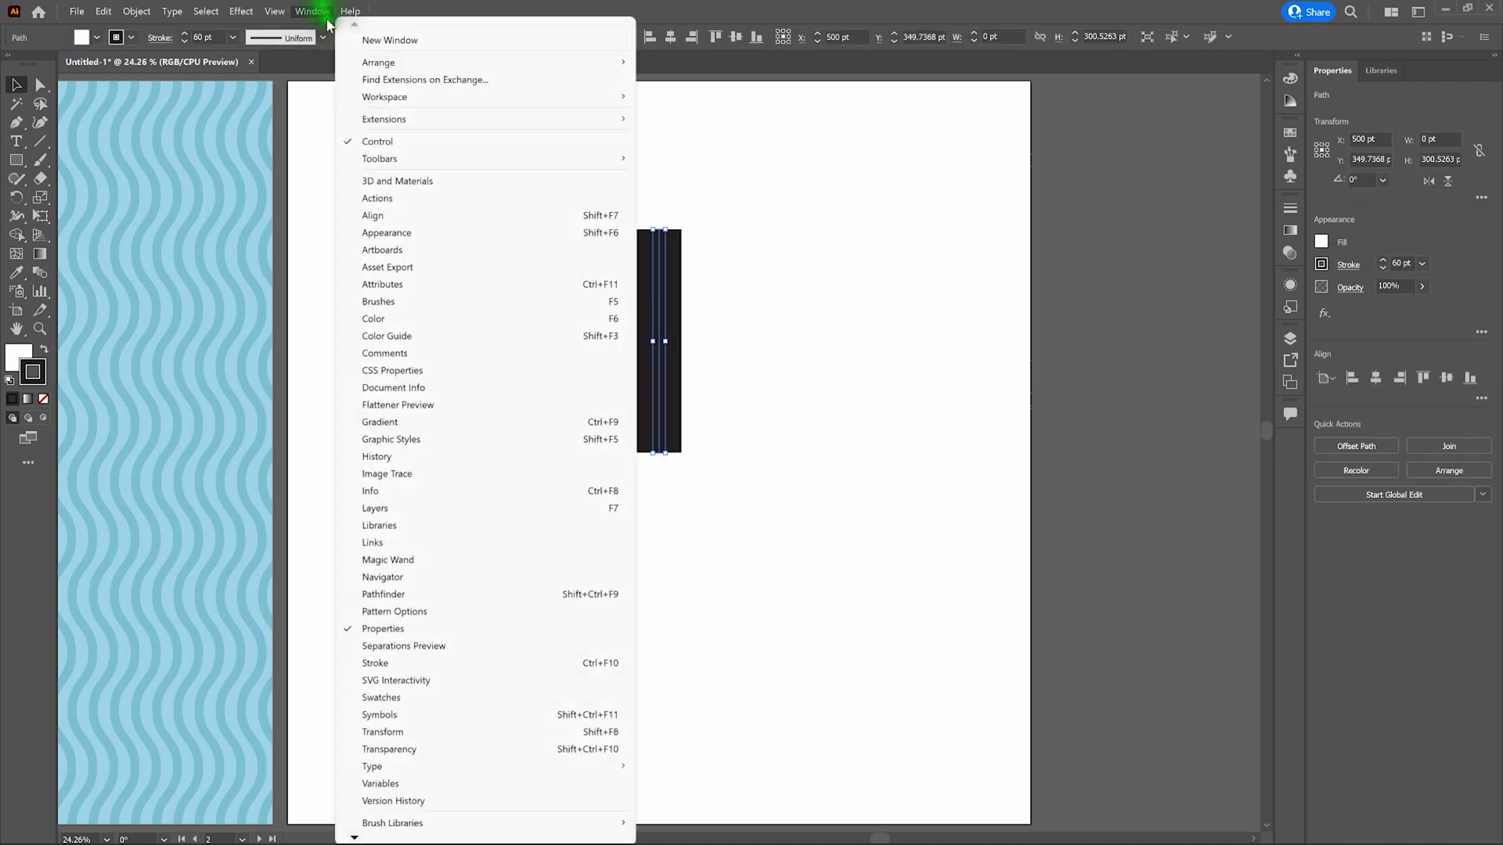
pyautogui.click(545, 665)
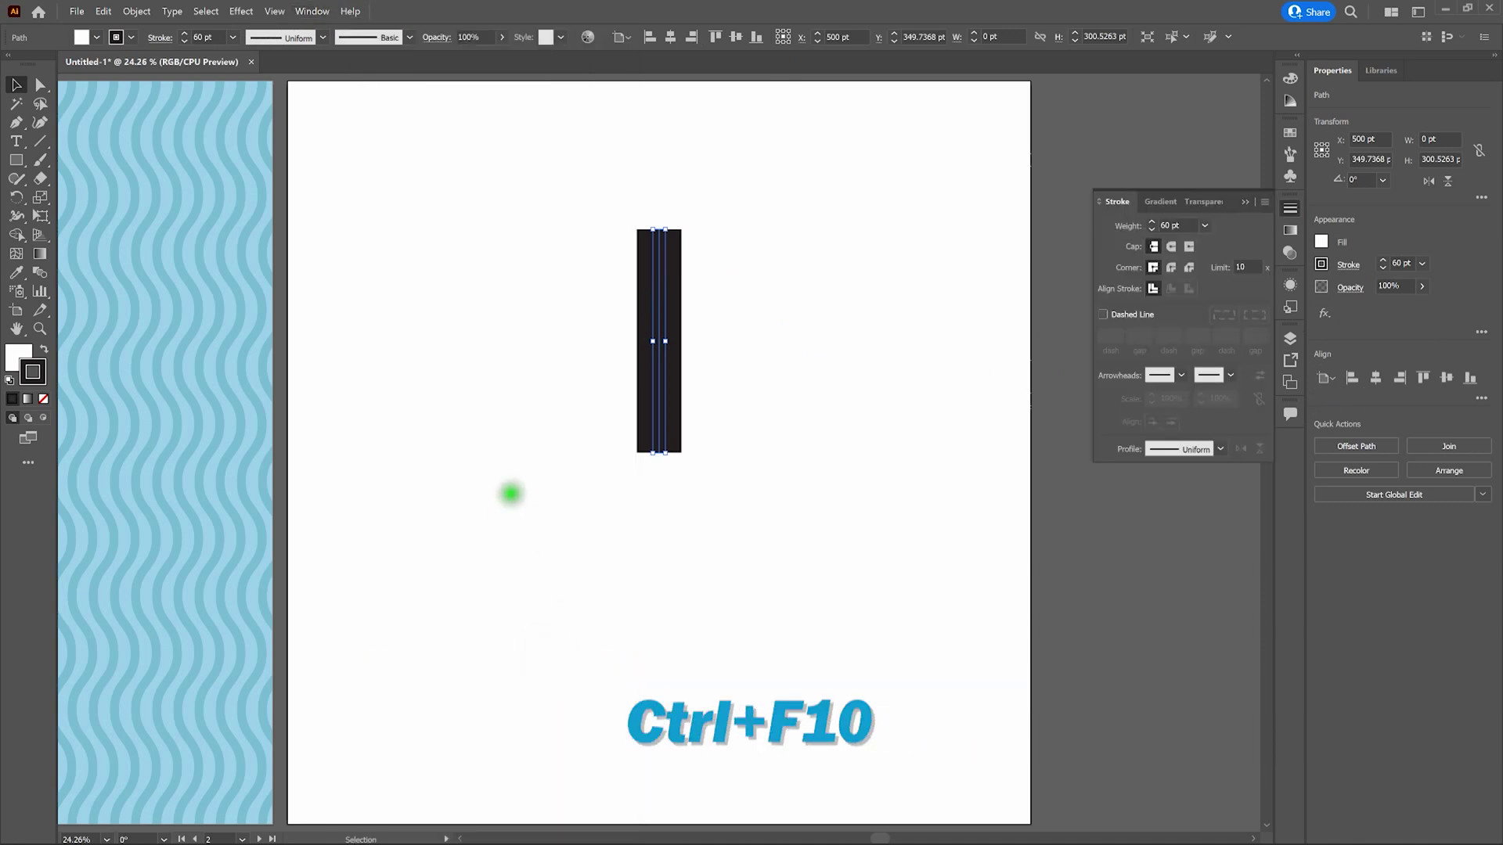
pyautogui.click(645, 515)
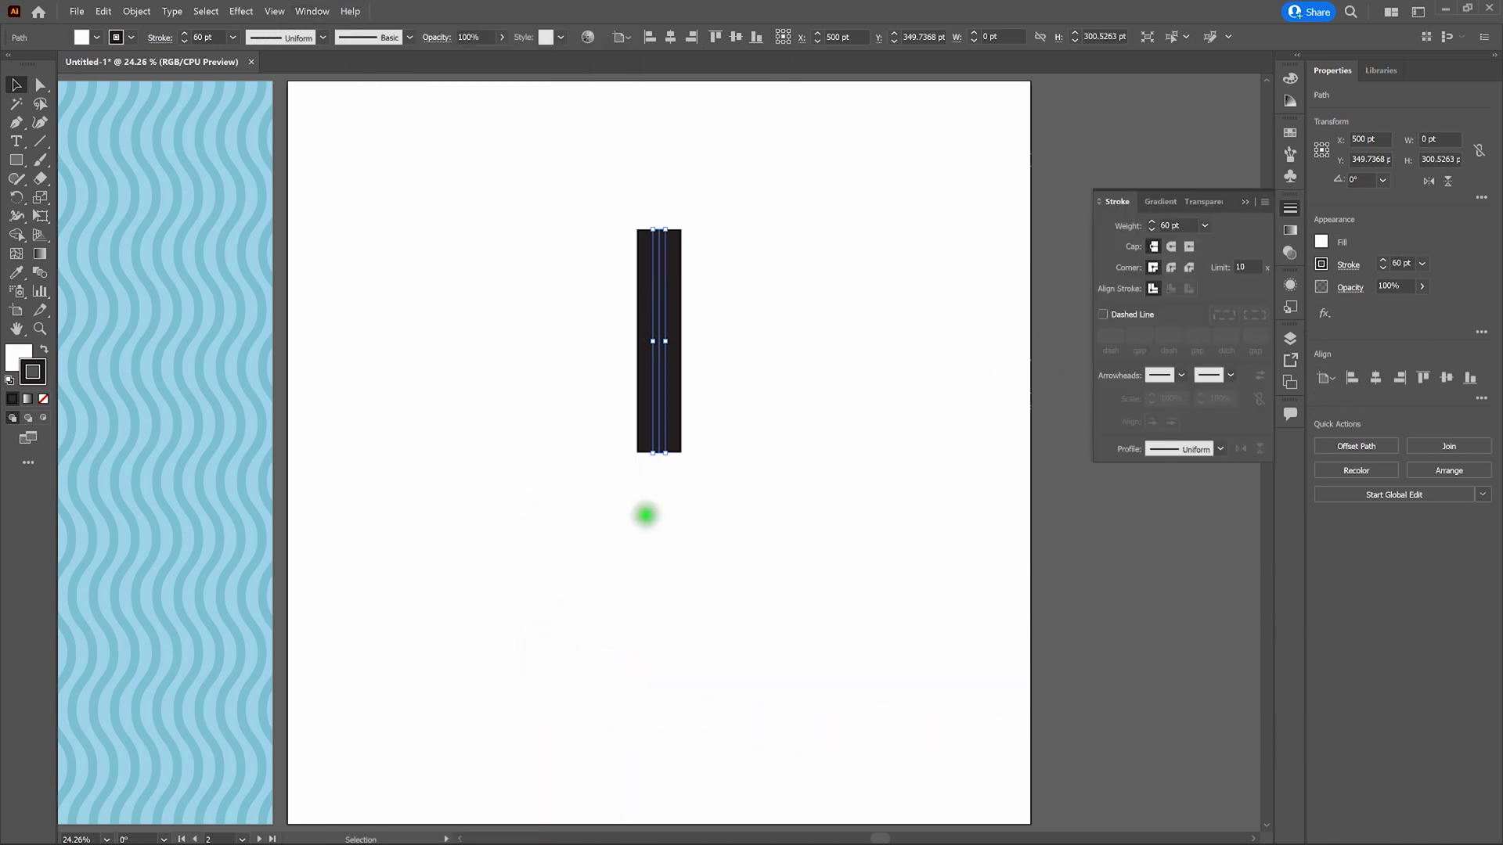
pyautogui.click(1222, 449)
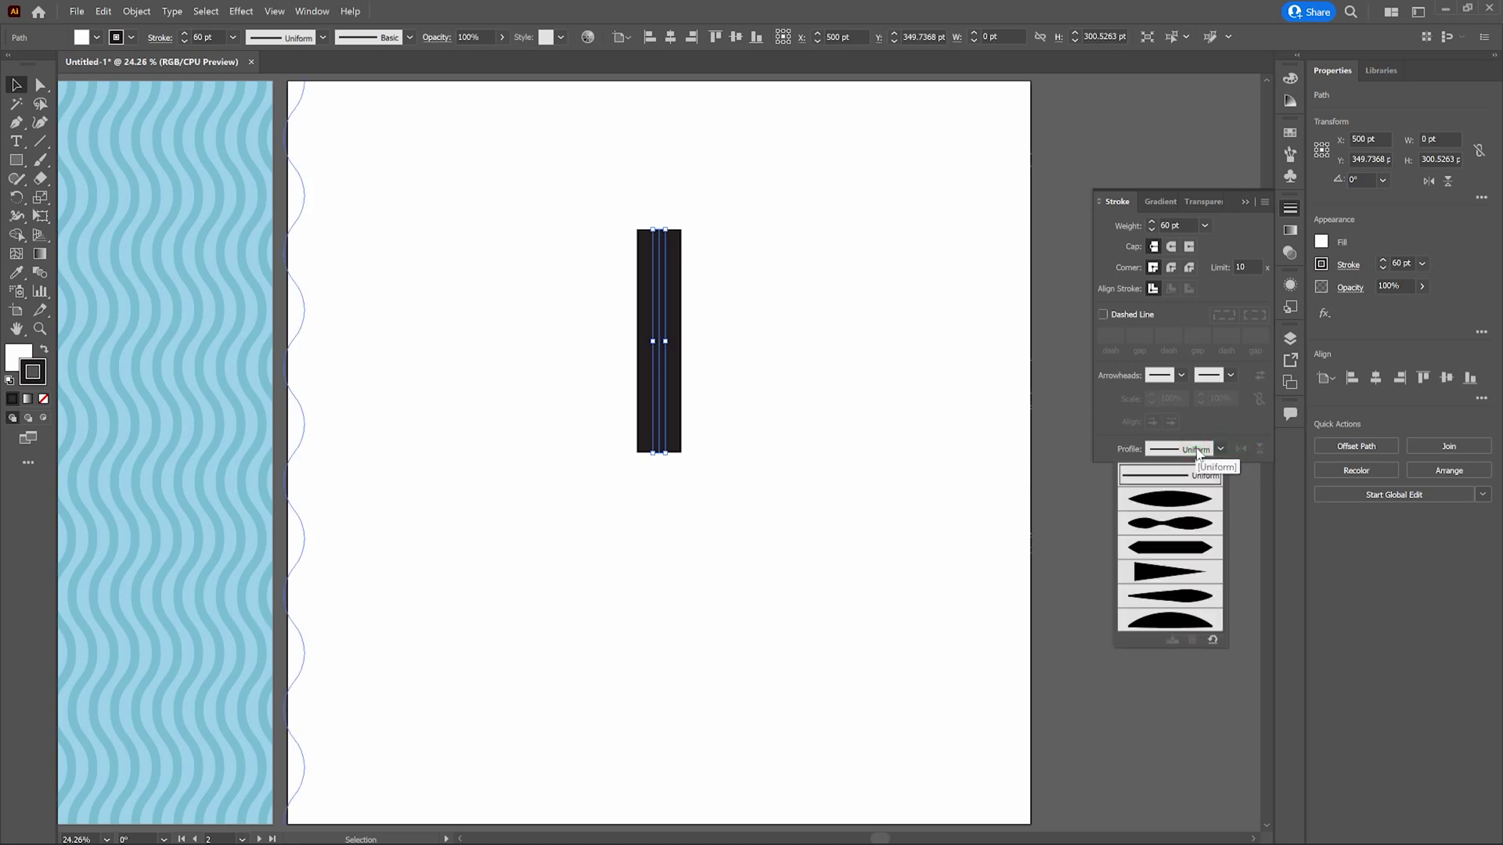
pyautogui.click(1180, 577)
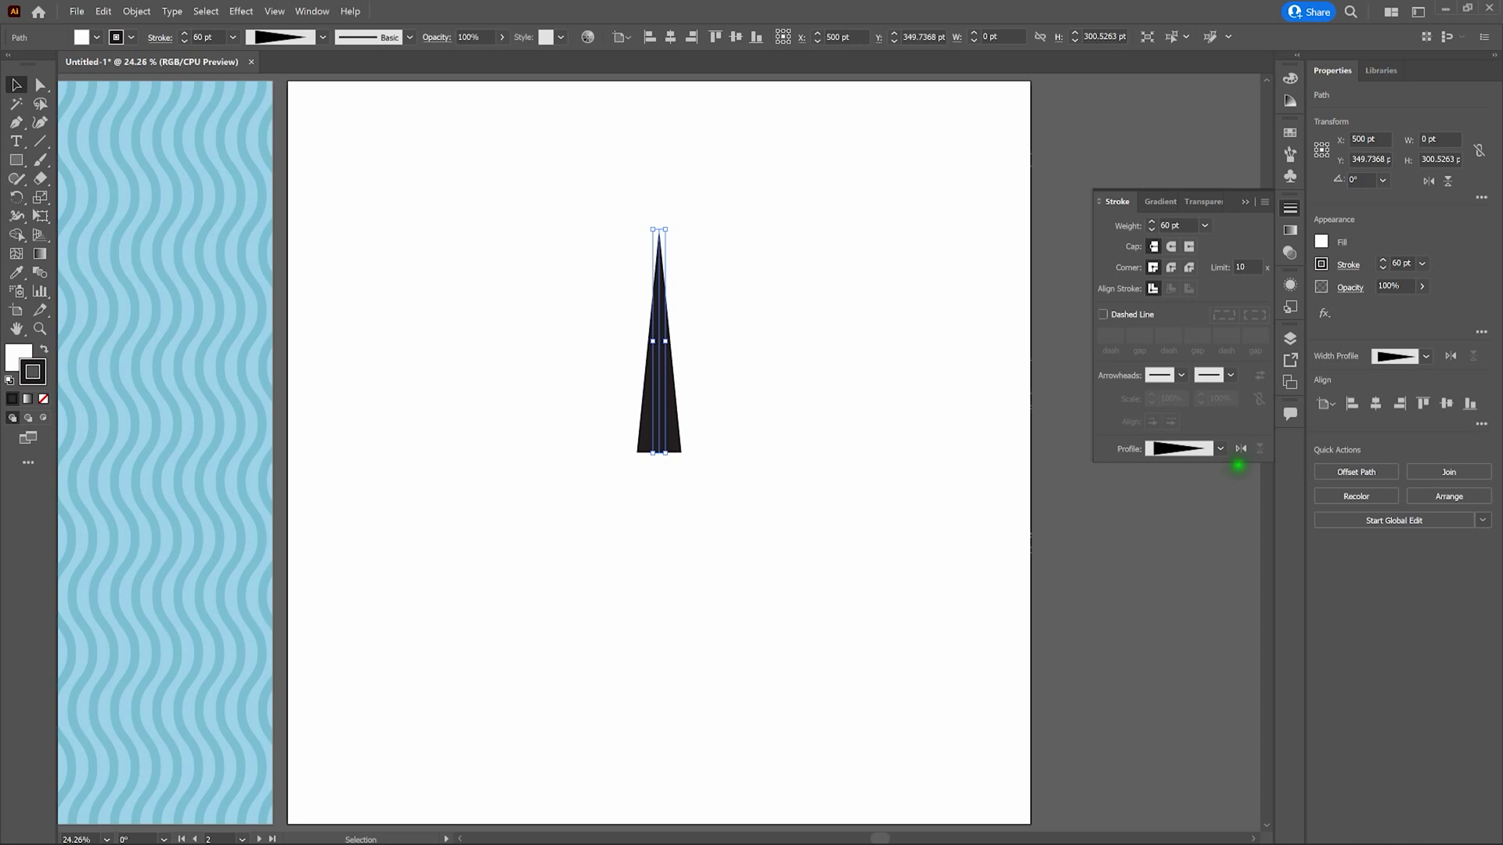
pyautogui.click(1245, 452)
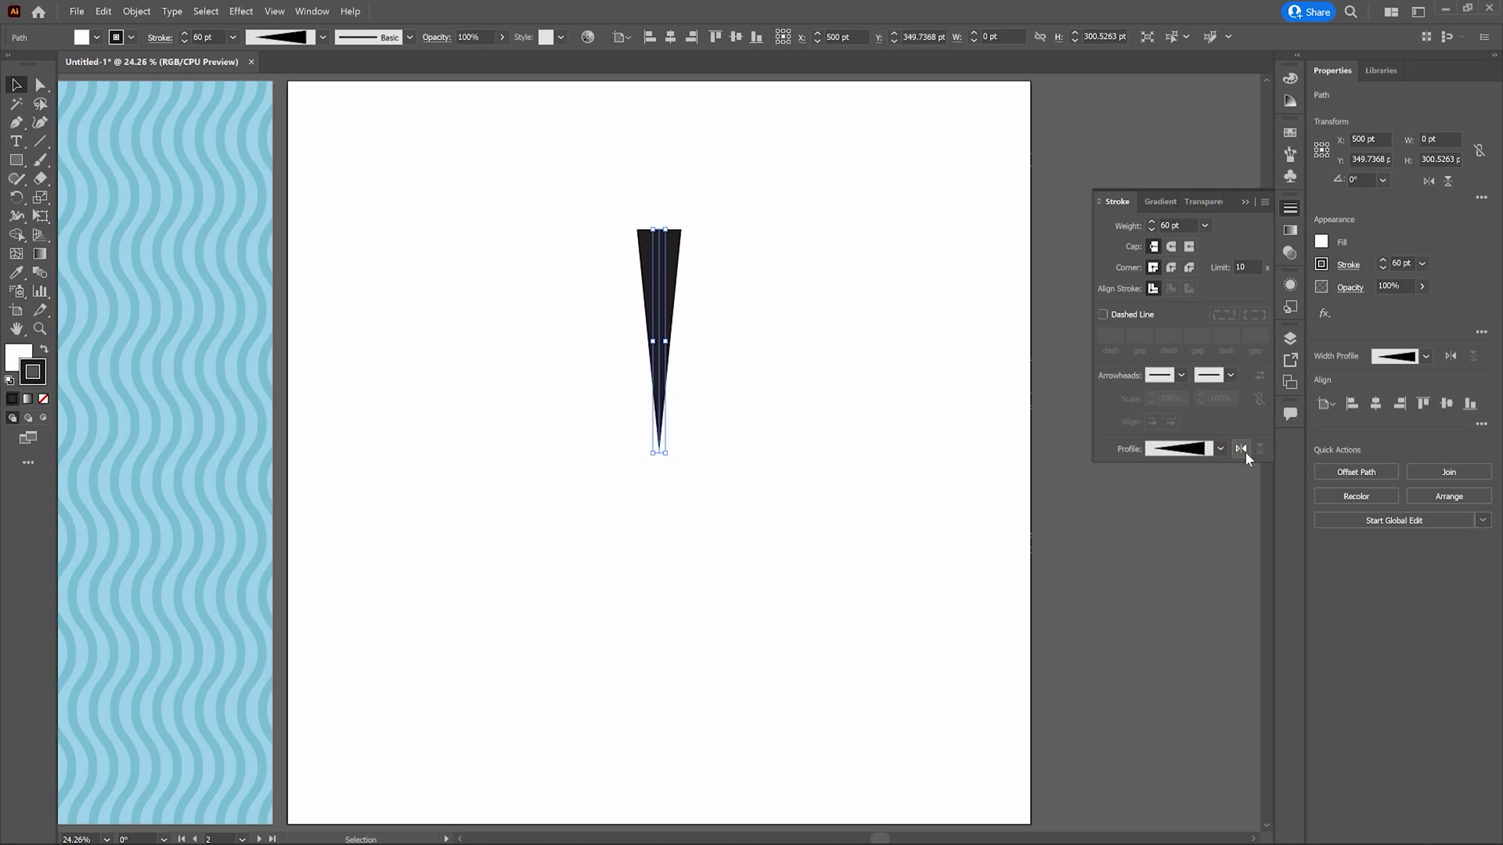
# Apply a Zig Zag effect to the tapered line with 10 pt absolute size, 2 ridges per segment and smooth points.
pyautogui.click(244, 10)
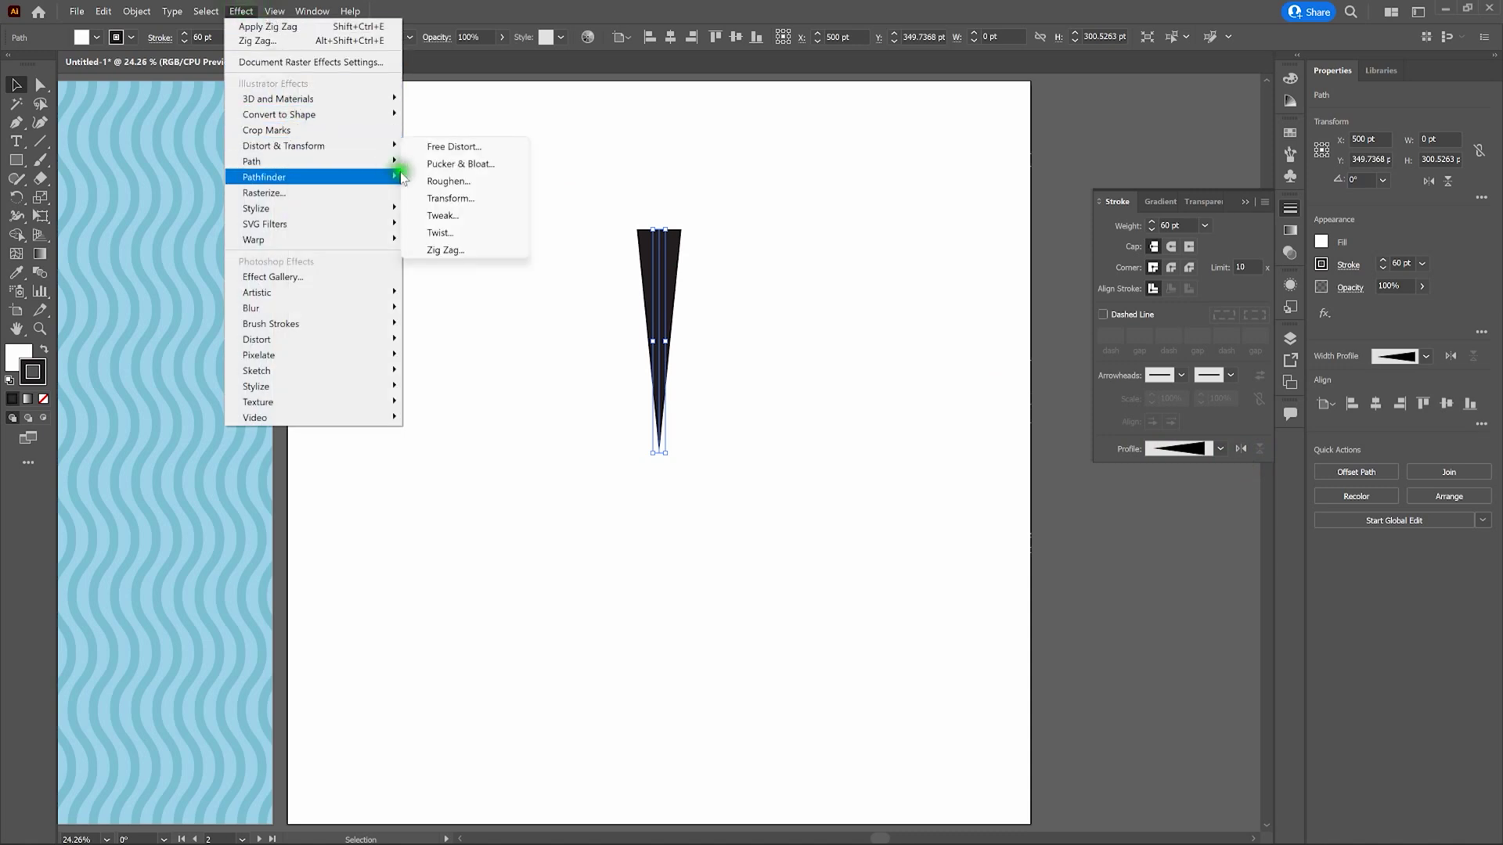
pyautogui.click(465, 251)
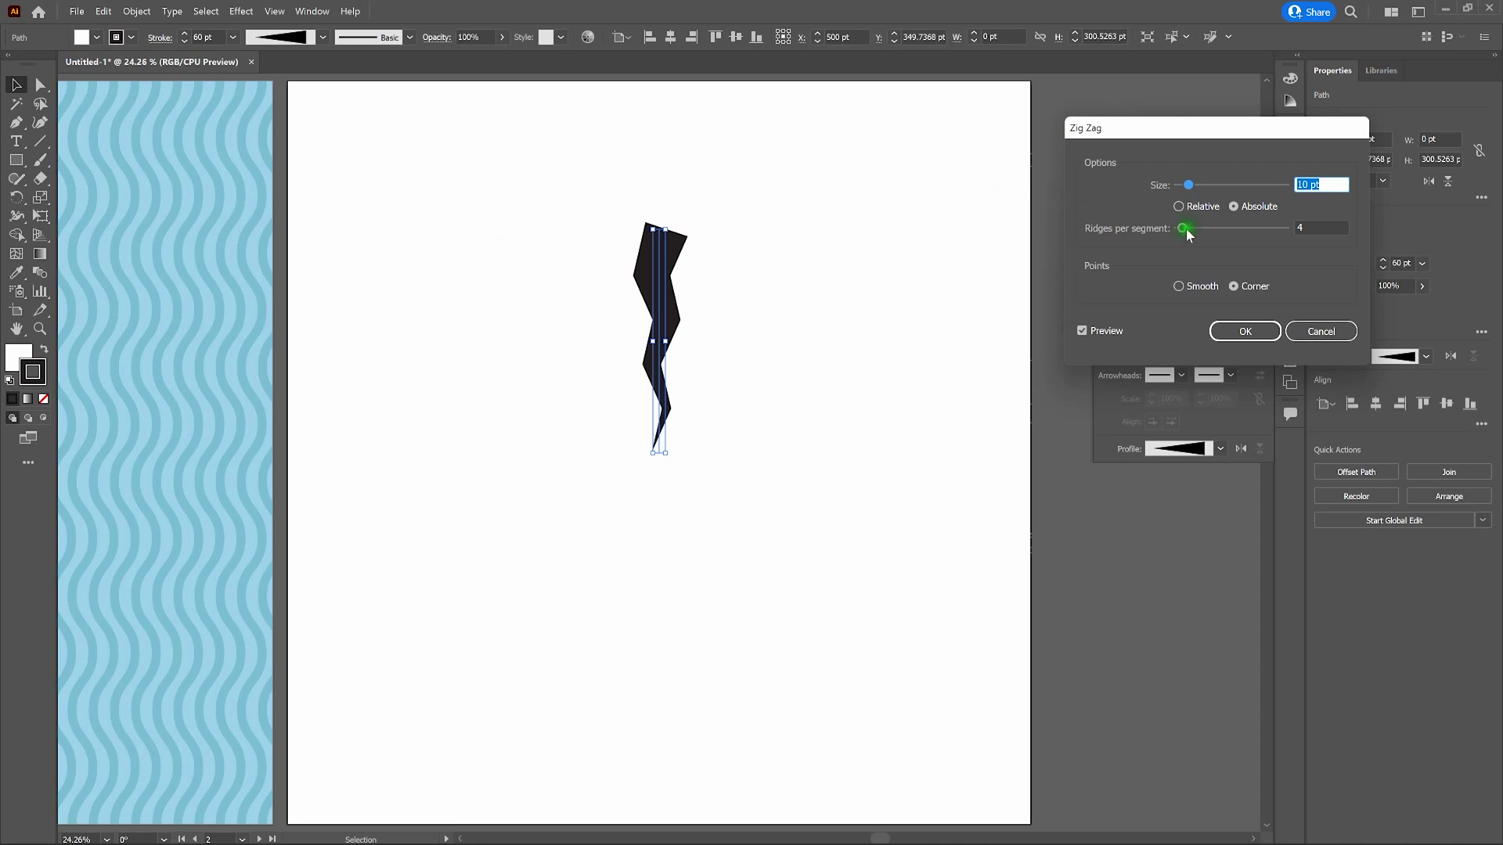
pyautogui.click(1321, 228)
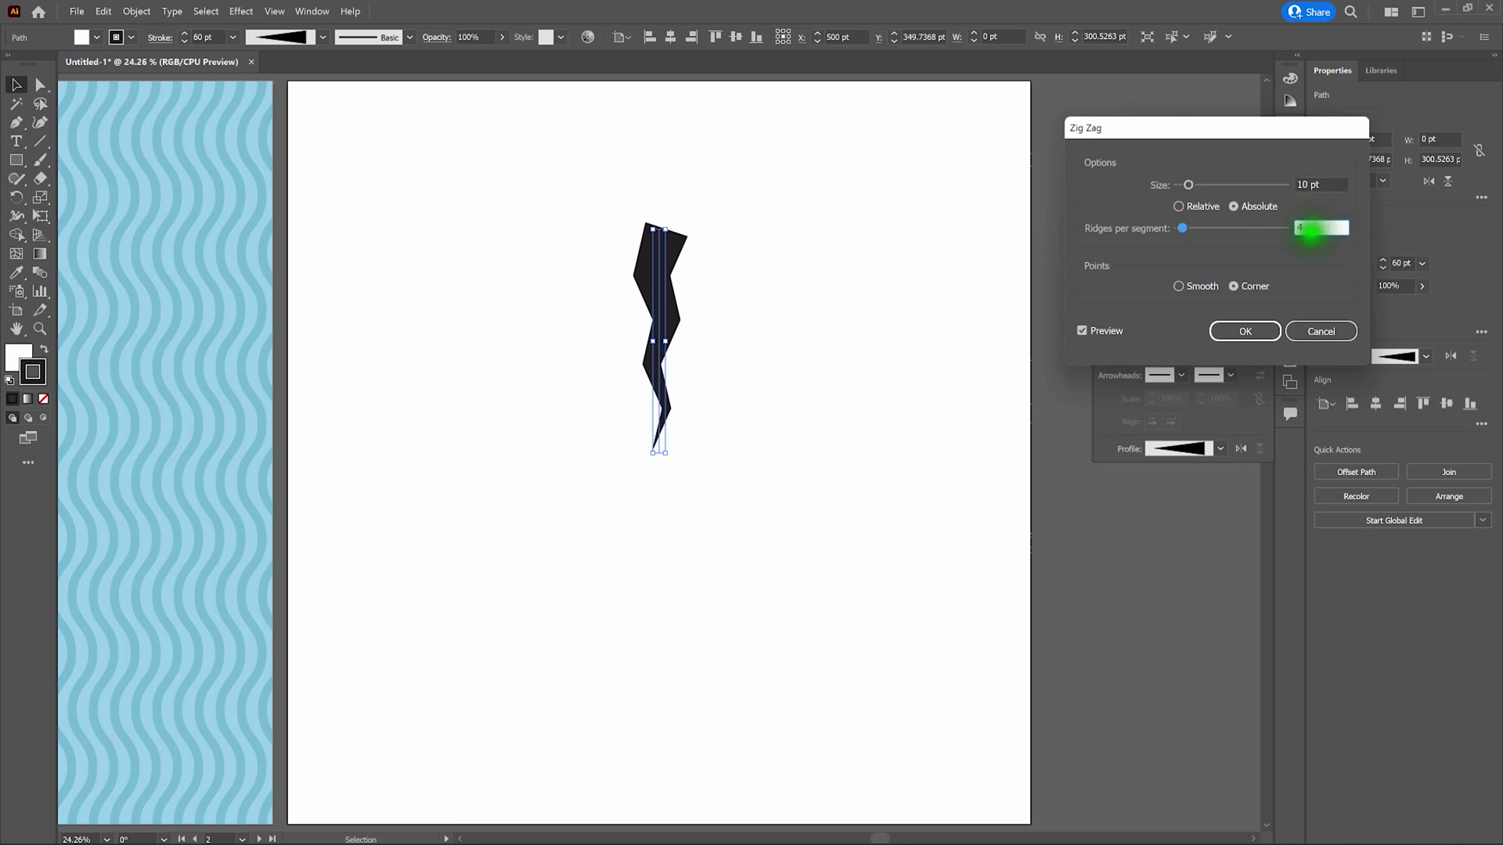
pyautogui.write('2')
pyautogui.press('Tab')
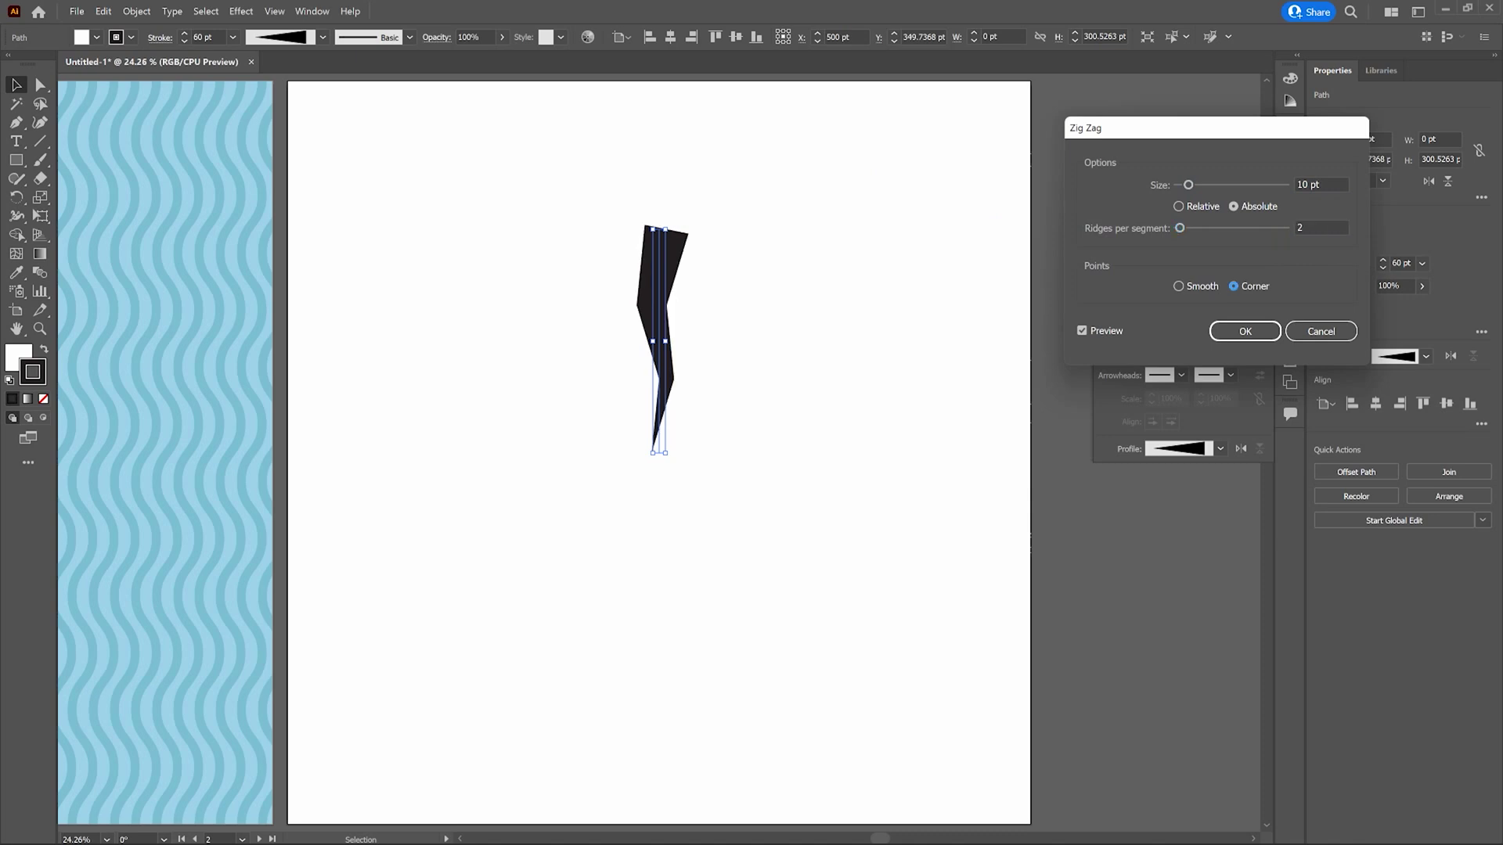
pyautogui.click(1178, 285)
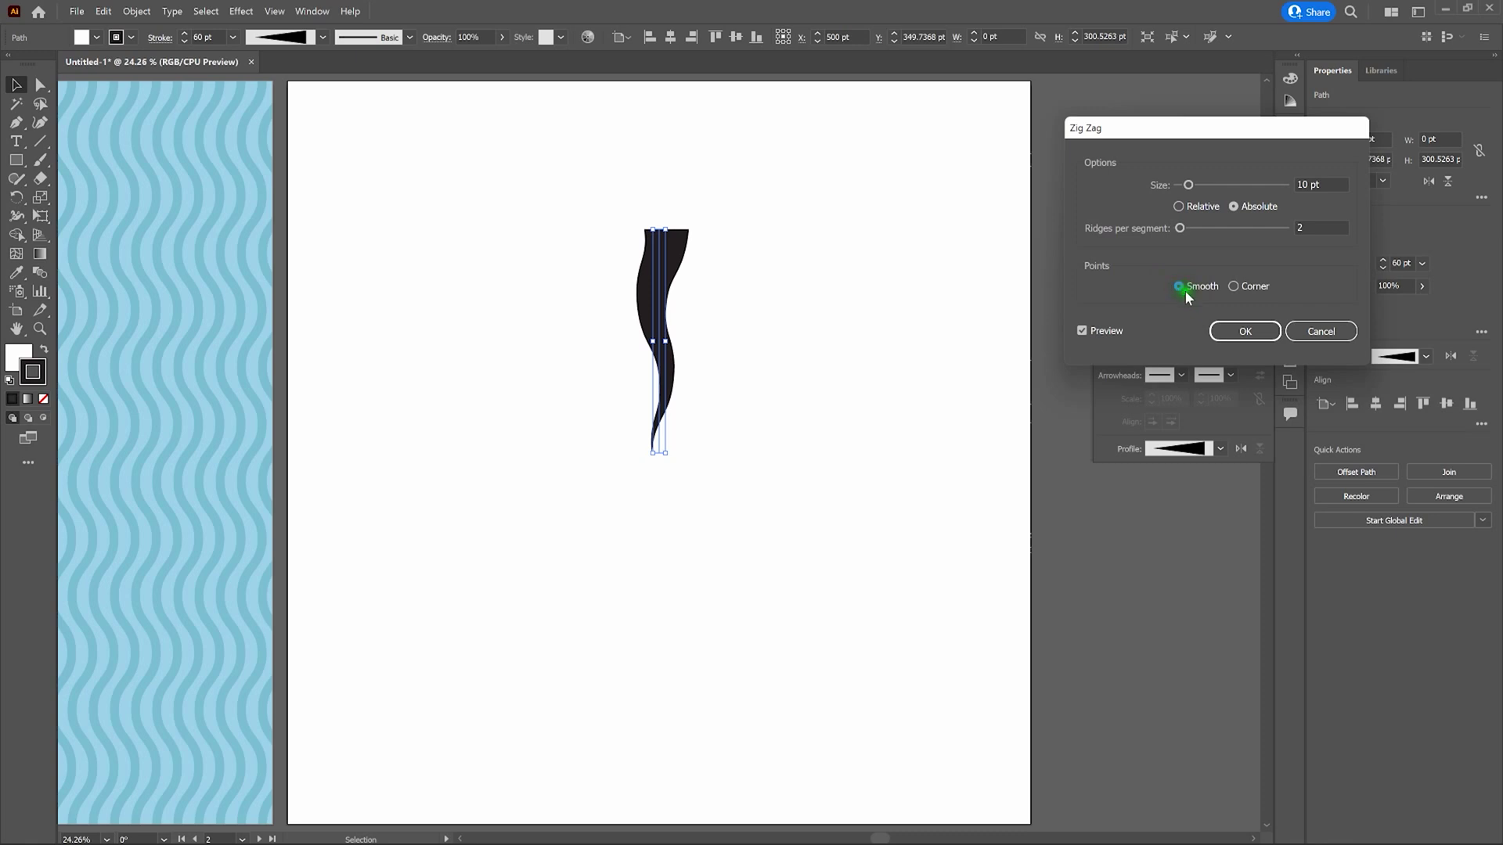
pyautogui.click(1240, 329)
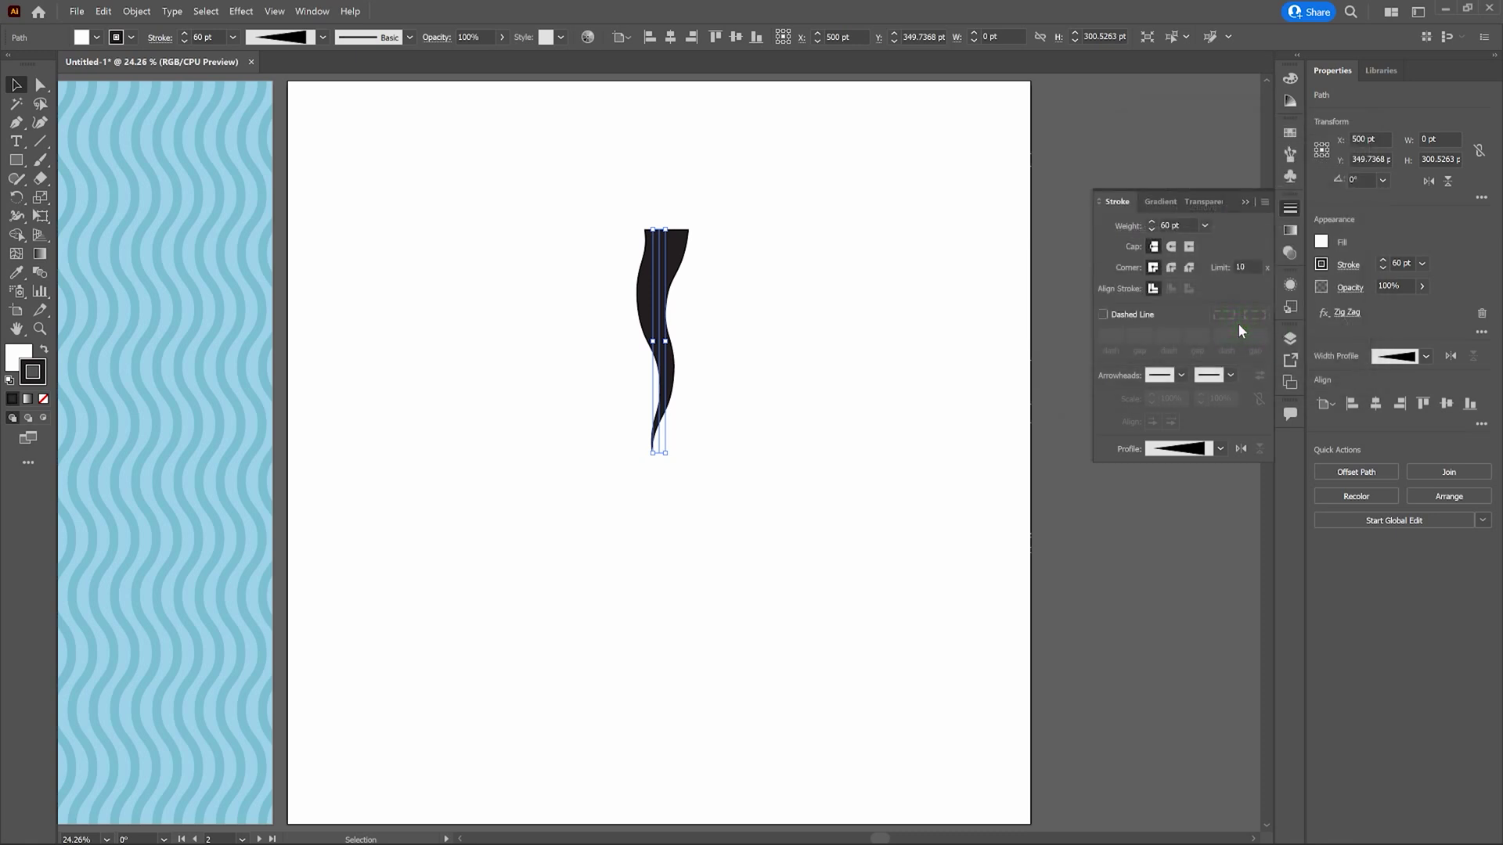
# Expand the appearance of the wavy tapered line into a filled shape.
pyautogui.click(973, 214)
pyautogui.click(136, 11)
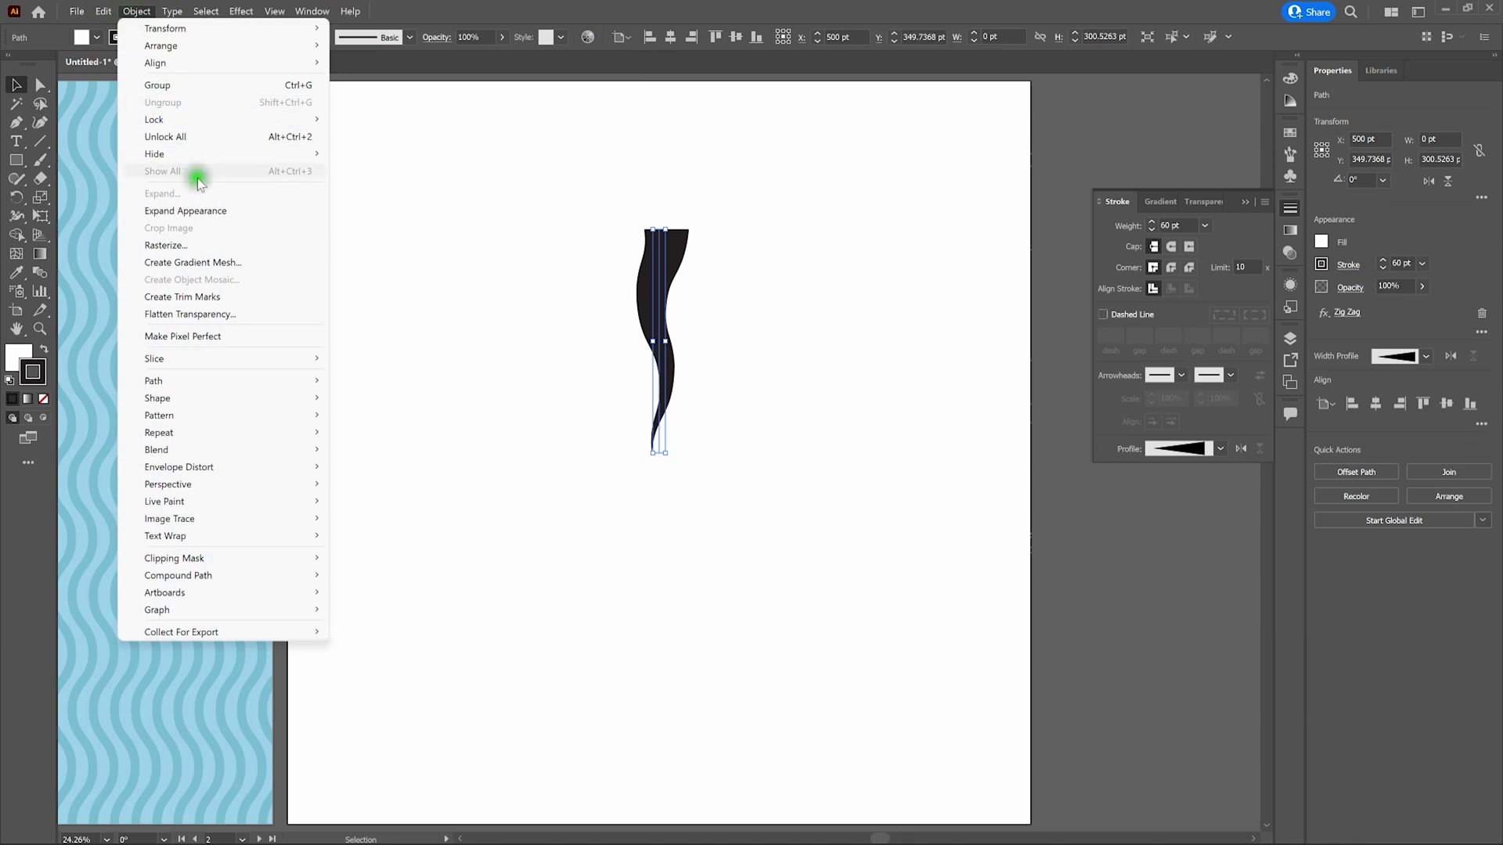
pyautogui.click(205, 211)
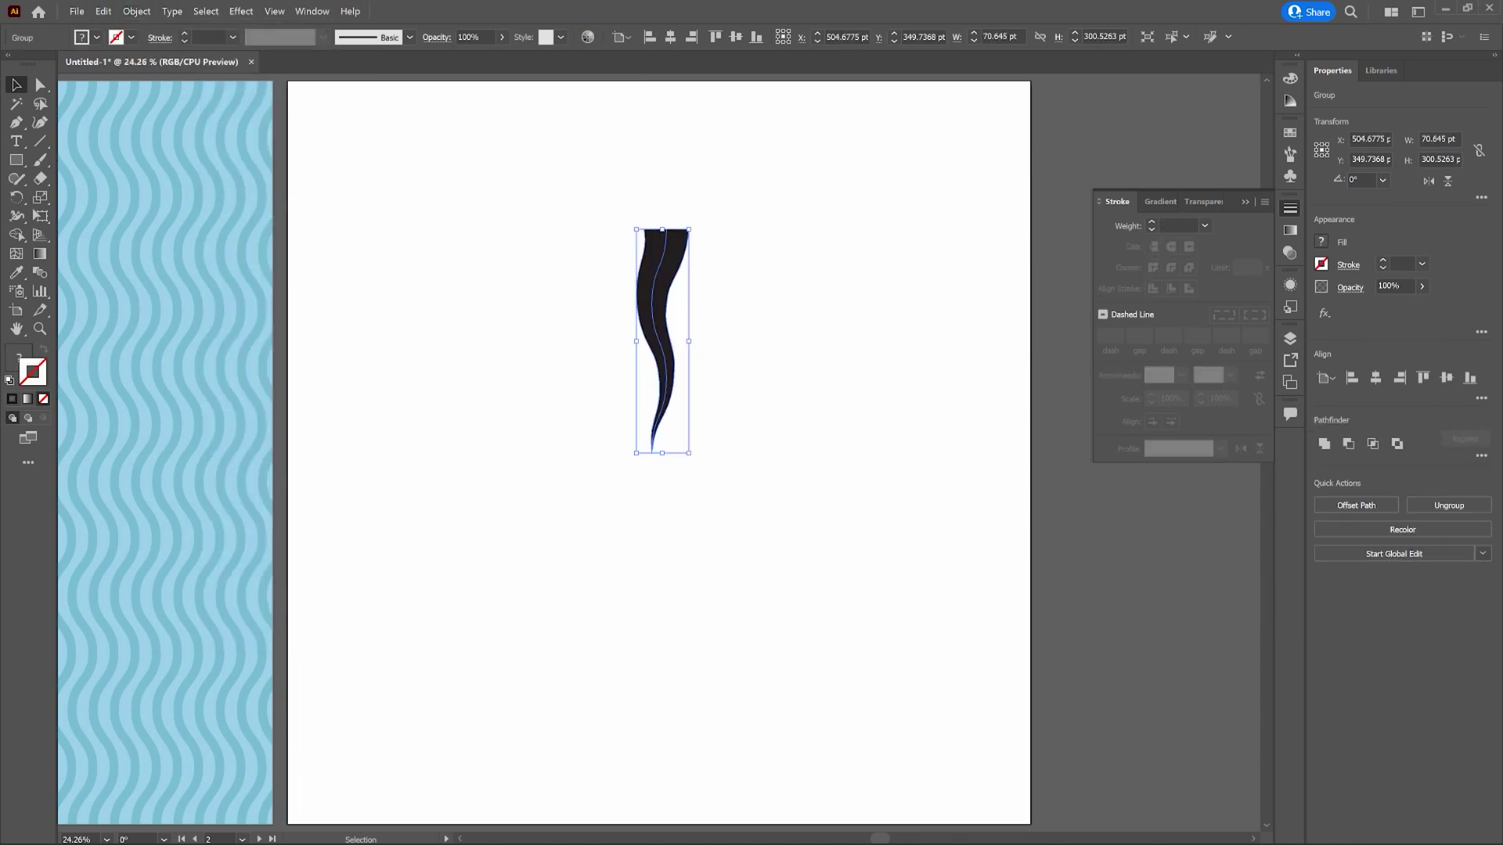
pyautogui.click(720, 339)
pyautogui.click(529, 269)
# Create a copy of the wavy ray rotated by 360/16 degrees around its pointed lower tip.
pyautogui.click(17, 198)
pyautogui.press('r')
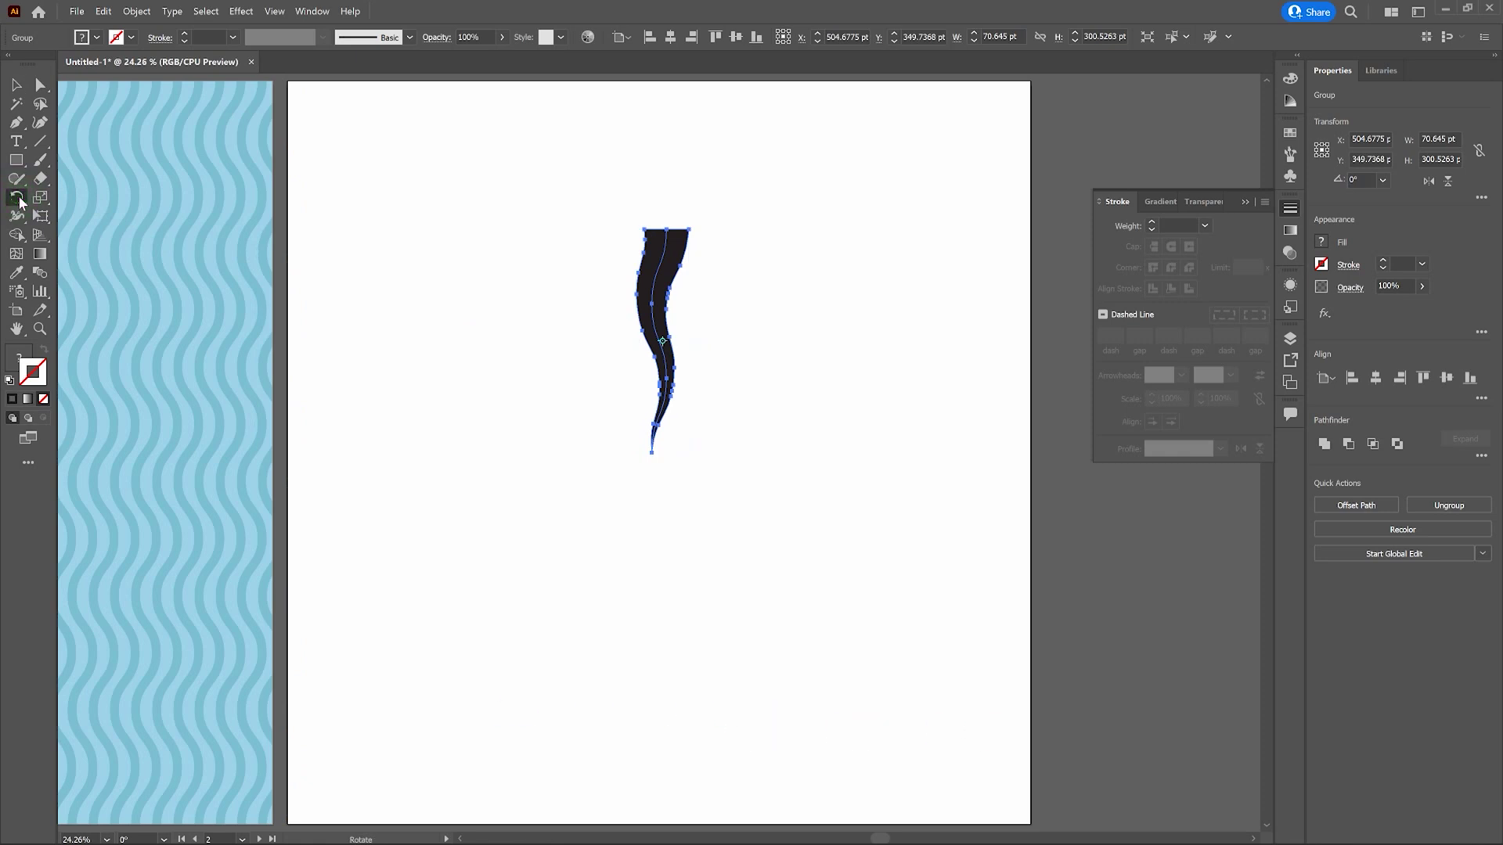
pyautogui.click(102, 267)
pyautogui.click(662, 340)
pyautogui.moveTo(662, 341); pyautogui.dragTo(651, 450)
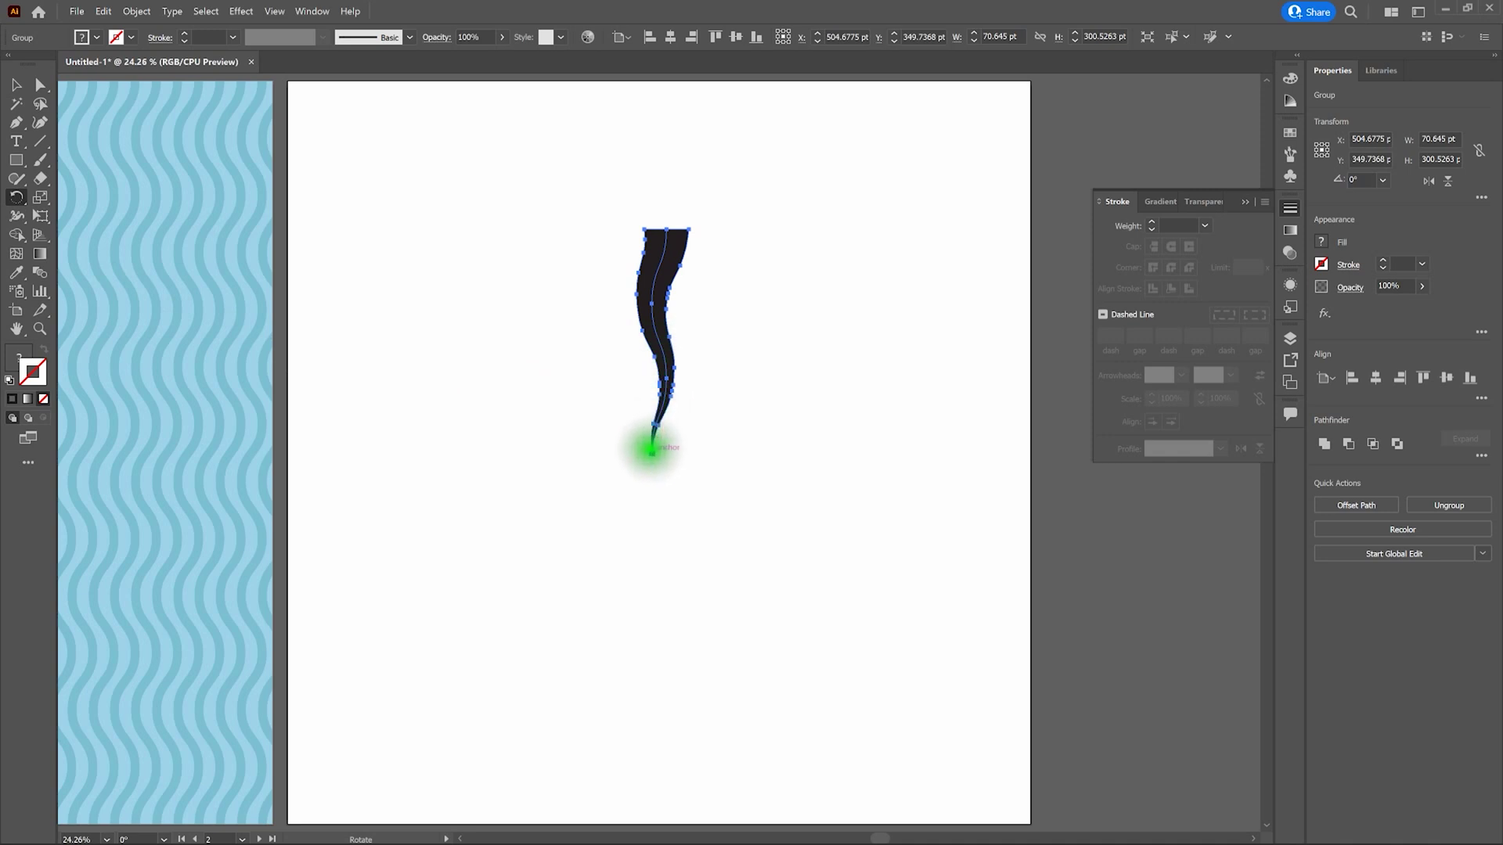
pyautogui.keyDown('alt'); pyautogui.click(652, 450); pyautogui.keyUp('alt')
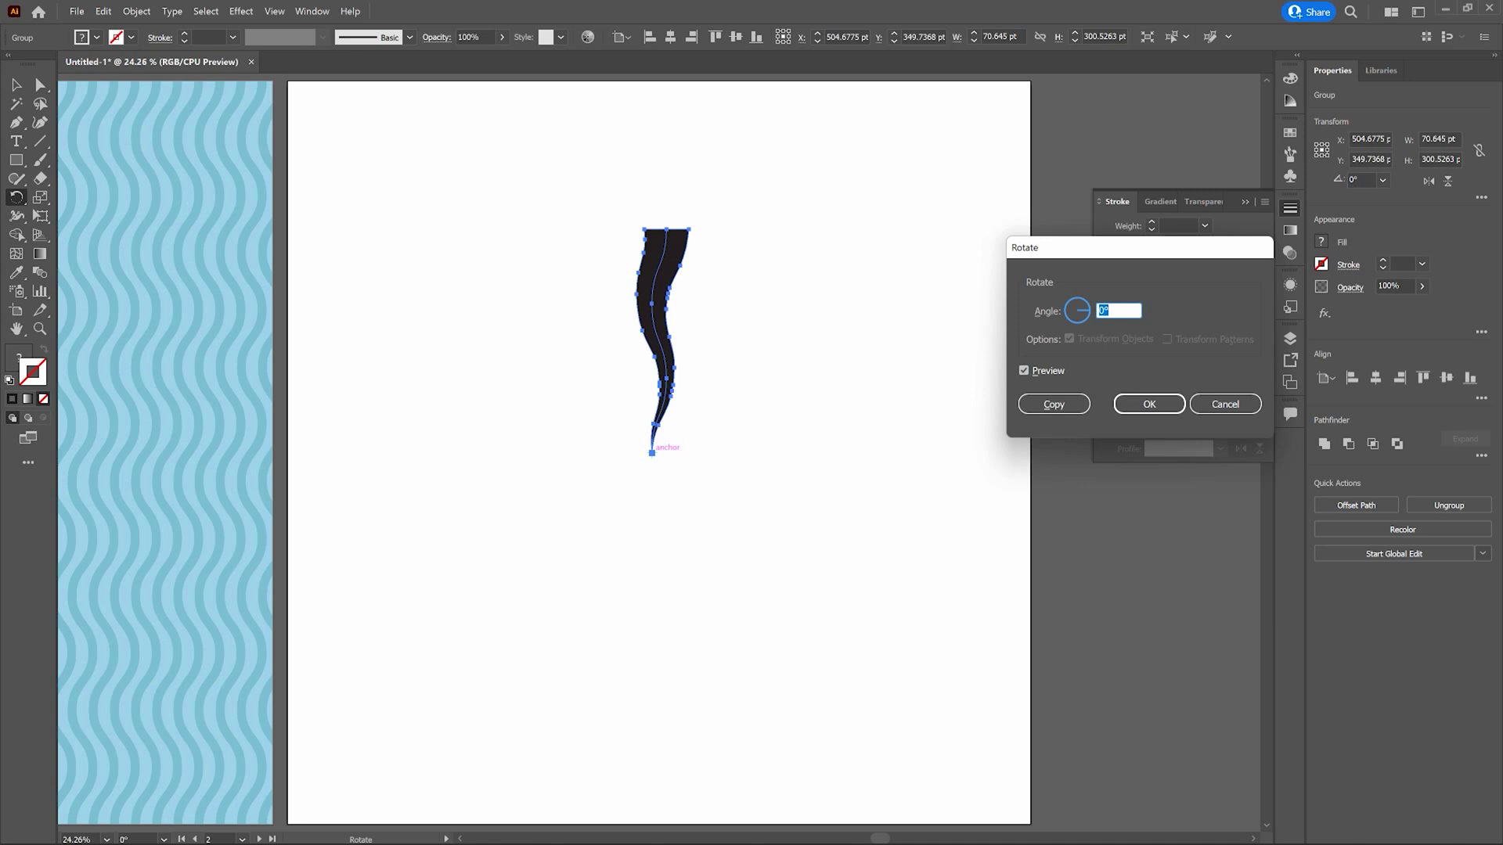
pyautogui.write('360/16')
pyautogui.click(1054, 405)
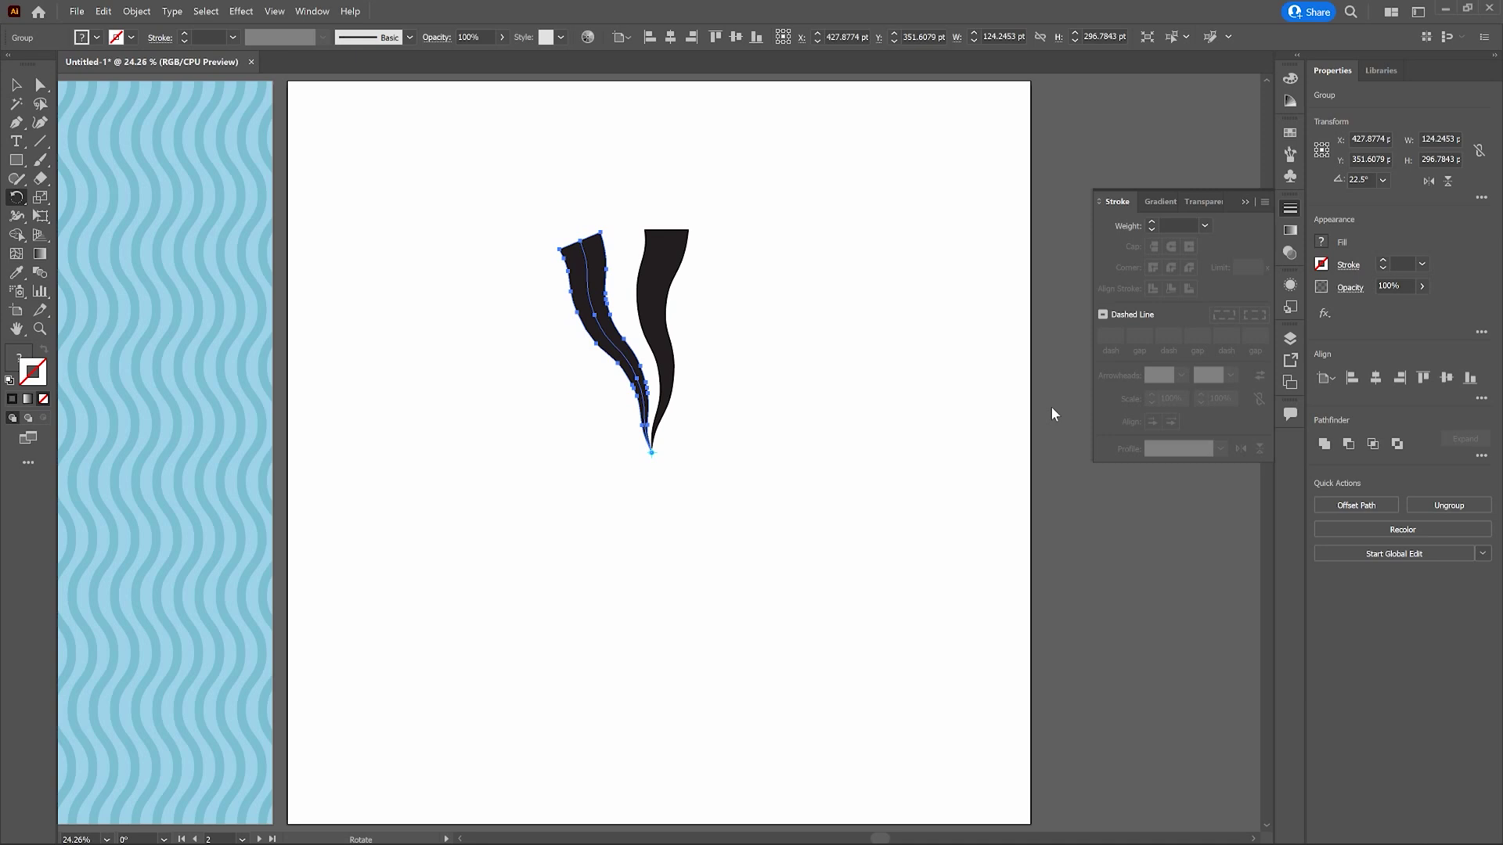
# Repeat the rotated copy around the ray's tip until 16 wavy rays fill the full circle.
pyautogui.hotkey('ctrl', 'd')
pyautogui.hotkey('ctrl', 'd')
pyautogui.hotkey('ctrl', 'd')
pyautogui.hotkey('ctrl', 'd')
pyautogui.hotkey('ctrl', 'd')
pyautogui.hotkey('ctrl', 'd')
pyautogui.hotkey('ctrl', 'd')
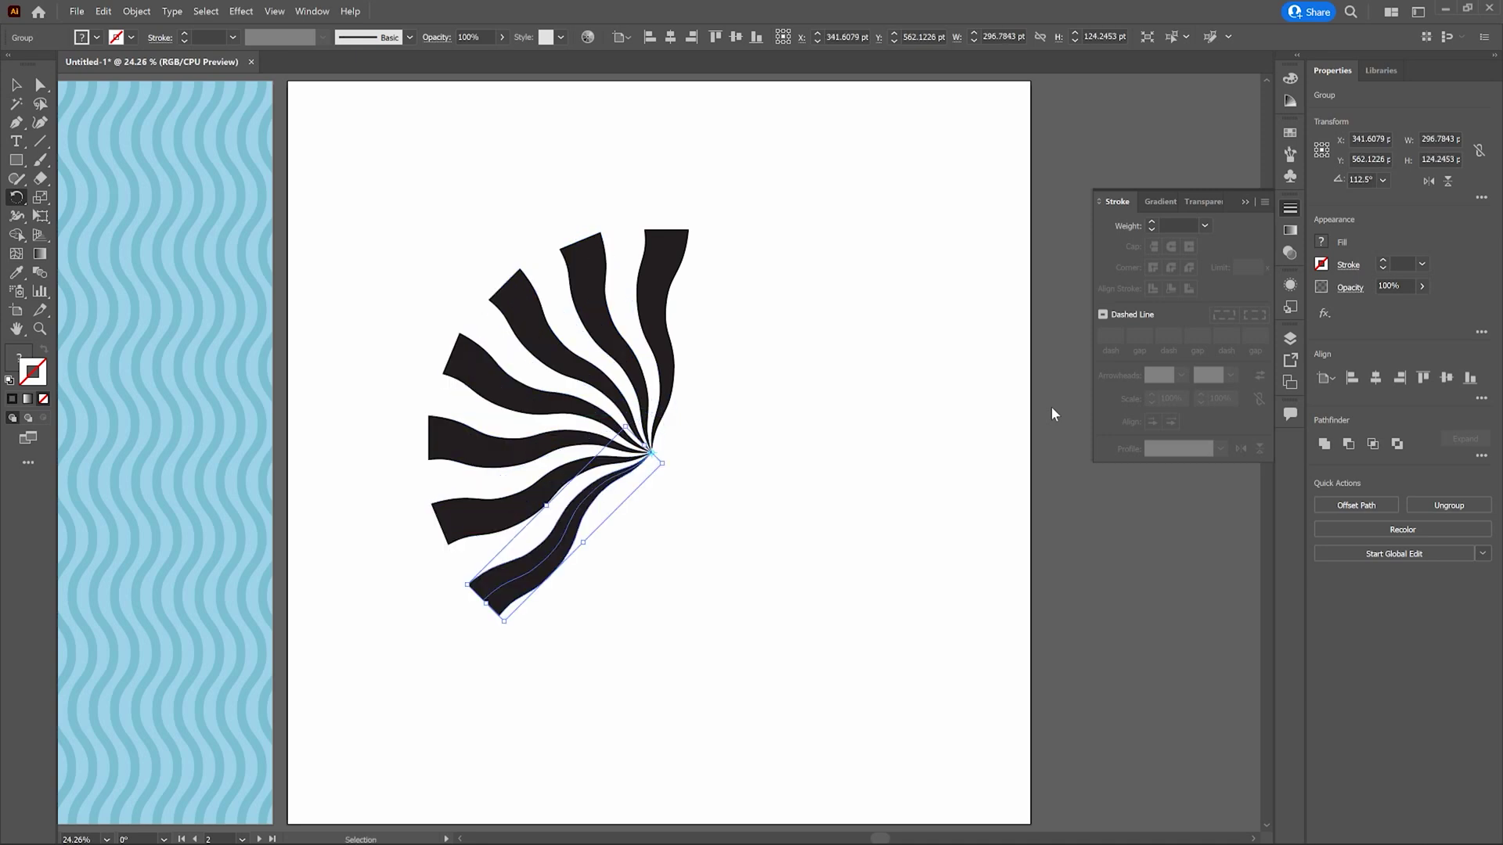
pyautogui.hotkey('ctrl', 'd')
pyautogui.hotkey('ctrl', 'd')
pyautogui.hotkey('ctrl', 'd')
pyautogui.hotkey('ctrl', 'd')
pyautogui.hotkey('ctrl', 'd')
pyautogui.hotkey('ctrl', 'd')
pyautogui.hotkey('ctrl', 'd')
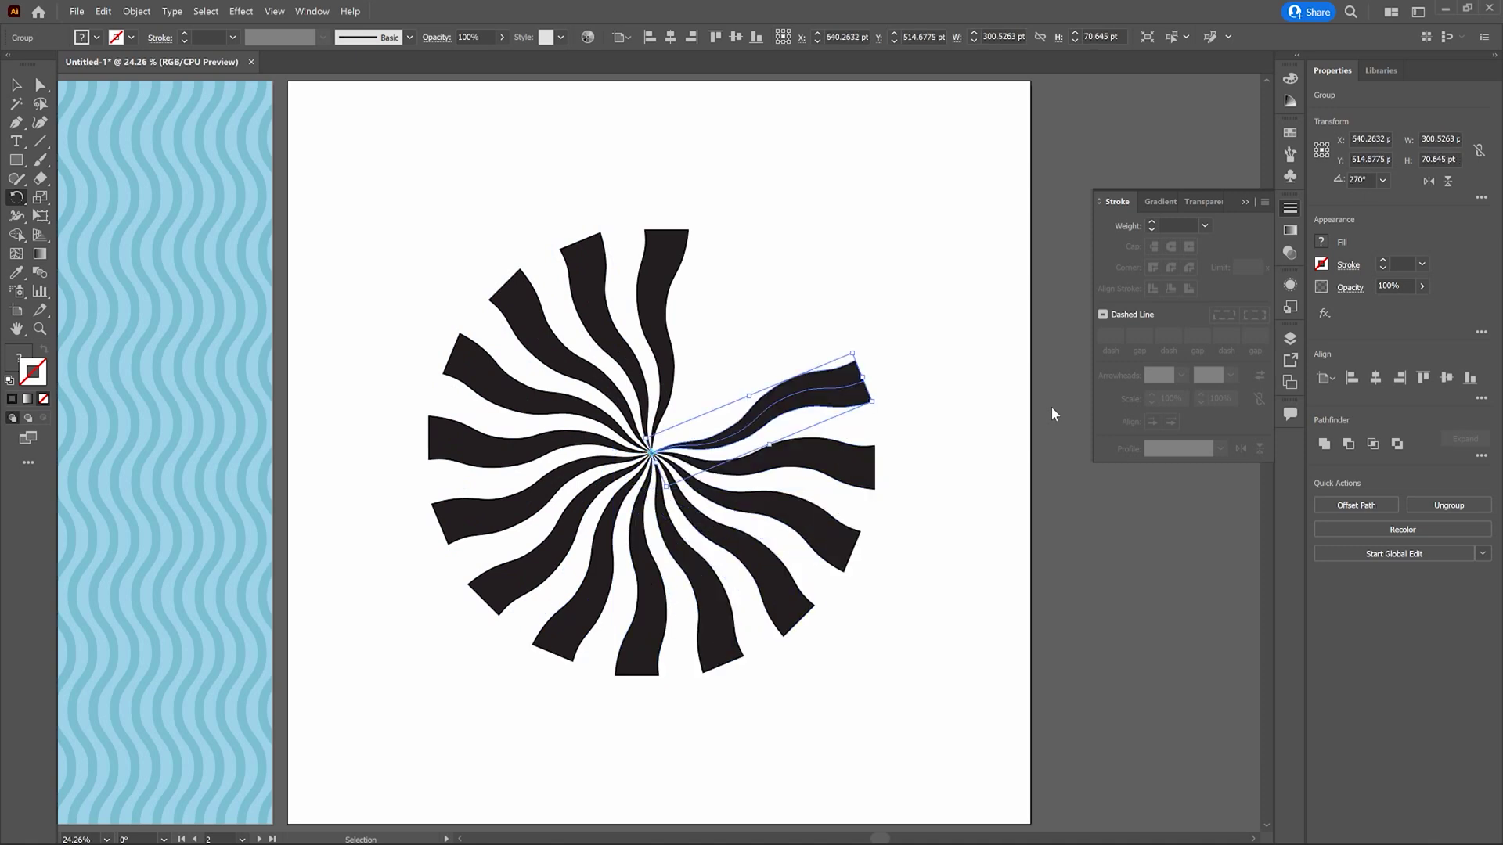
pyautogui.hotkey('ctrl', 'd')
pyautogui.hotkey('ctrl', 'd')
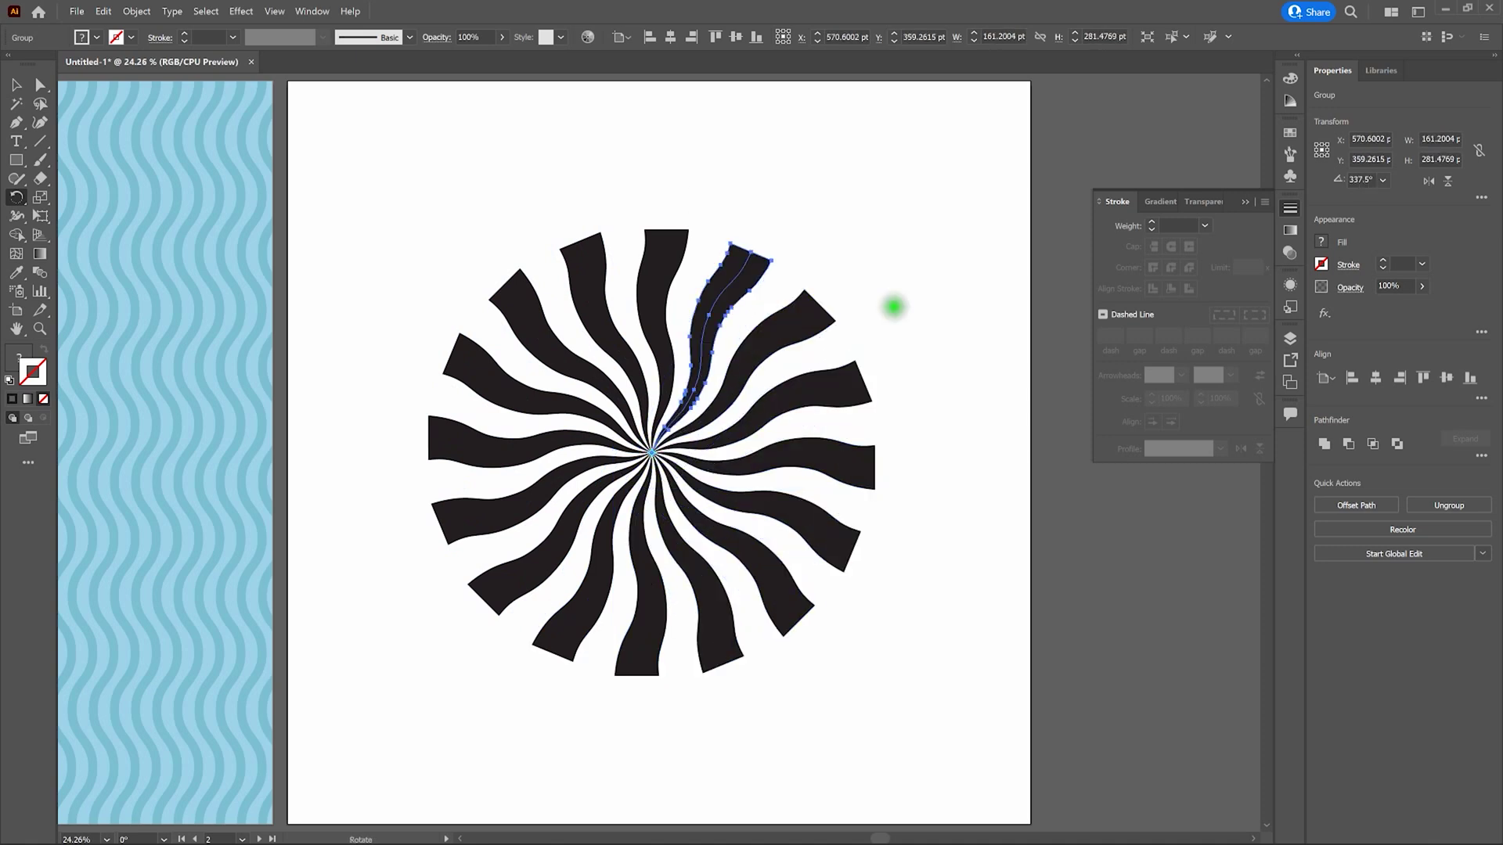
# Select all the wavy rays on artboard 2 and unite them into one shape with Pathfinder.
pyautogui.click(17, 83)
pyautogui.click(415, 143)
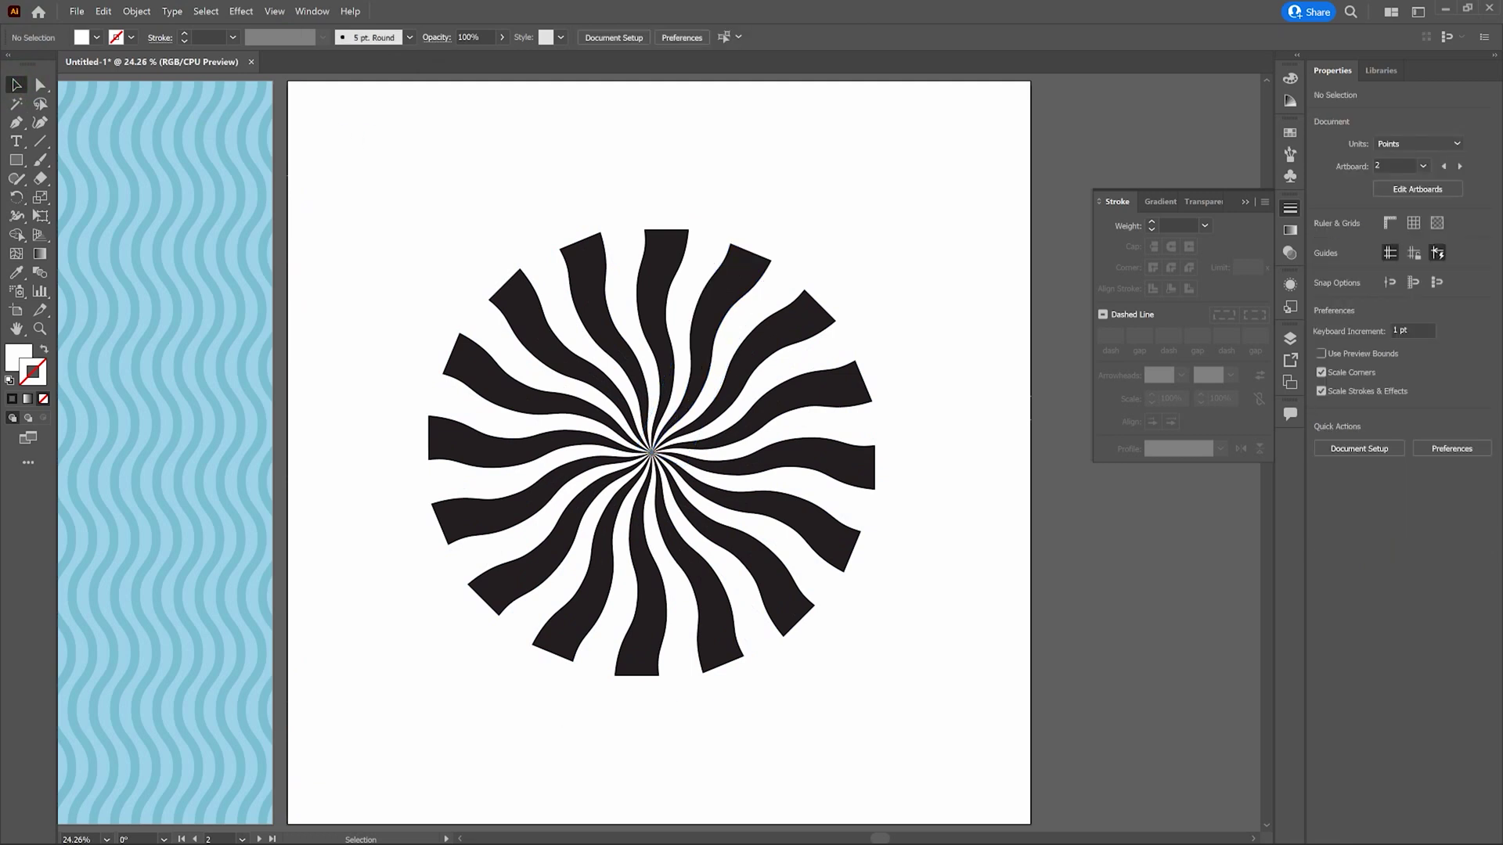
pyautogui.click(423, 149)
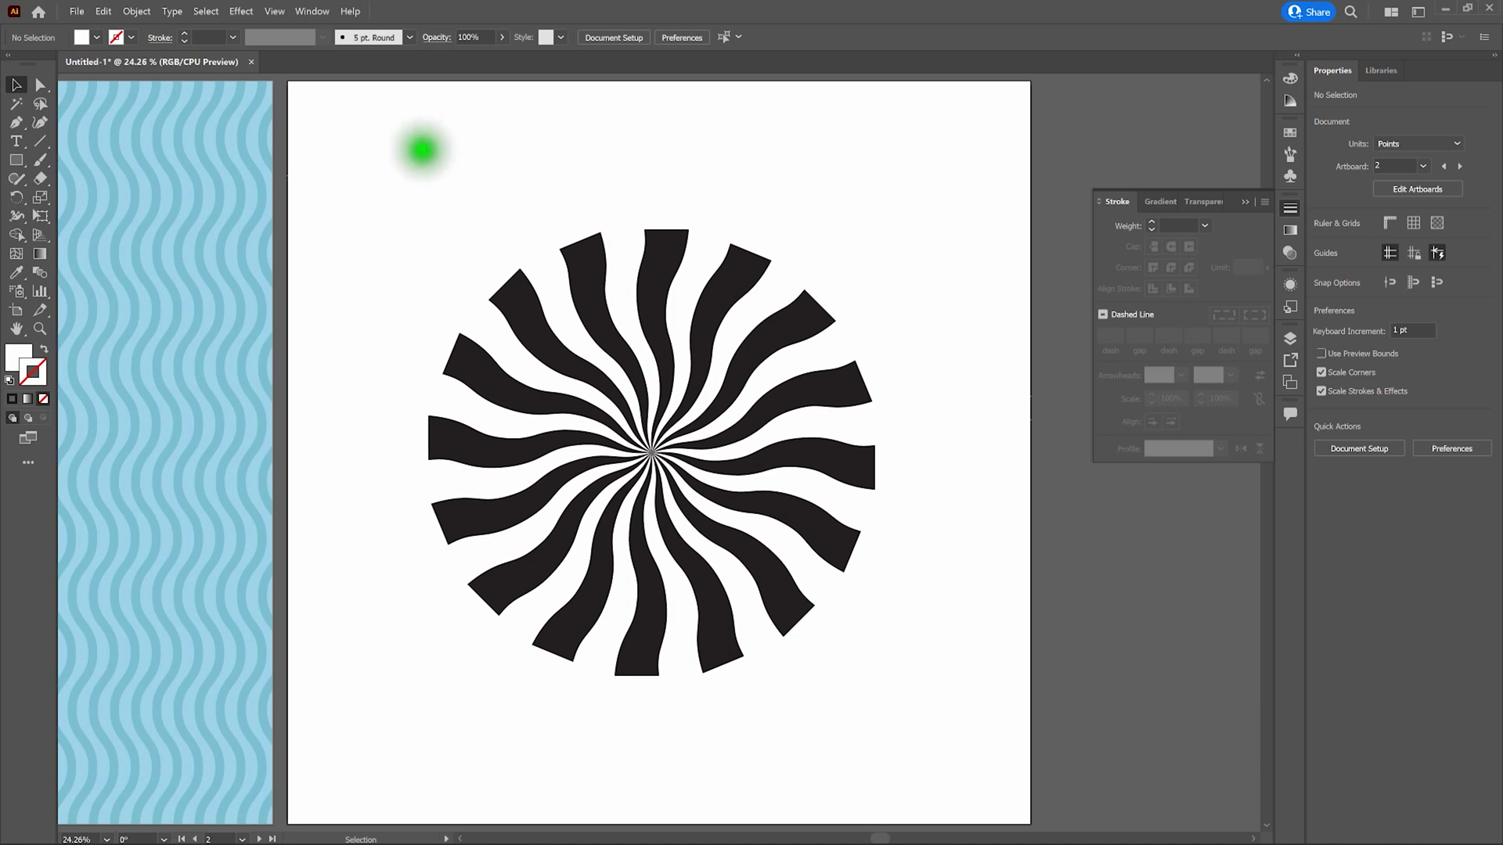
pyautogui.moveTo(423, 149); pyautogui.dragTo(758, 594)
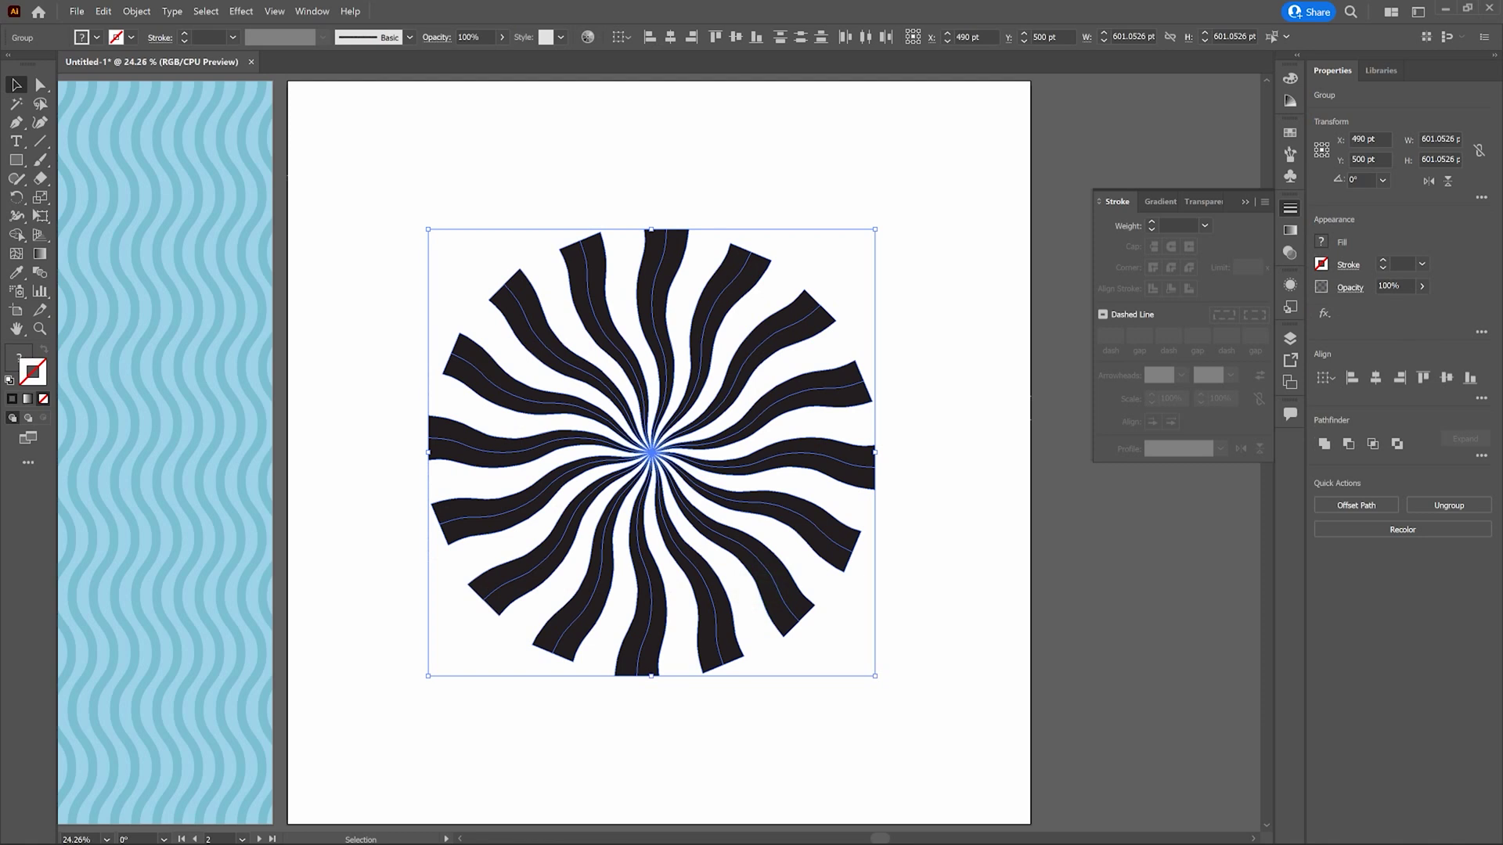
pyautogui.click(310, 12)
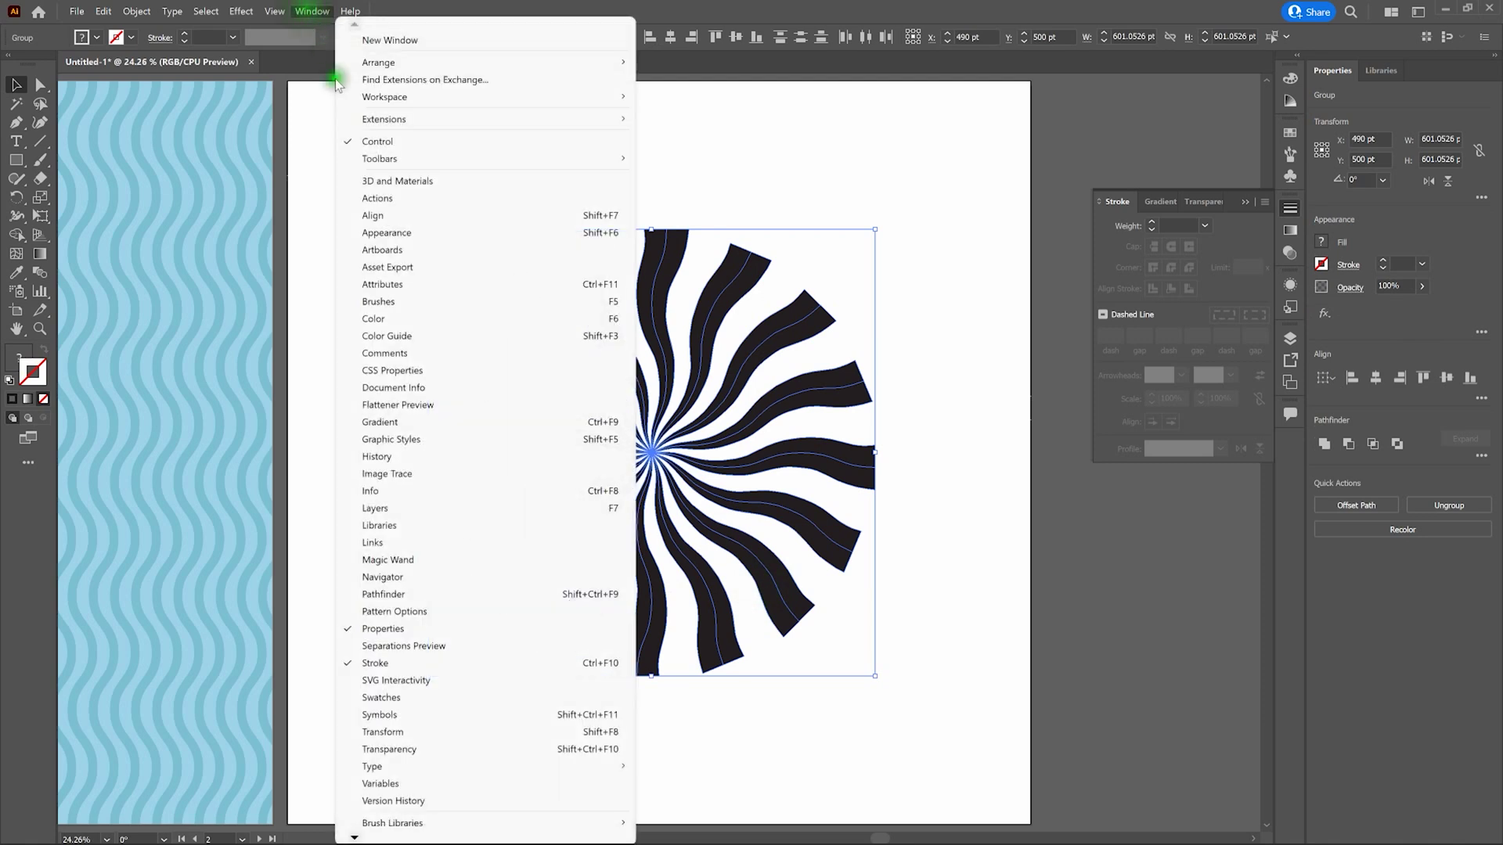
pyautogui.click(482, 595)
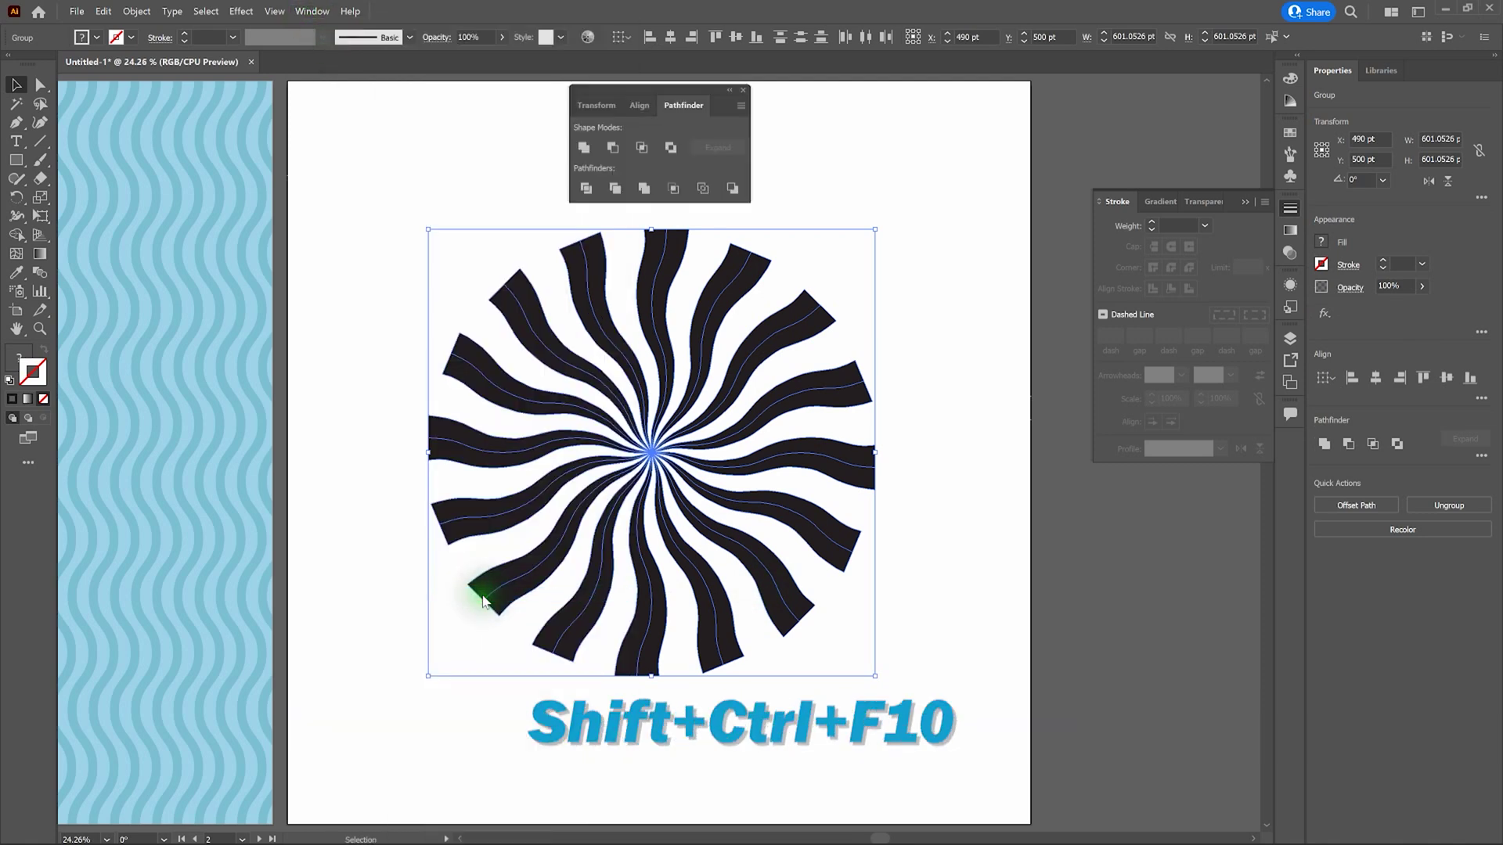
pyautogui.click(584, 148)
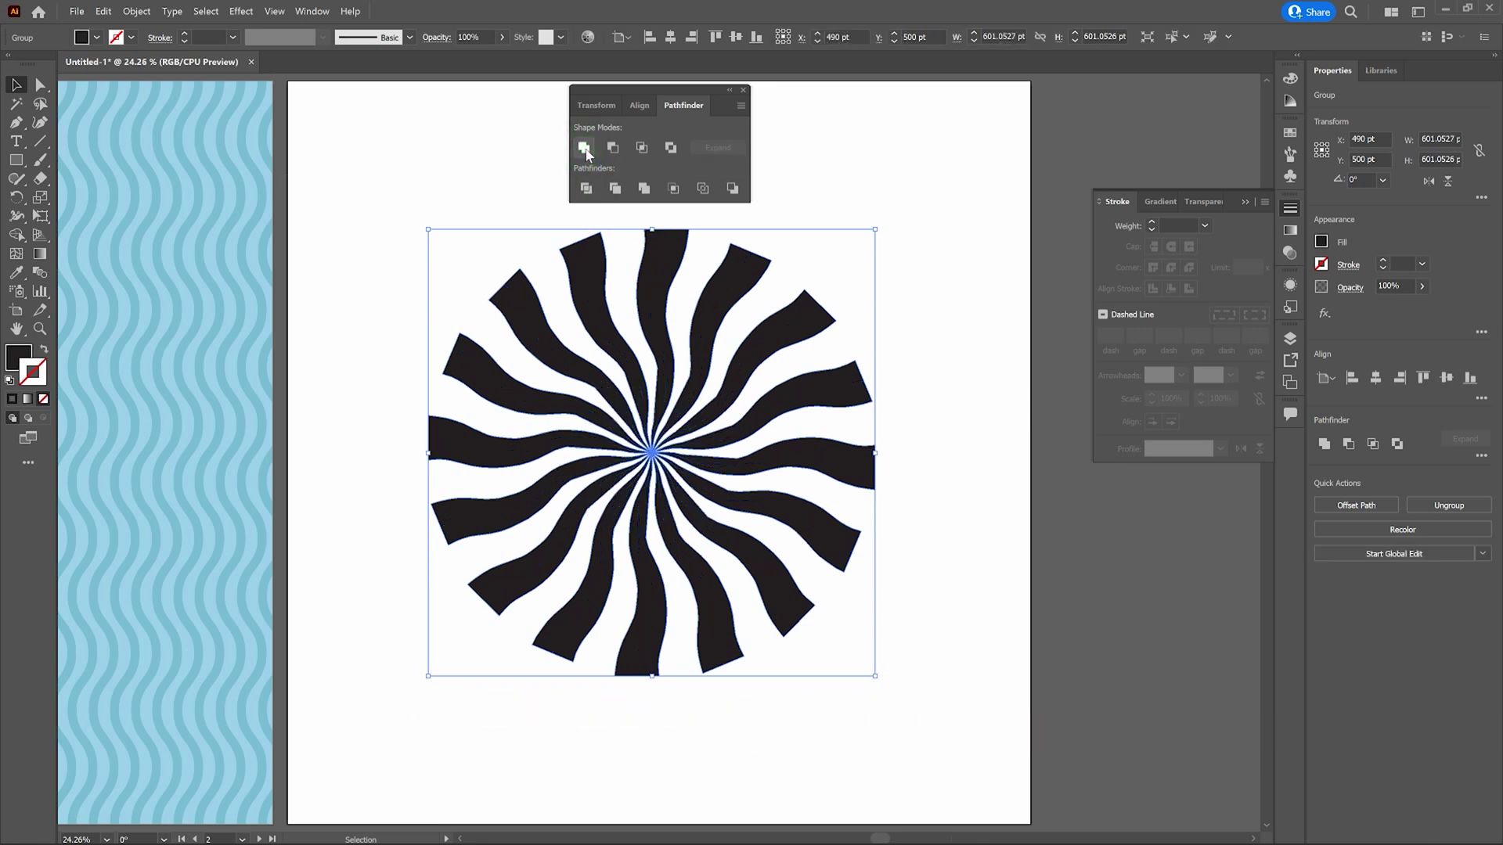
pyautogui.click(743, 91)
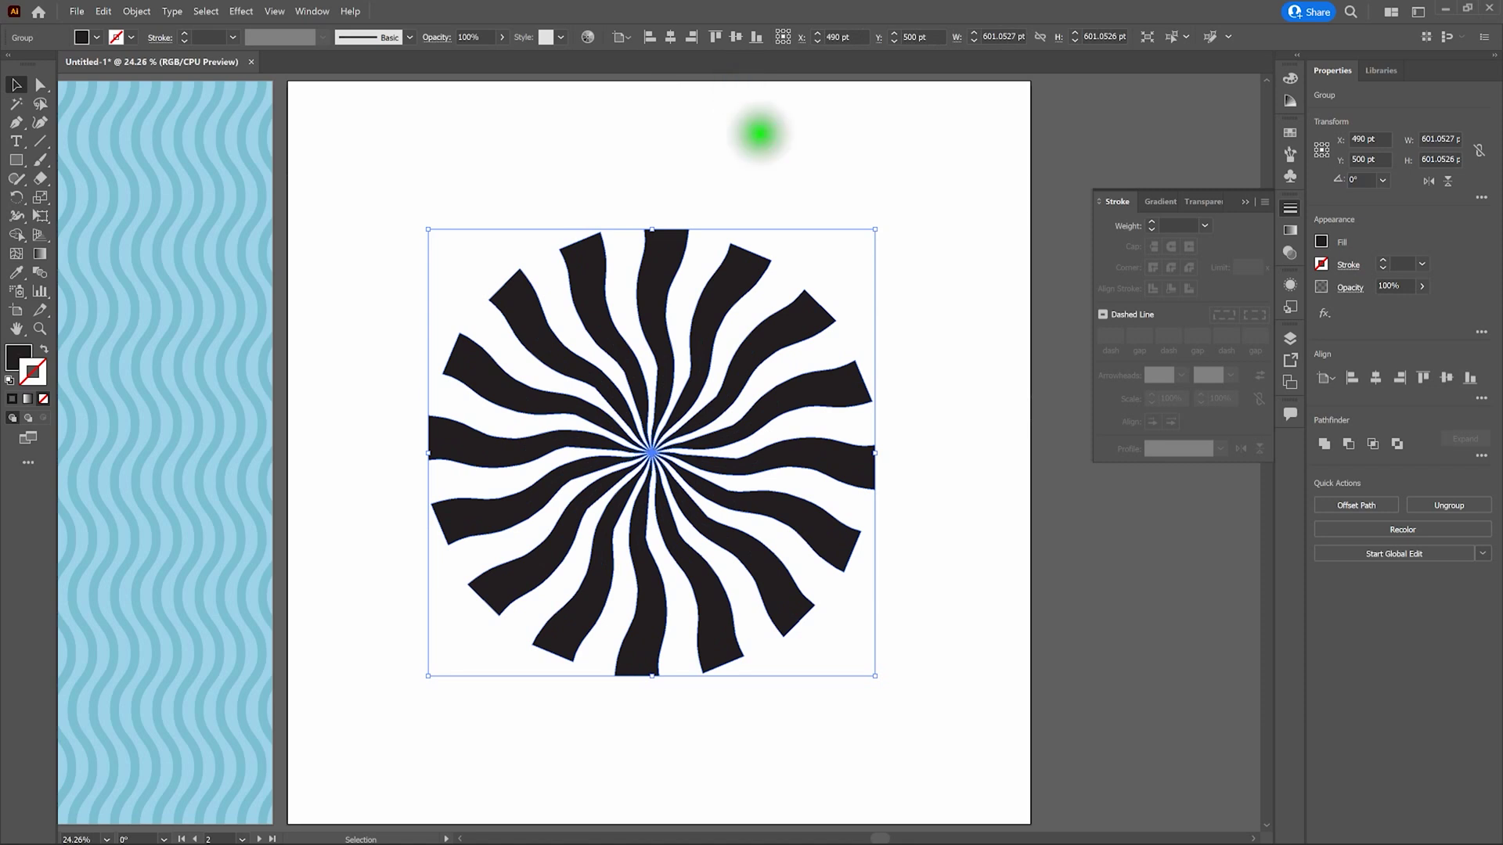
pyautogui.click(759, 134)
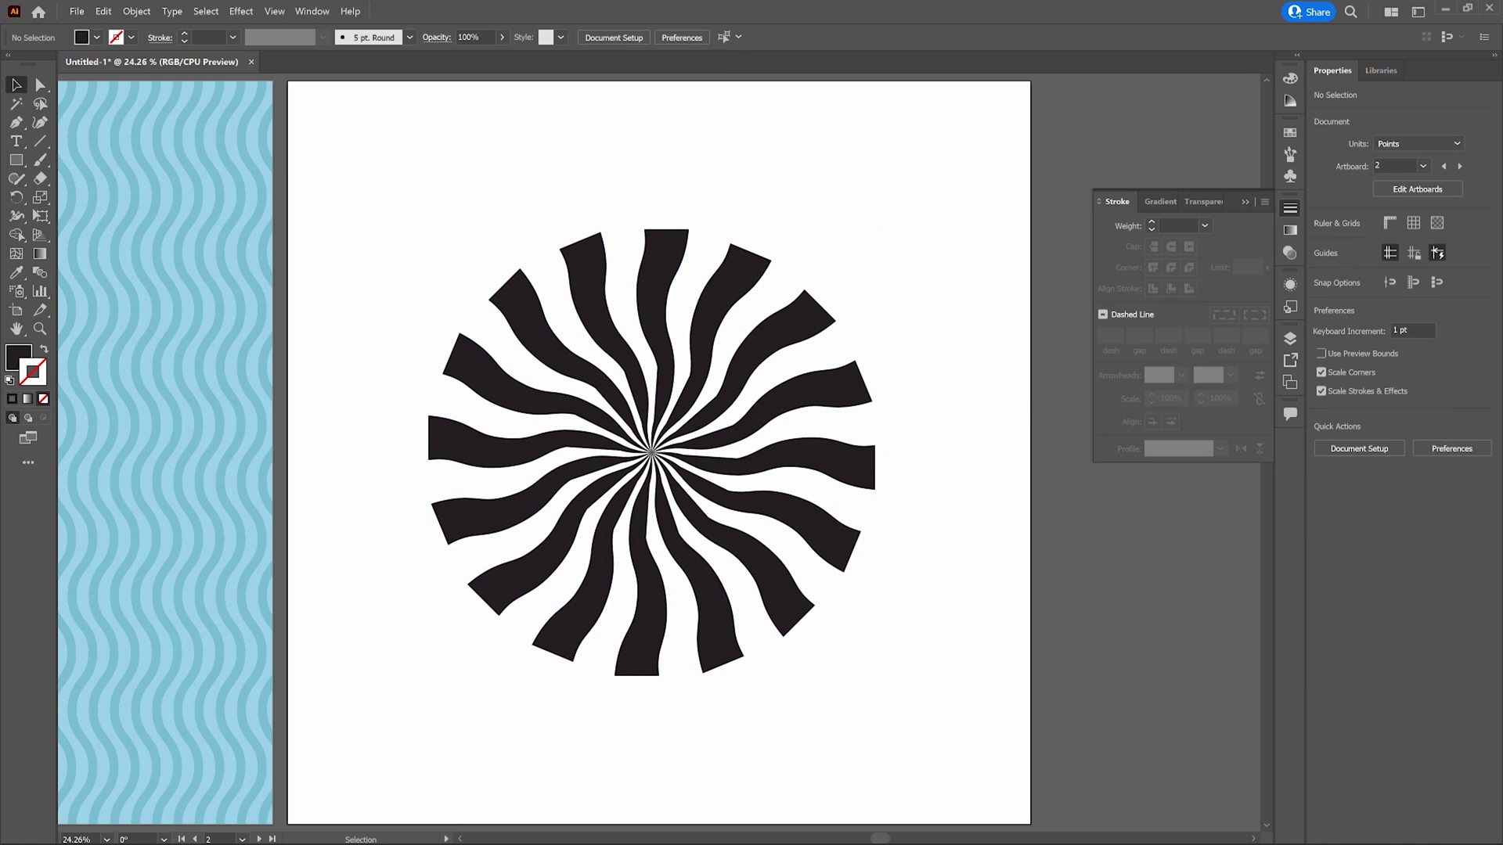
# Change the united wavy sun's fill to the dark golden color A07304.
pyautogui.click(727, 173)
pyautogui.click(668, 238)
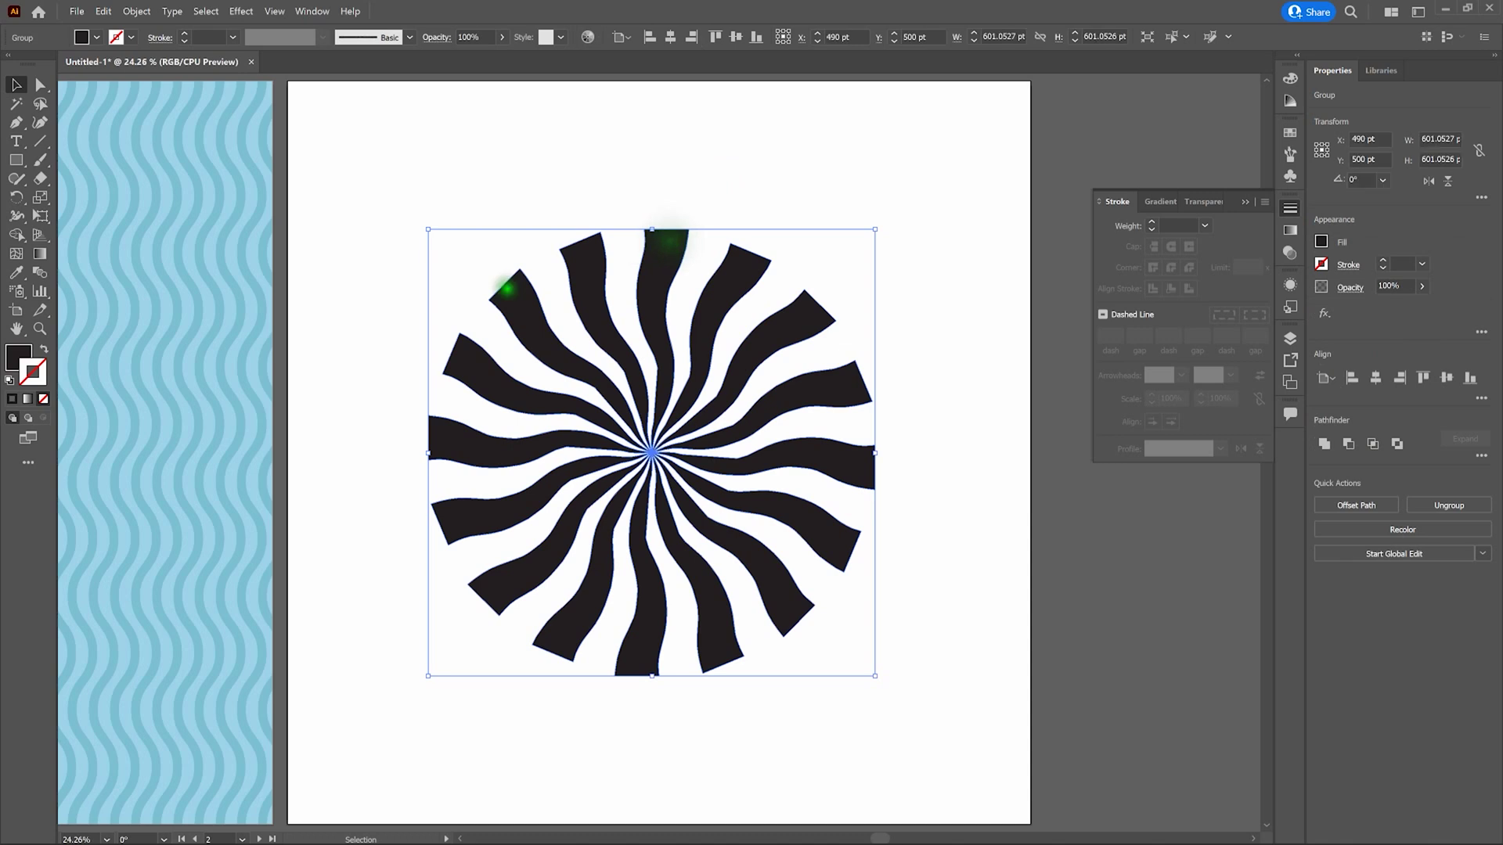
pyautogui.doubleClick(18, 357)
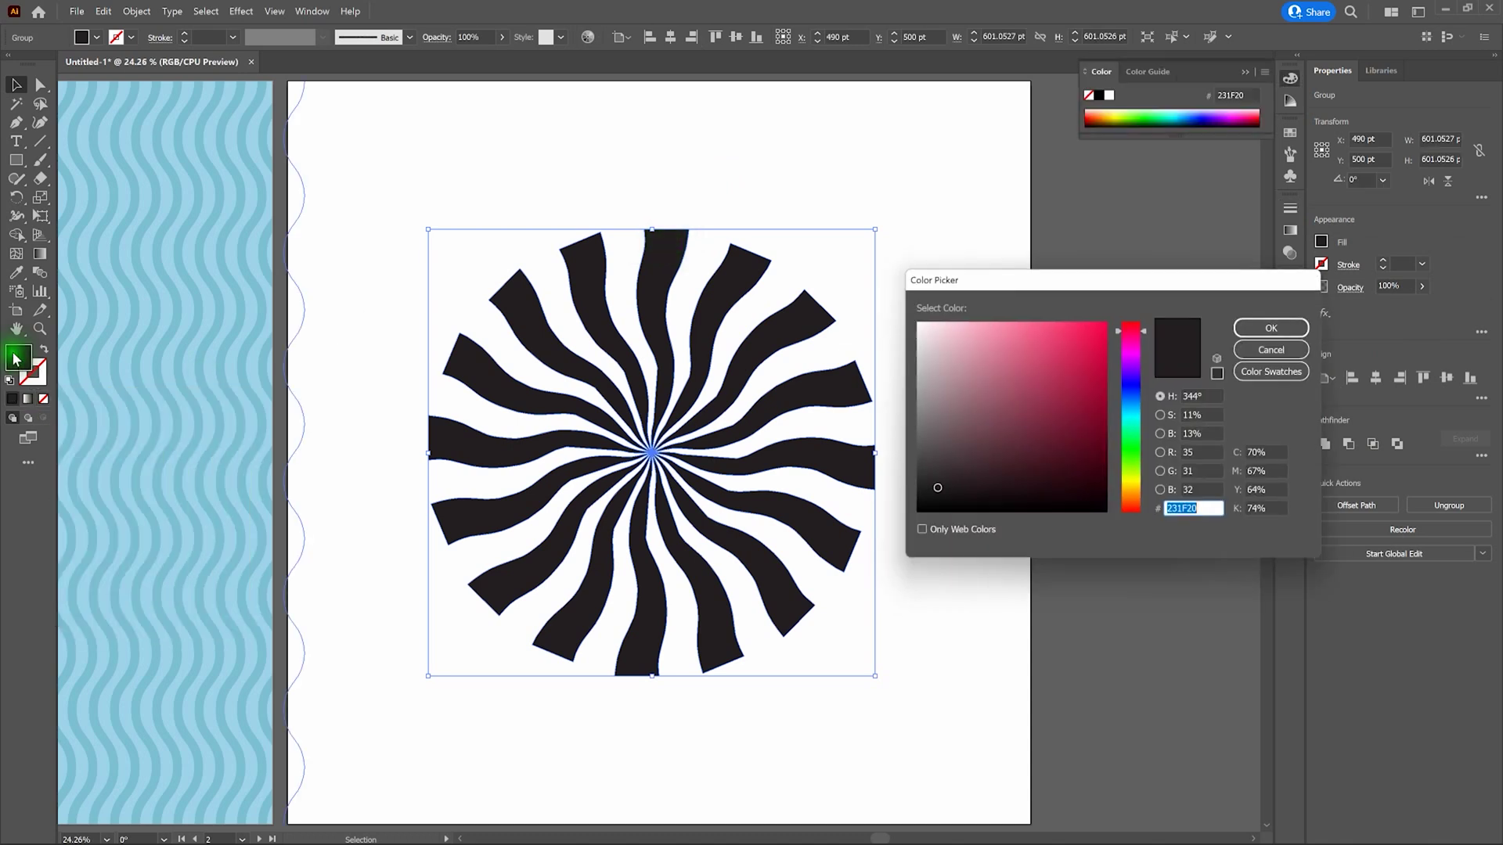
pyautogui.click(1138, 495)
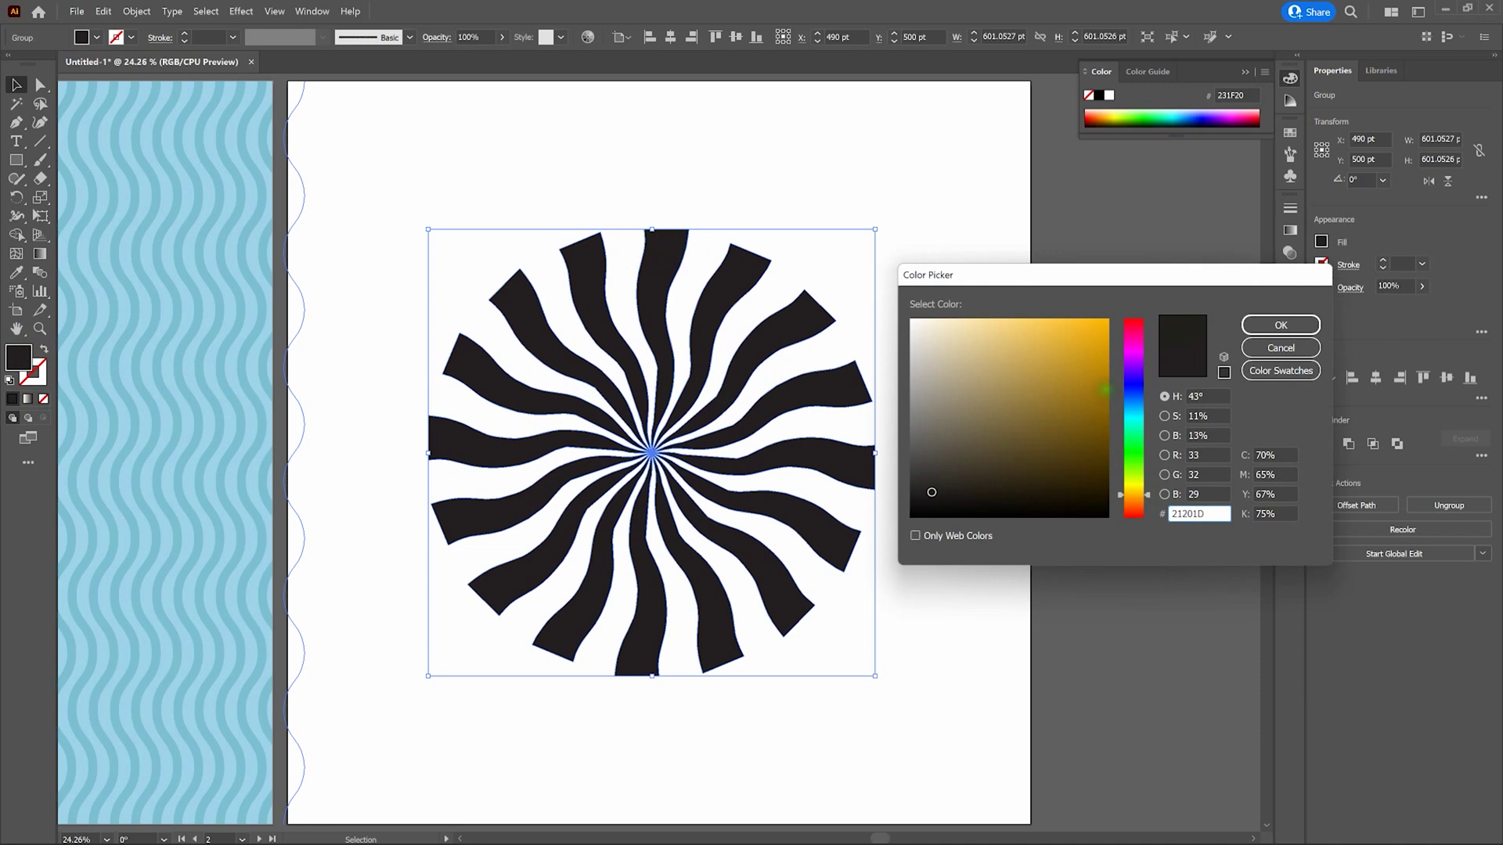
pyautogui.click(1105, 393)
pyautogui.click(1281, 326)
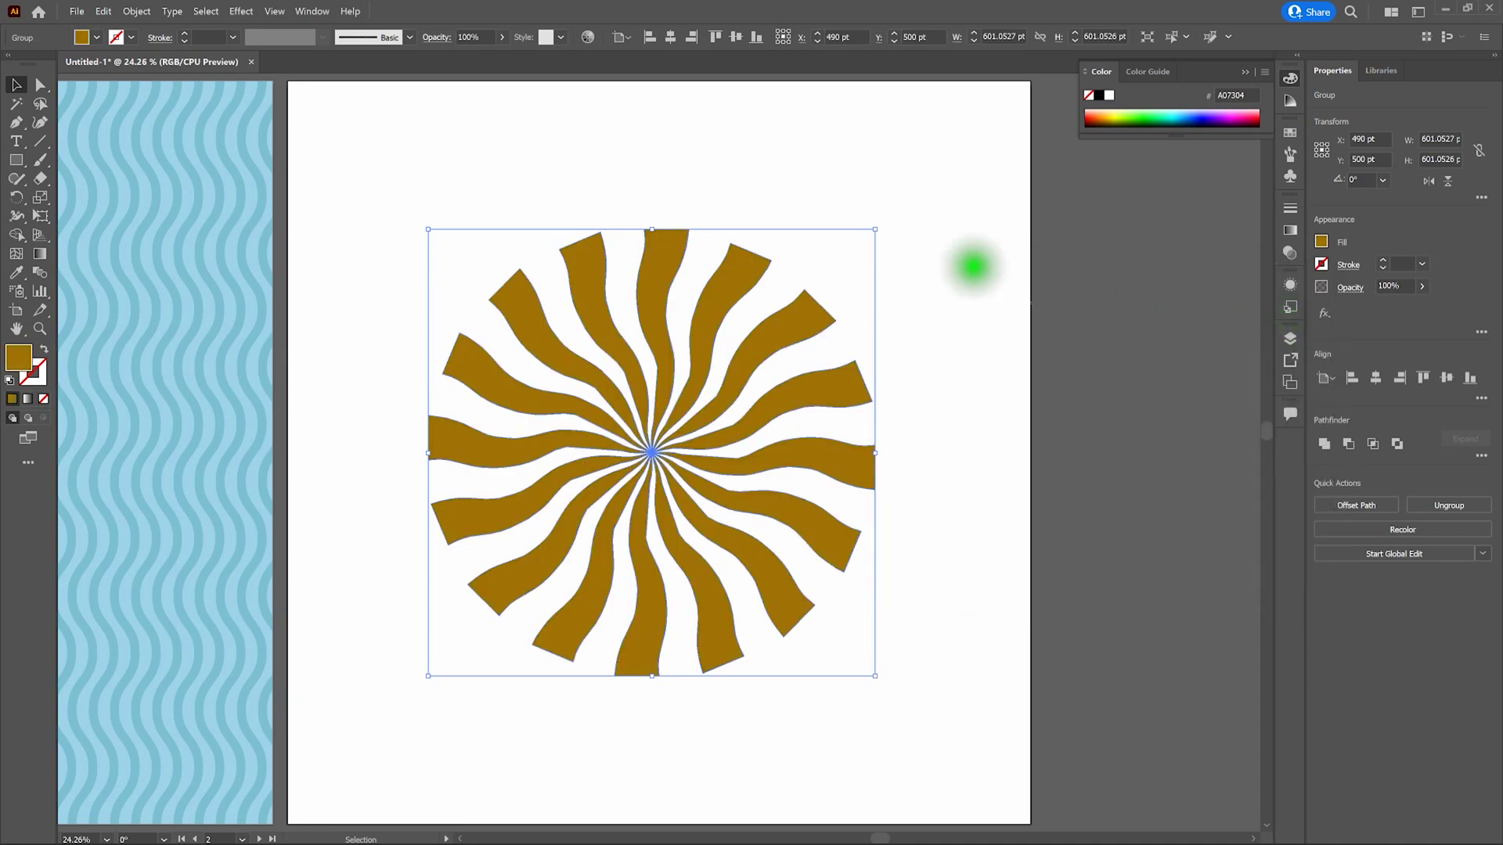
pyautogui.click(973, 267)
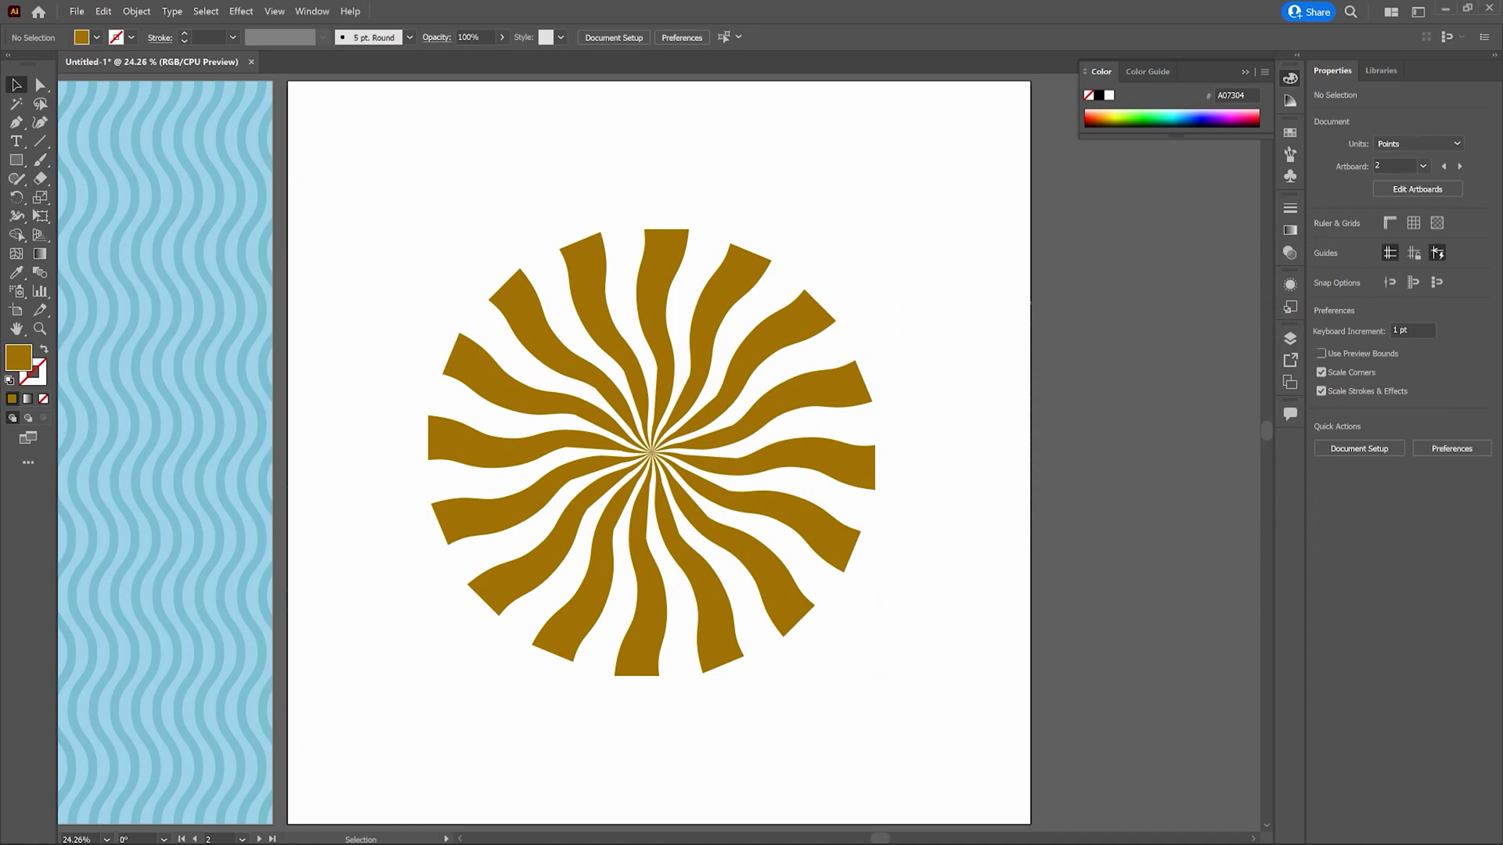
pyautogui.click(1045, 257)
# Switch to artboard 3 and draw a 200 pt by 200 pt circle with the Ellipse tool.
pyautogui.click(1423, 165)
pyautogui.click(1439, 223)
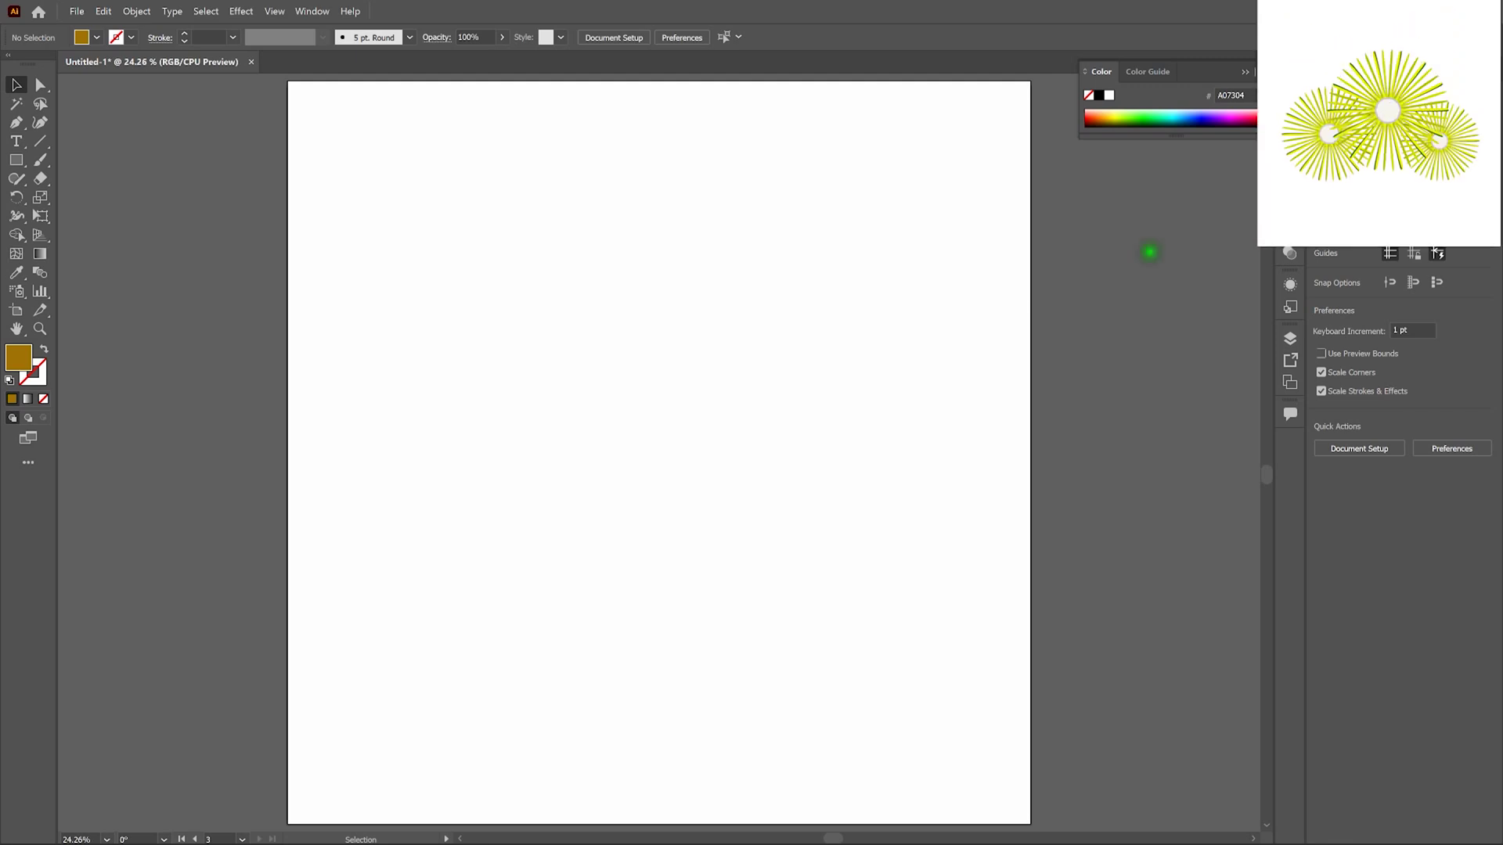
pyautogui.click(16, 162)
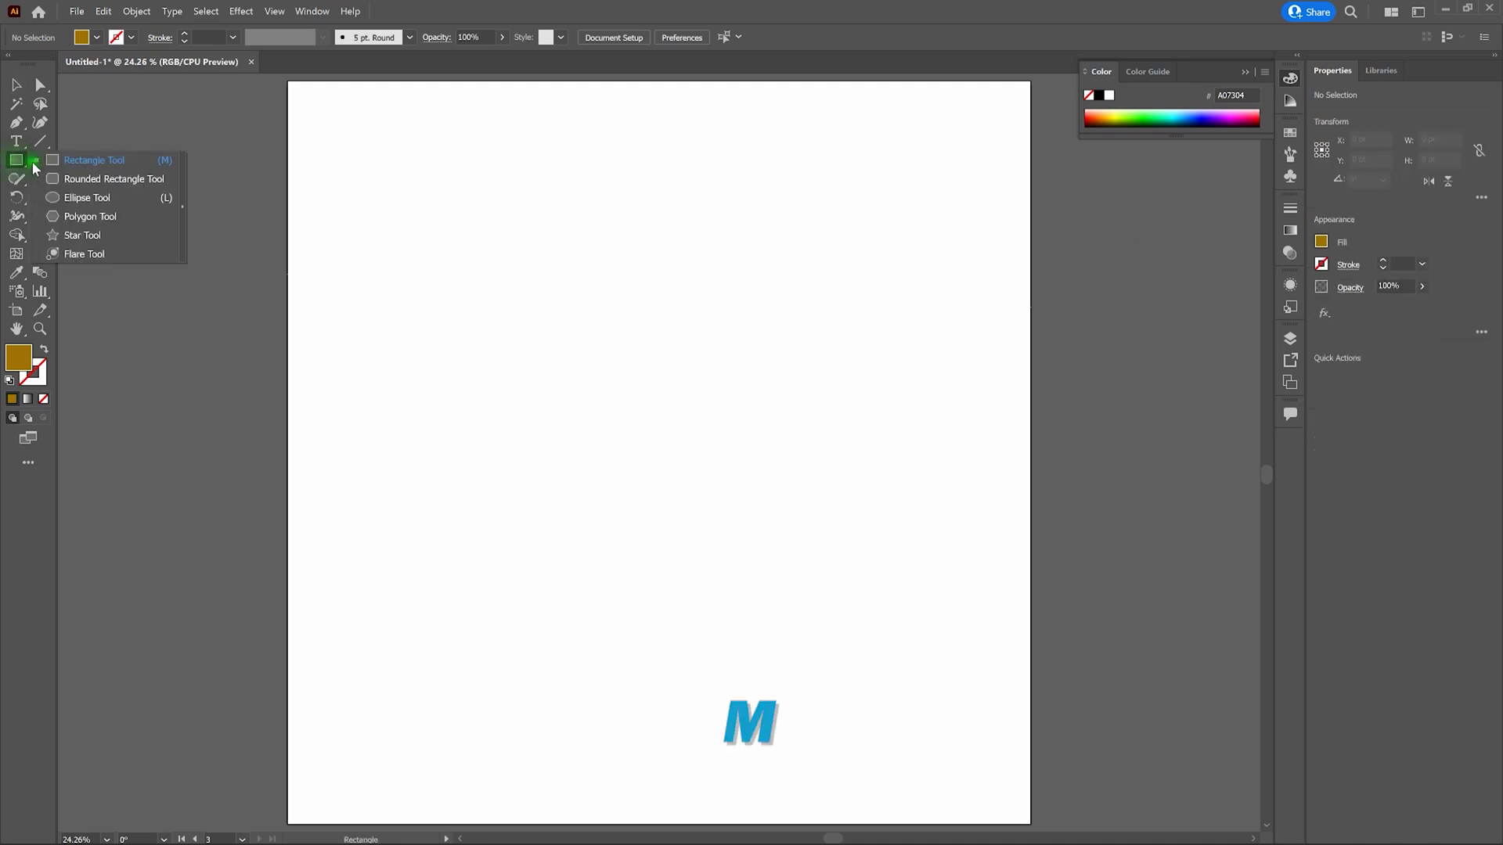
pyautogui.click(81, 198)
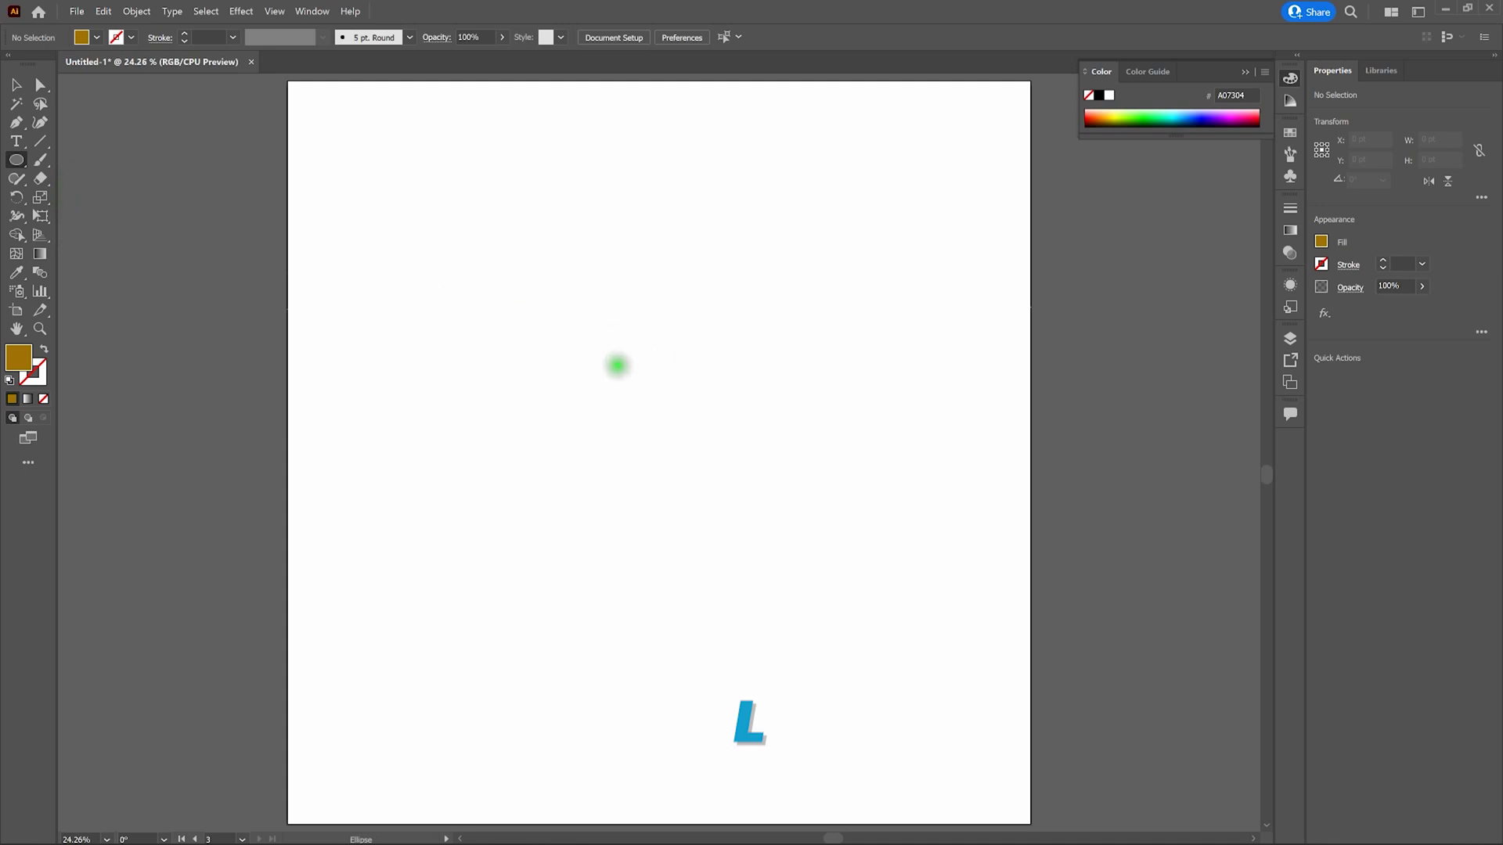
pyautogui.click(621, 368)
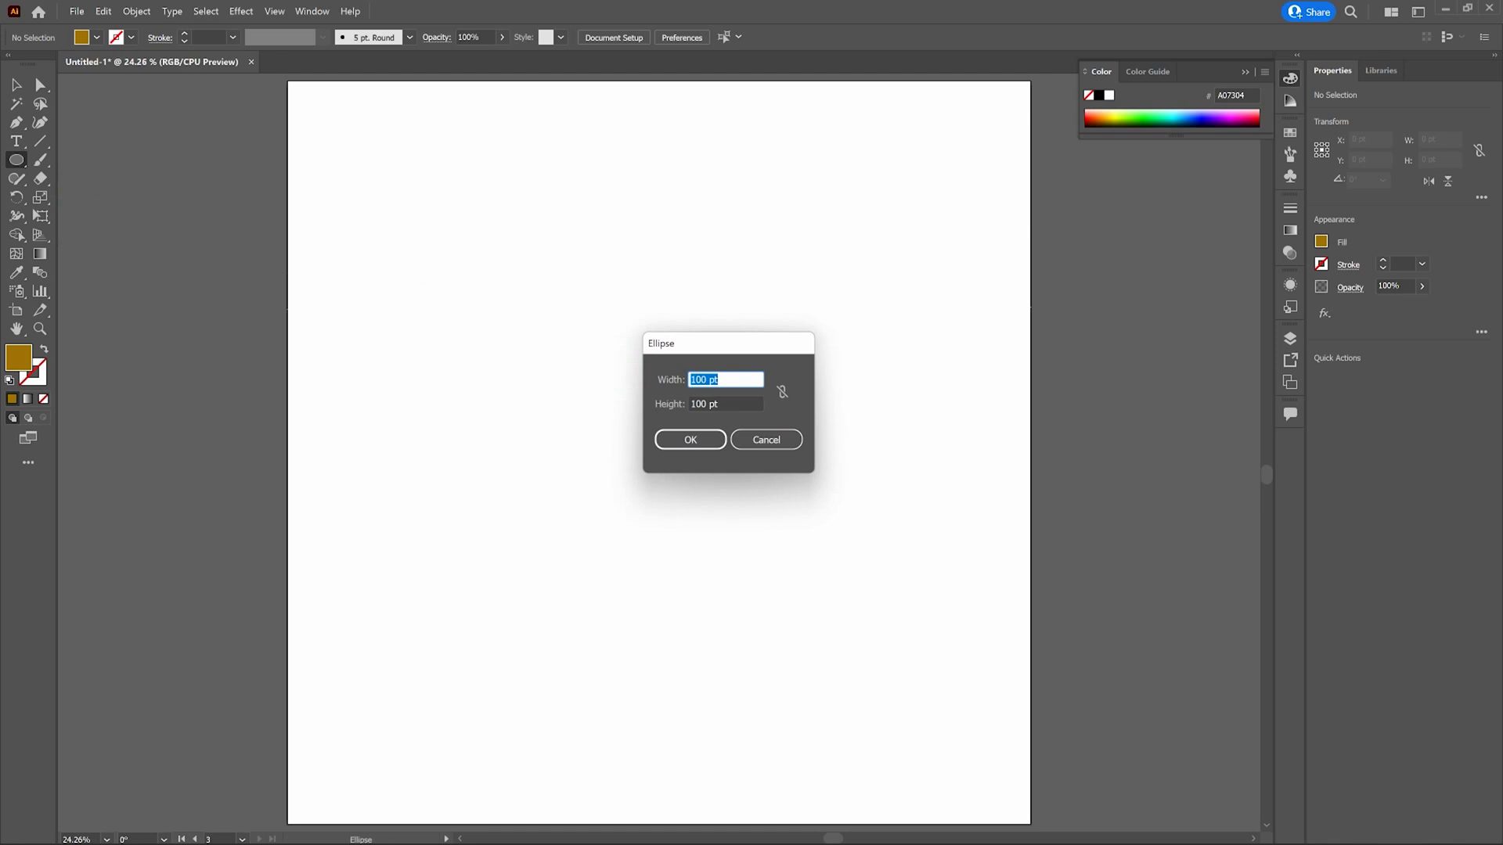
pyautogui.write('200')
pyautogui.press('Tab')
pyautogui.write('200')
pyautogui.press('Tab')
pyautogui.press('Return')
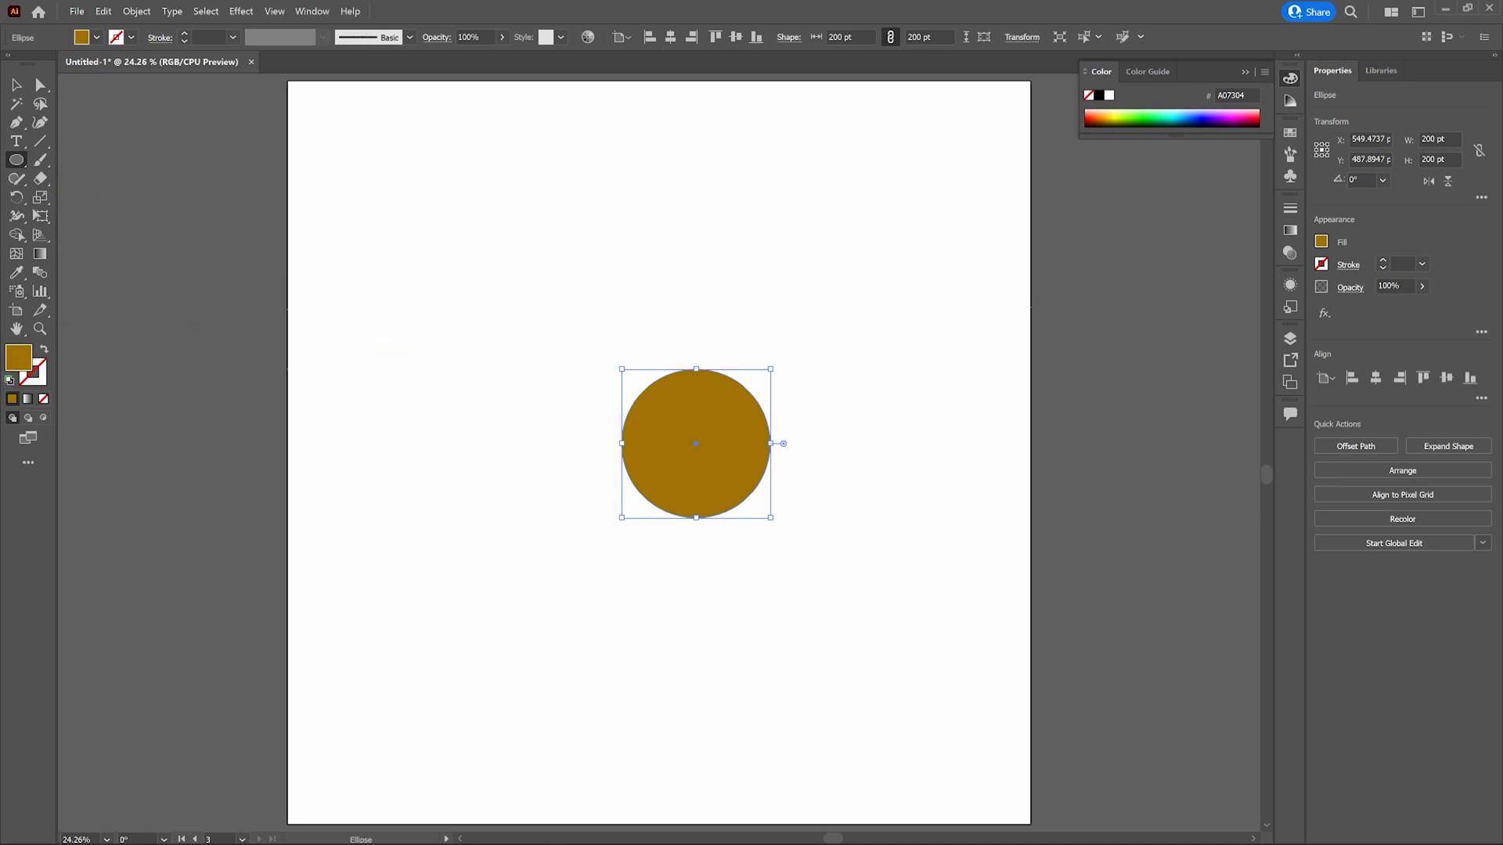
# Reset the circle to the default white fill and black stroke and center it horizontally and vertically on the artboard.
pyautogui.click(9, 380)
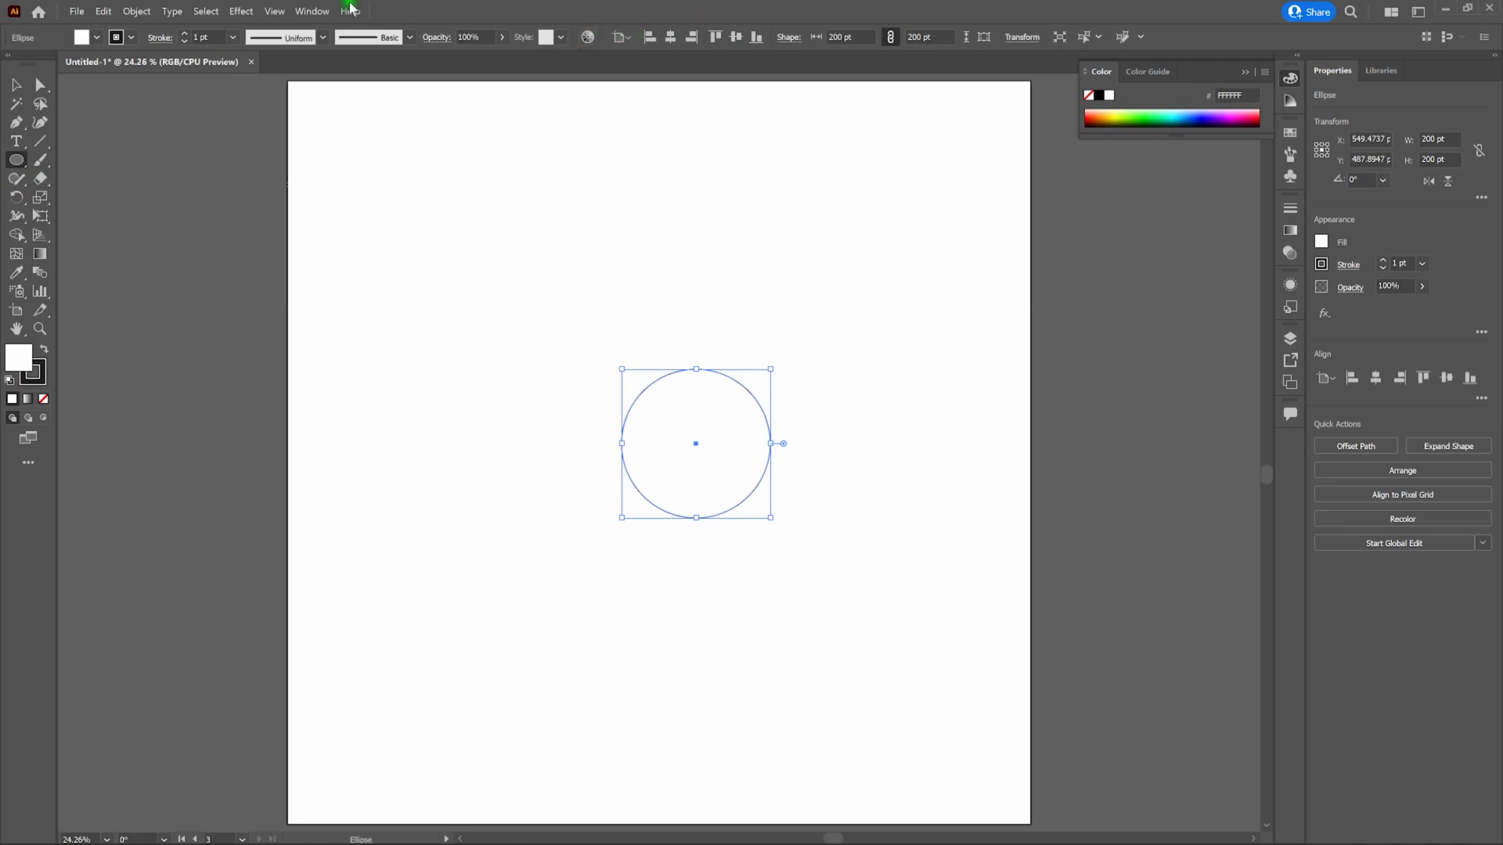
pyautogui.click(315, 10)
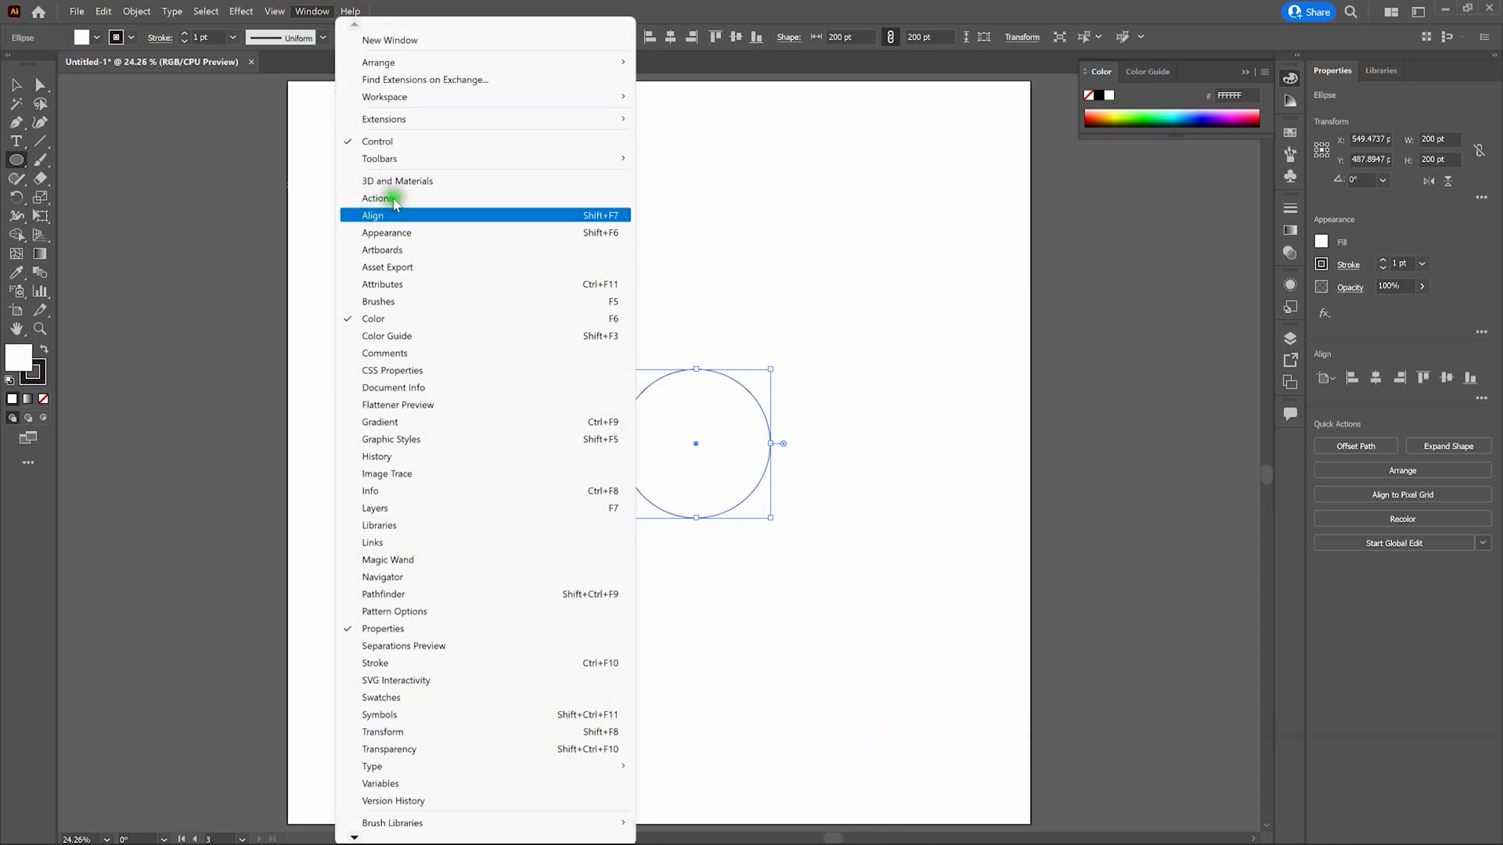
pyautogui.click(678, 25)
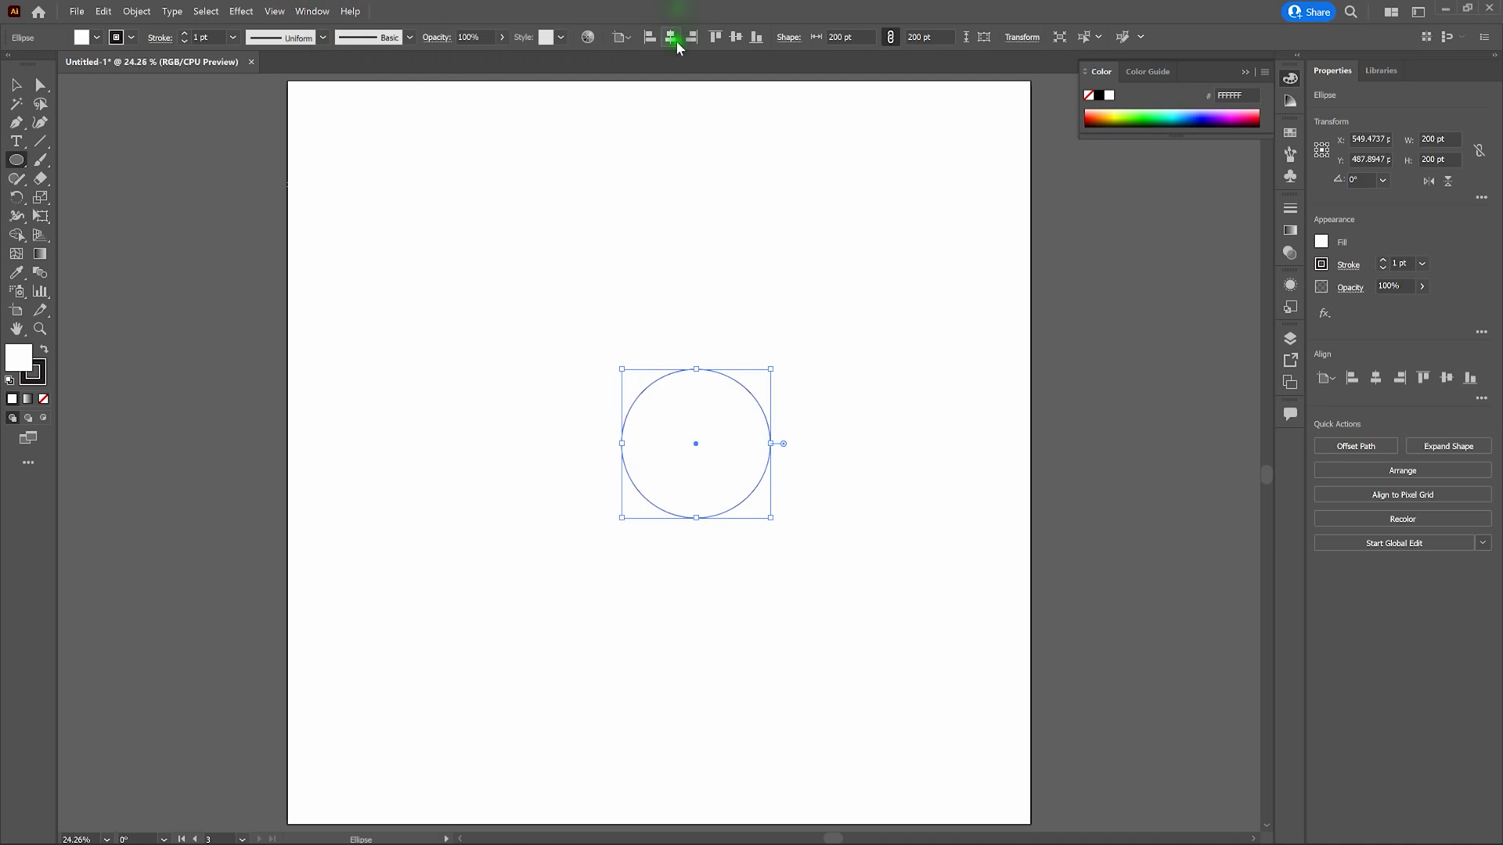
pyautogui.click(673, 41)
pyautogui.click(736, 39)
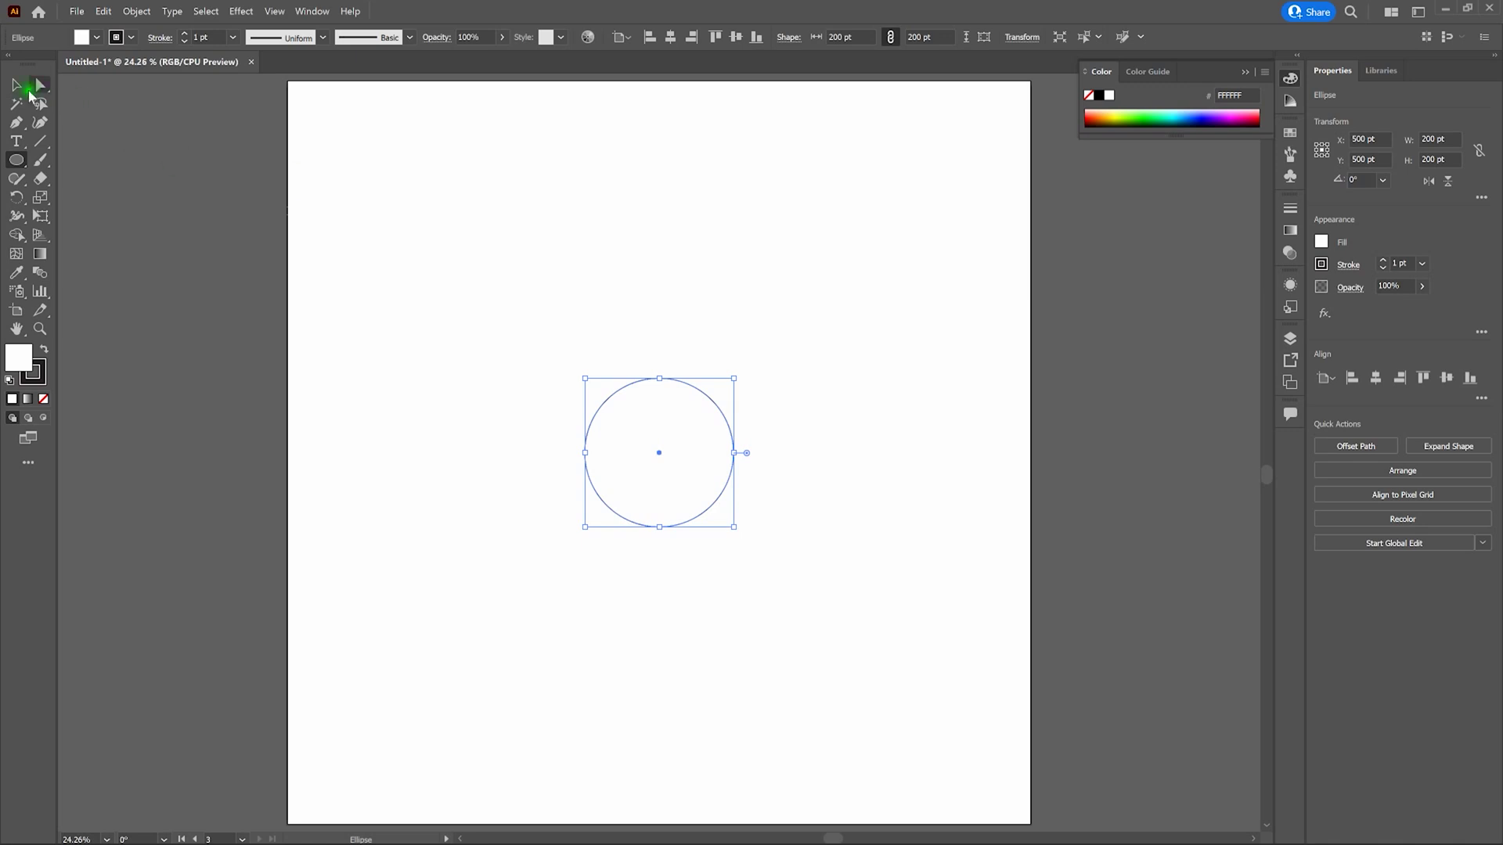
pyautogui.press('v')
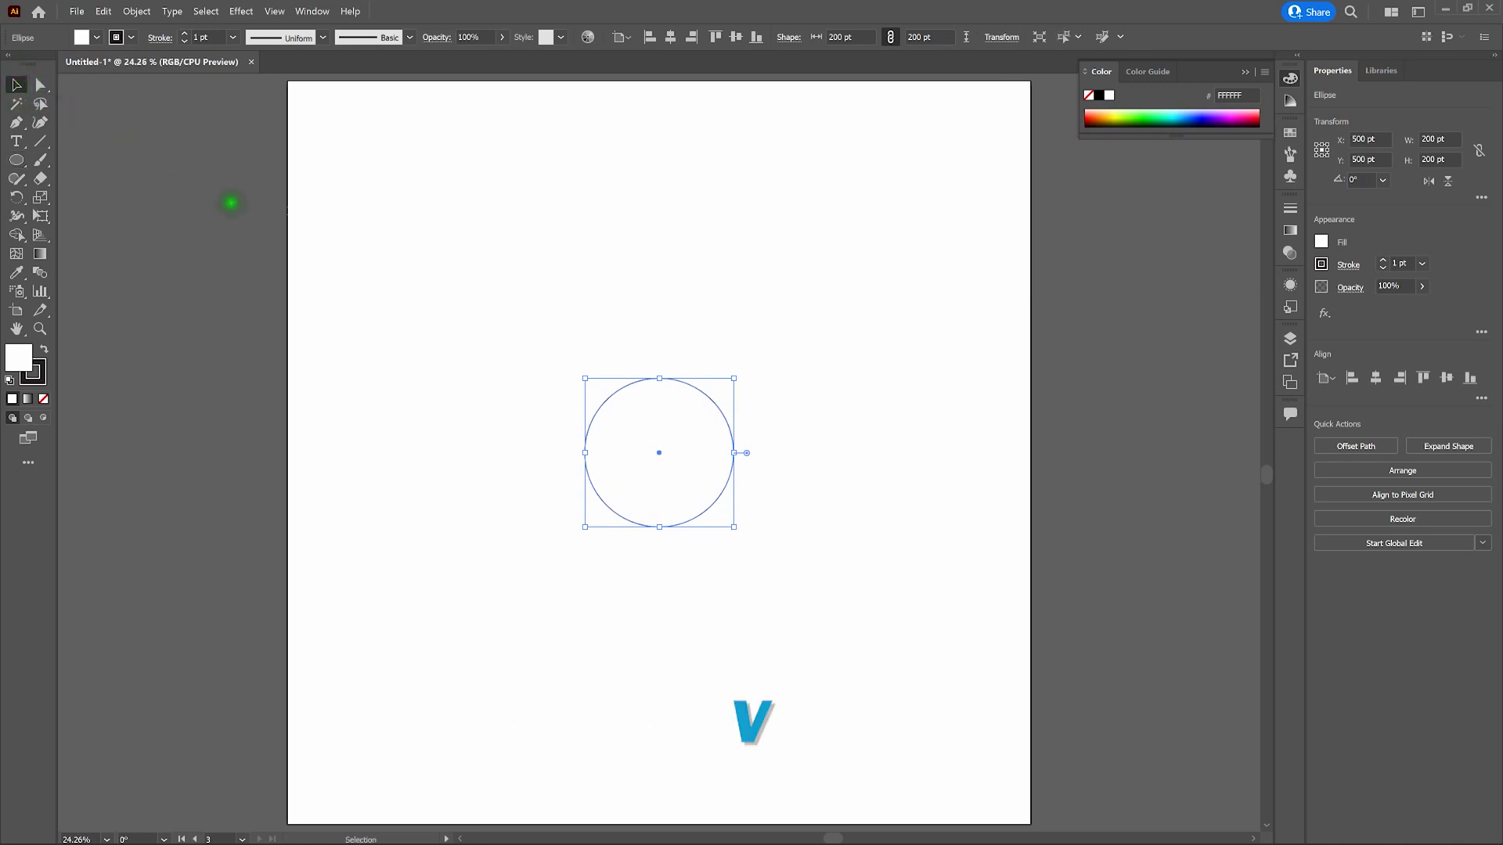
pyautogui.click(447, 284)
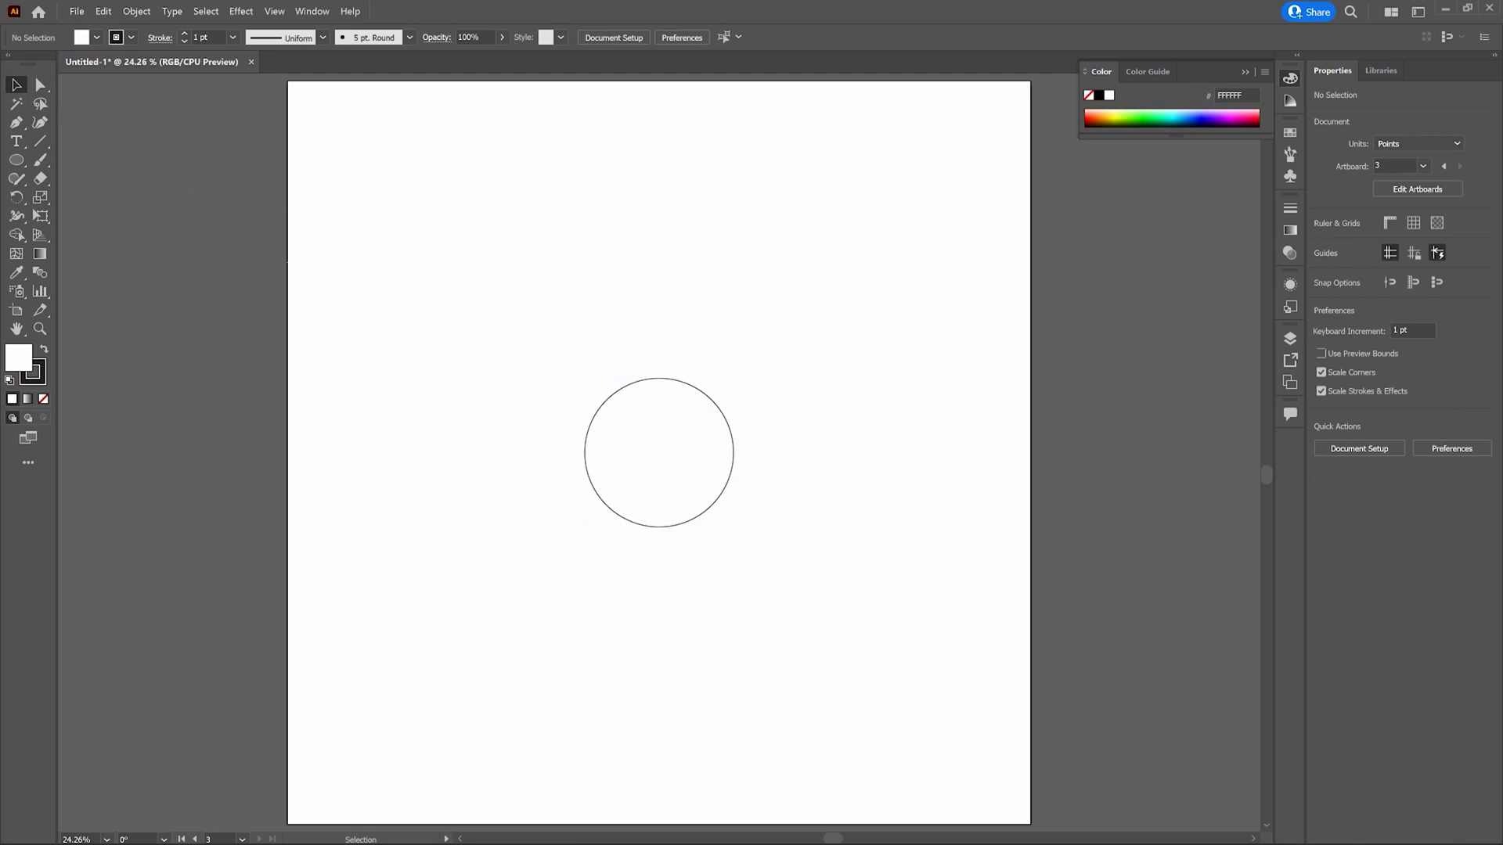
pyautogui.click(458, 289)
# Apply a Zig Zag effect to the circle with 80 pt absolute size, 6 ridges per segment and smooth points.
pyautogui.click(651, 436)
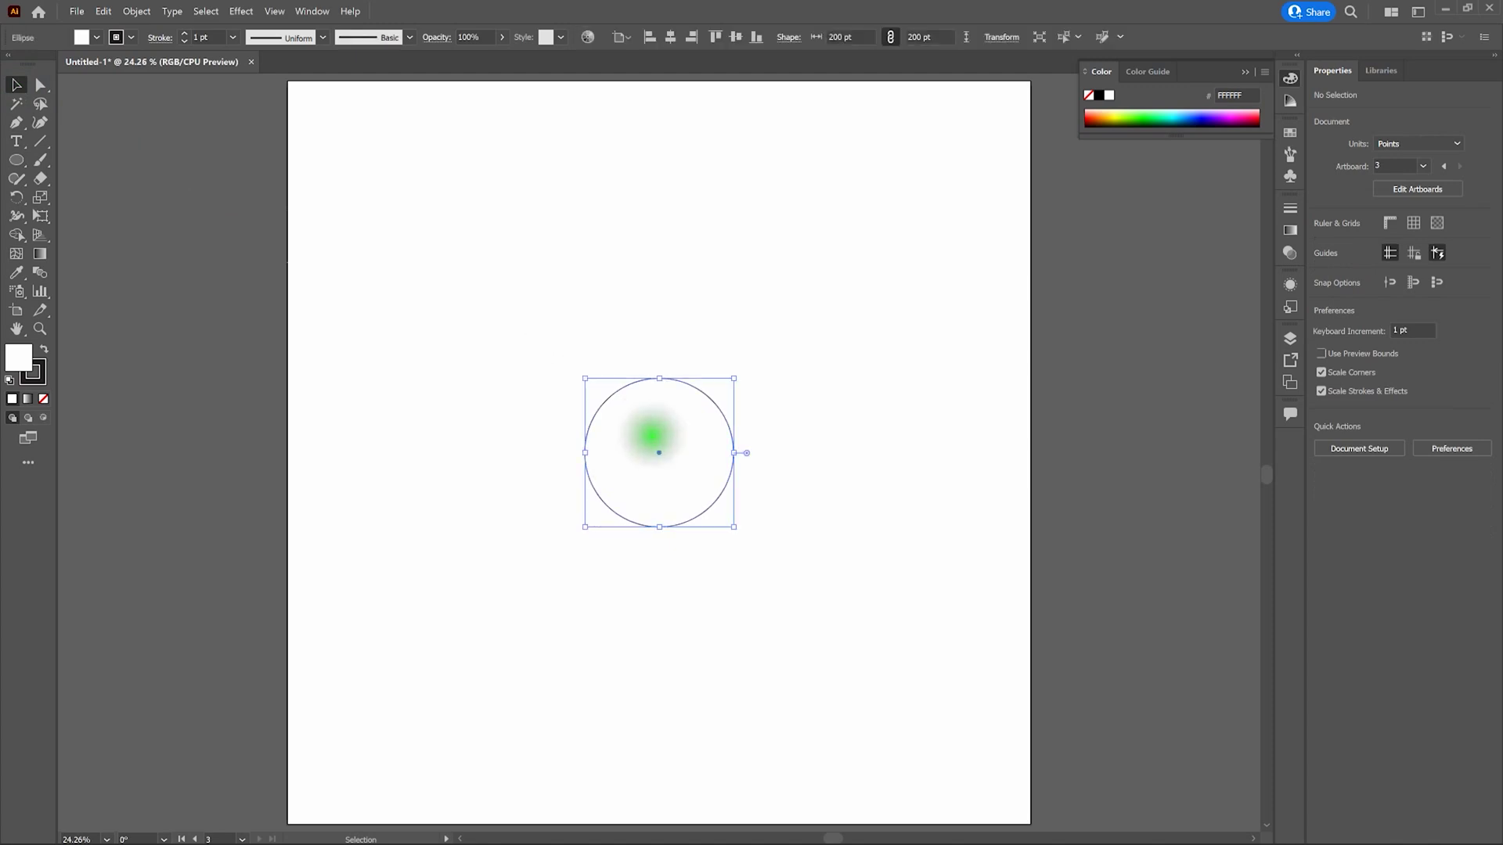
pyautogui.click(243, 11)
pyautogui.moveTo(306, 147)
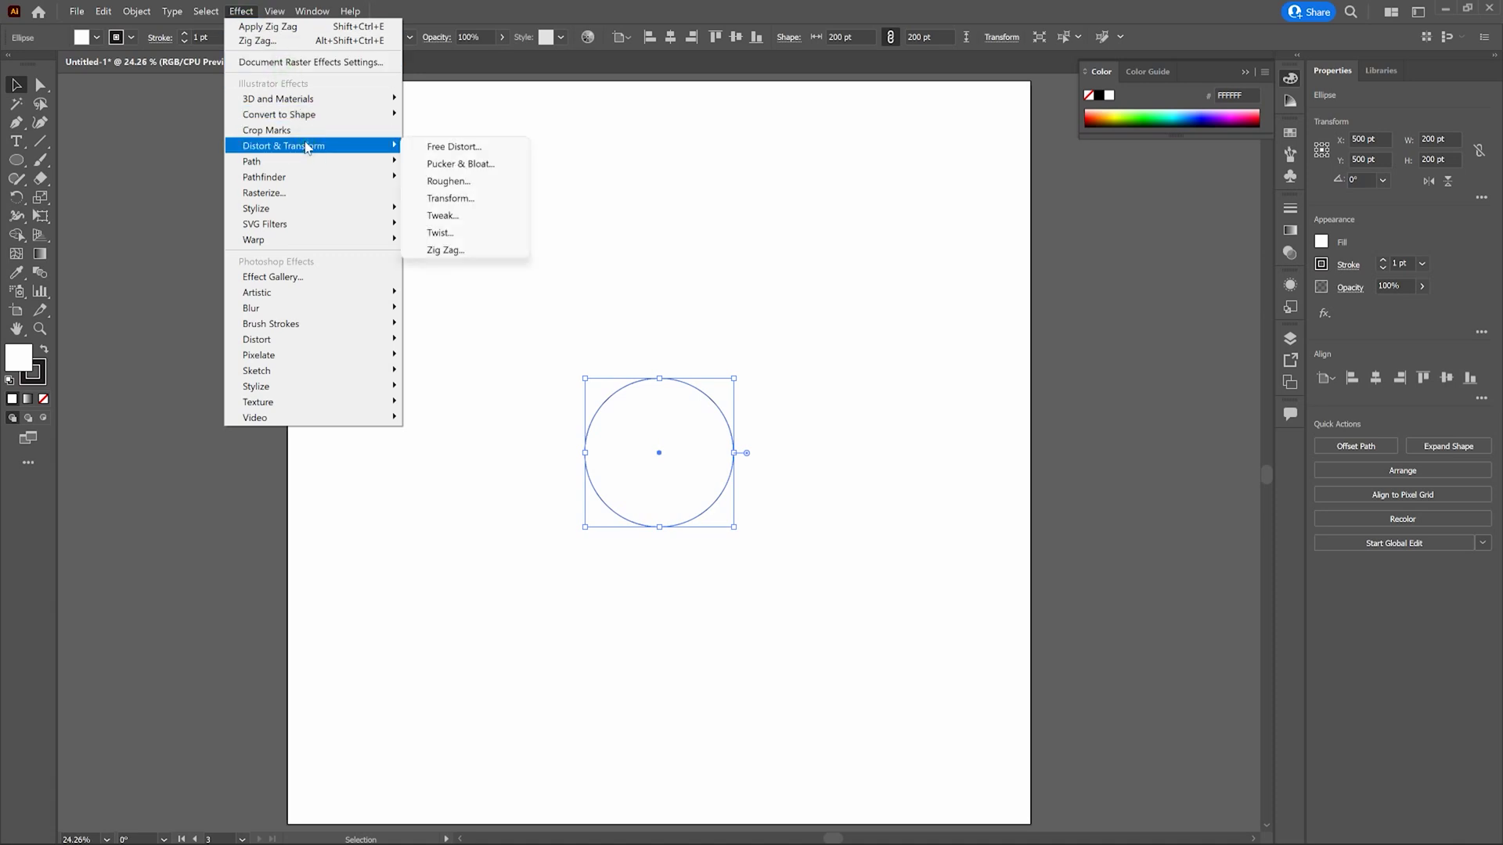
pyautogui.click(458, 250)
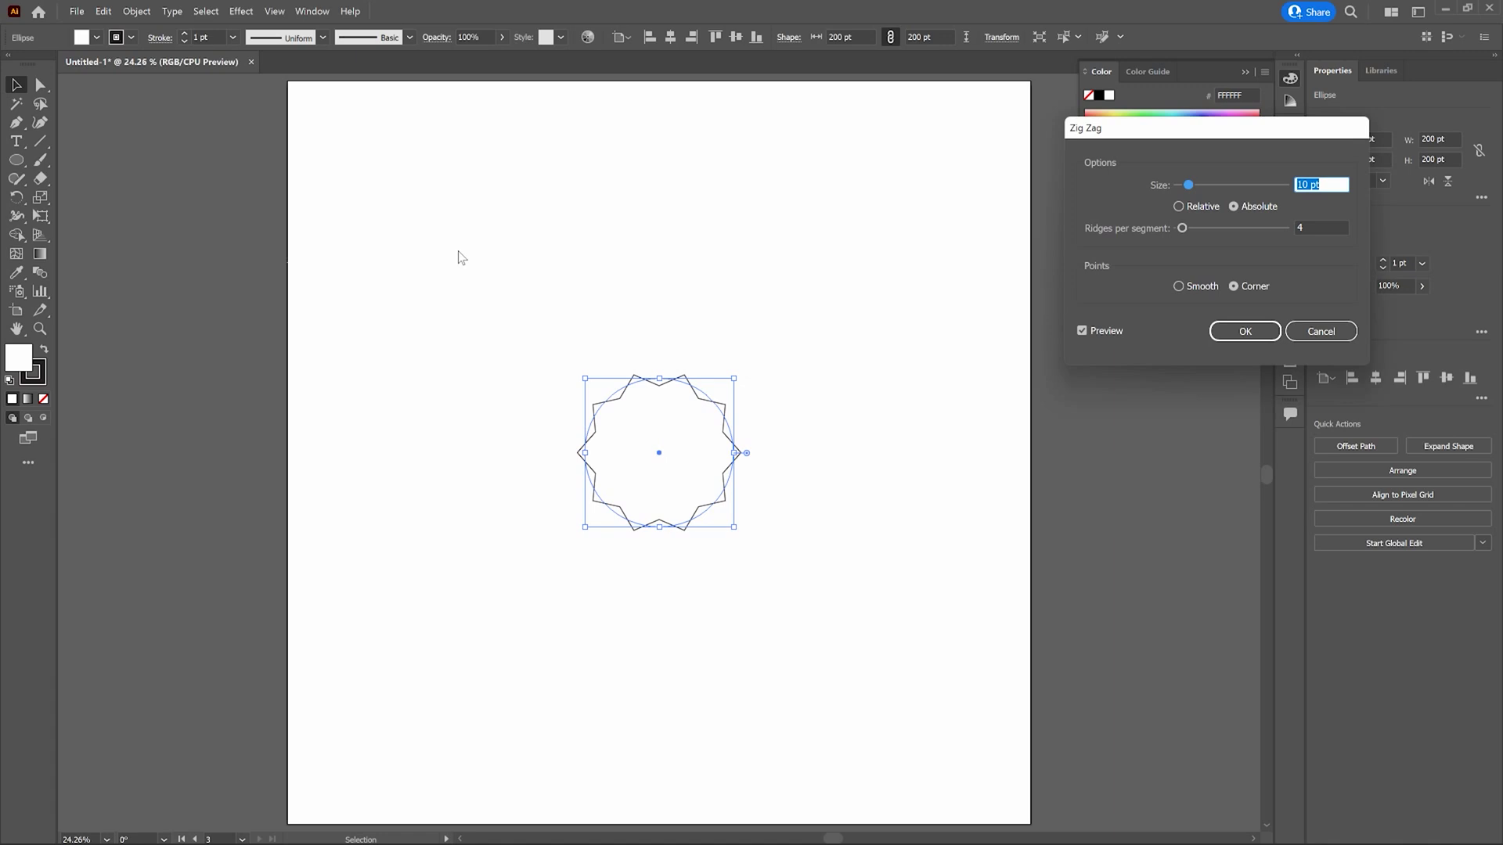
pyautogui.click(834, 268)
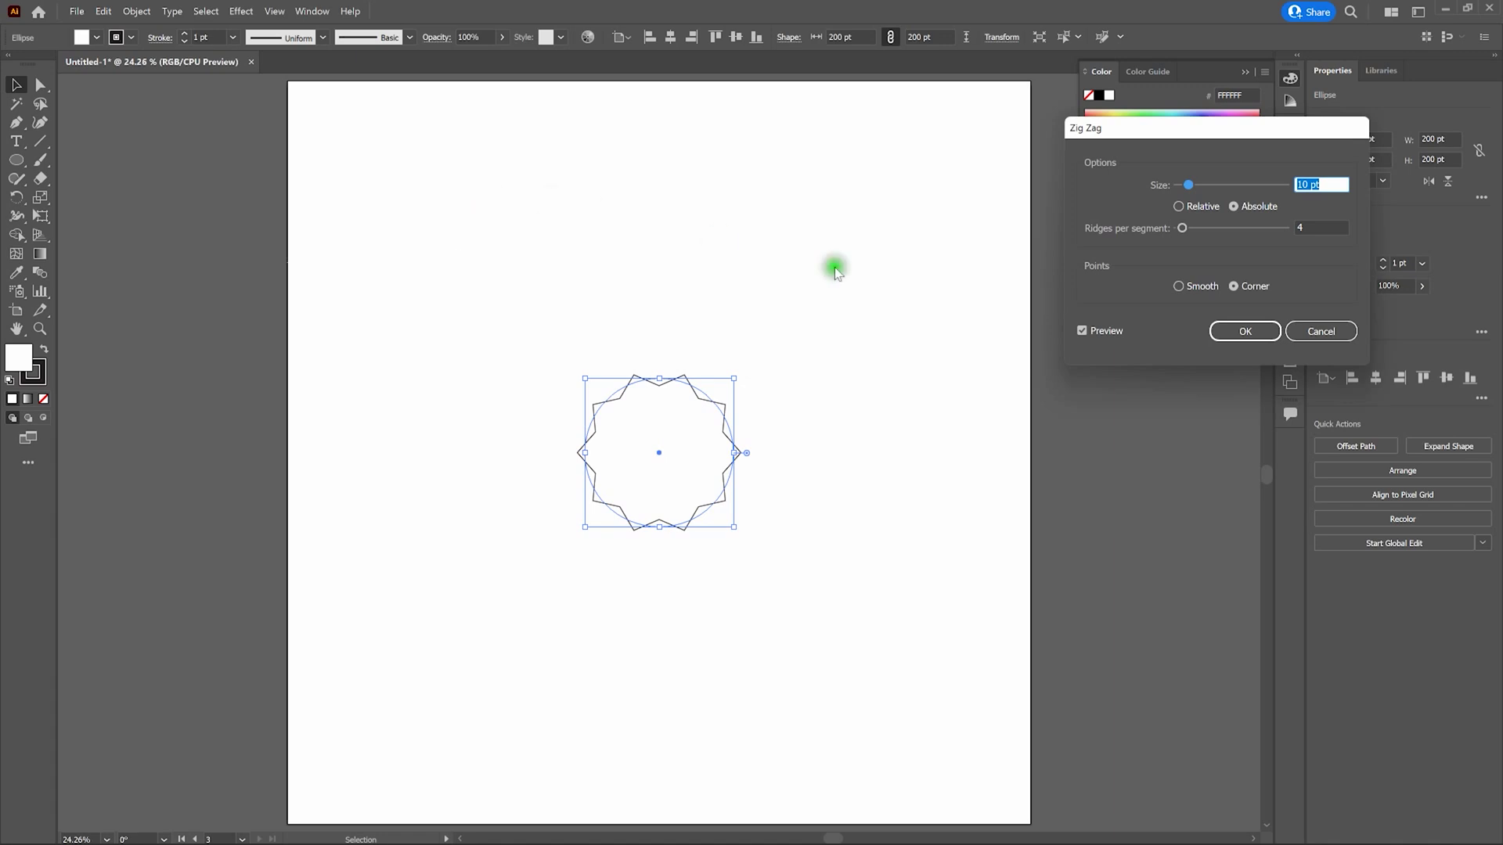
pyautogui.click(1179, 286)
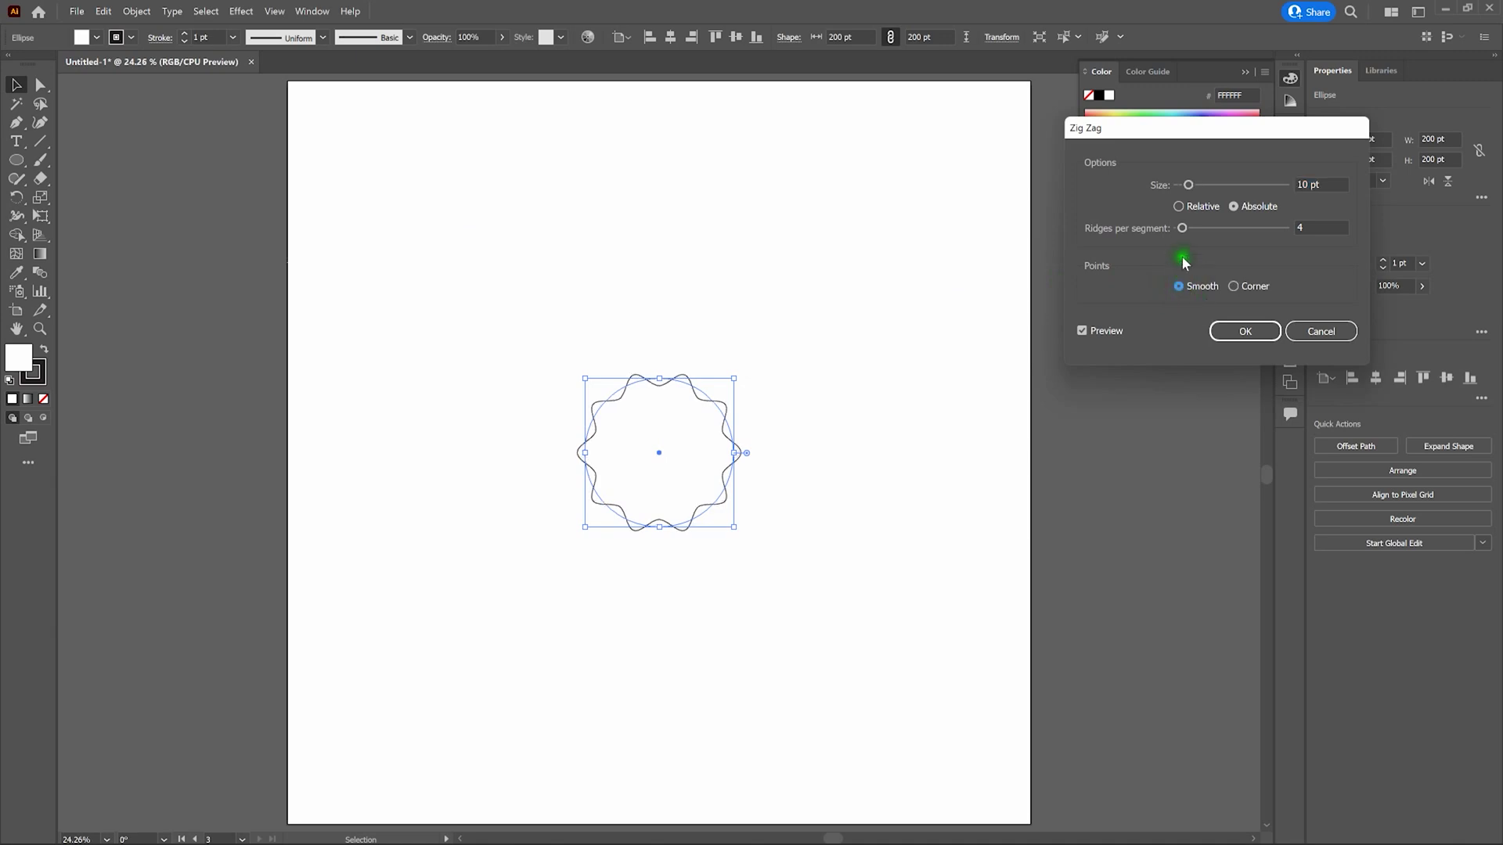
pyautogui.click(1299, 228)
pyautogui.write('6')
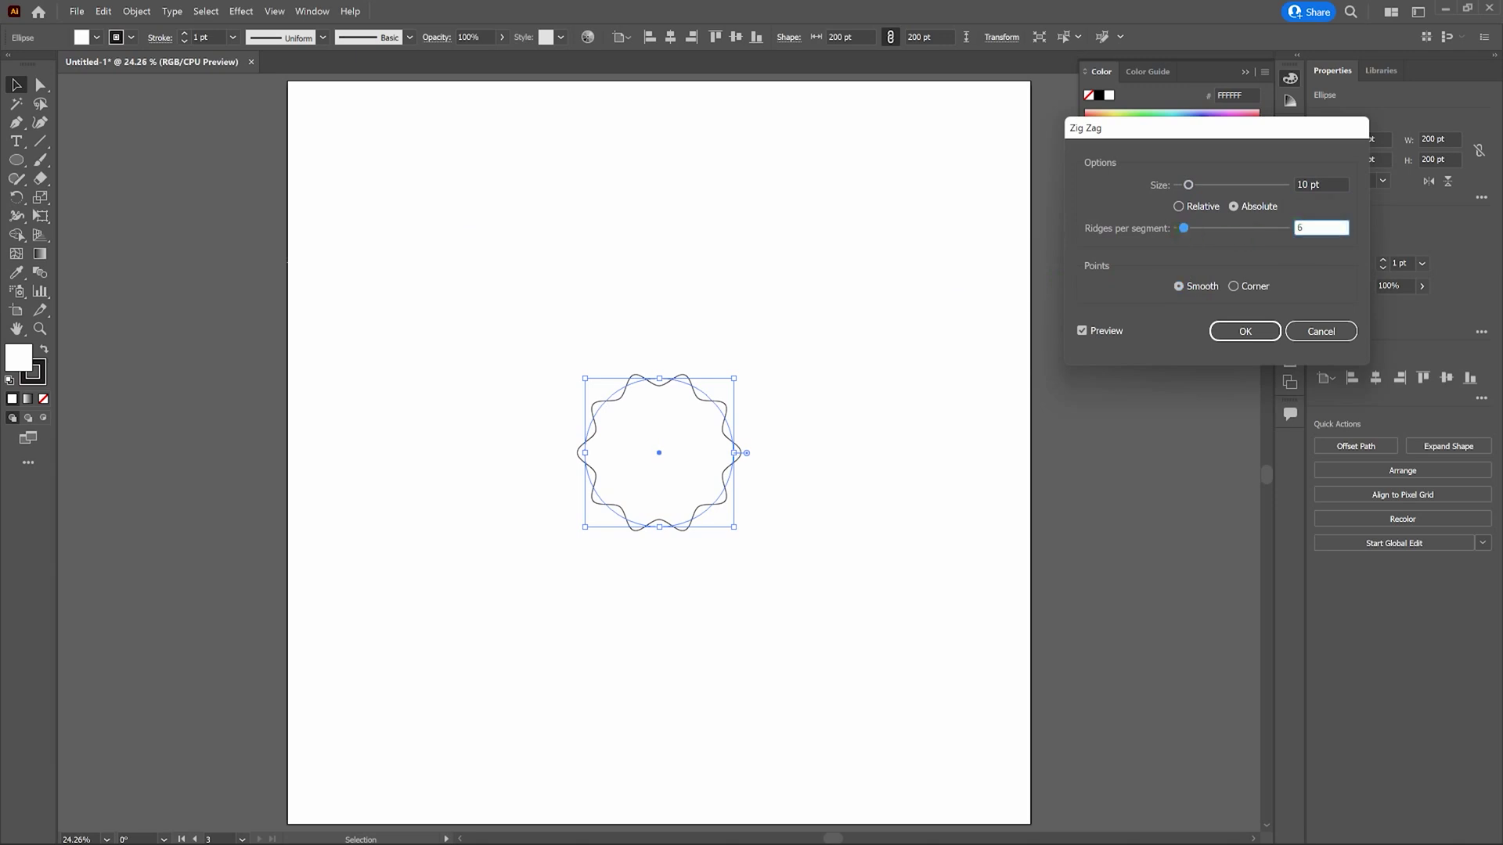
pyautogui.press('Tab')
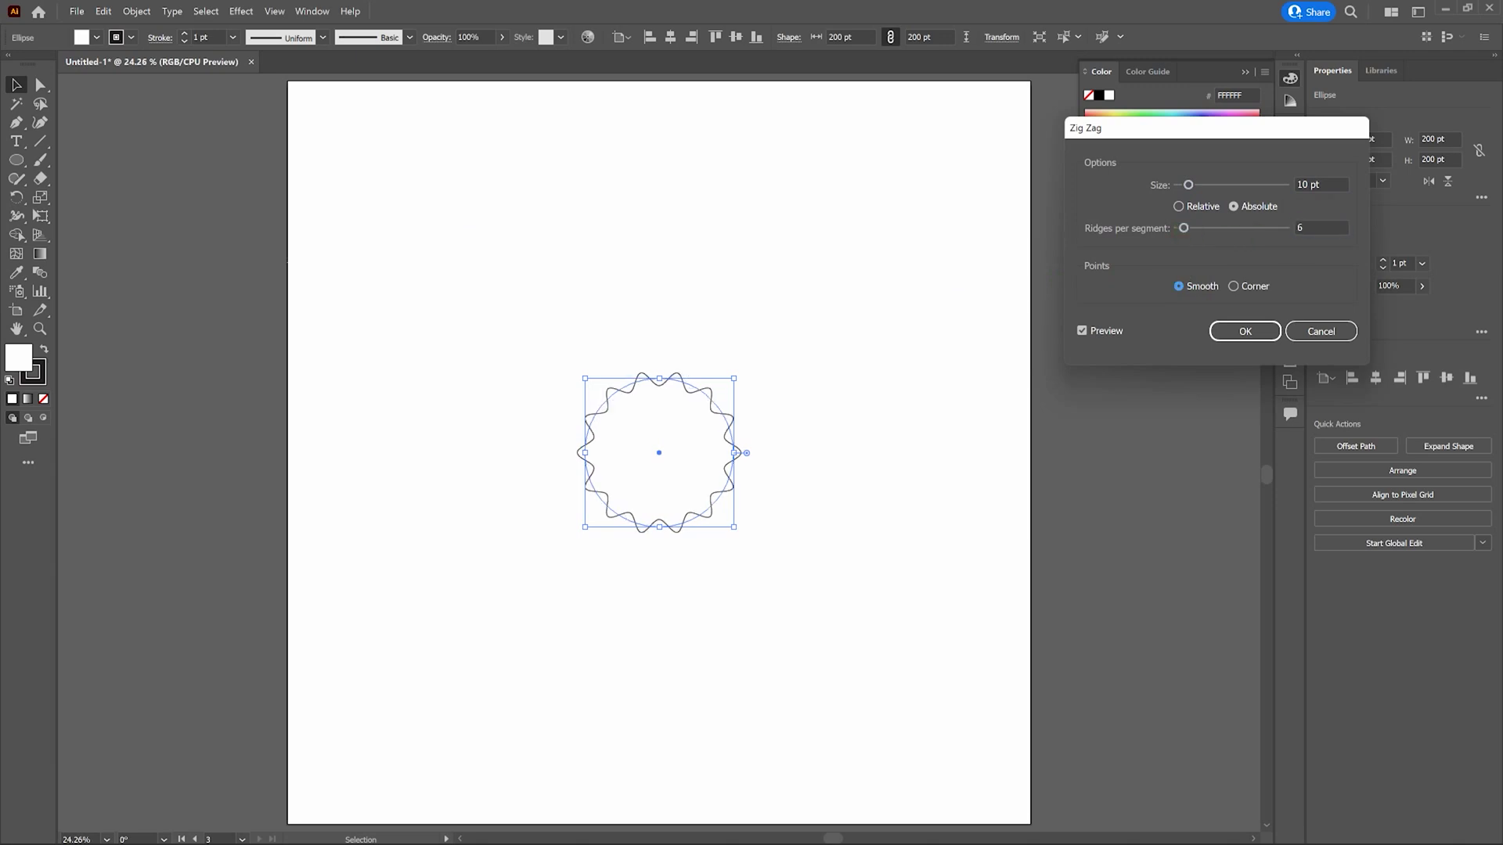
pyautogui.click(1189, 186)
pyautogui.moveTo(1190, 186); pyautogui.dragTo(1260, 189)
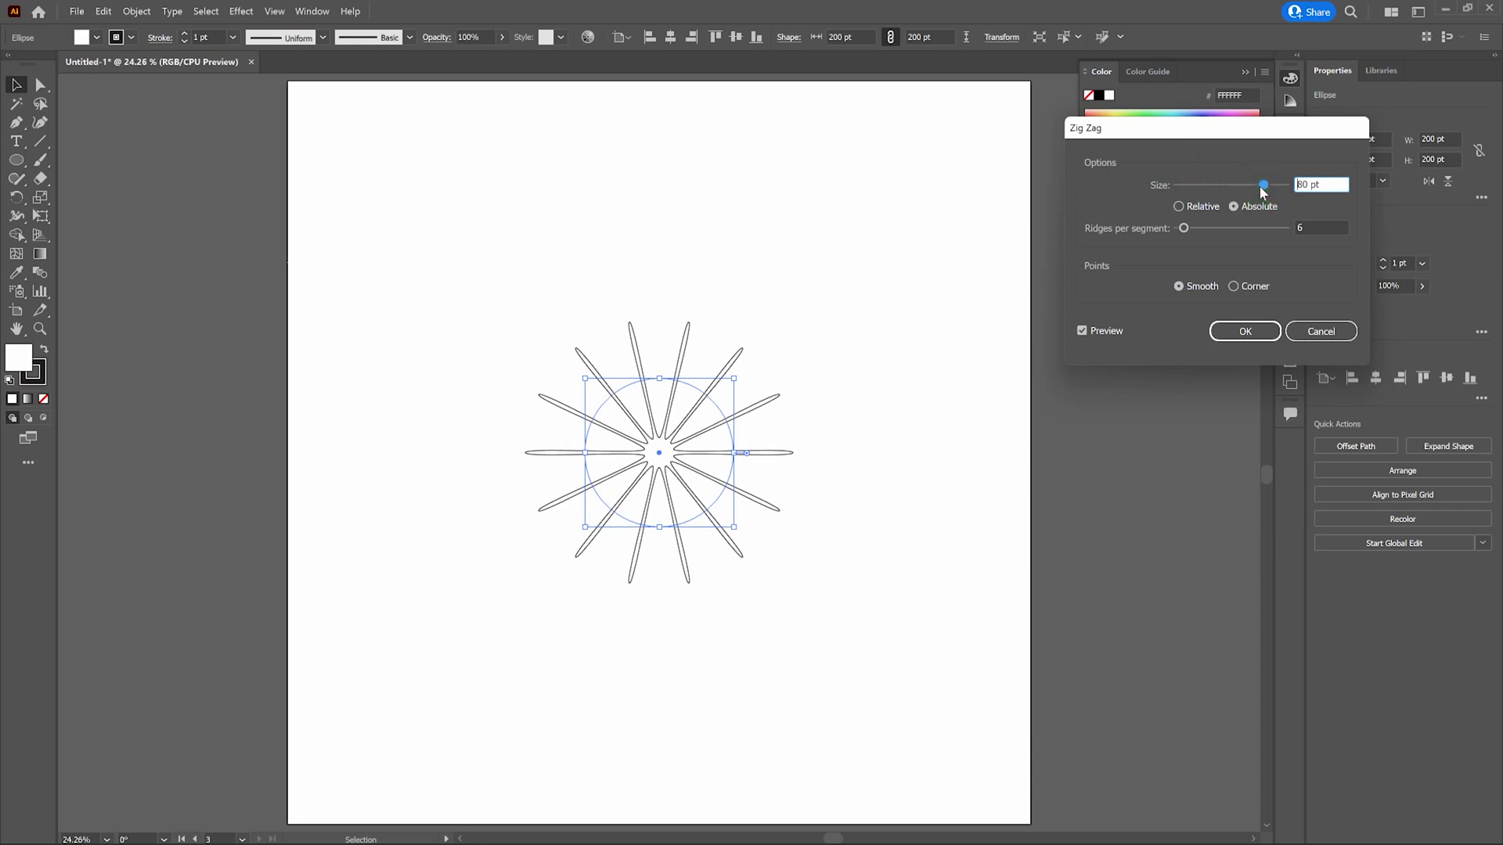
pyautogui.click(1234, 208)
pyautogui.click(1252, 332)
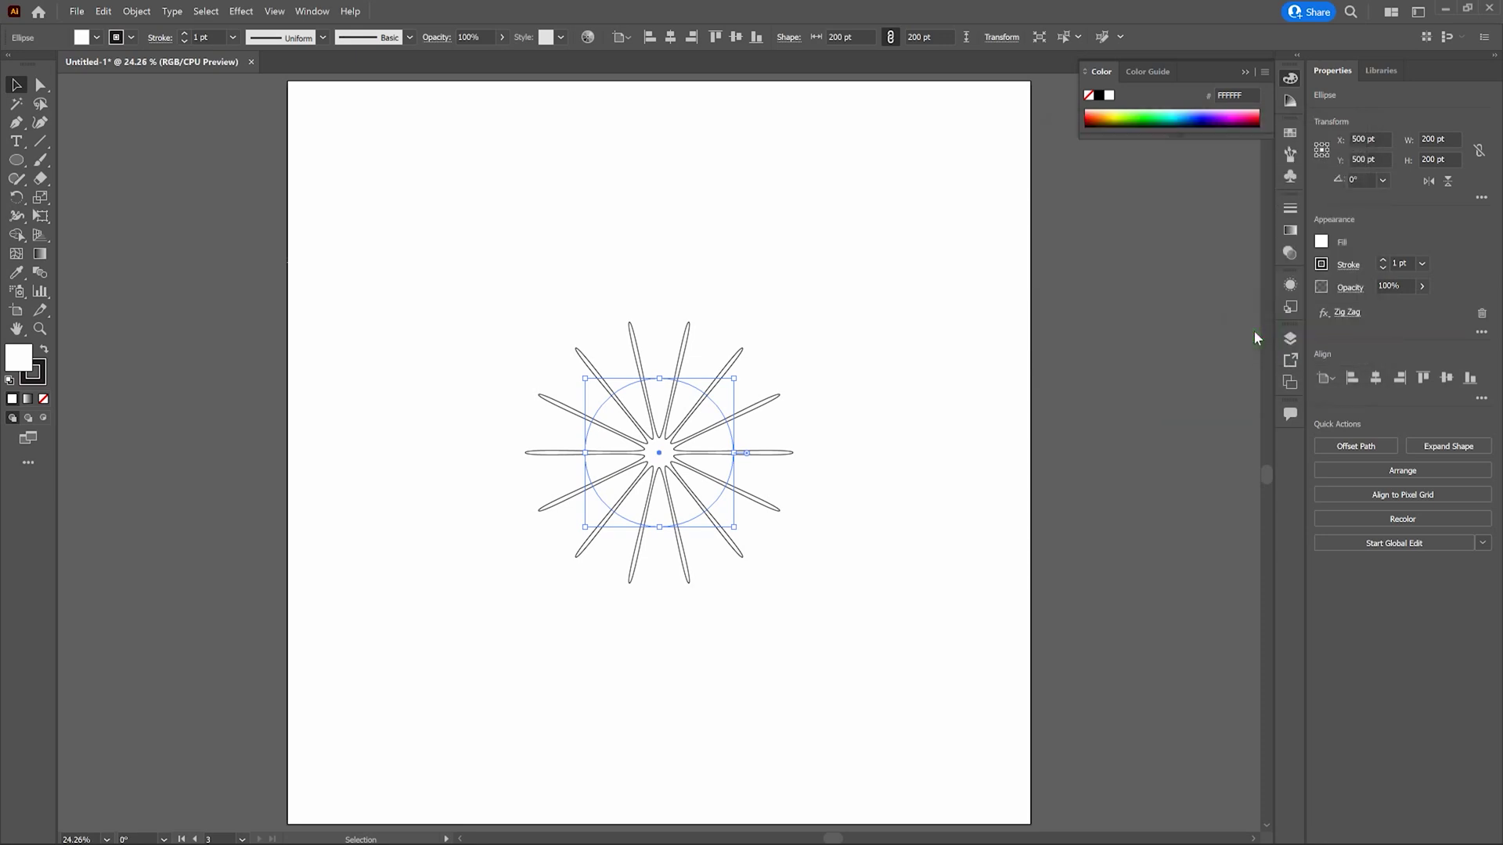
# Remove the stroke from the zig-zagged circle and make its fill the active color.
pyautogui.click(921, 326)
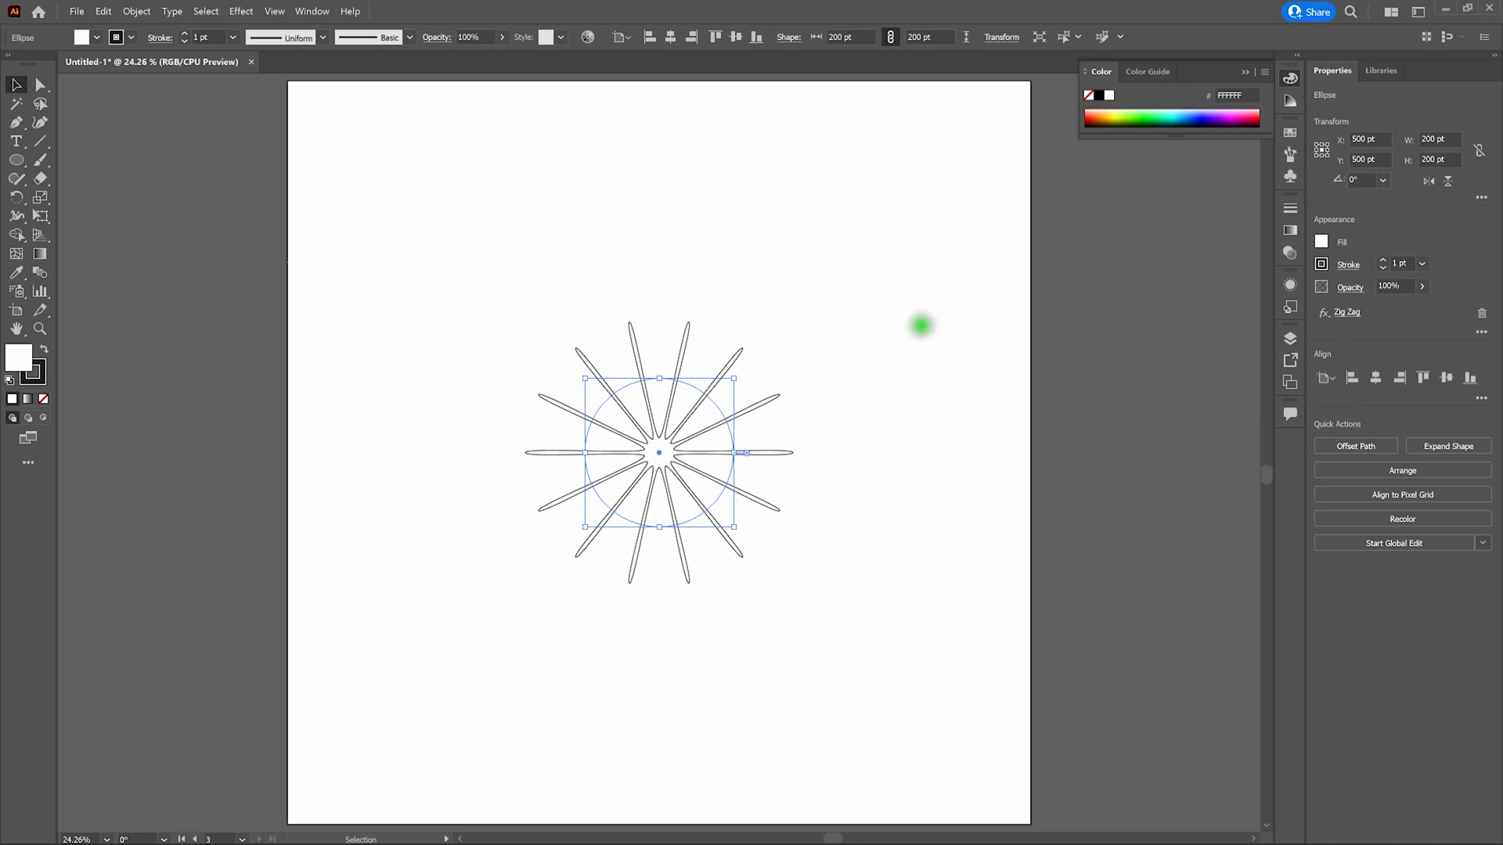
pyautogui.click(43, 380)
pyautogui.click(43, 399)
pyautogui.click(17, 359)
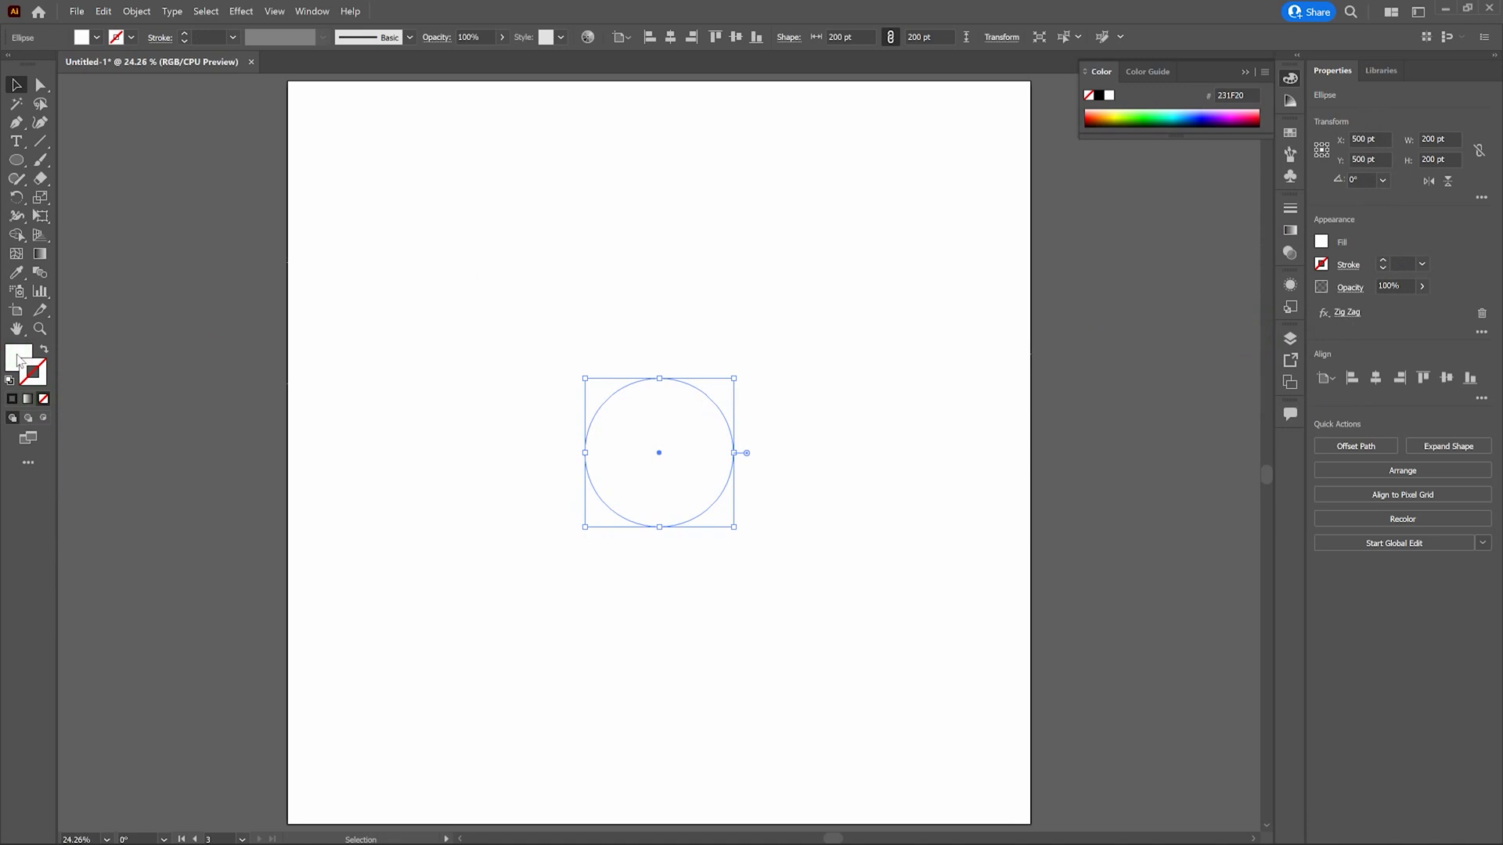
# Fill the zig-zagged circle with dark green 064C02.
pyautogui.doubleClick(17, 359)
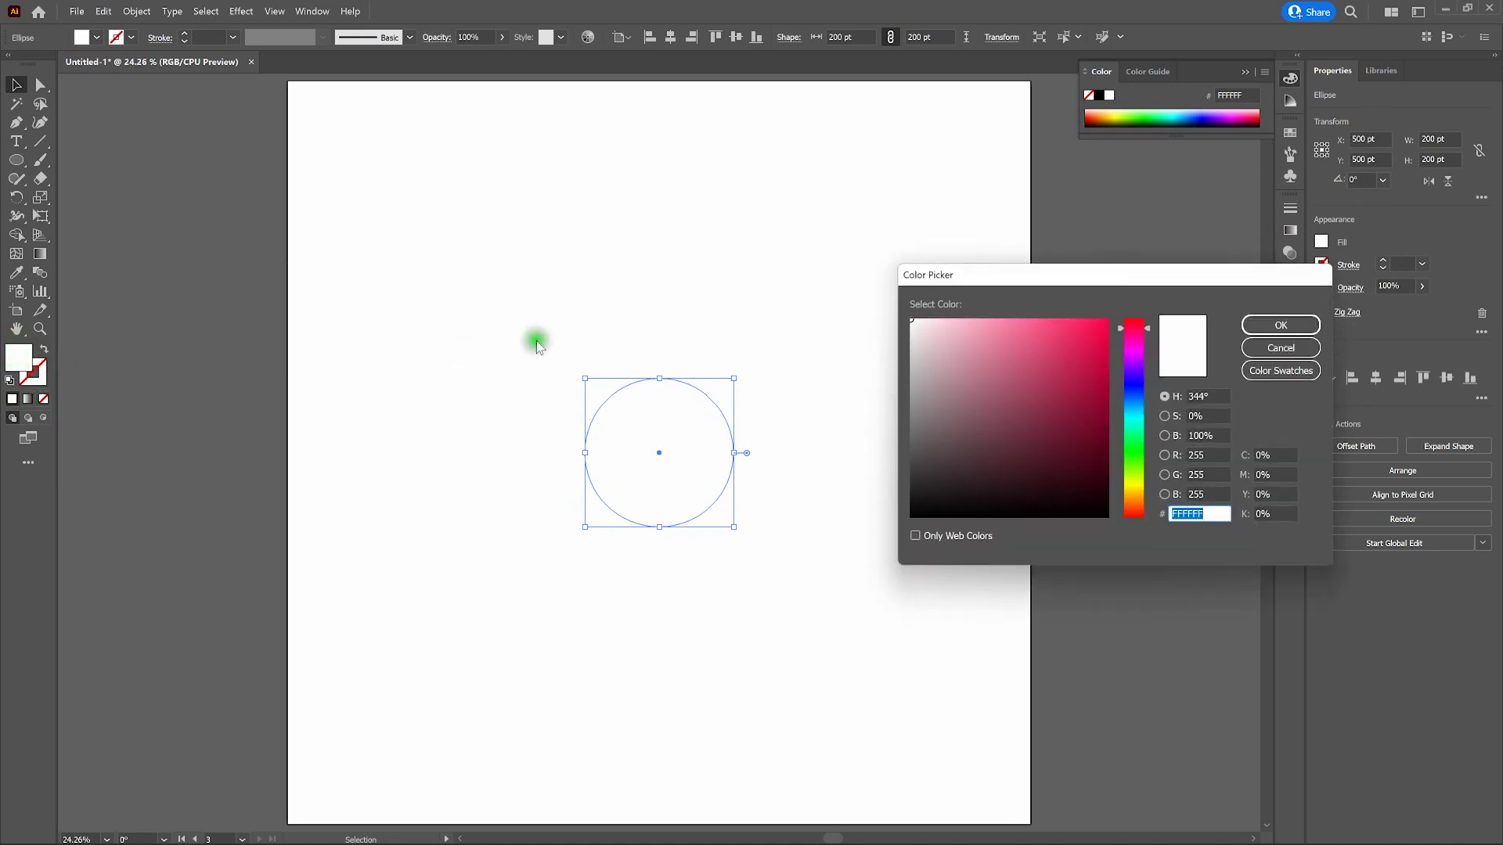
pyautogui.click(1134, 454)
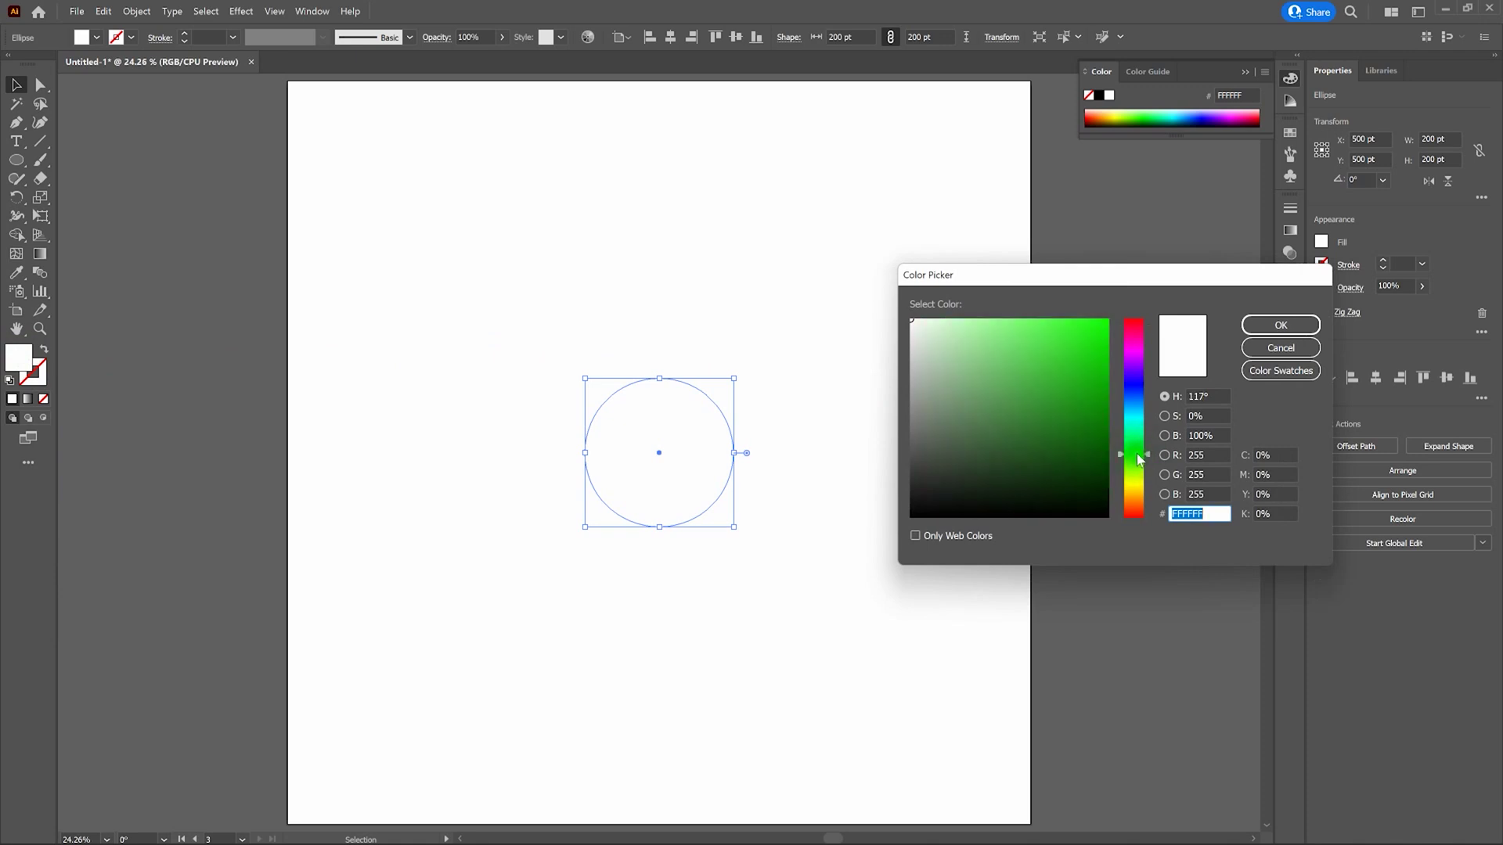
pyautogui.click(1104, 461)
pyautogui.moveTo(1104, 461); pyautogui.dragTo(1104, 458)
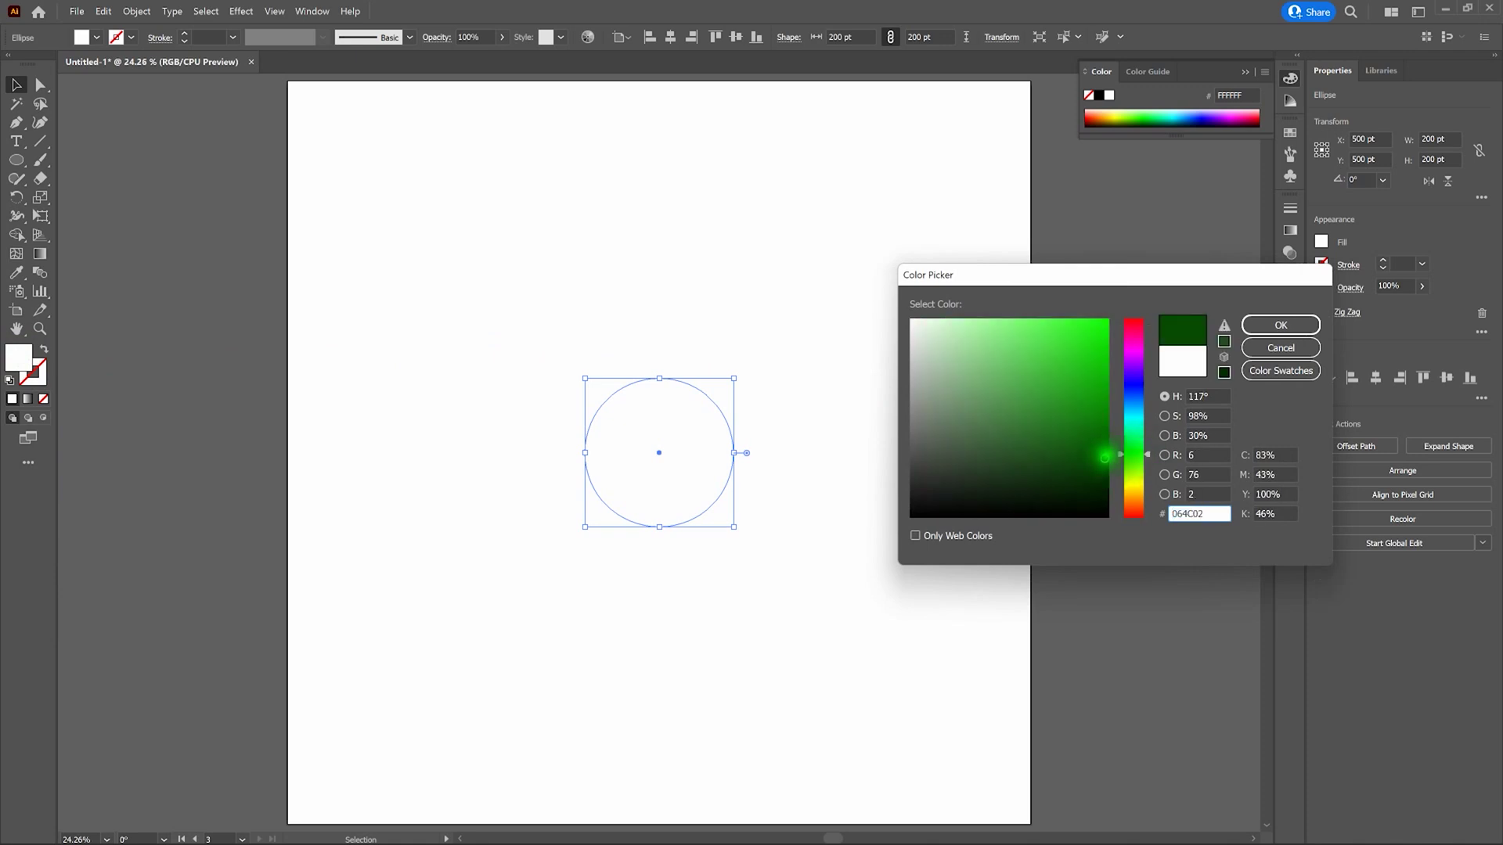
pyautogui.click(1294, 326)
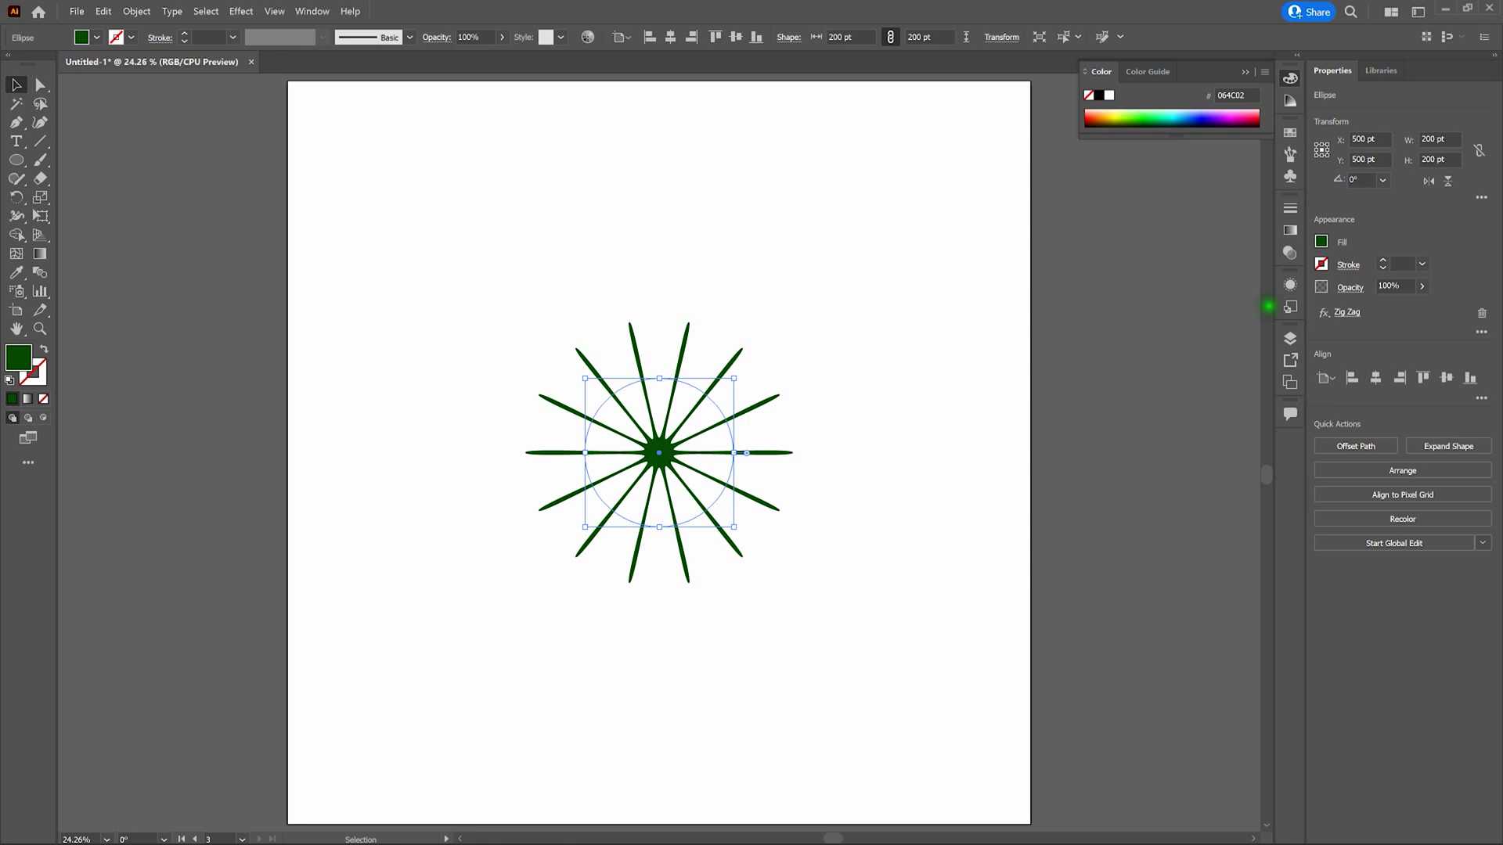
# Create a copy of the green burst rotated by 360/40 degrees and fill the copy with yellow-green B0C105.
pyautogui.doubleClick(15, 198)
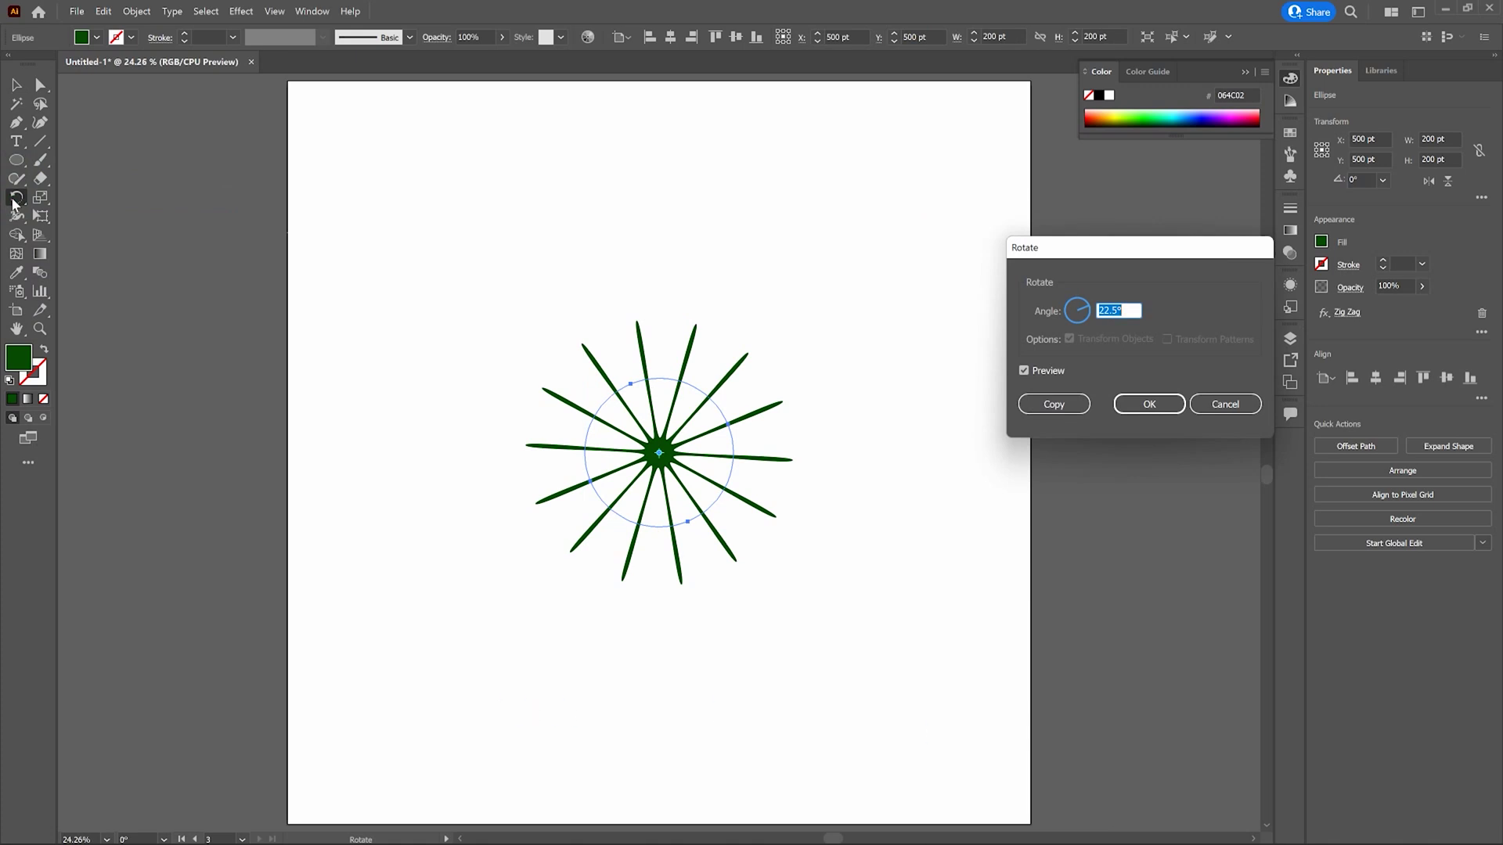
pyautogui.write('360/40')
pyautogui.click(1059, 407)
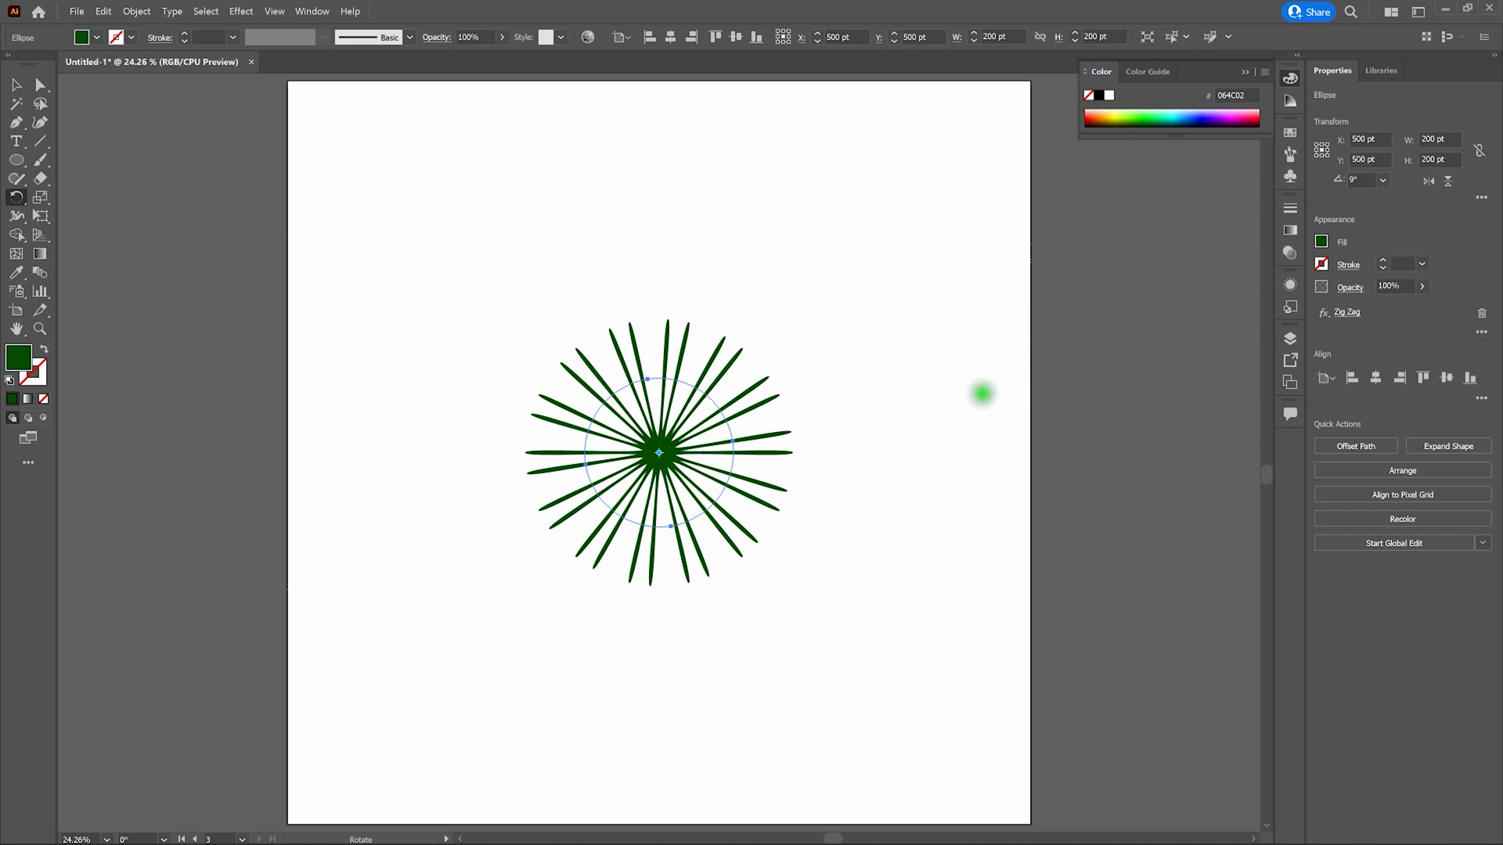
pyautogui.doubleClick(26, 367)
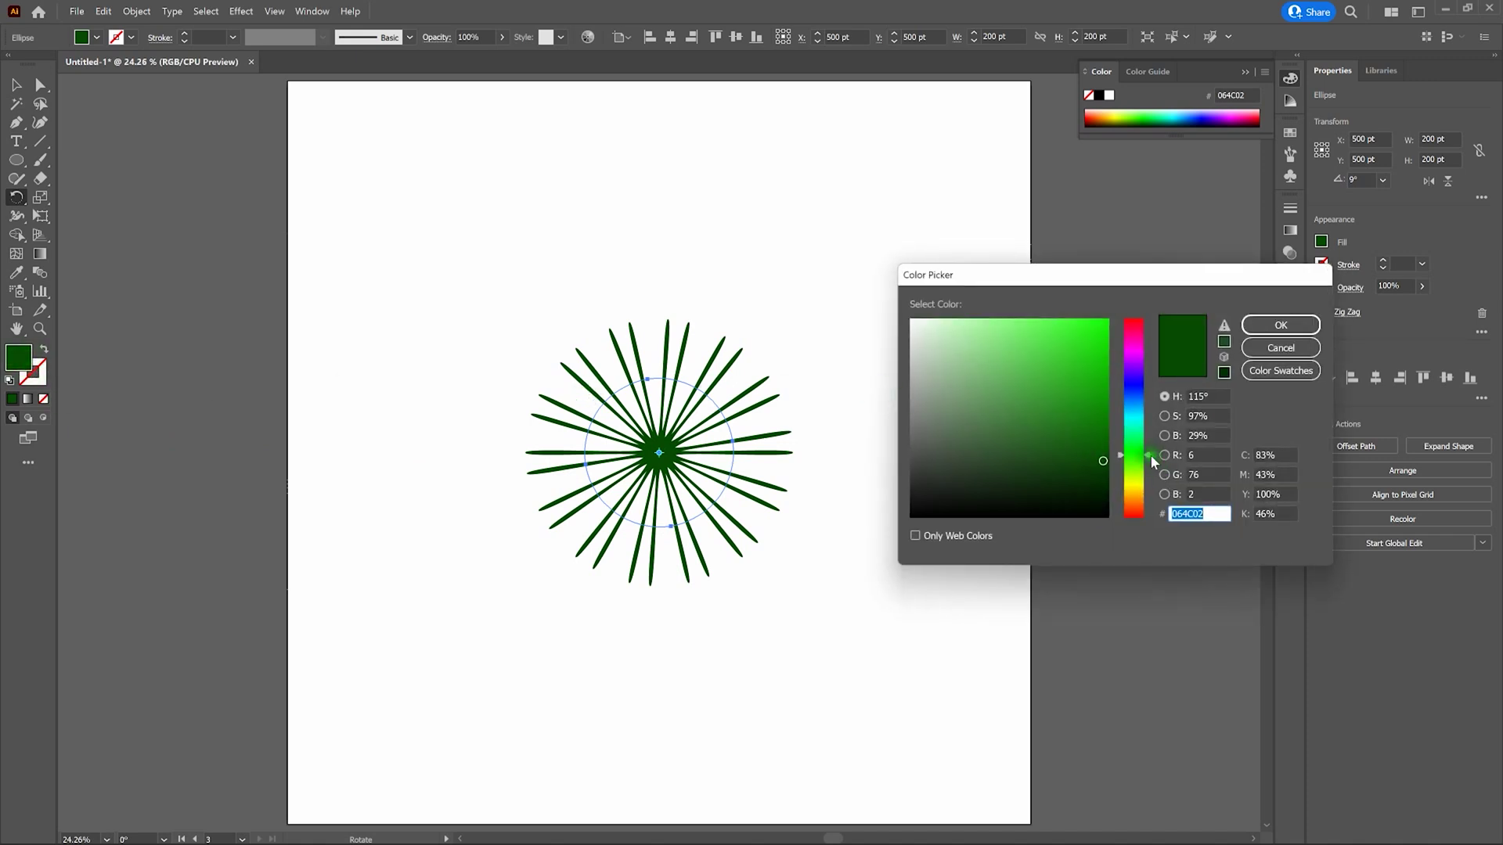
pyautogui.click(1145, 482)
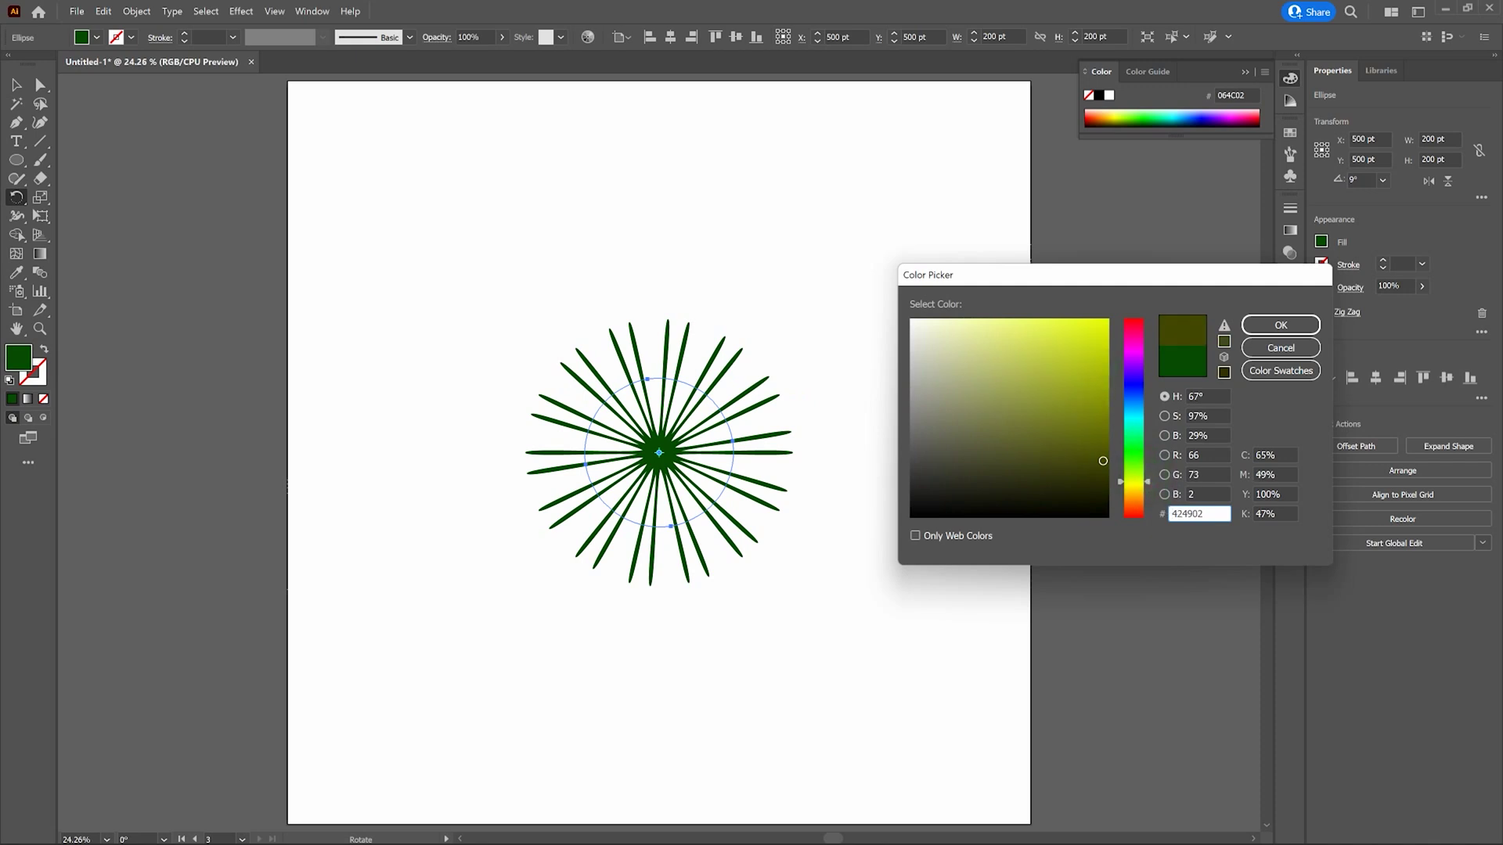
pyautogui.click(1105, 367)
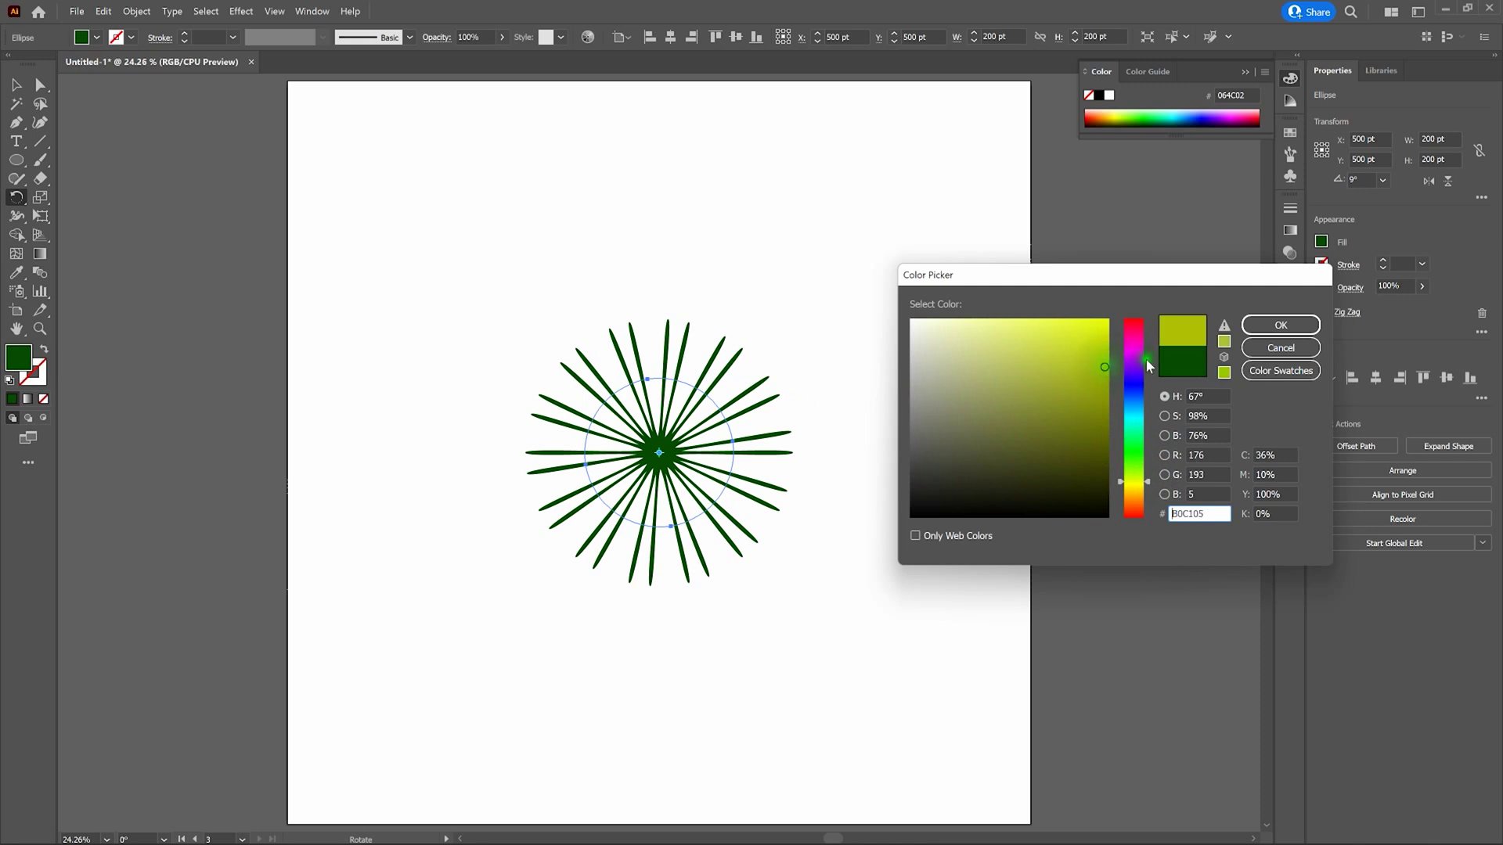
pyautogui.click(1311, 329)
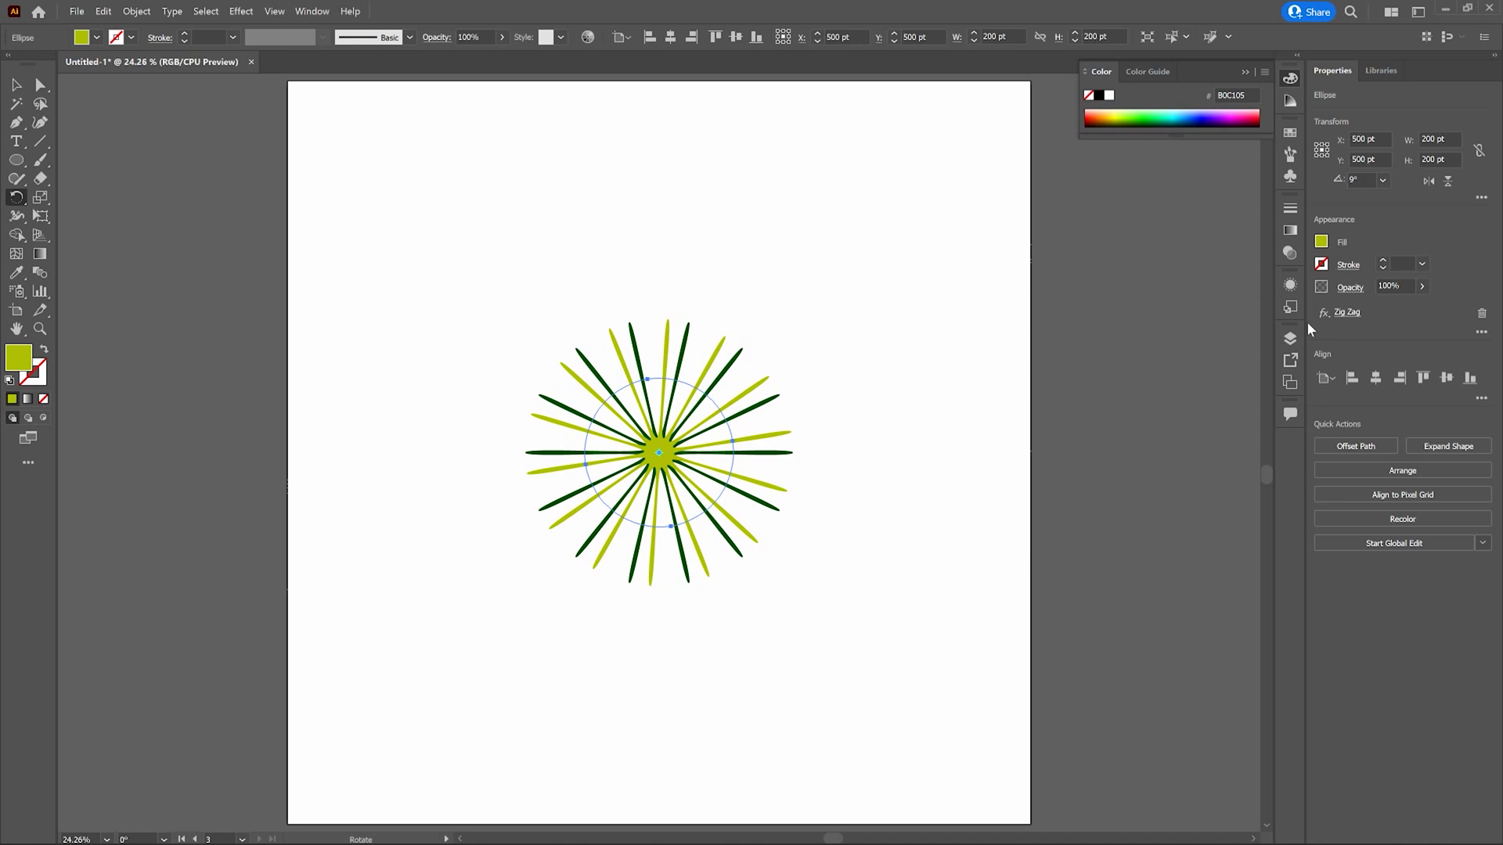
# Repeat the rotated copy of the burst and fill the new copy with lighter yellow-green D3DD0A.
pyautogui.hotkey('ctrl', 'd')
pyautogui.hotkey('ctrl', 'd')
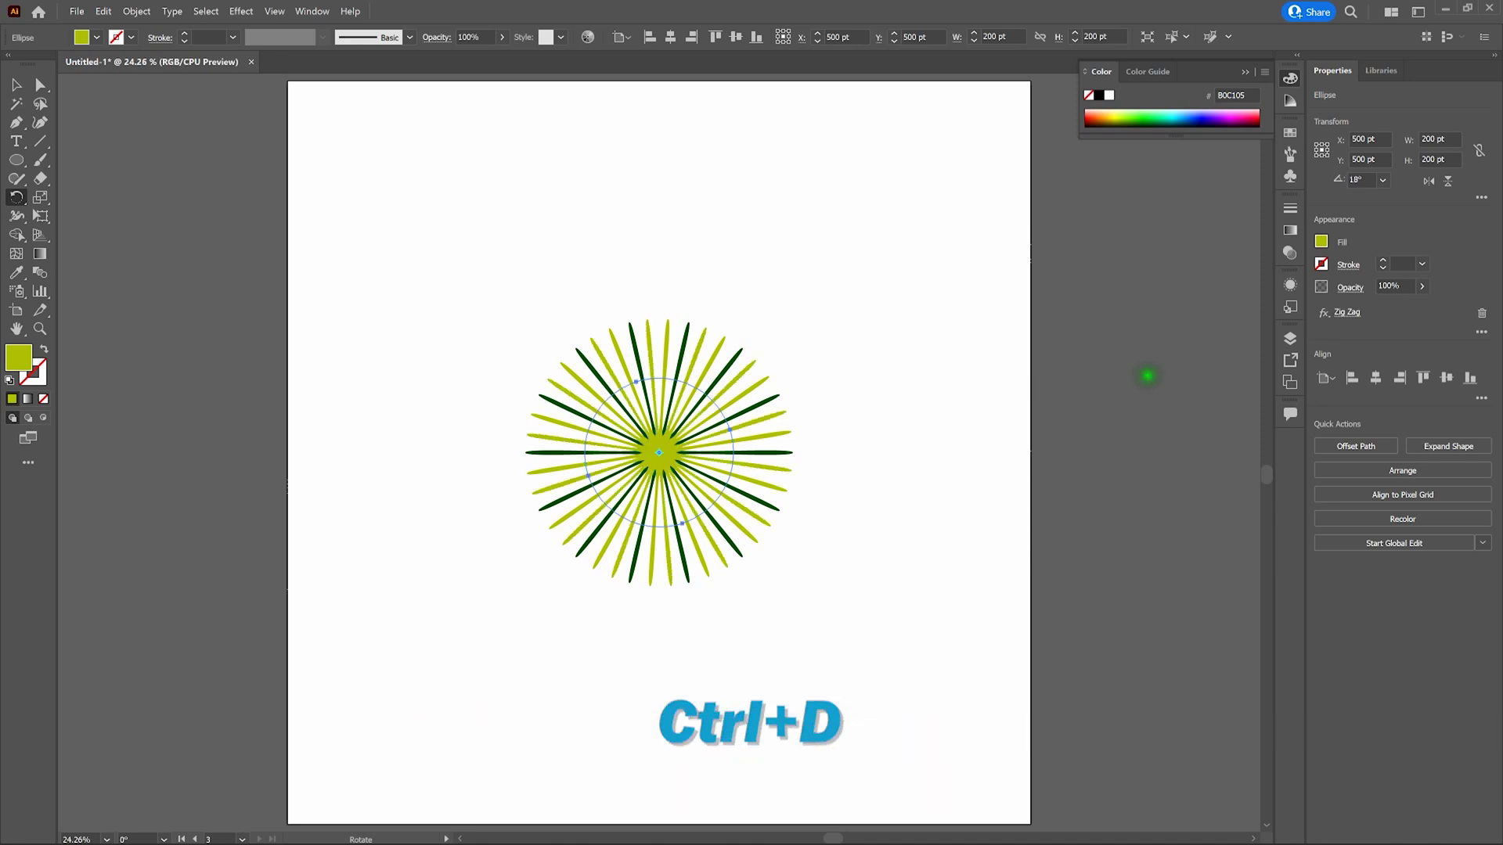
pyautogui.doubleClick(23, 362)
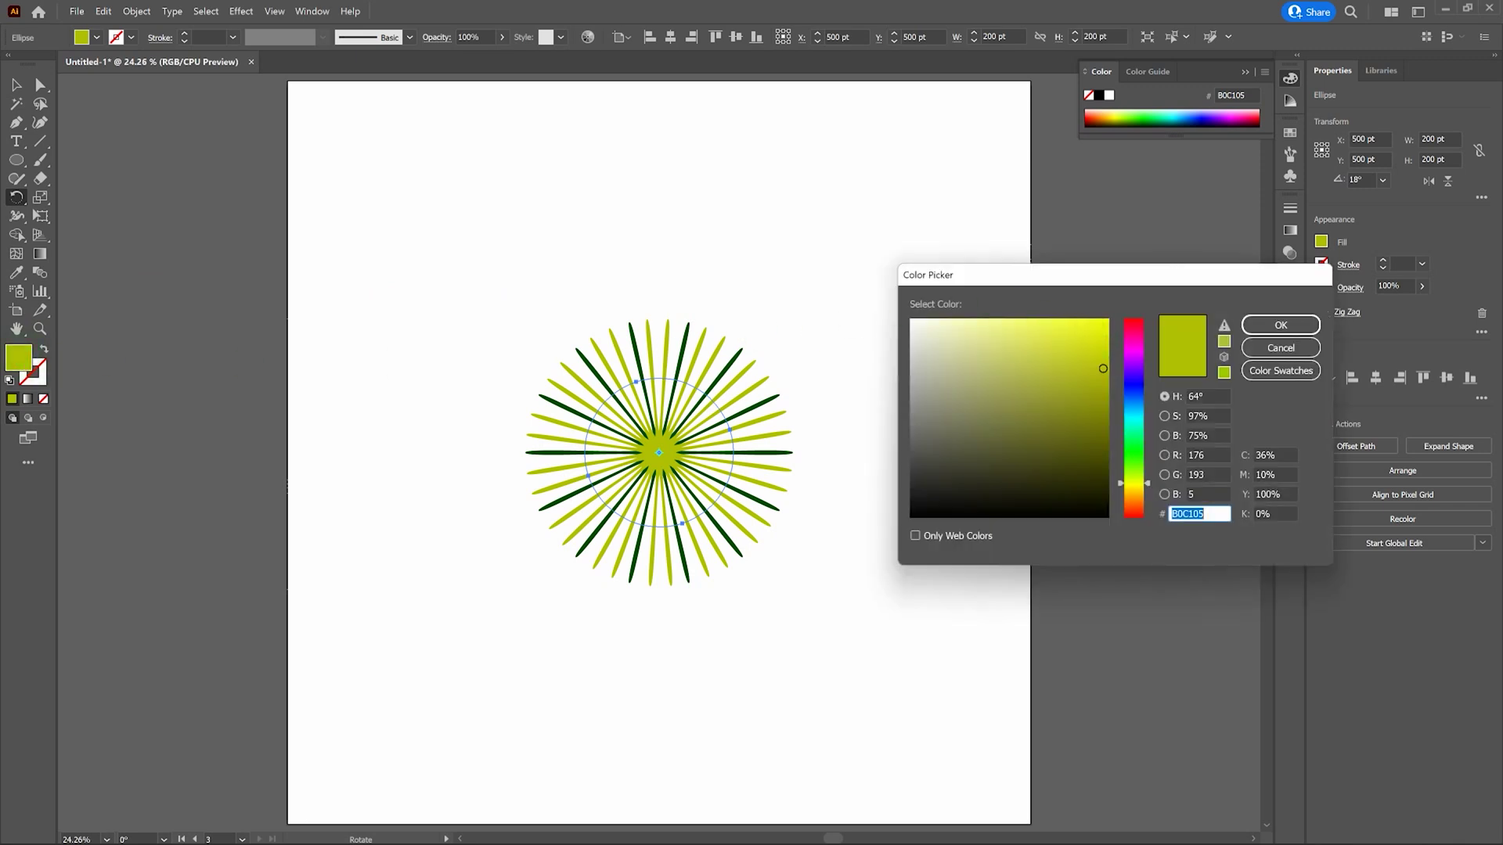
pyautogui.click(1100, 345)
pyautogui.click(1278, 327)
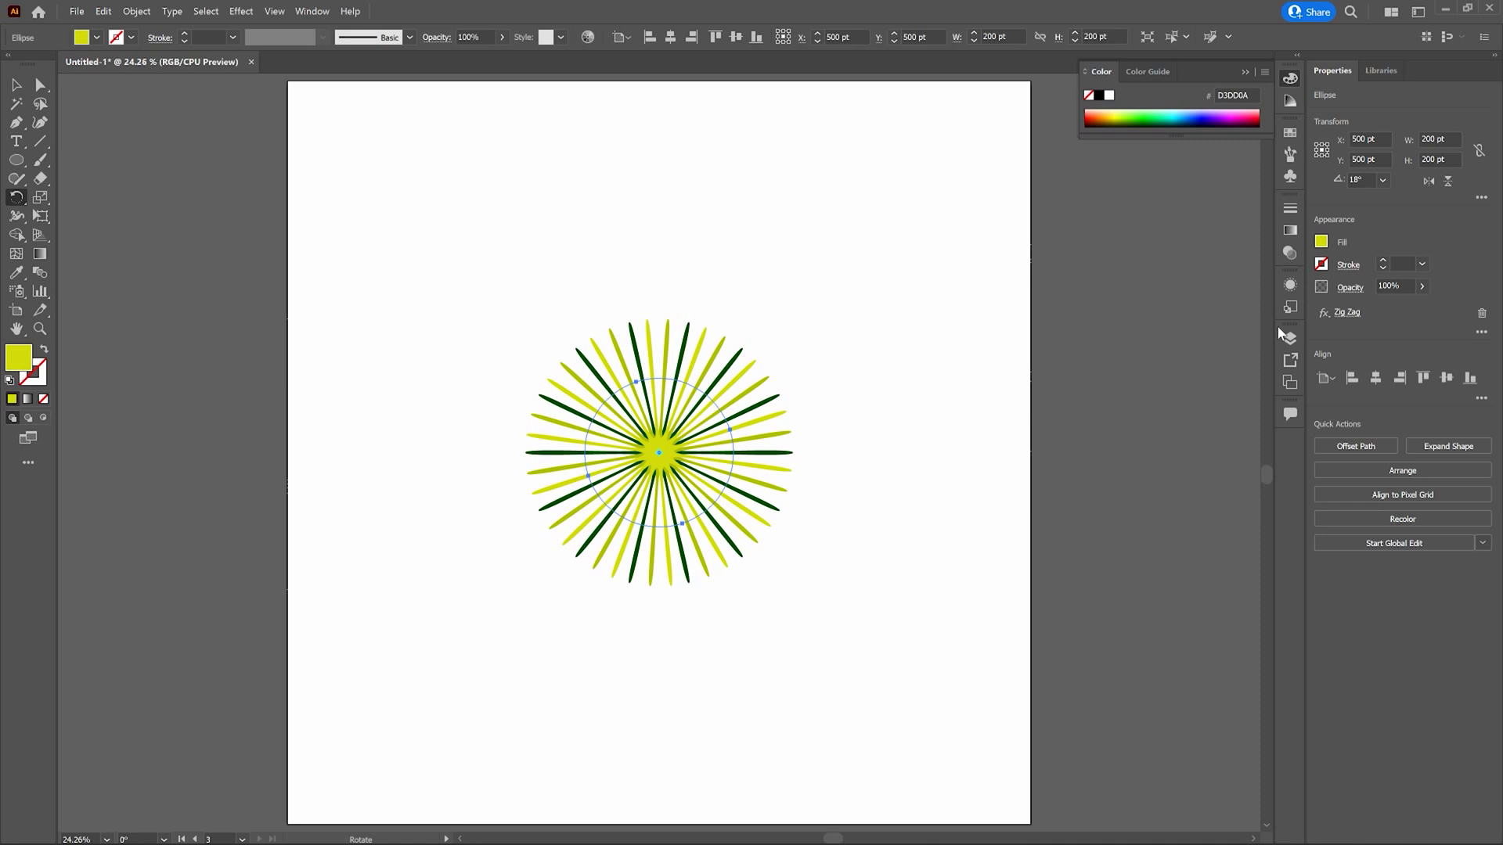
# Repeat the rotated copy once more, fill it with bright yellow F4F40F, and deselect it.
pyautogui.hotkey('ctrl', 'd')
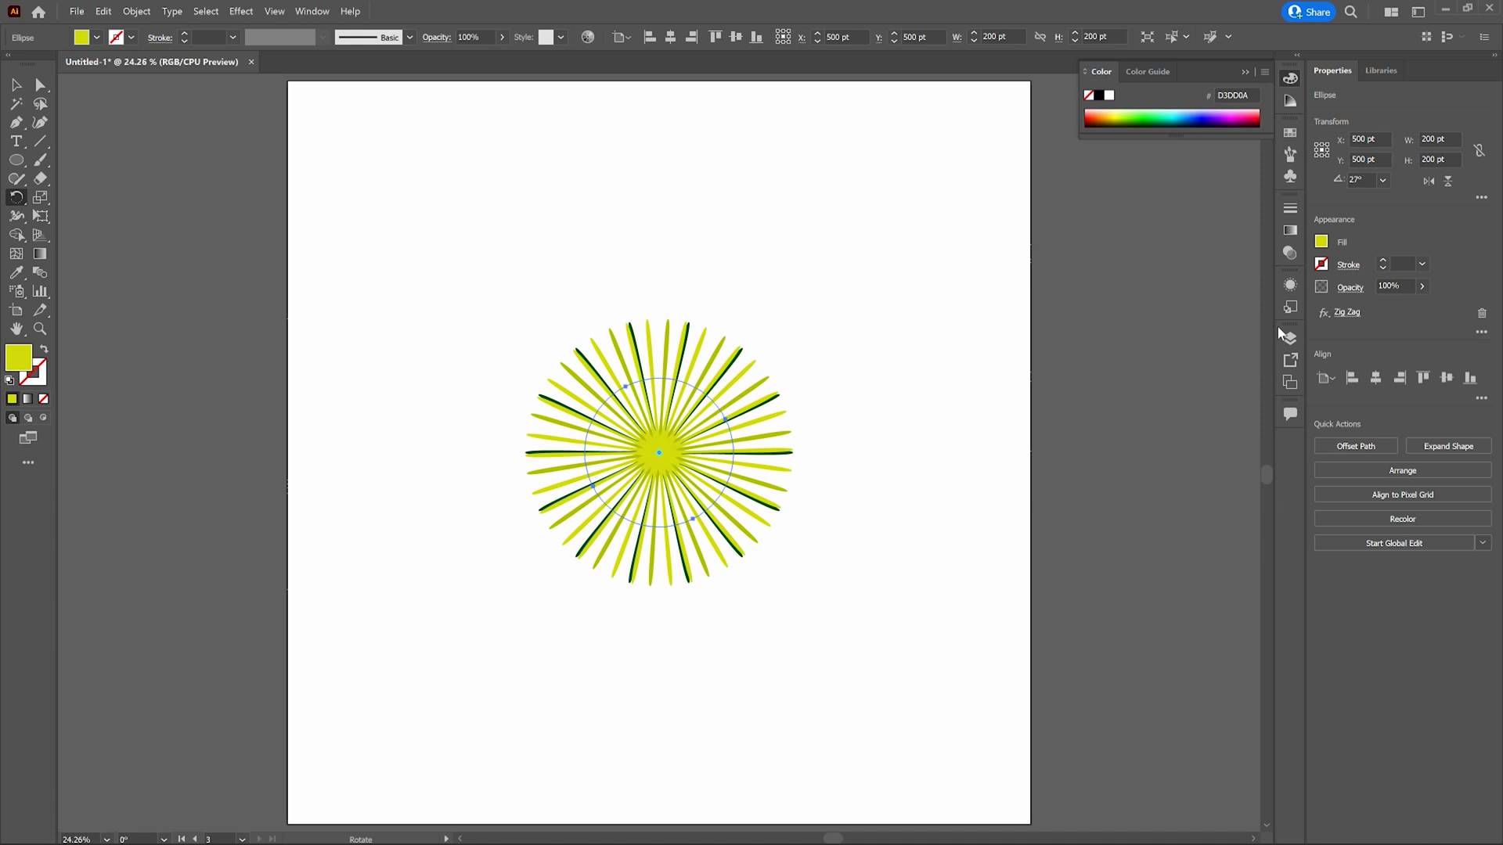
pyautogui.click(12, 358)
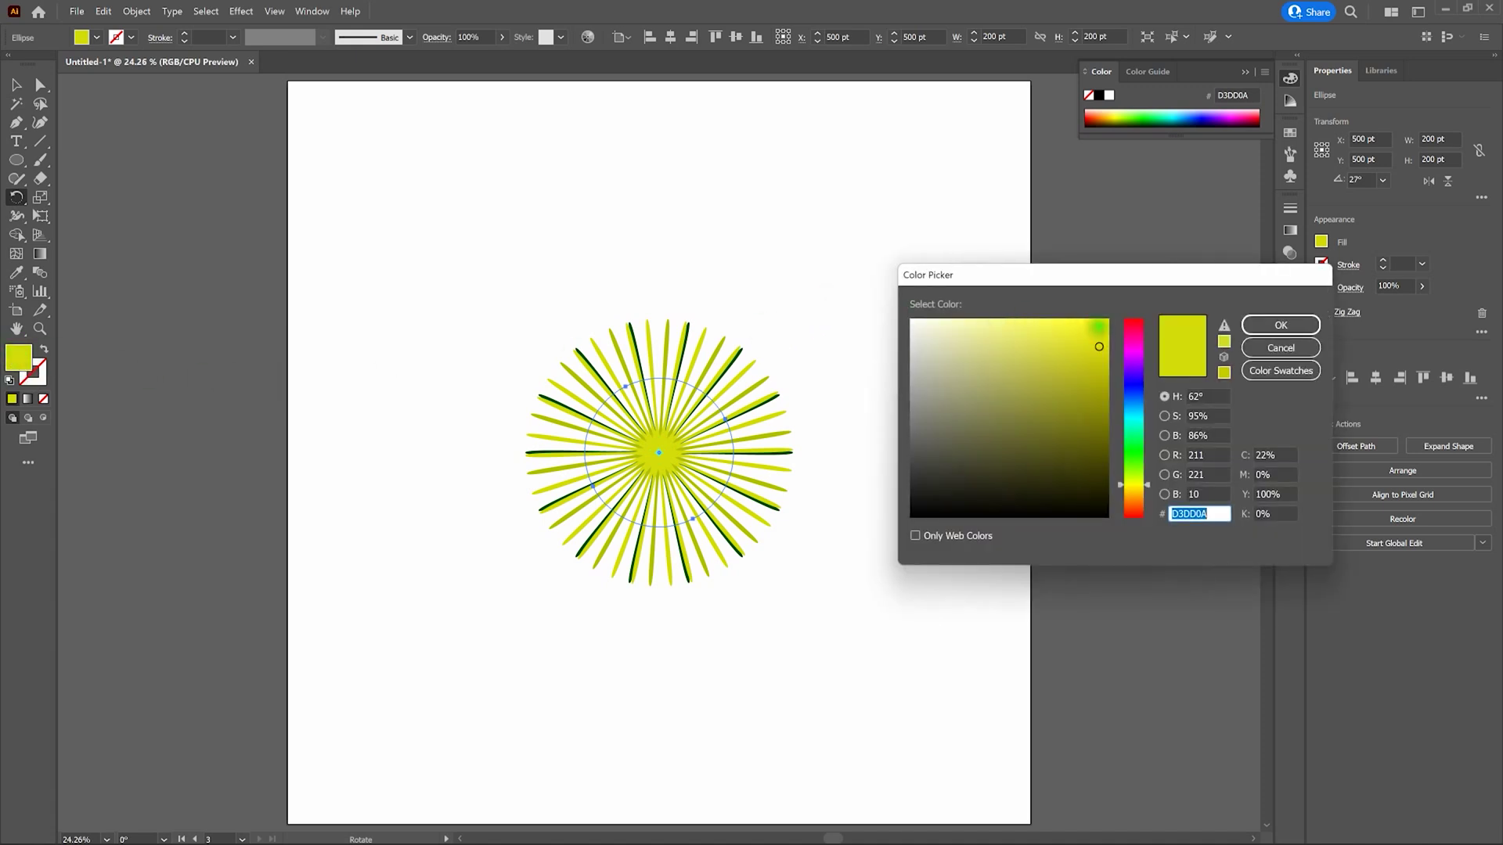
pyautogui.click(1097, 327)
pyautogui.click(1283, 327)
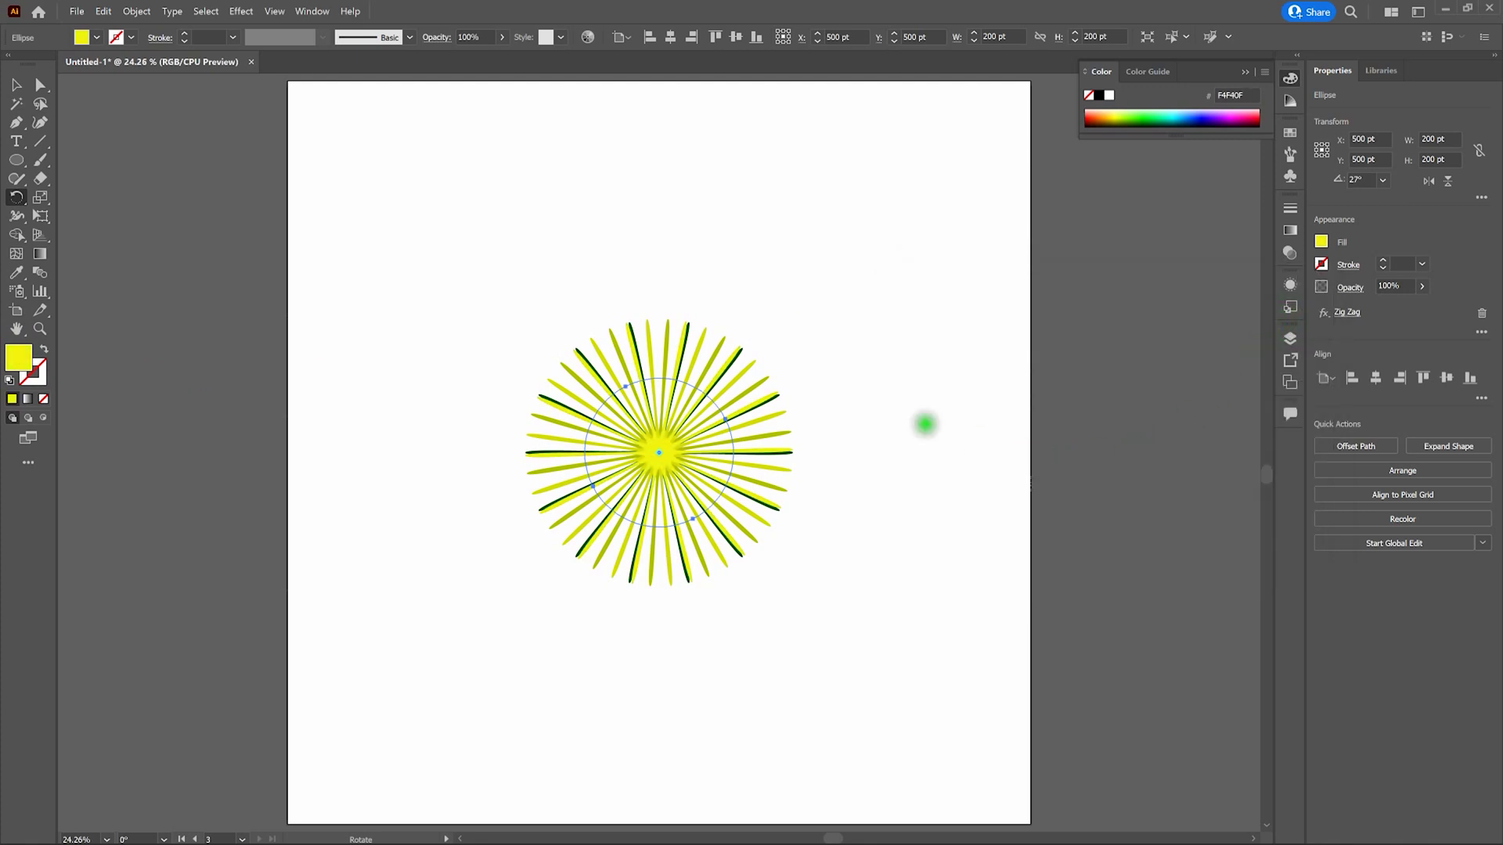
pyautogui.press('v')
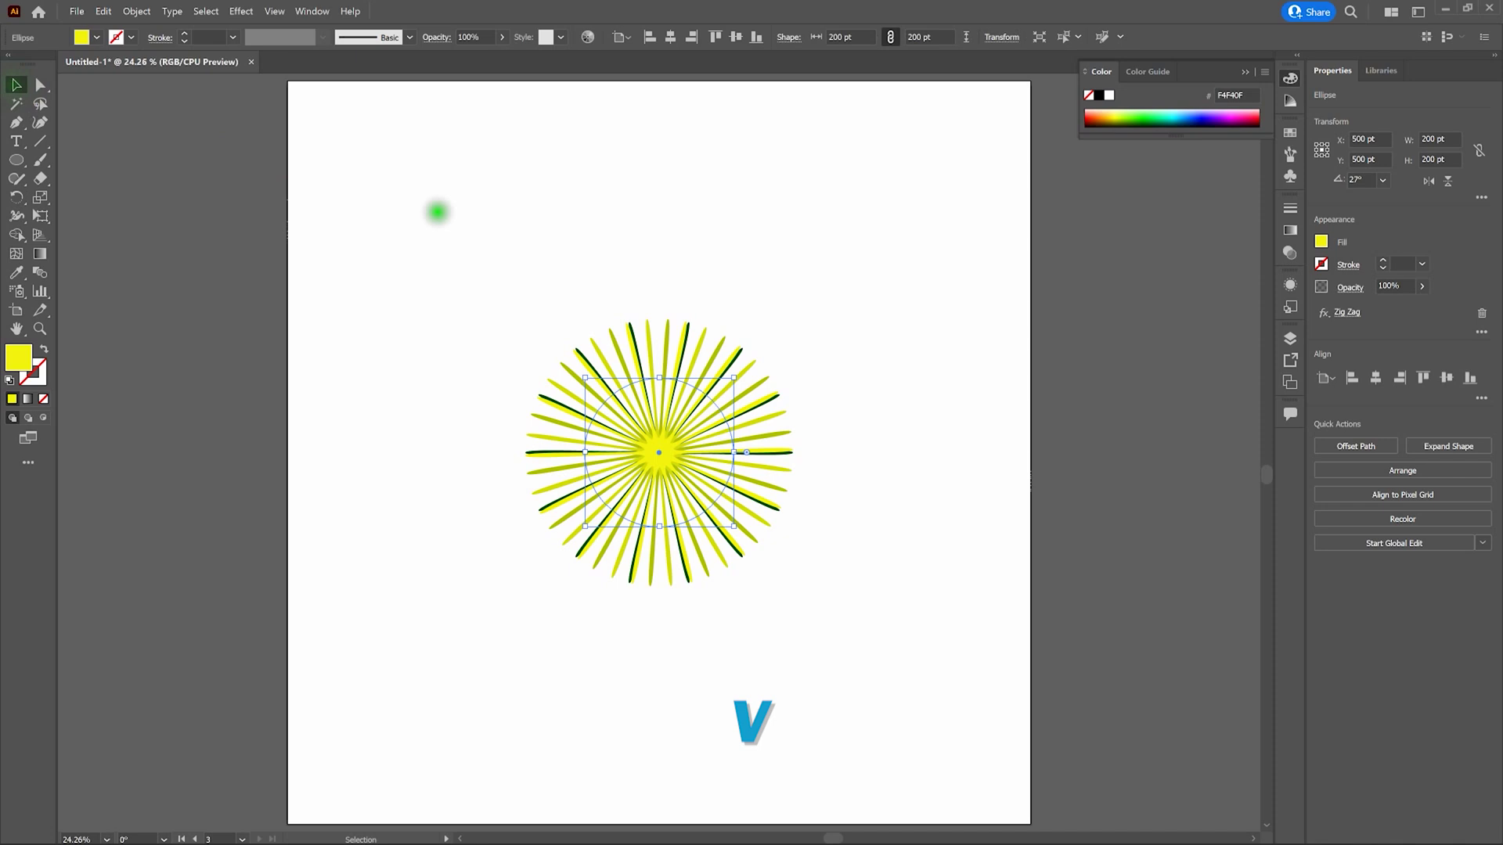
pyautogui.click(633, 300)
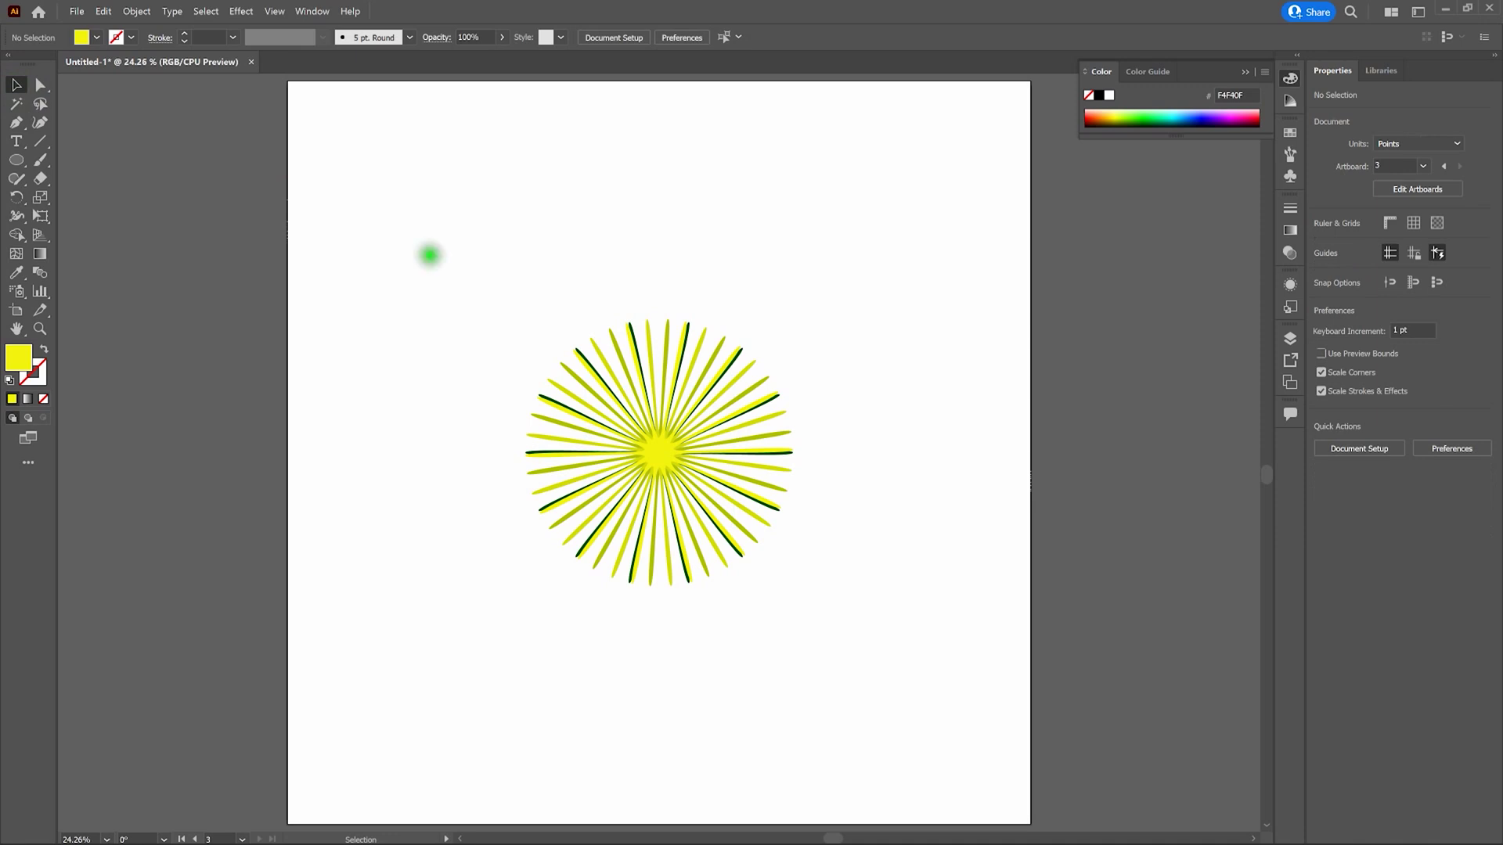
# Draw a 60 pt by 60 pt circle from the center of the burst and fill it with beige E8E7D1.
pyautogui.click(16, 160)
pyautogui.press('l')
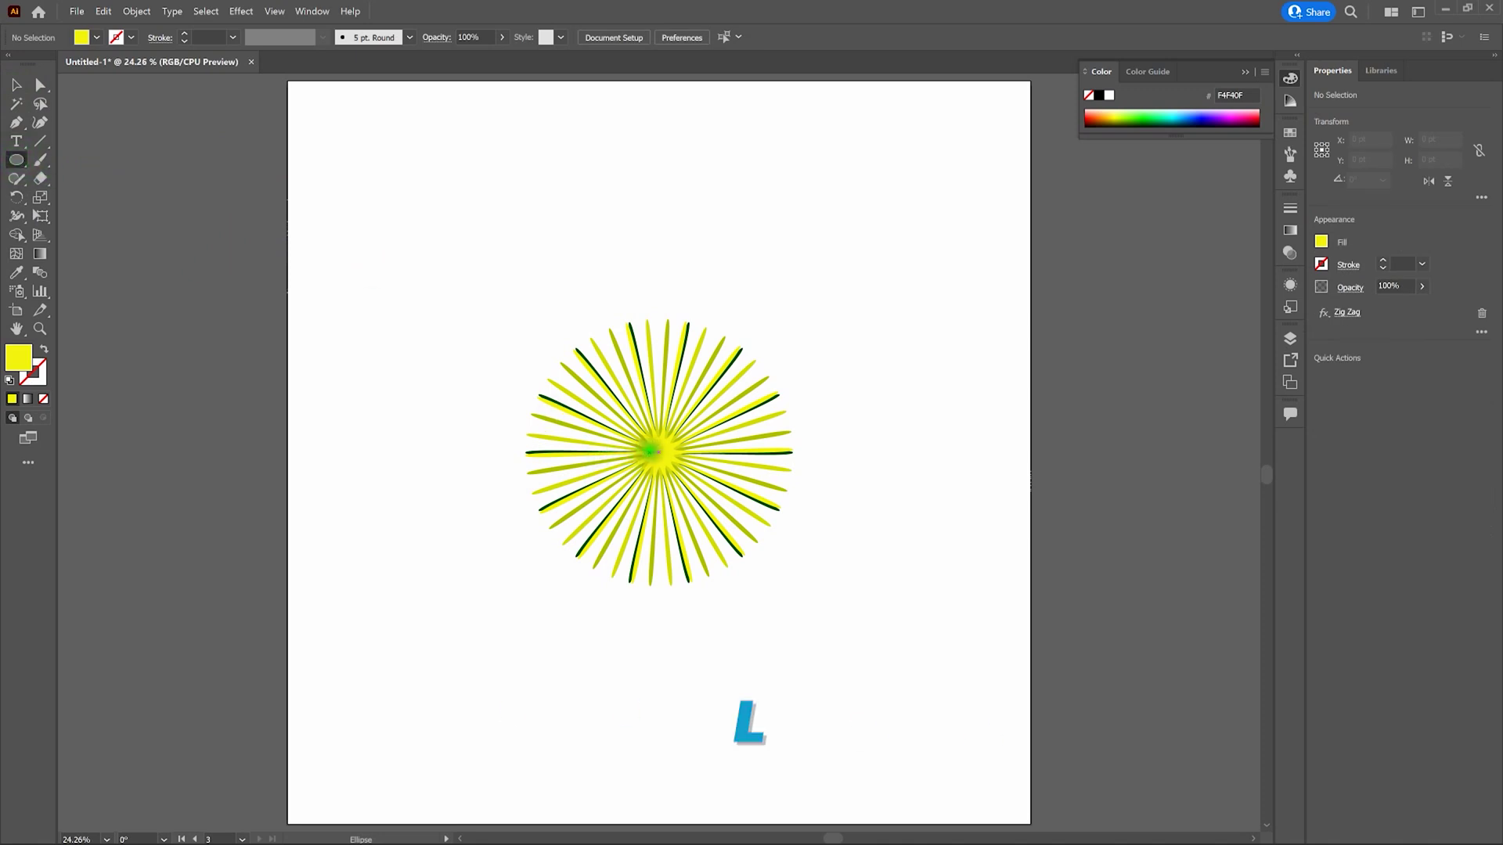
pyautogui.moveTo(659, 452); pyautogui.dragTo(671, 474)
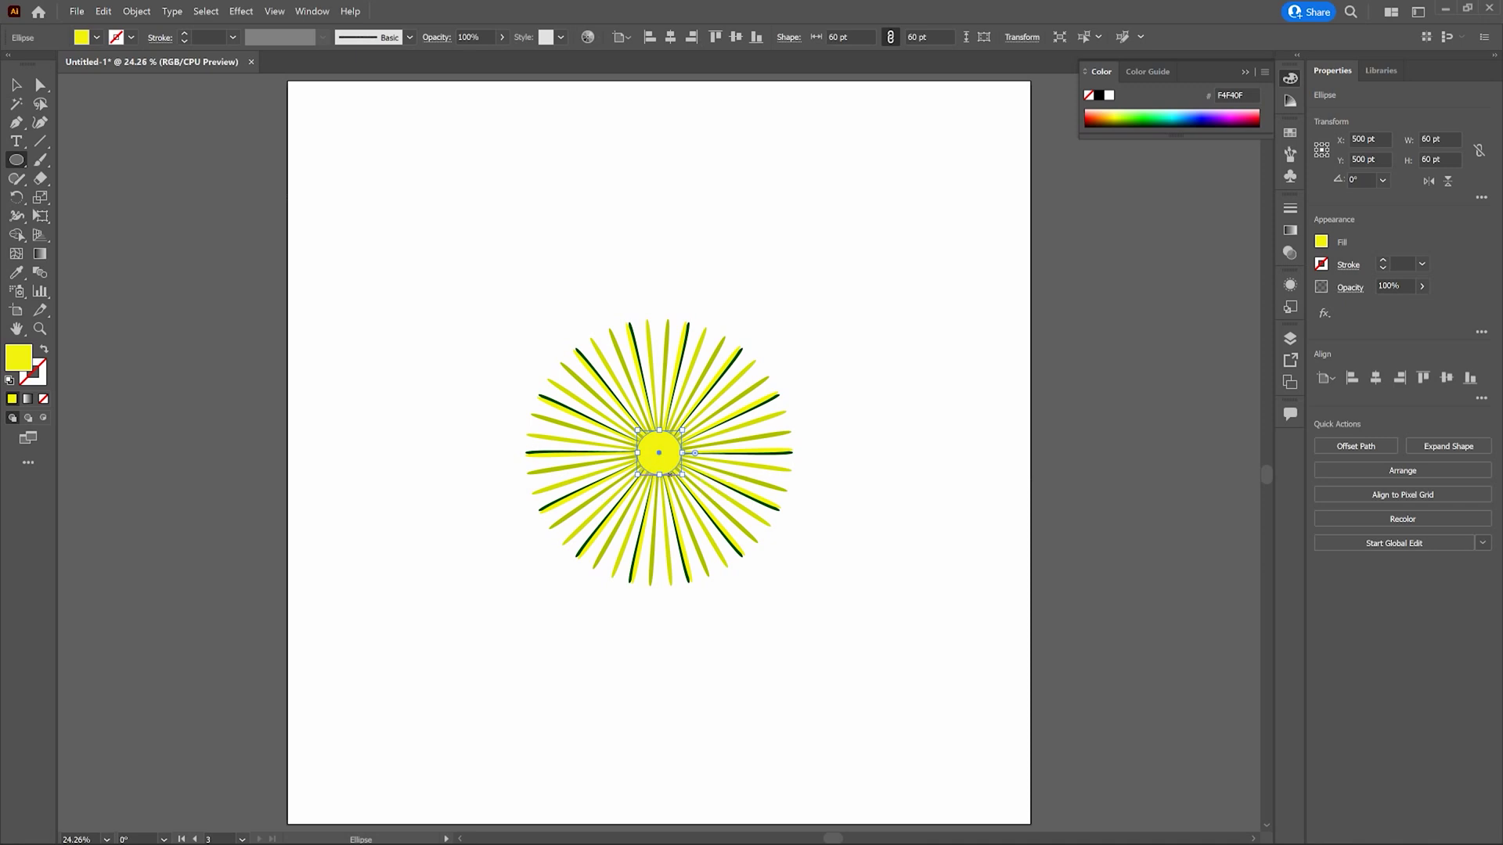
pyautogui.click(23, 365)
pyautogui.doubleClick(24, 364)
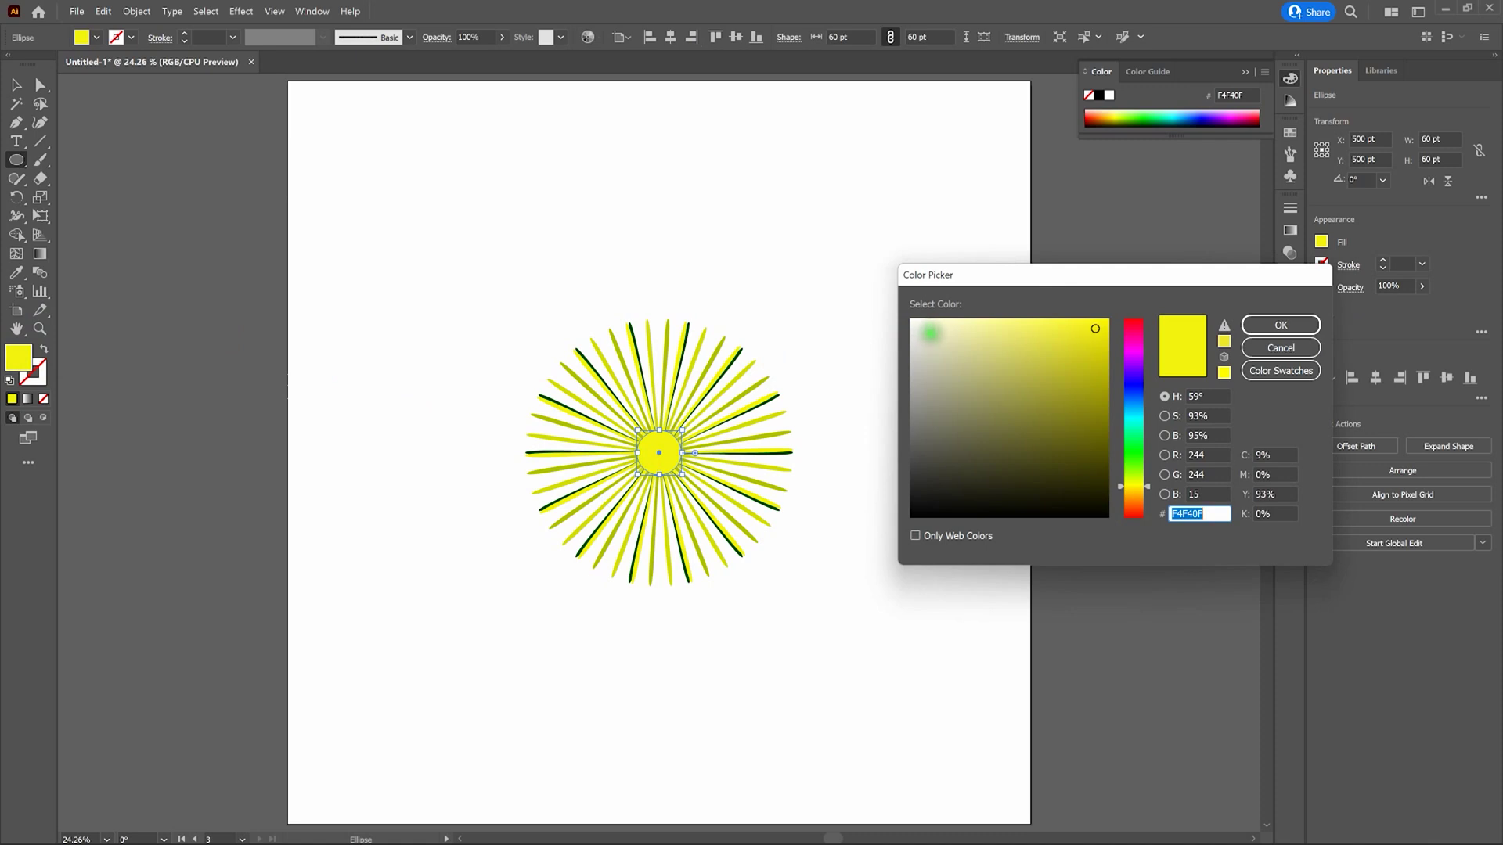
pyautogui.click(929, 337)
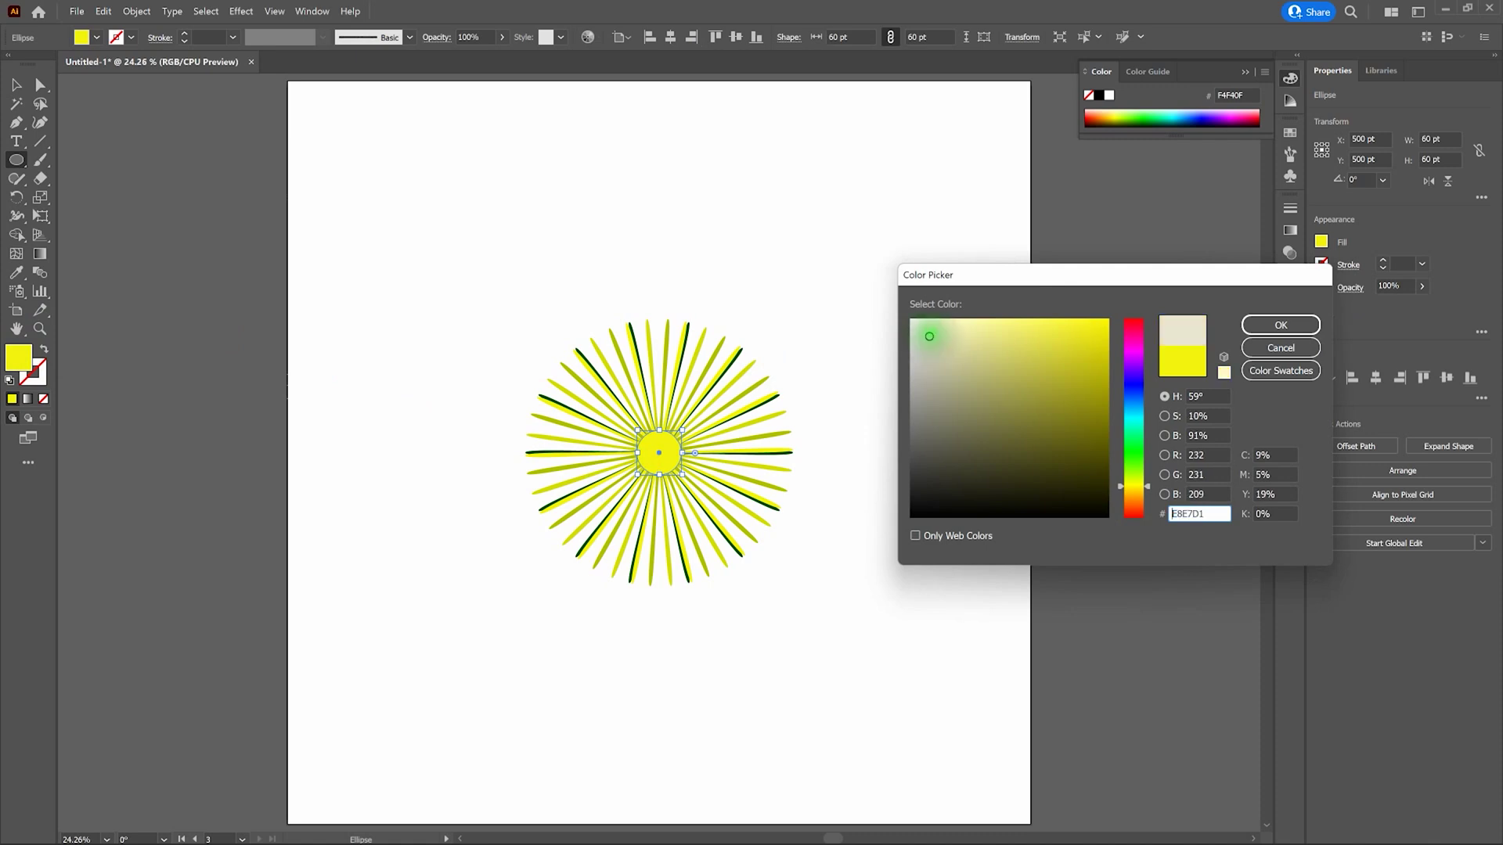
pyautogui.click(1285, 326)
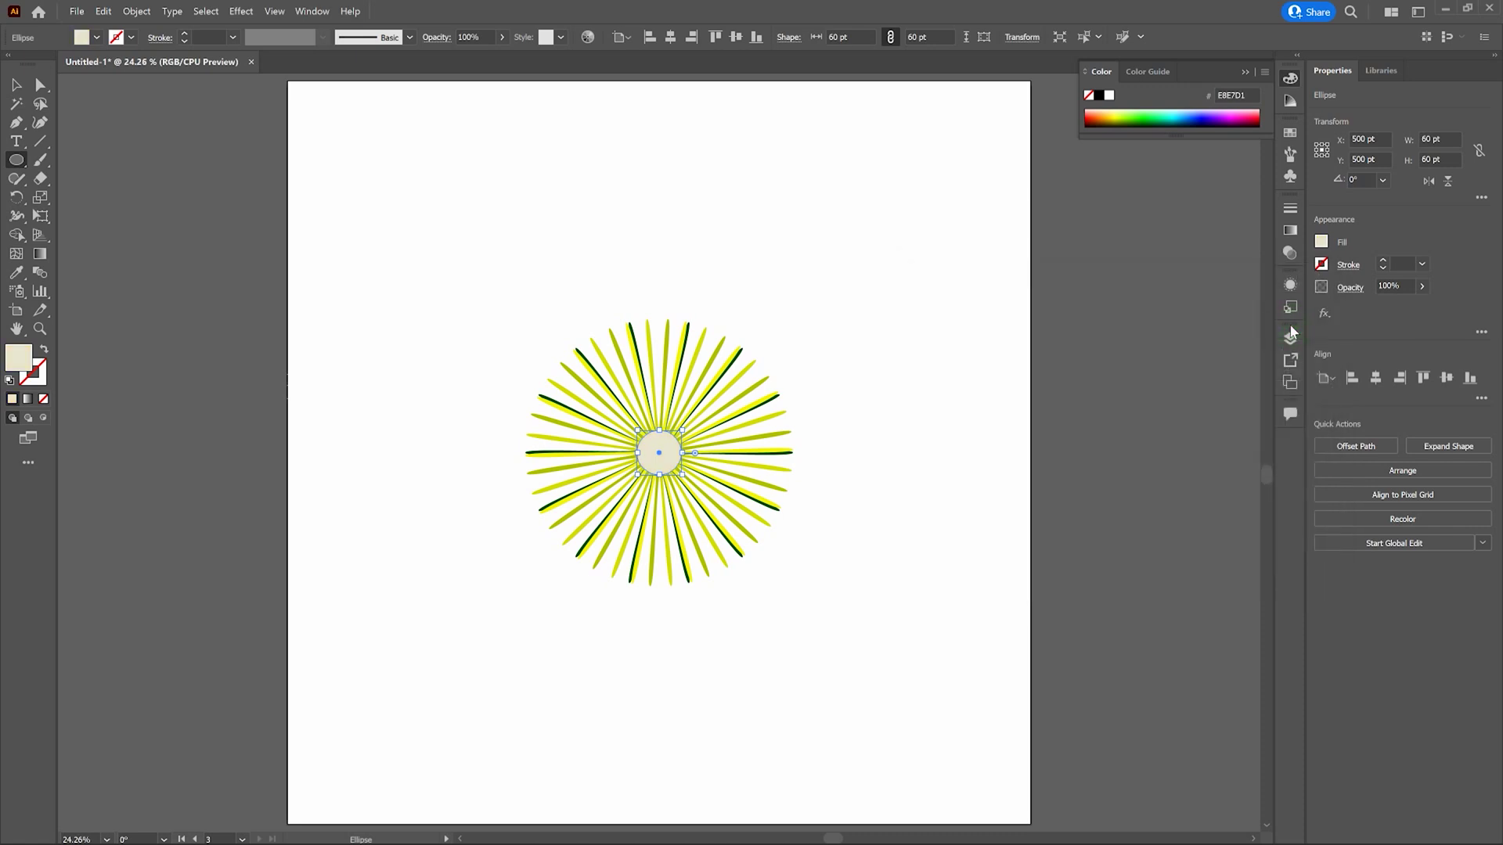
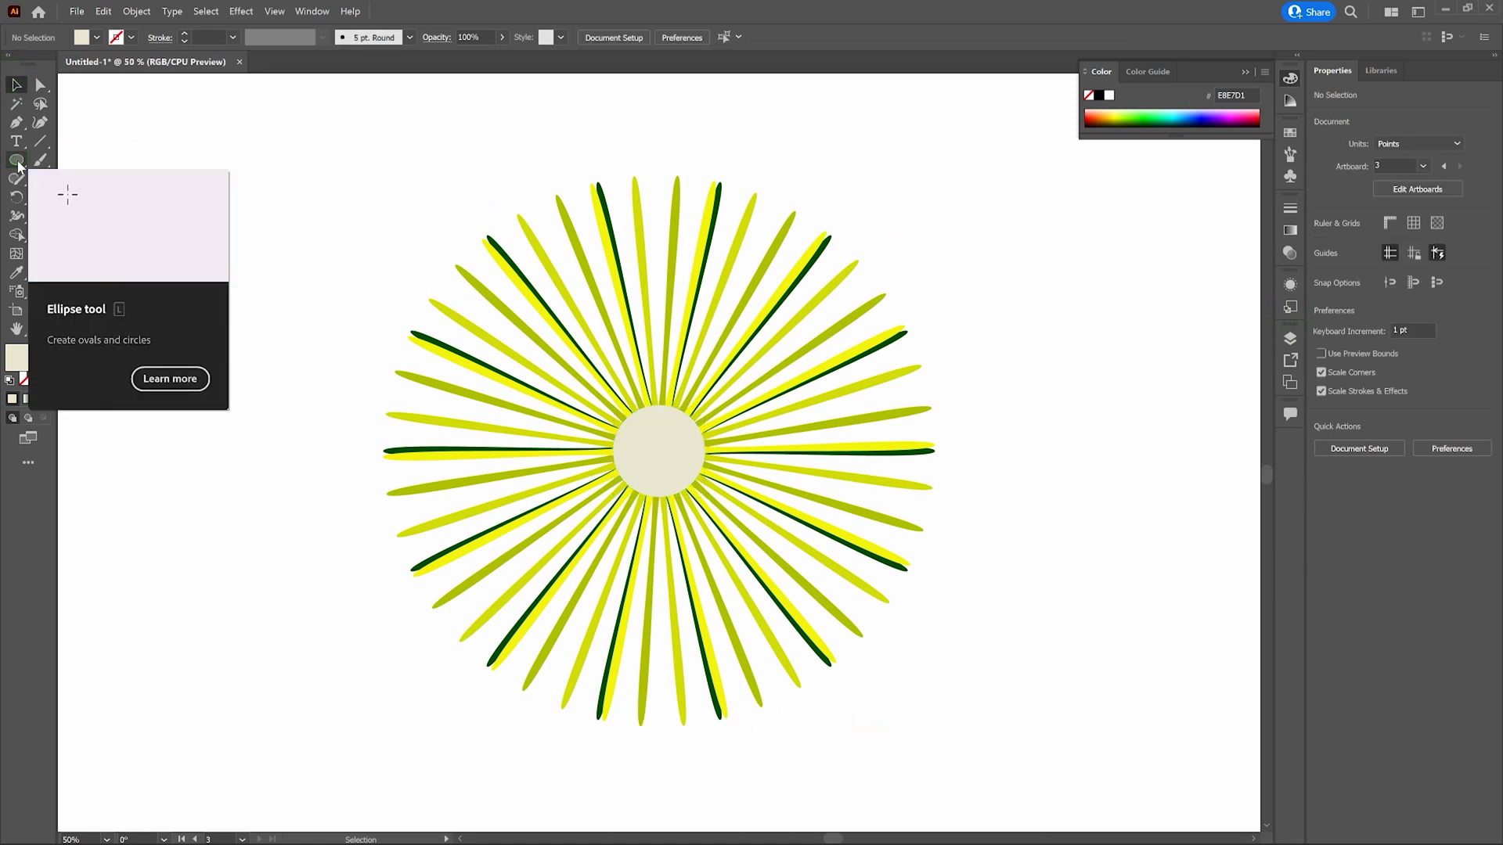
# Draw a smaller concentric circle about 48 pt wide inside the beige center circle and fill it with lighter cream F4F3E1.
pyautogui.press('l')
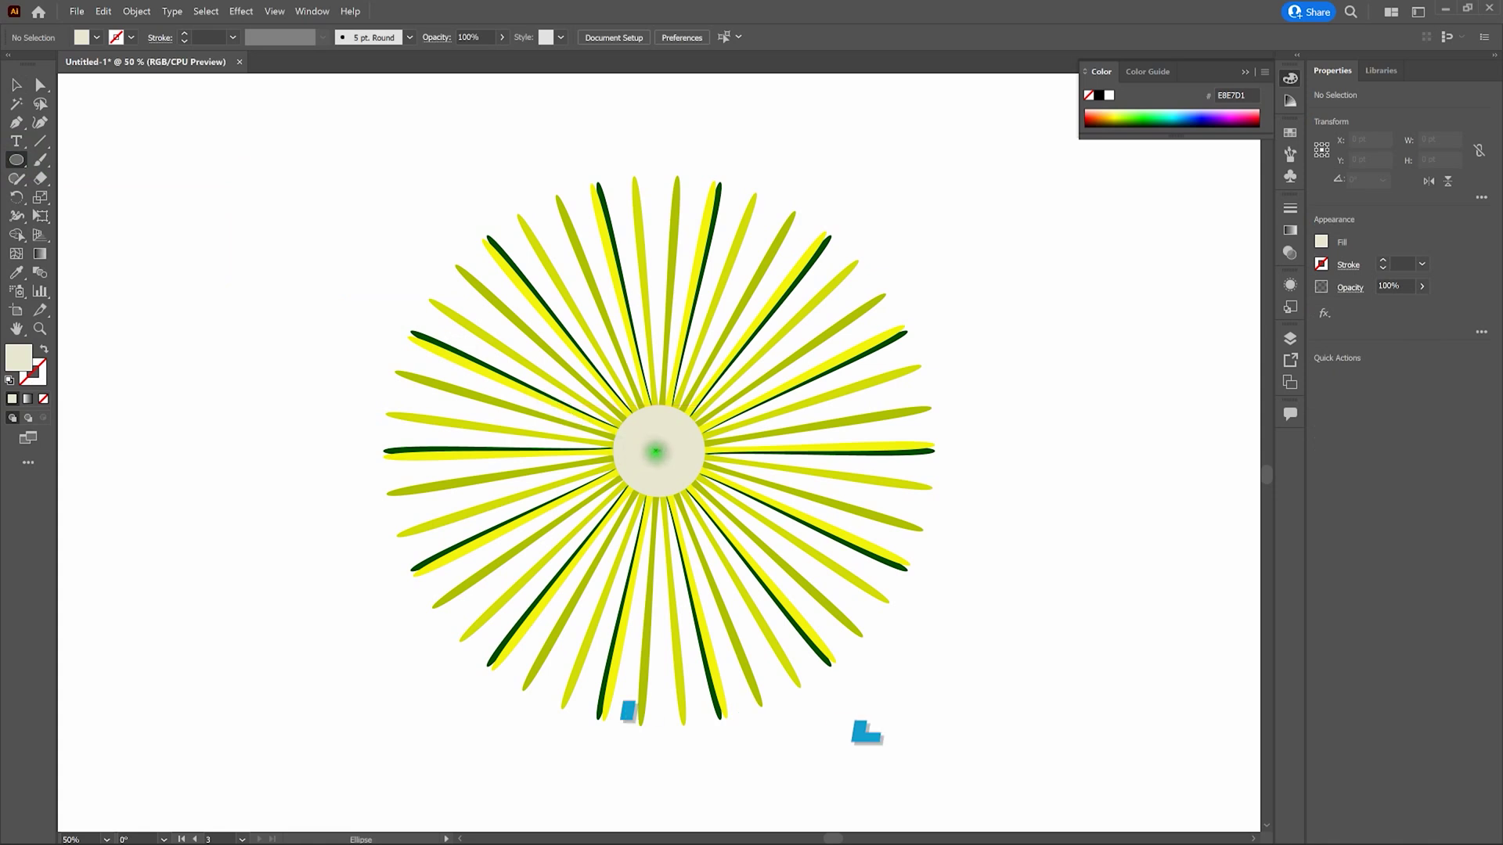
pyautogui.moveTo(661, 450); pyautogui.dragTo(686, 485)
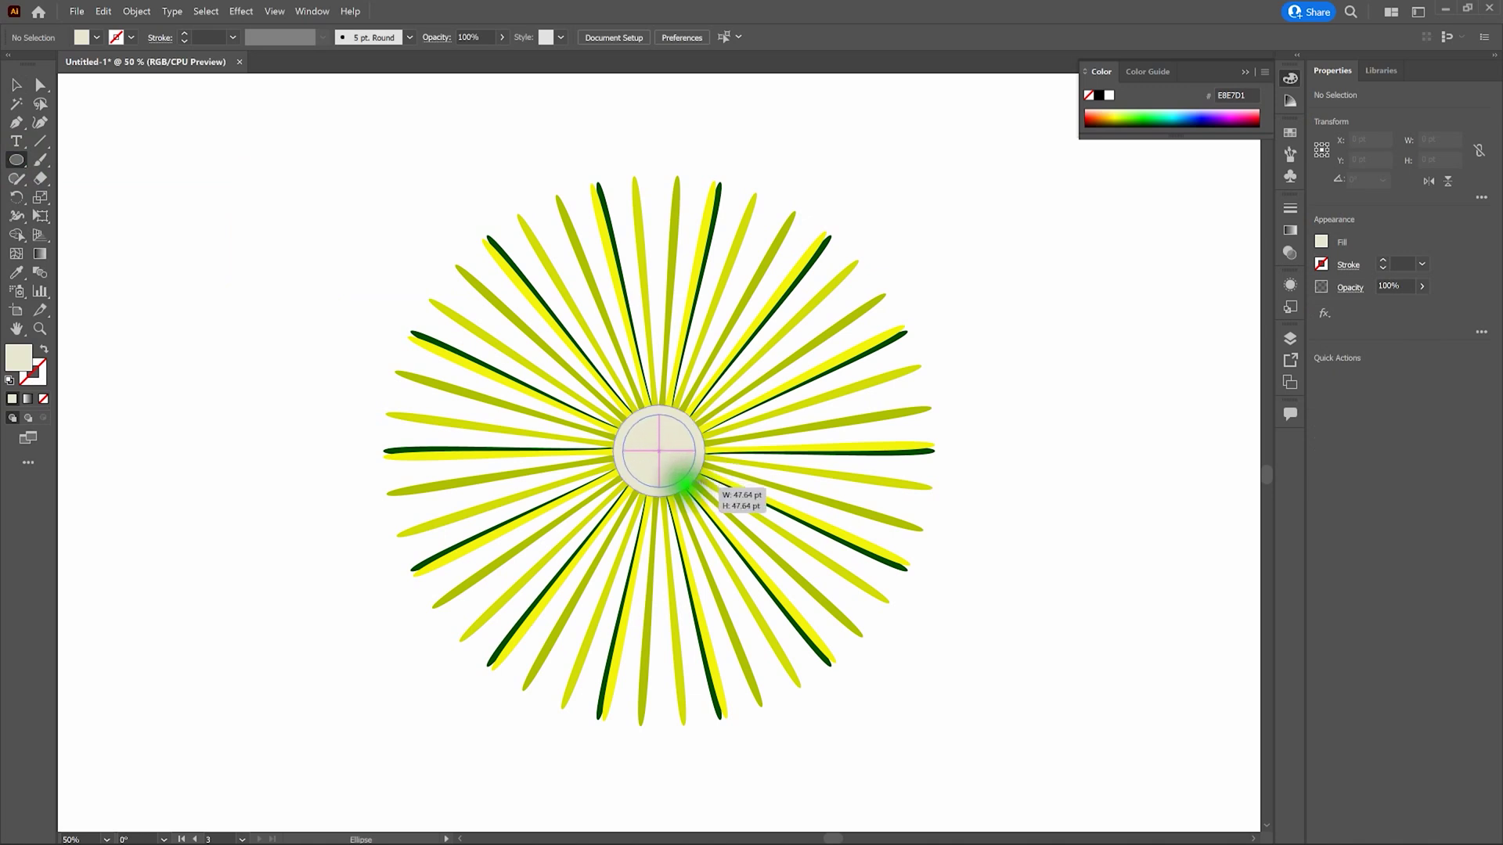
pyautogui.moveTo(684, 483); pyautogui.dragTo(686, 484)
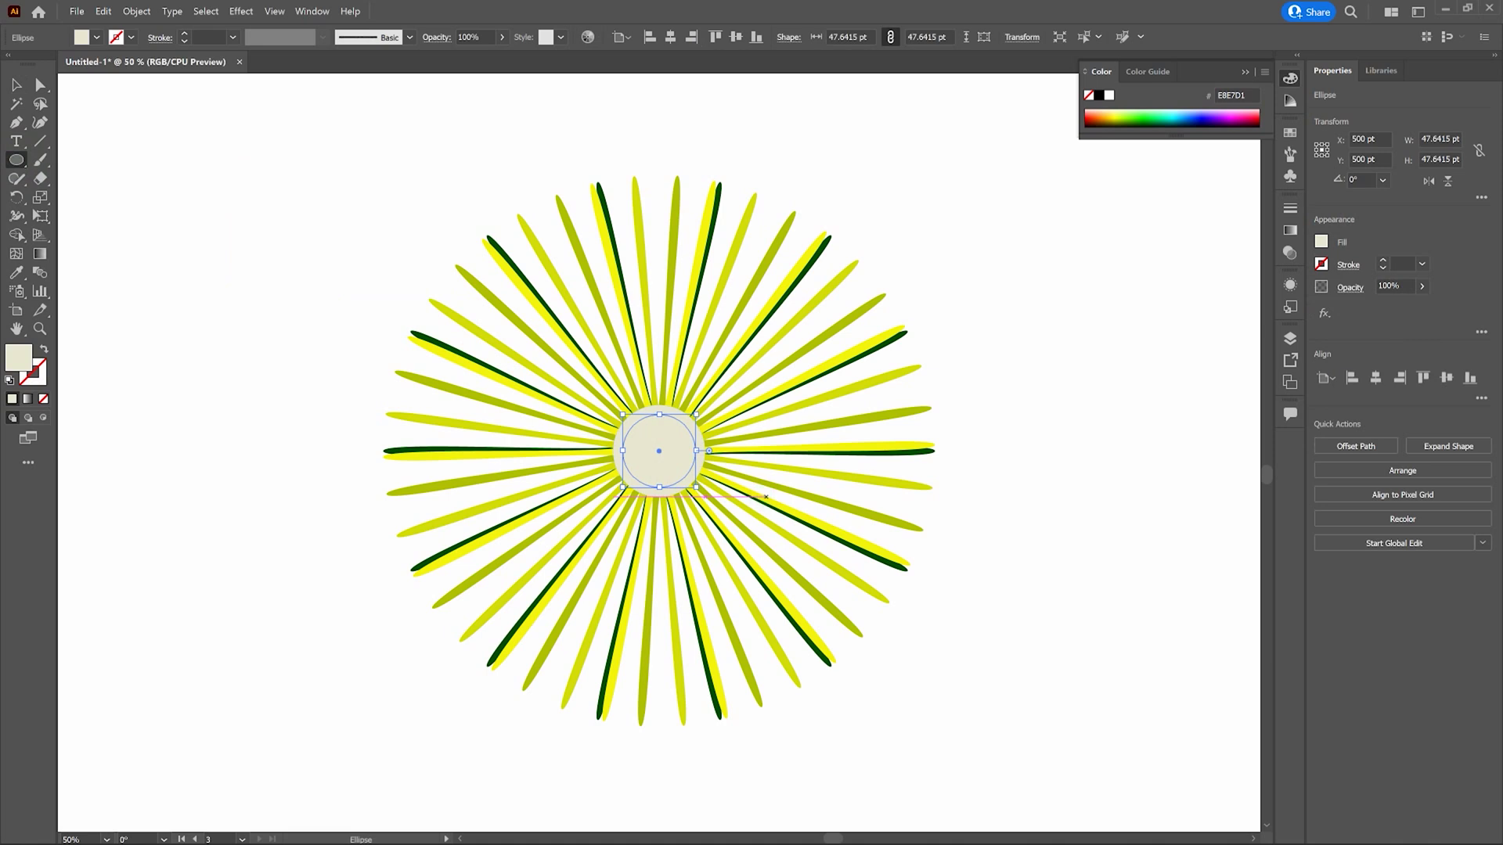
pyautogui.click(17, 357)
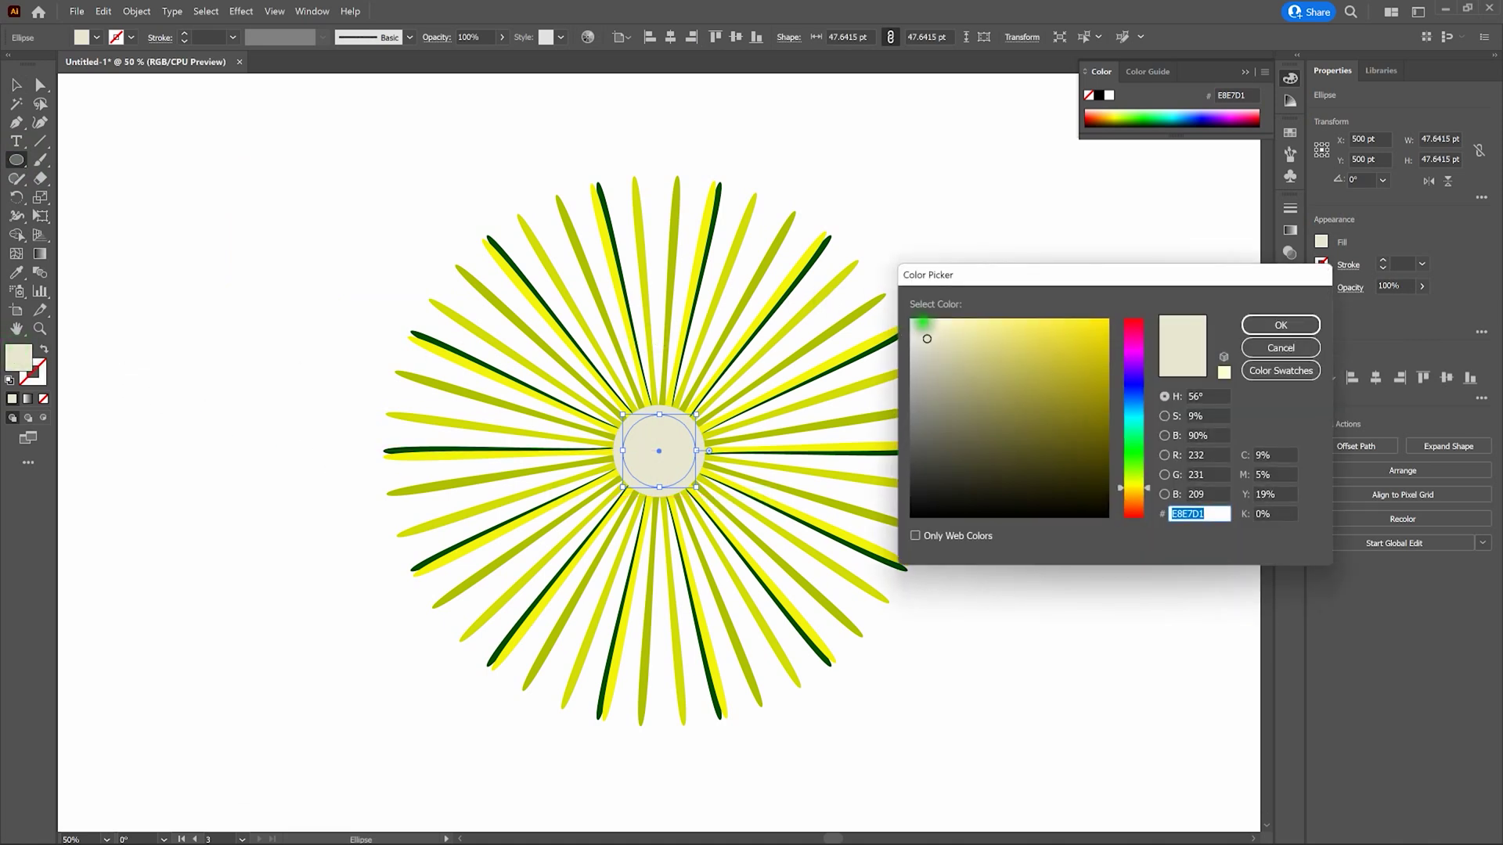
pyautogui.click(925, 326)
pyautogui.click(1280, 325)
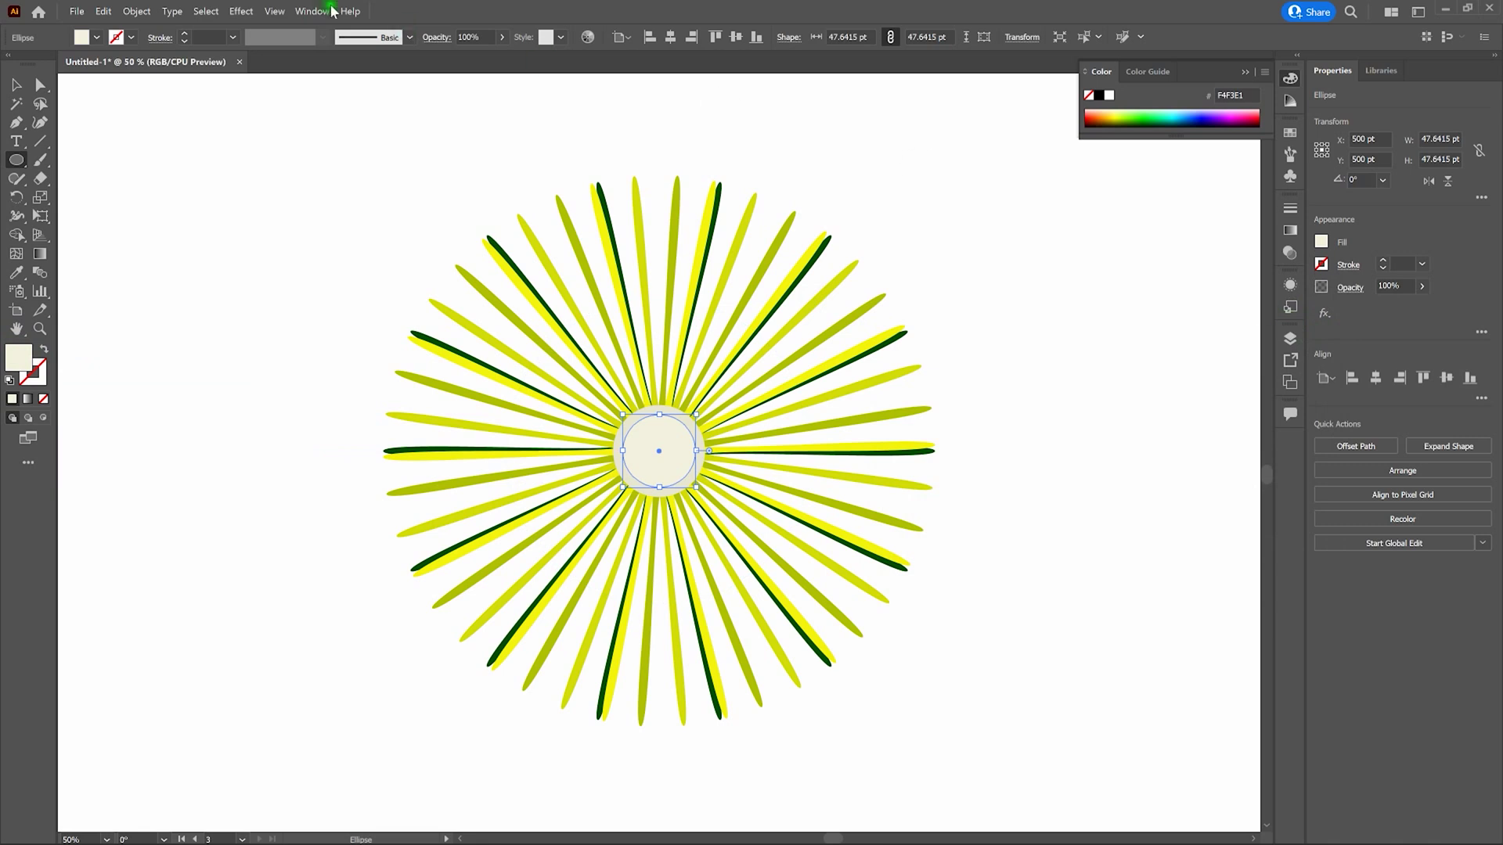
# Apply a Zig Zag effect to the small cream circle with 1 pt absolute size, 2 ridges per segment and smooth points.
pyautogui.click(241, 11)
pyautogui.moveTo(305, 146)
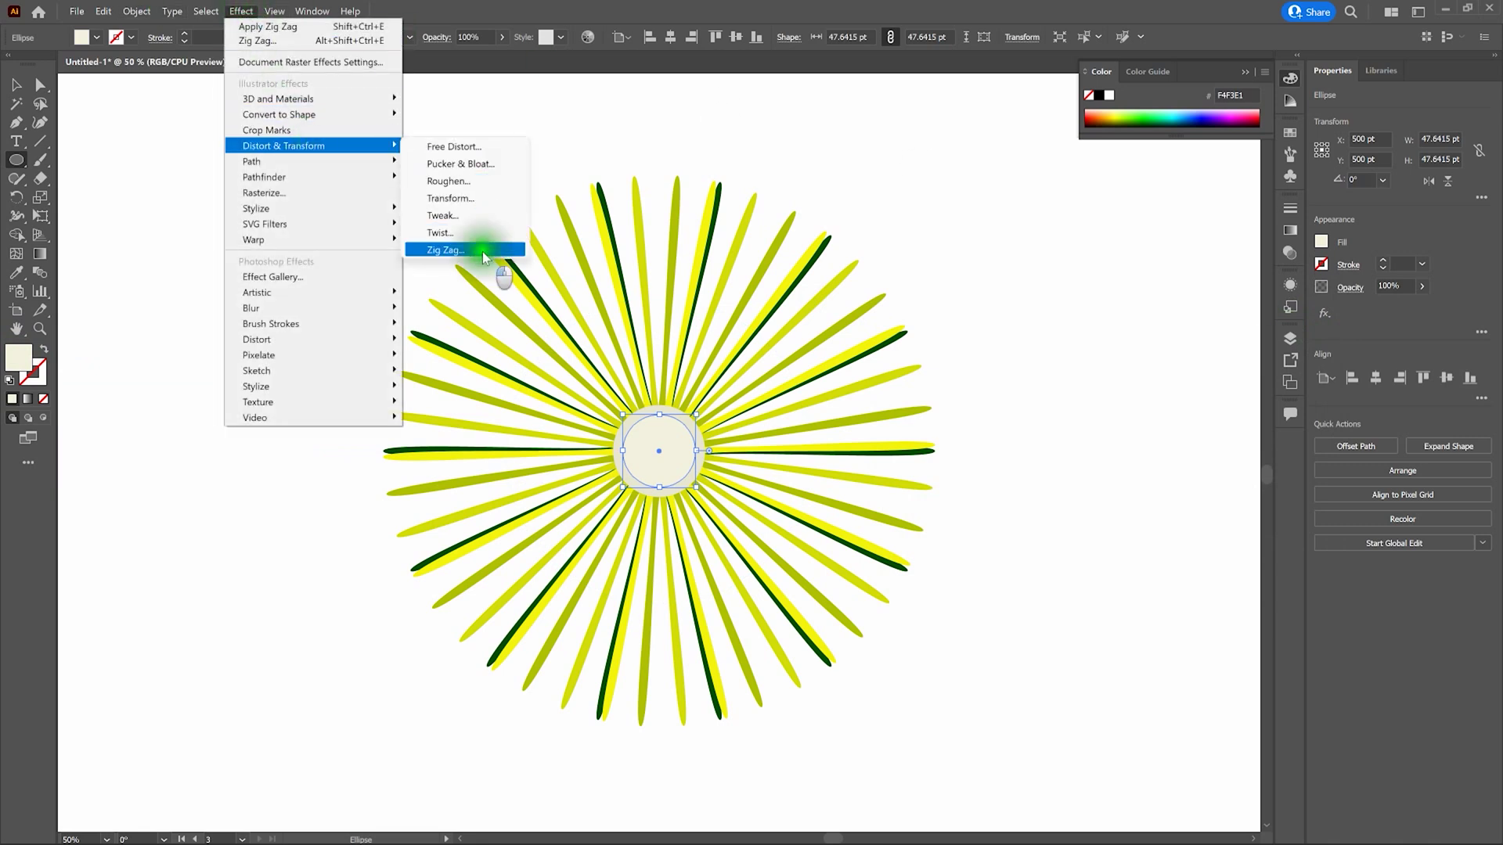
pyautogui.click(486, 249)
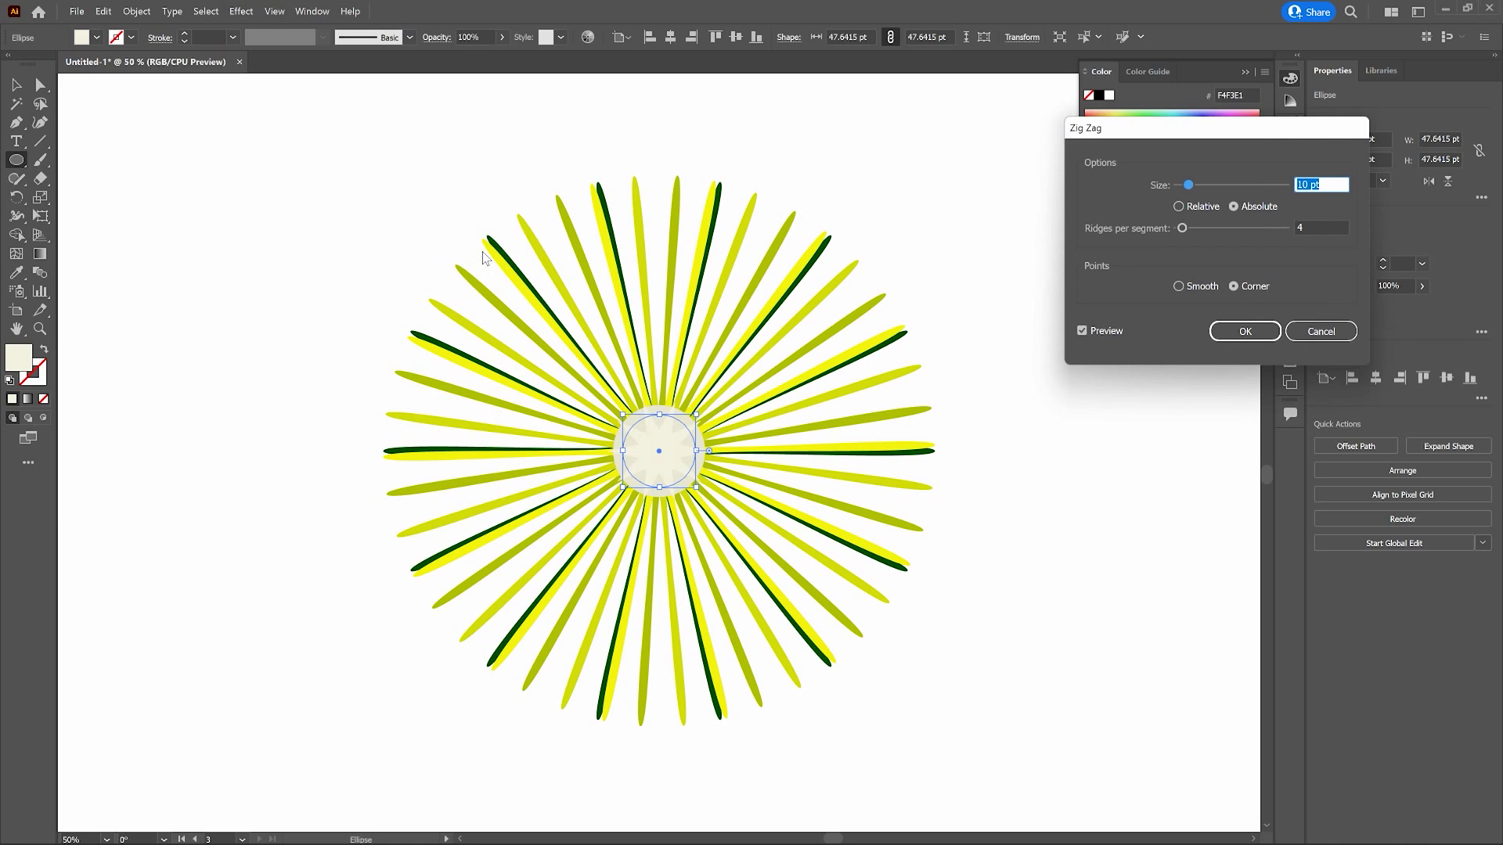
pyautogui.click(1179, 287)
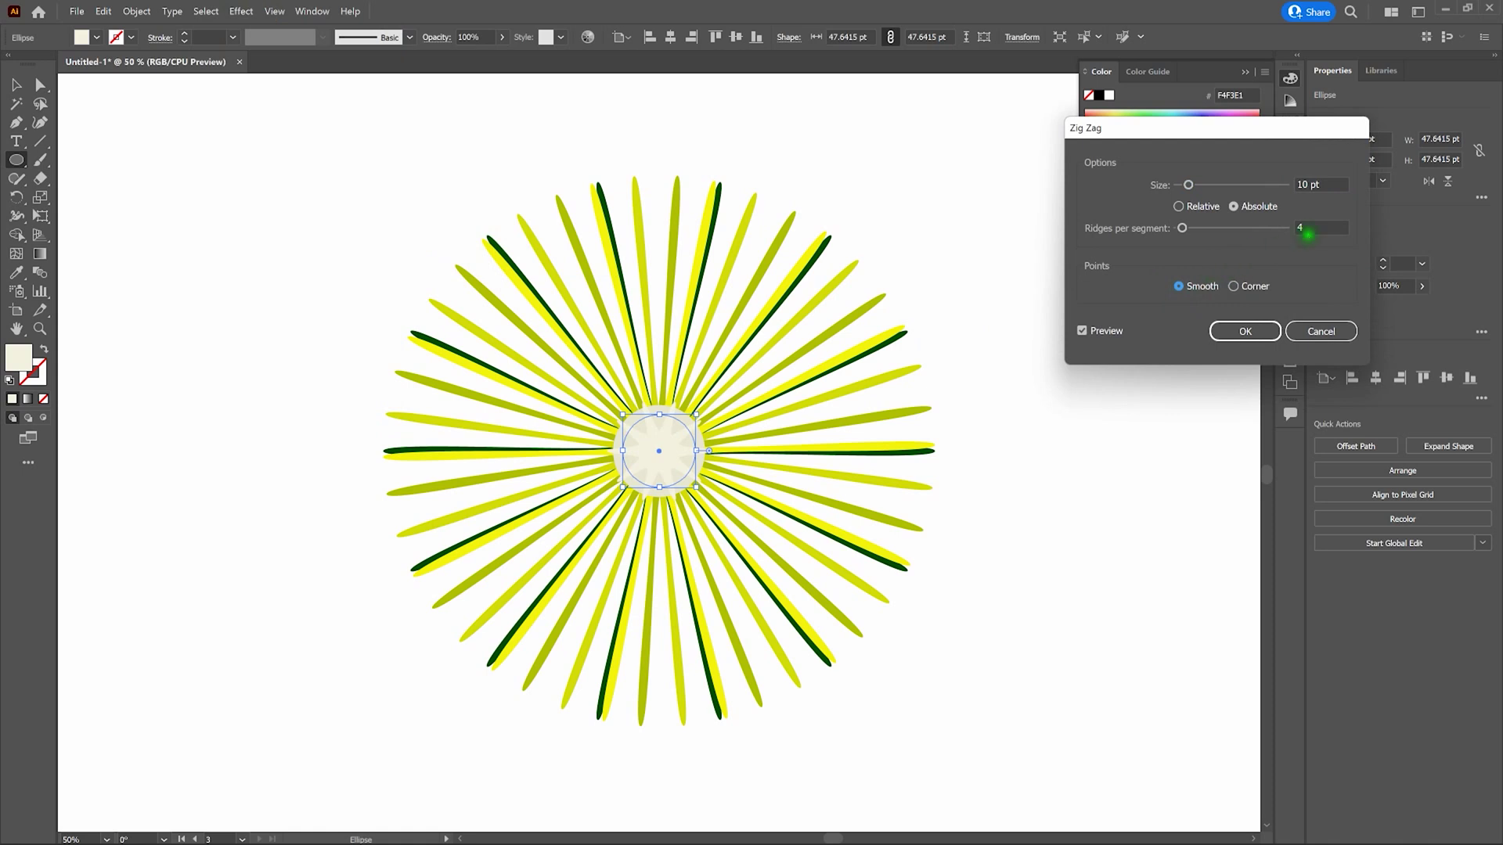
pyautogui.moveTo(1333, 224); pyautogui.dragTo(1297, 228)
pyautogui.write('2')
pyautogui.click(1300, 228)
pyautogui.moveTo(1335, 184); pyautogui.dragTo(1261, 187)
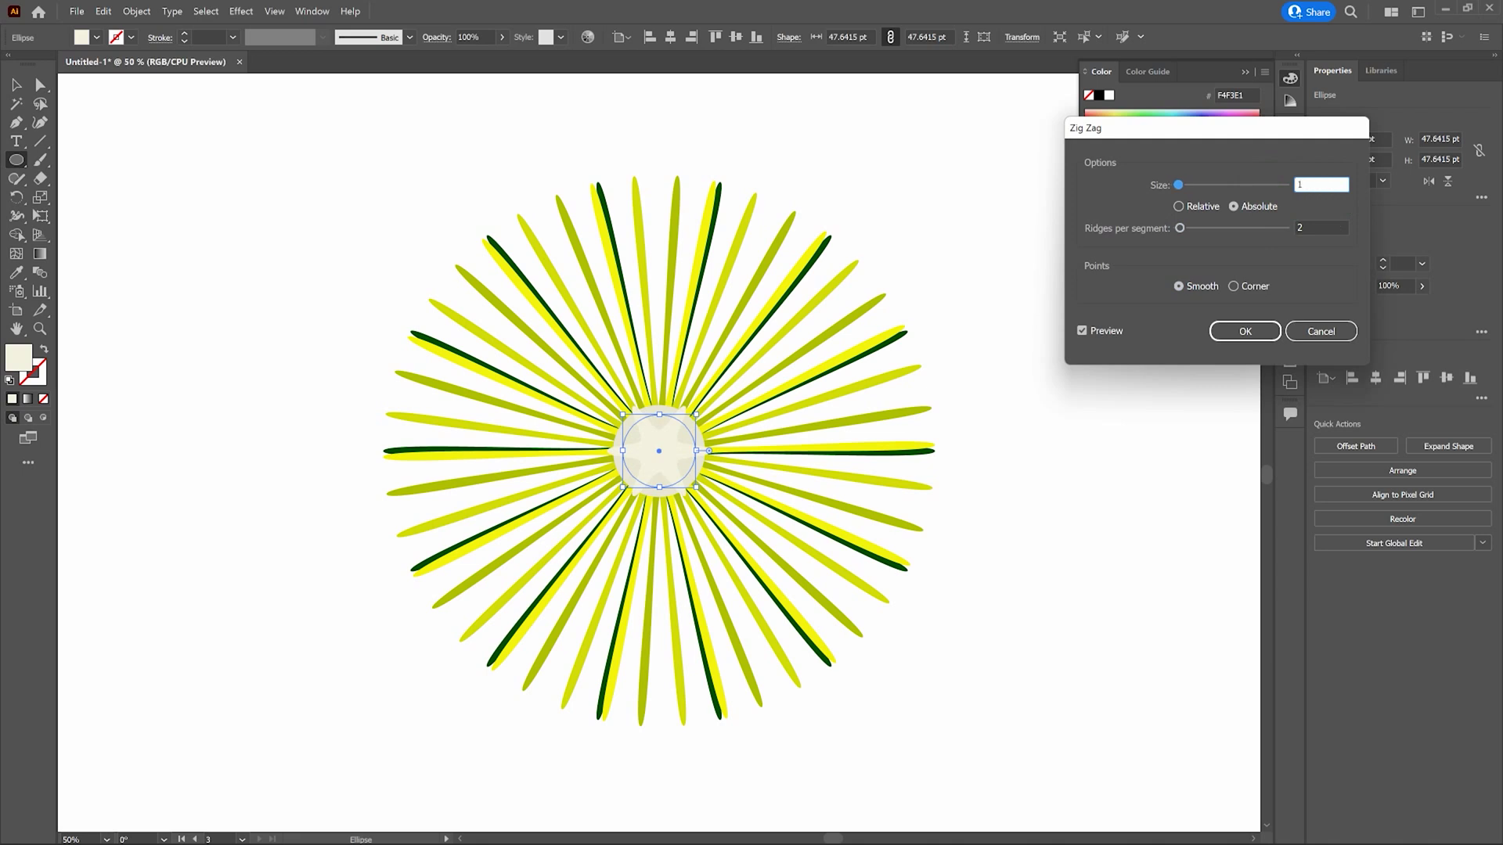
pyautogui.write('1')
pyautogui.press('Tab')
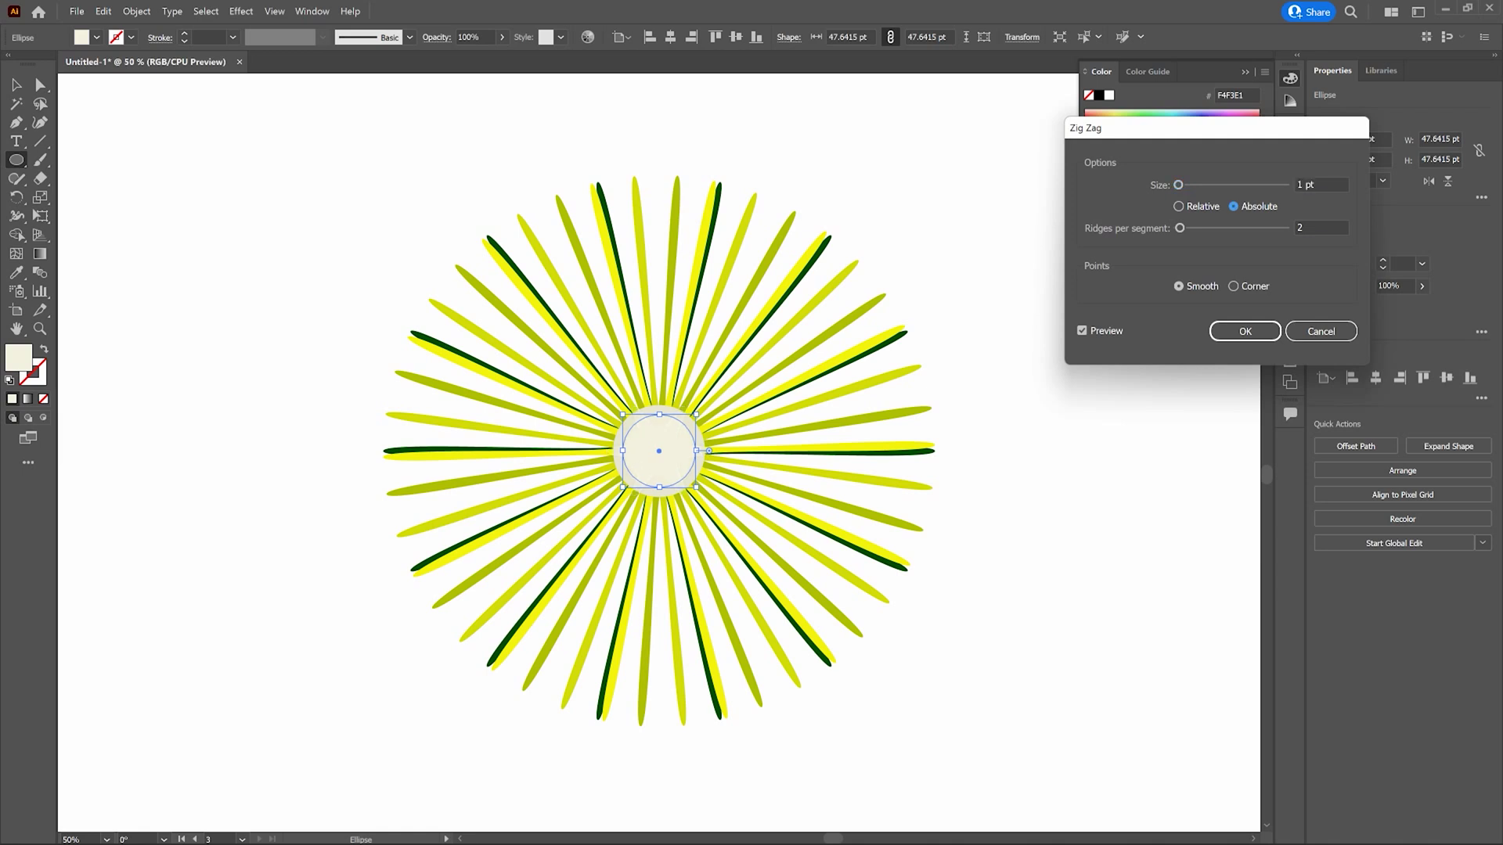
pyautogui.click(1244, 330)
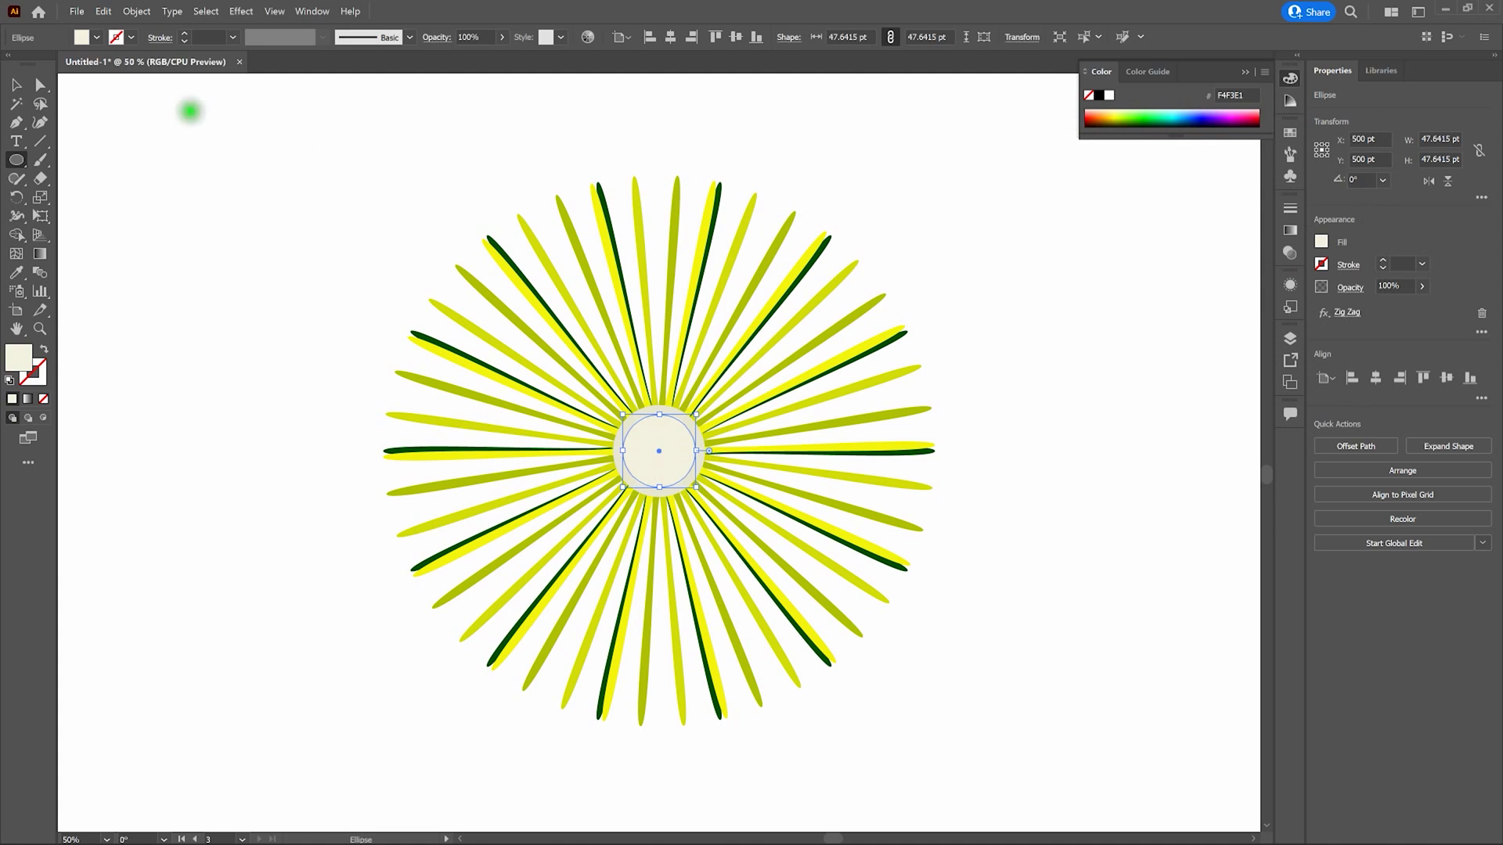
# Select all the flower's burst layers and center circles, group them into one object, and deselect it.
pyautogui.press('v')
pyautogui.click(217, 164)
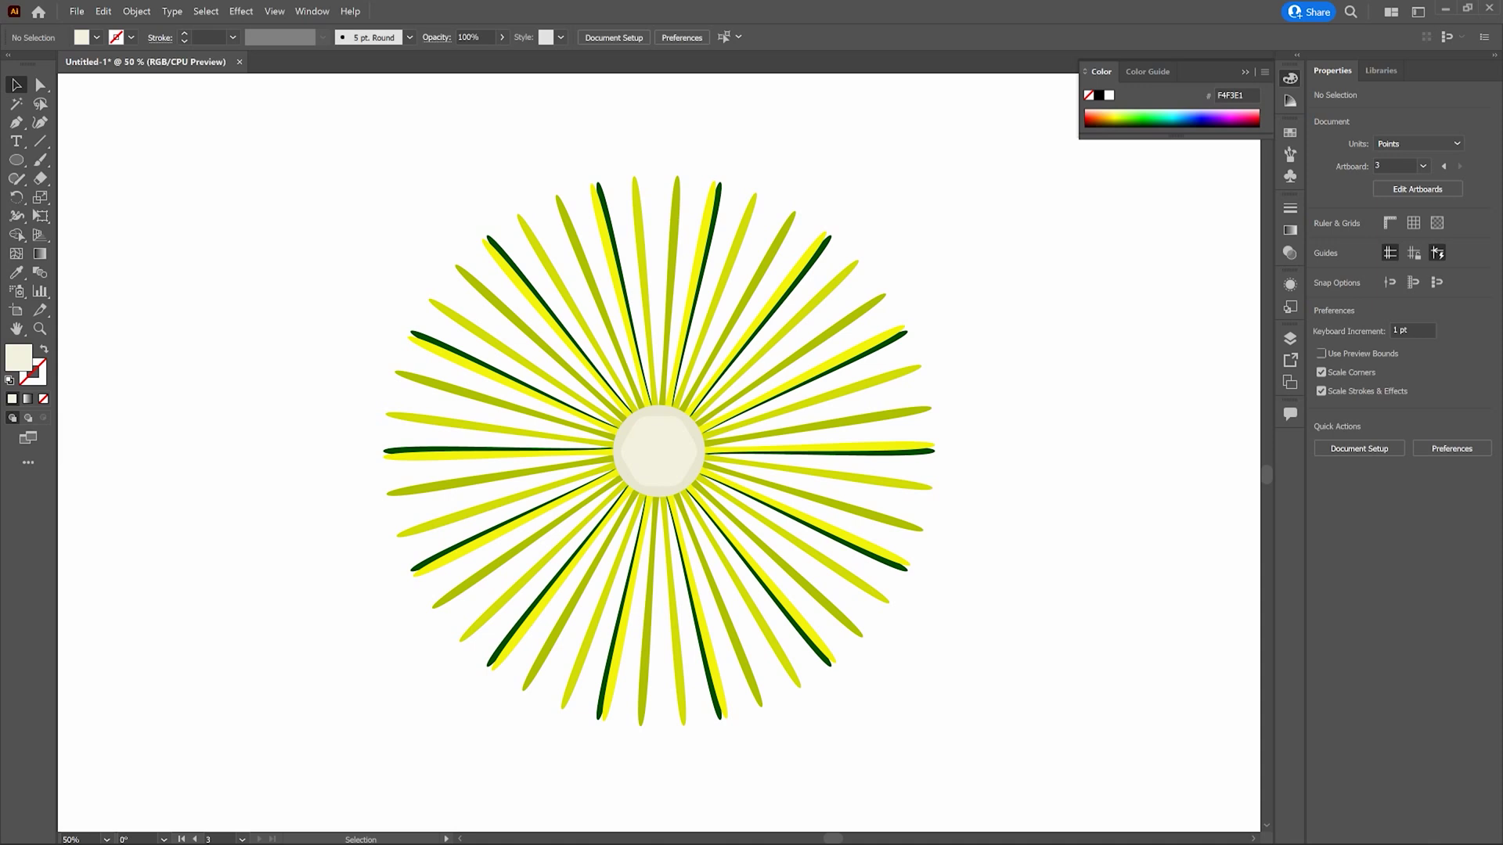
pyautogui.hotkey('ctrl', '0')
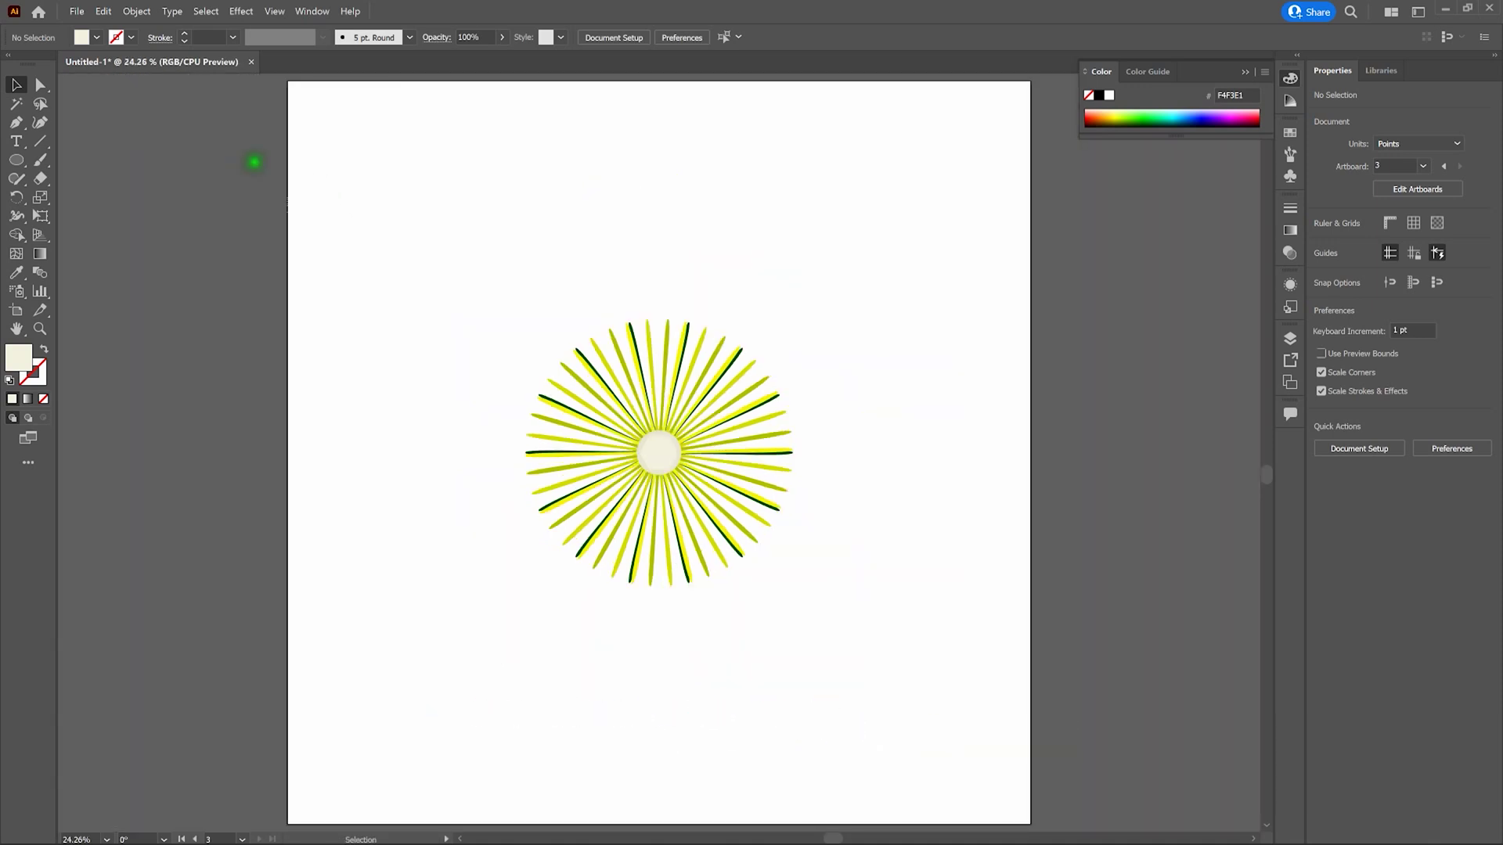
pyautogui.moveTo(462, 240); pyautogui.dragTo(828, 635)
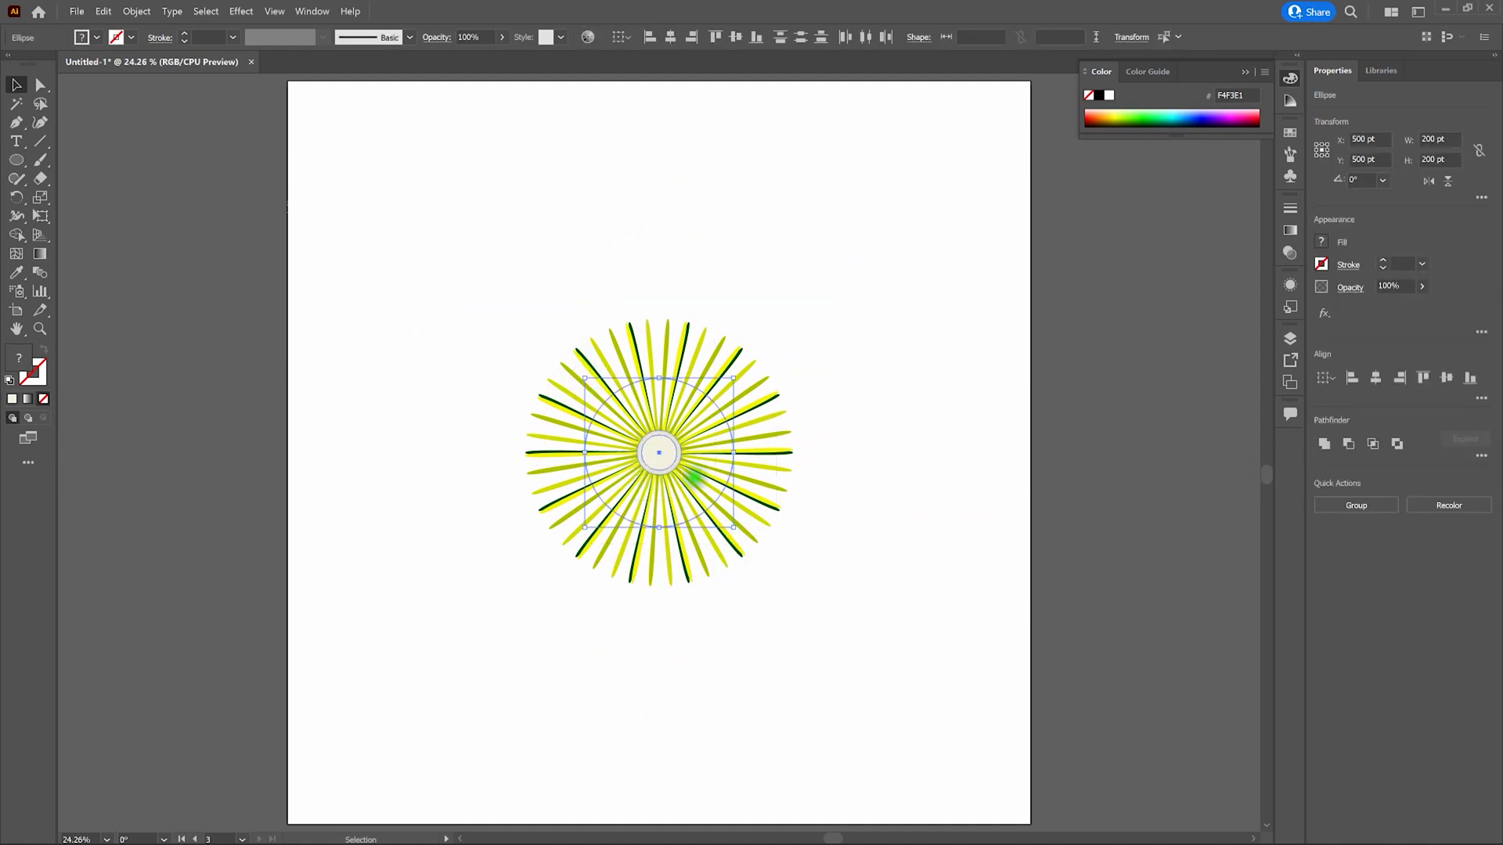
pyautogui.rightClick(659, 452)
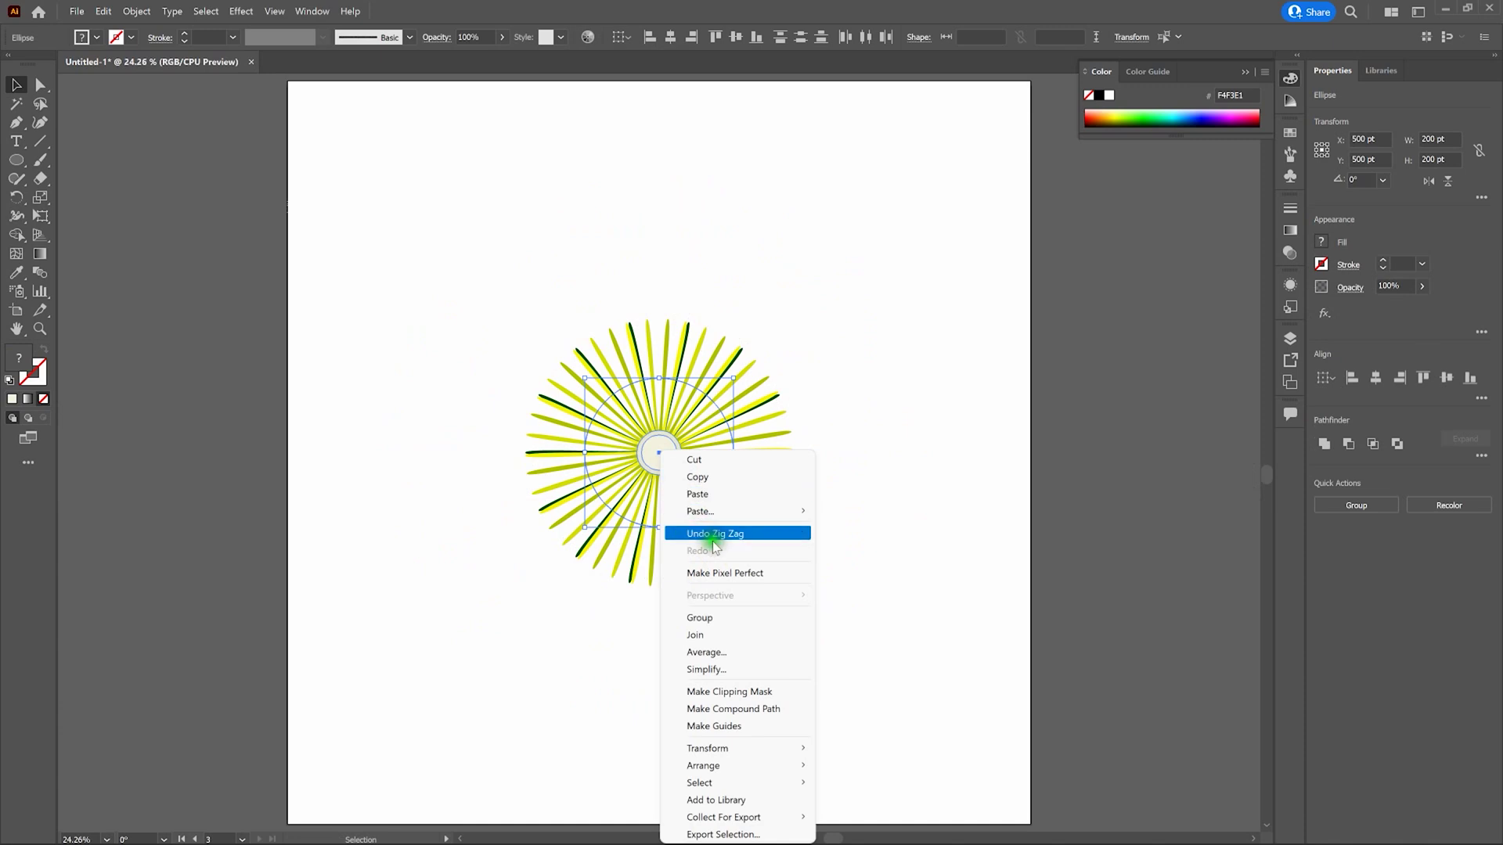
pyautogui.click(734, 618)
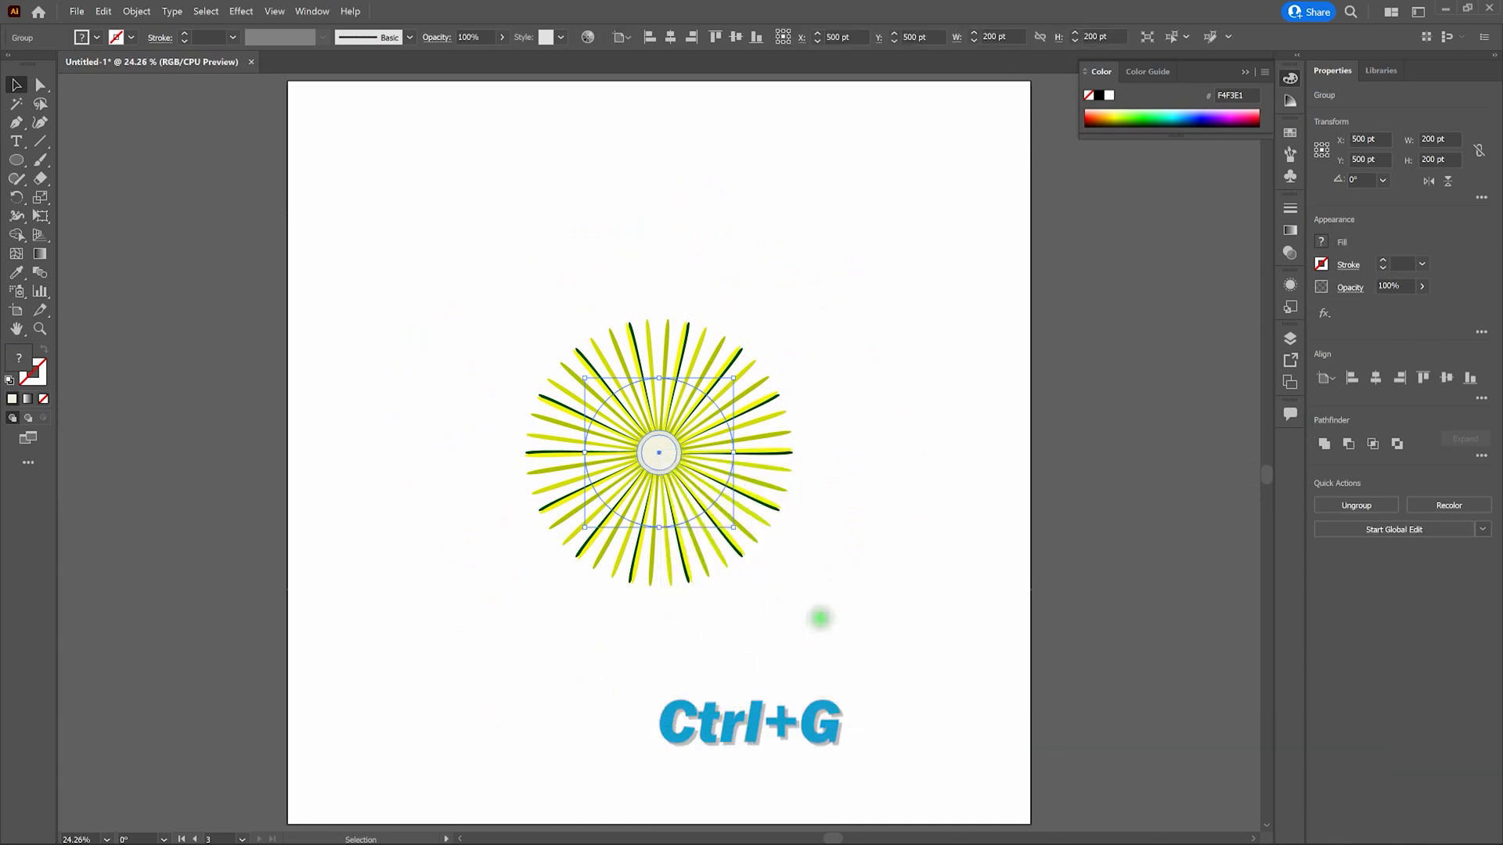
pyautogui.click(818, 616)
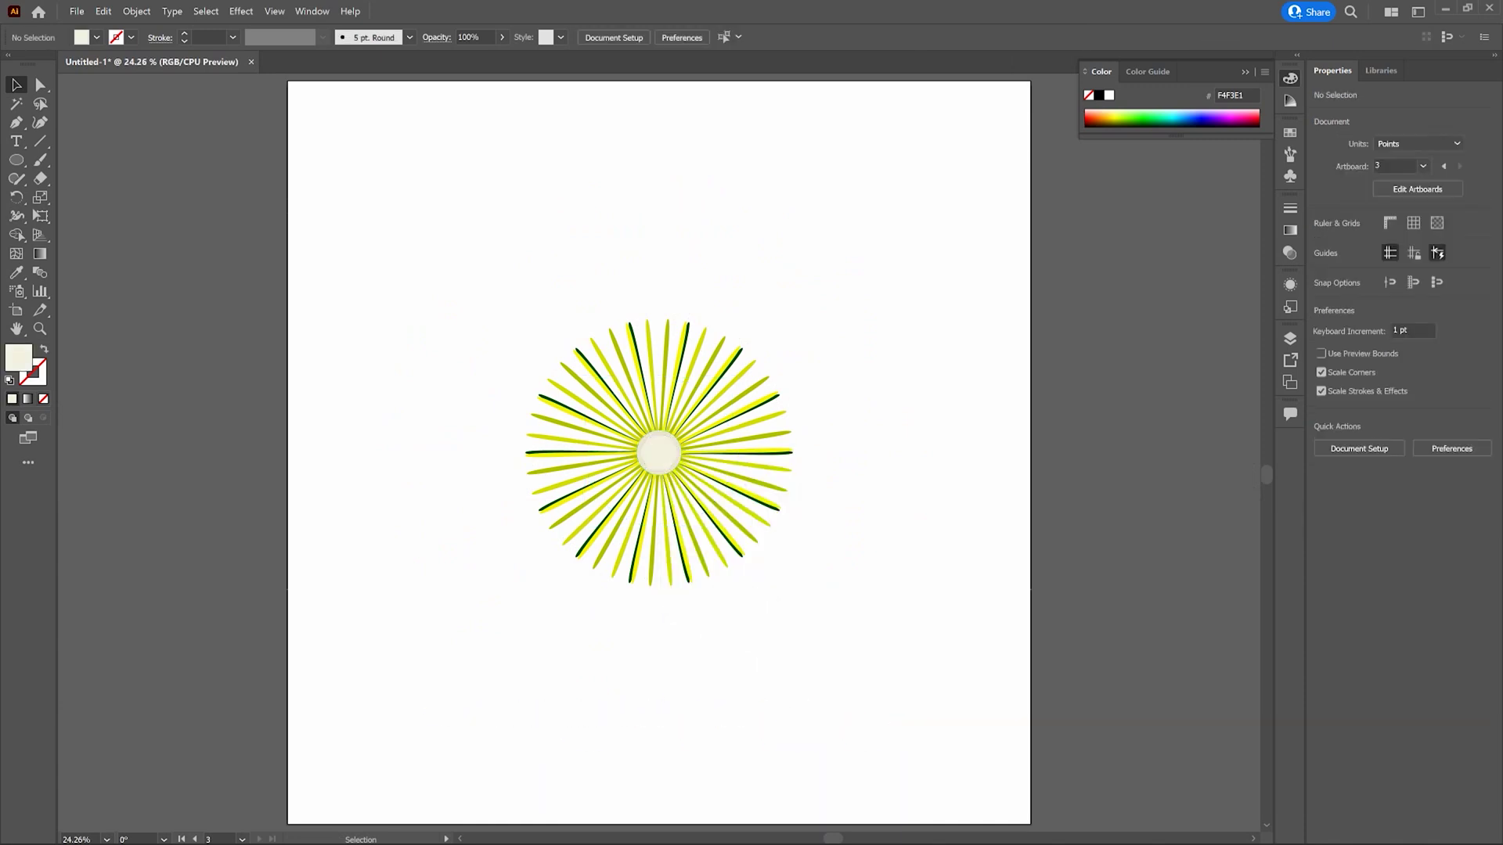